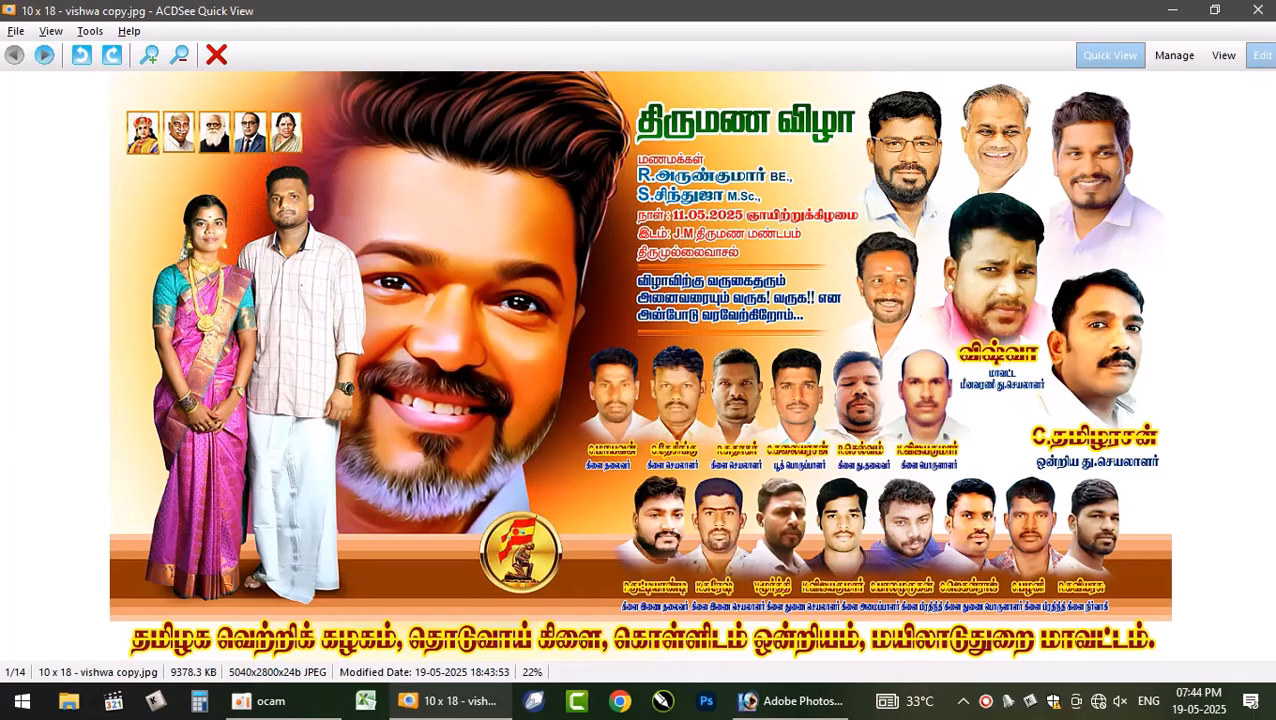
- Open the poster image "10 x 18 - vishwa copy.jpg" from the Desktop in Photoshop
{"action": "left_click", "coordinate": [1258, 10]}
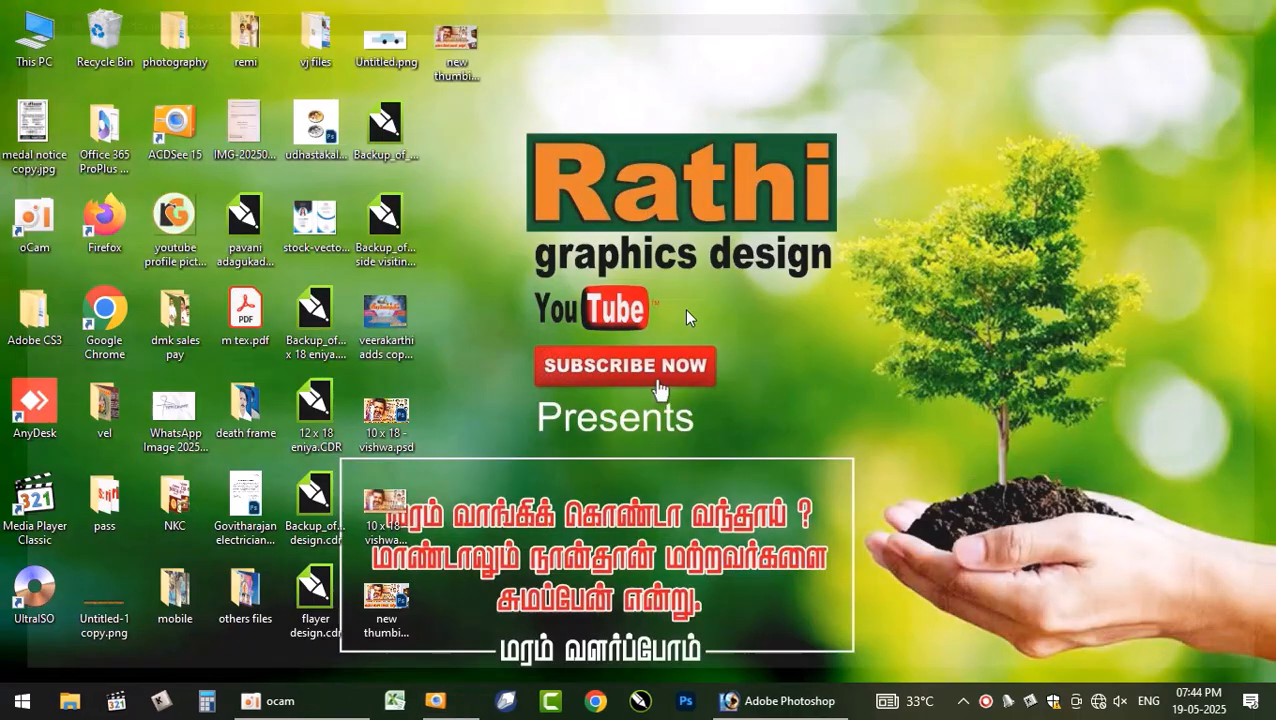
{"action": "left_click", "coordinate": [770, 702]}
{"action": "key", "text": "ctrl+o"}
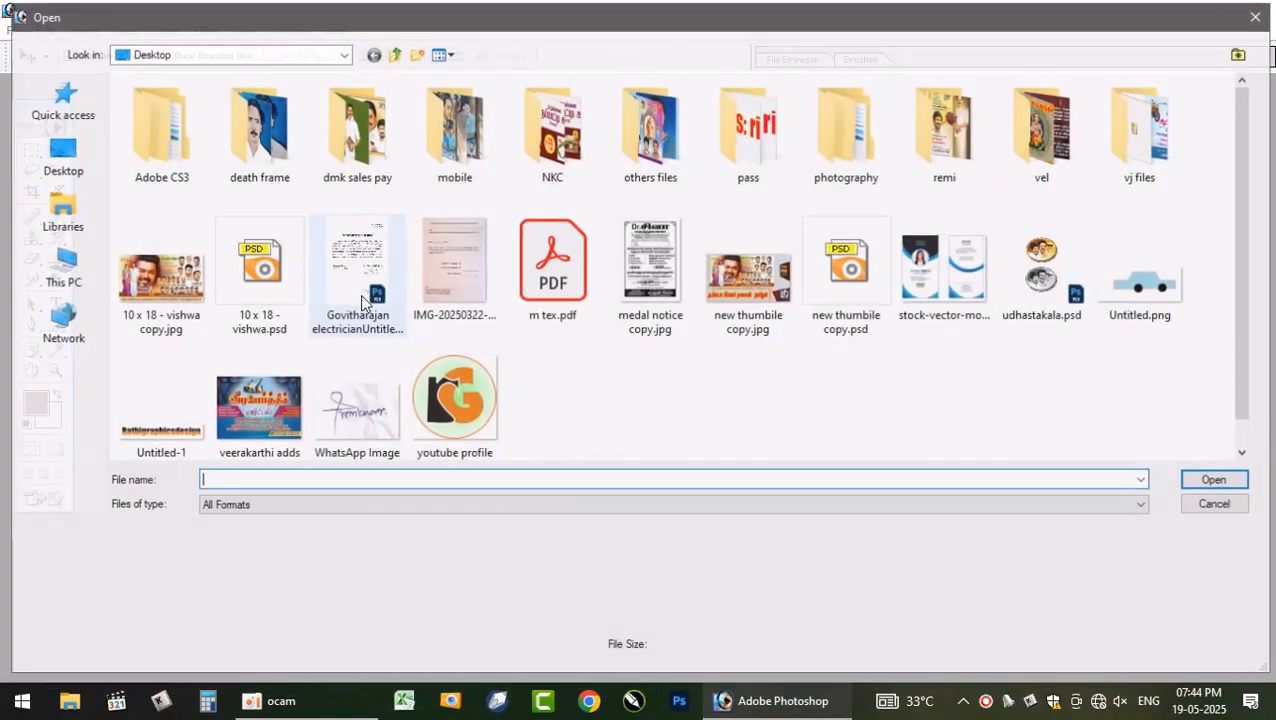
{"action": "double_click", "coordinate": [140, 277]}
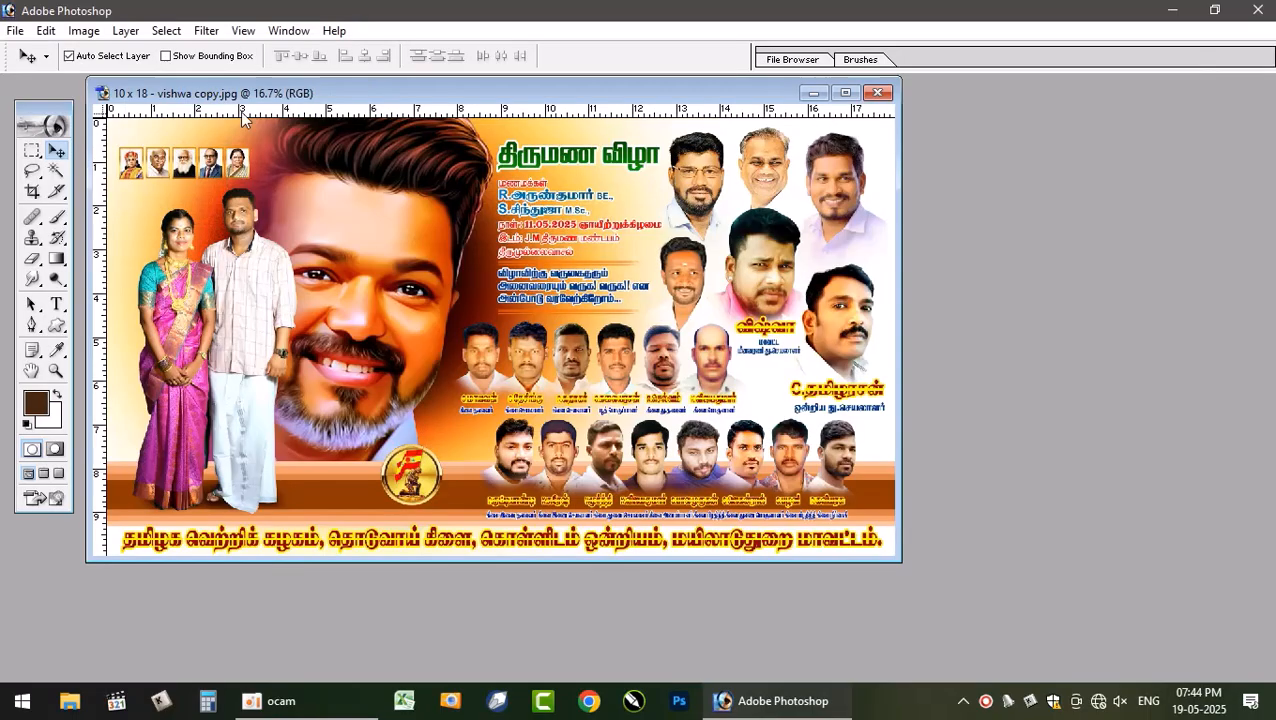
- Check the poster's image size and close the dialog without changes
{"action": "left_click", "coordinate": [83, 30]}
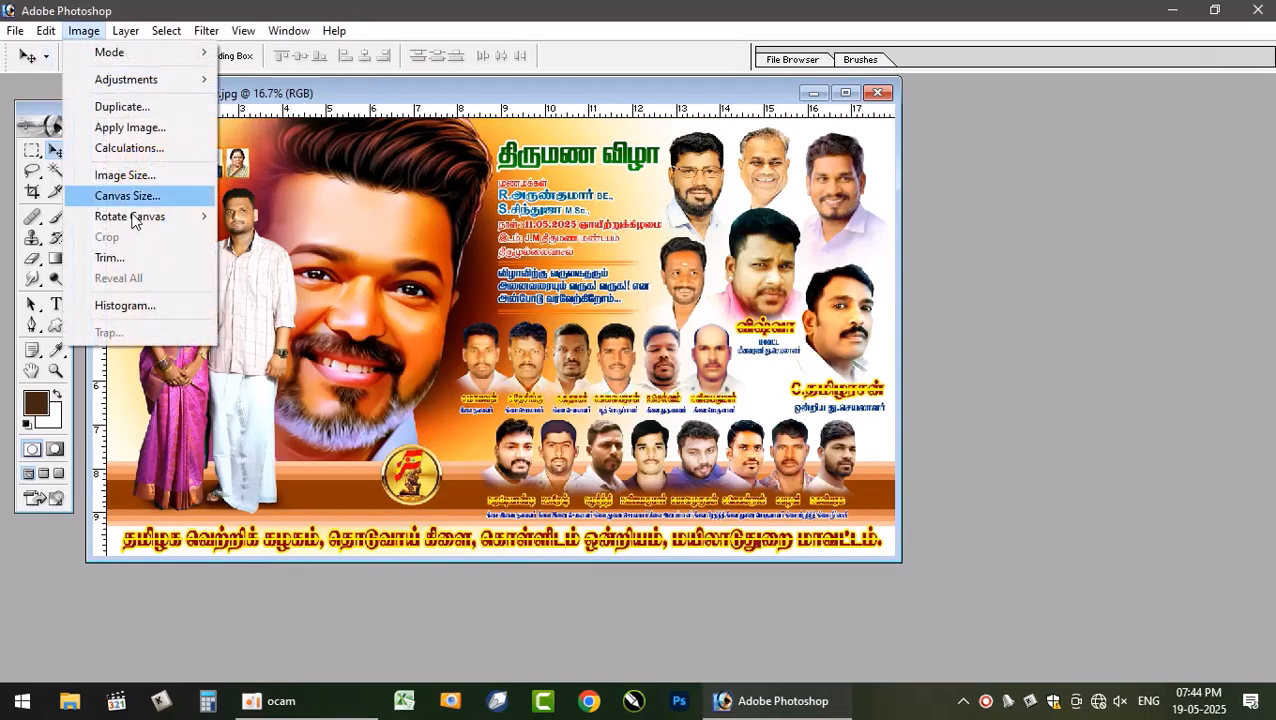
{"action": "left_click", "coordinate": [115, 174]}
{"action": "double_click", "coordinate": [589, 359]}
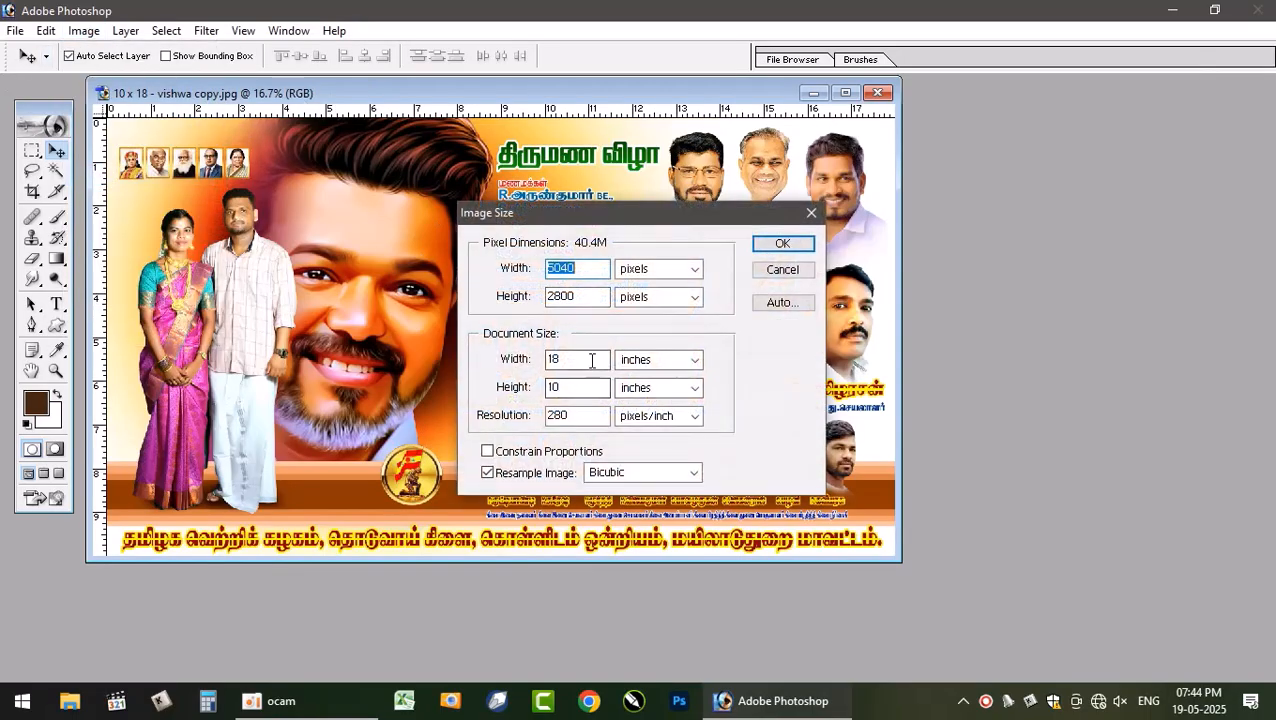
{"action": "double_click", "coordinate": [550, 390]}
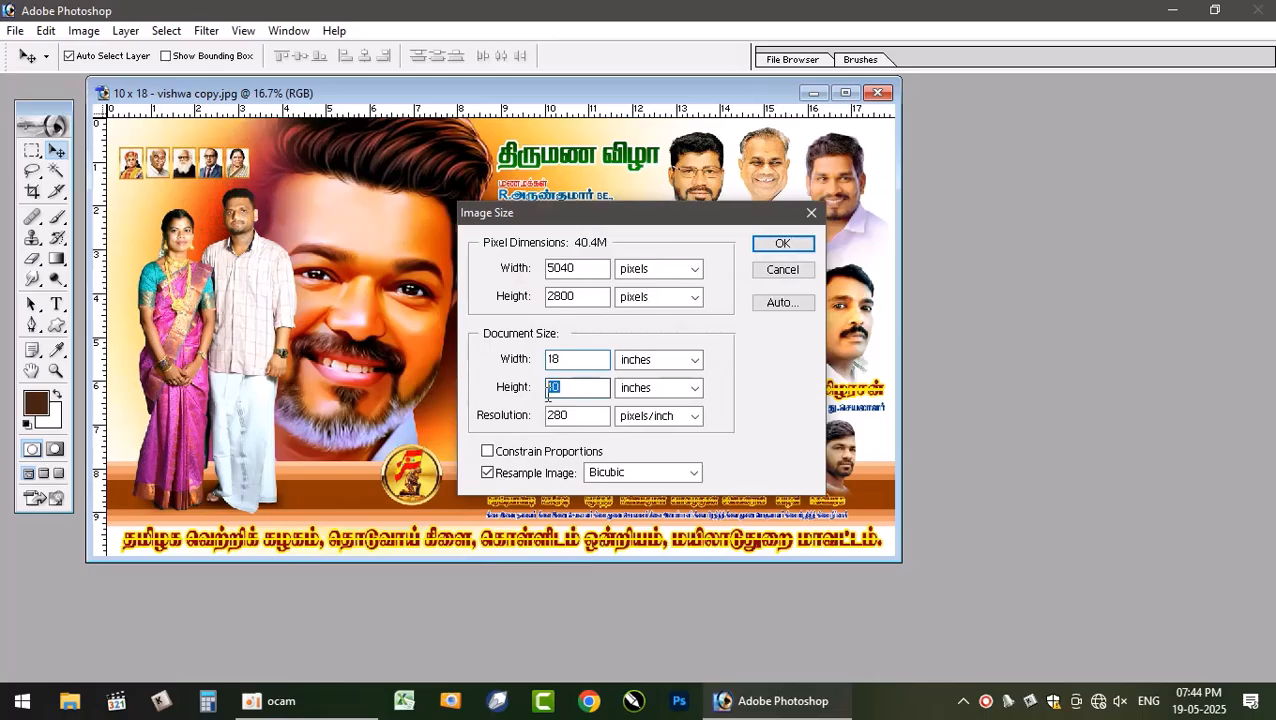
{"action": "left_click", "coordinate": [782, 270]}
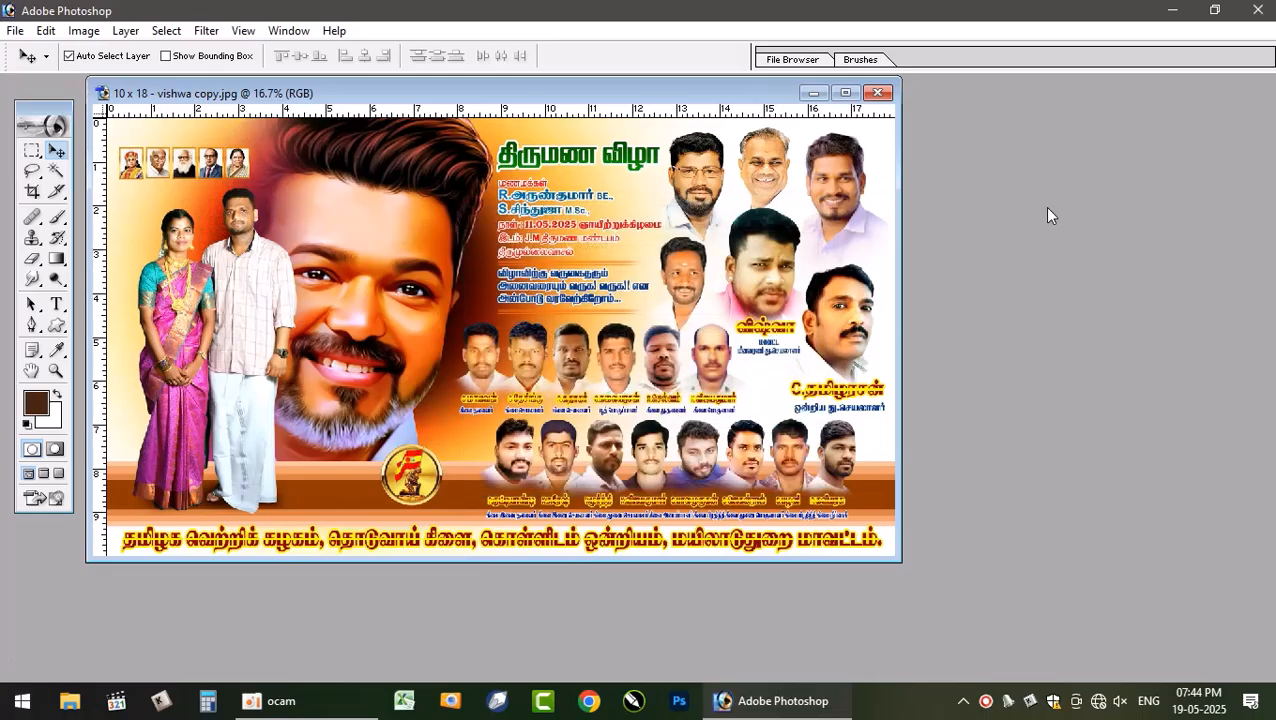
- Create a new document 18 inches wide and 10 inches high at 300 pixels/inch
{"action": "left_click", "coordinate": [845, 92]}
{"action": "key", "text": "ctrl+0"}
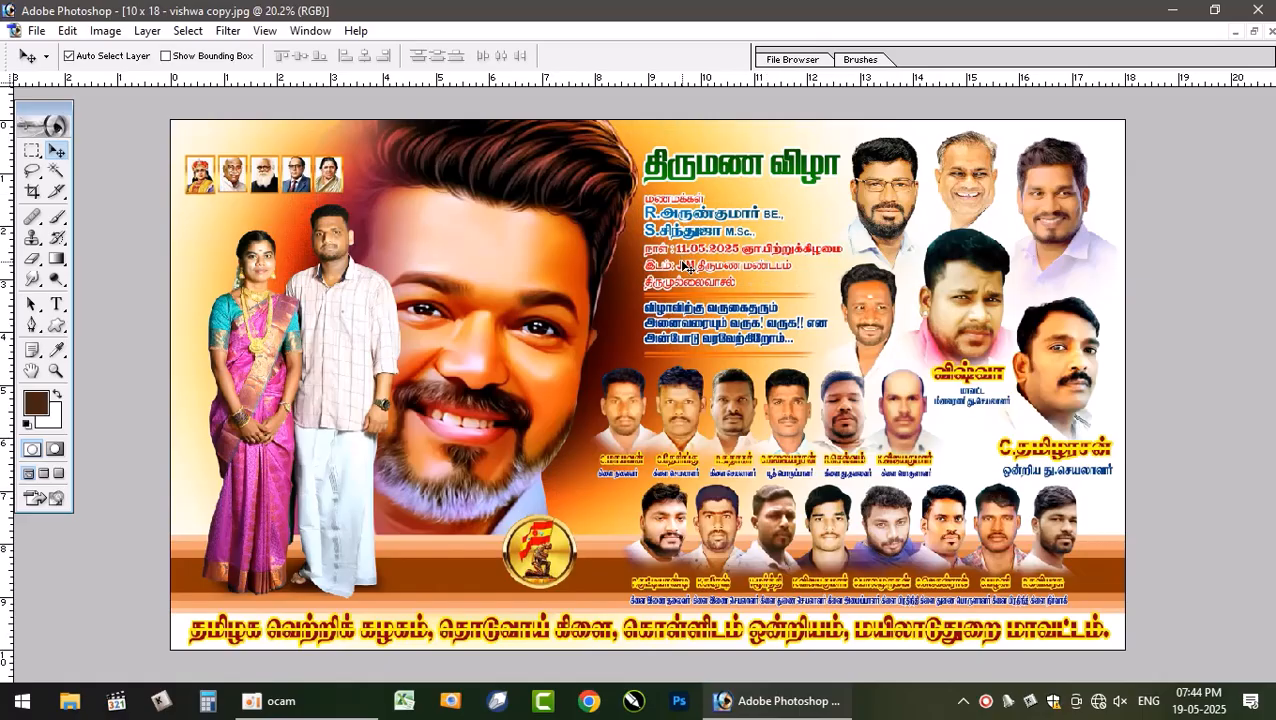
{"action": "key", "text": "ctrl+n"}
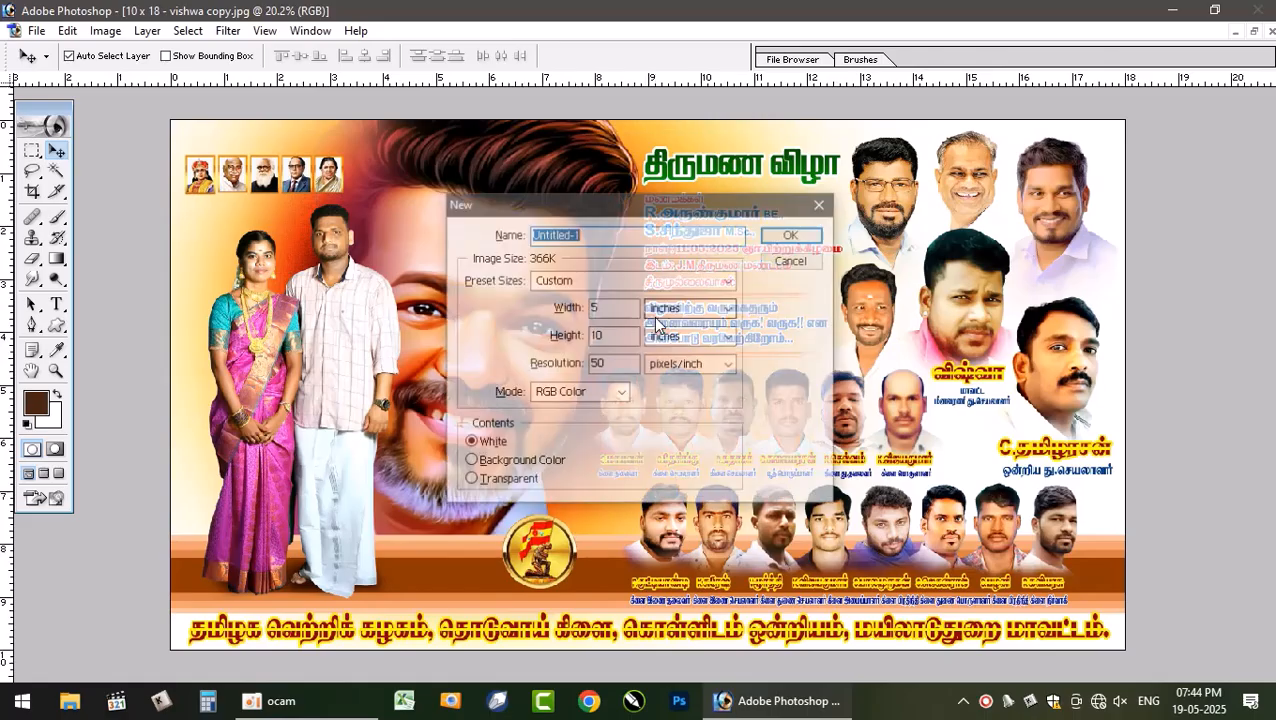
{"action": "double_click", "coordinate": [614, 308]}
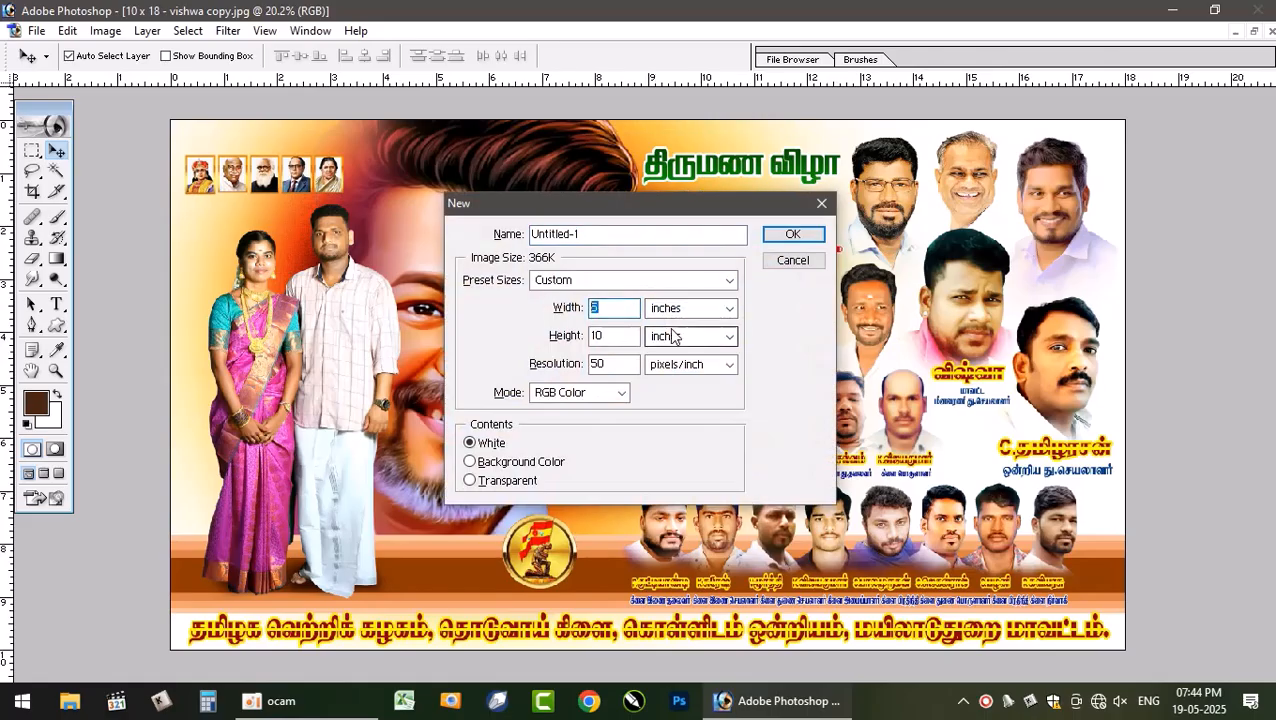
{"action": "type", "text": "18"}
{"action": "key", "text": "Tab"}
{"action": "key", "text": "Tab"}
{"action": "key", "text": "Tab"}
{"action": "key", "text": "Tab"}
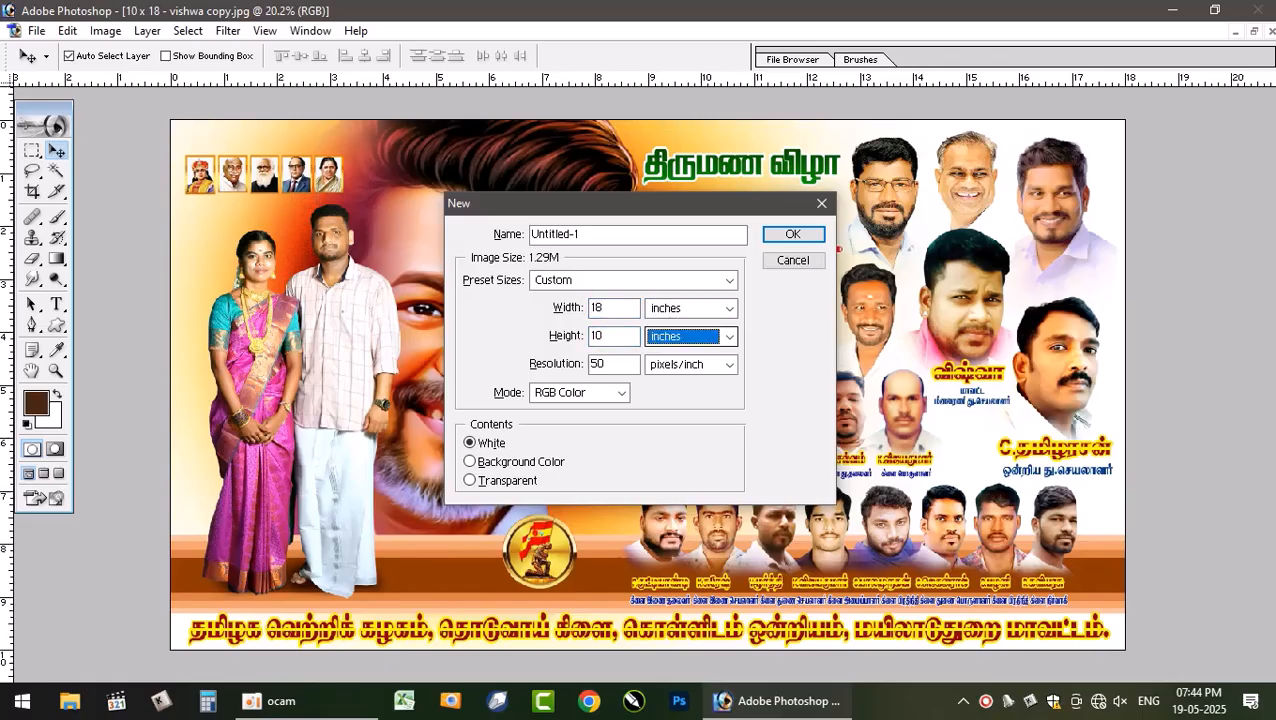
{"action": "type", "text": "300"}
{"action": "key", "text": "Return"}
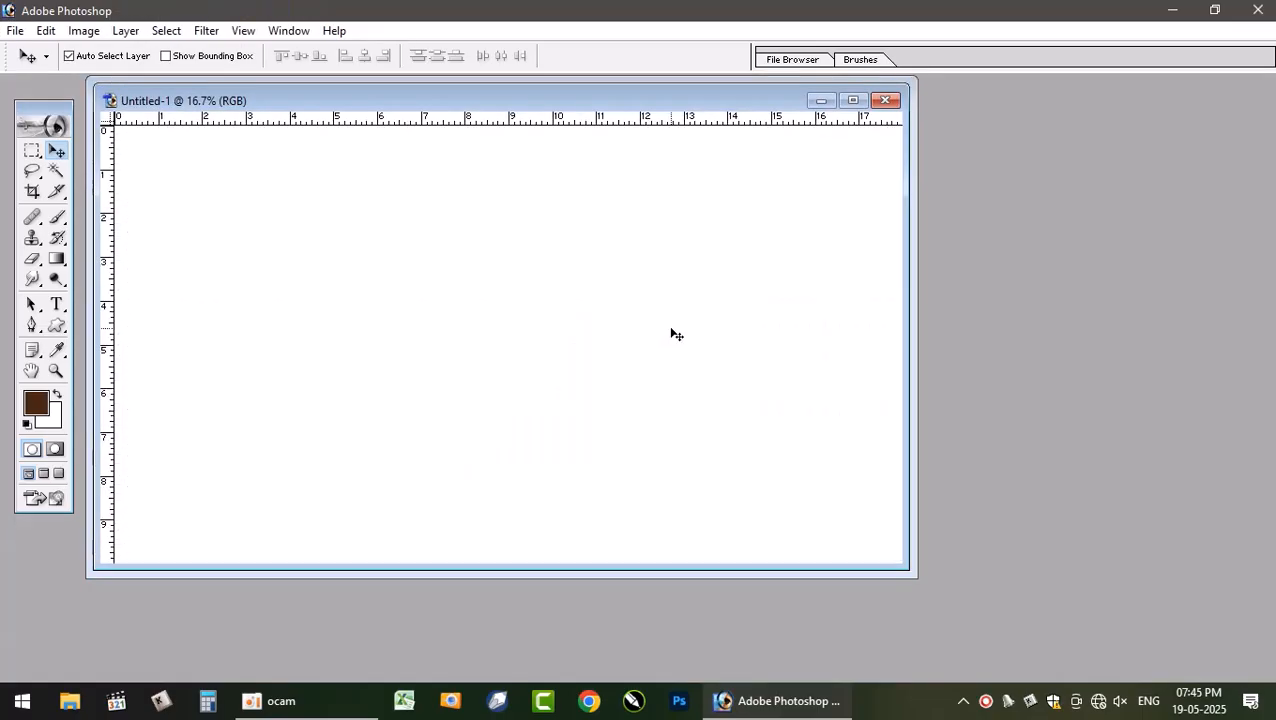
{"action": "left_click_drag", "start_coordinate": [746, 107], "coordinate": [985, 300]}
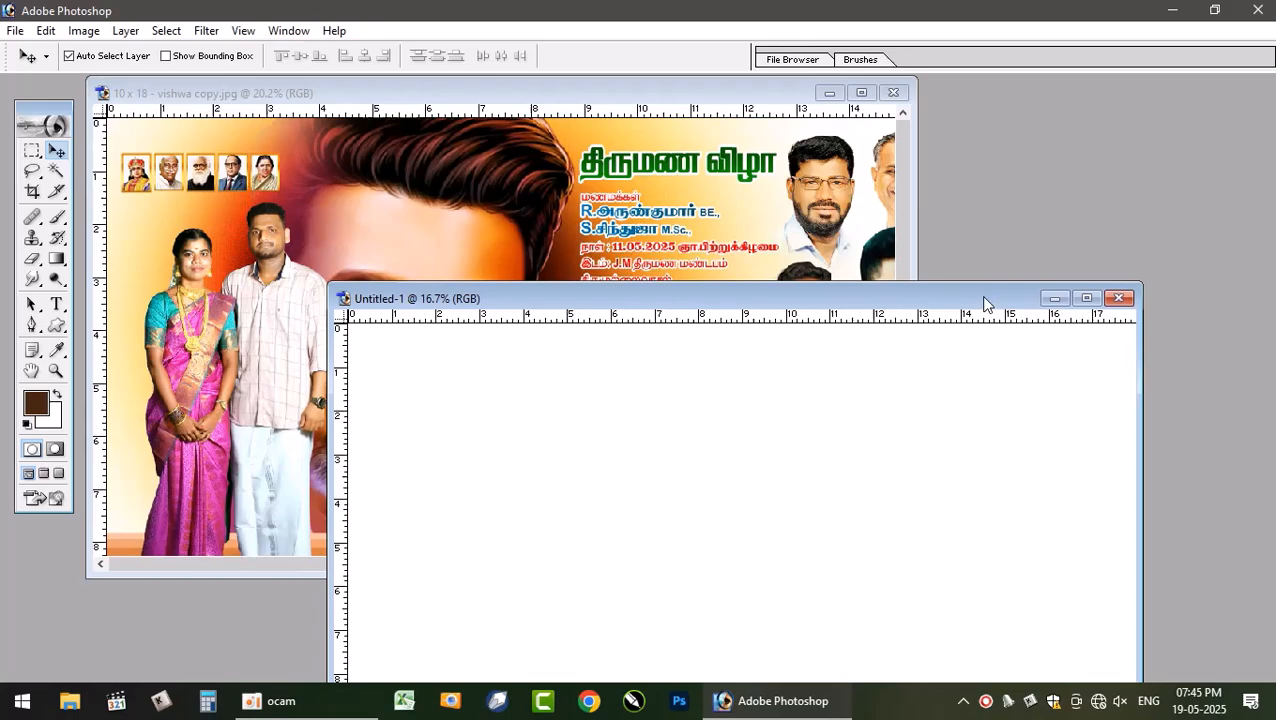
{"action": "left_click", "coordinate": [717, 218]}
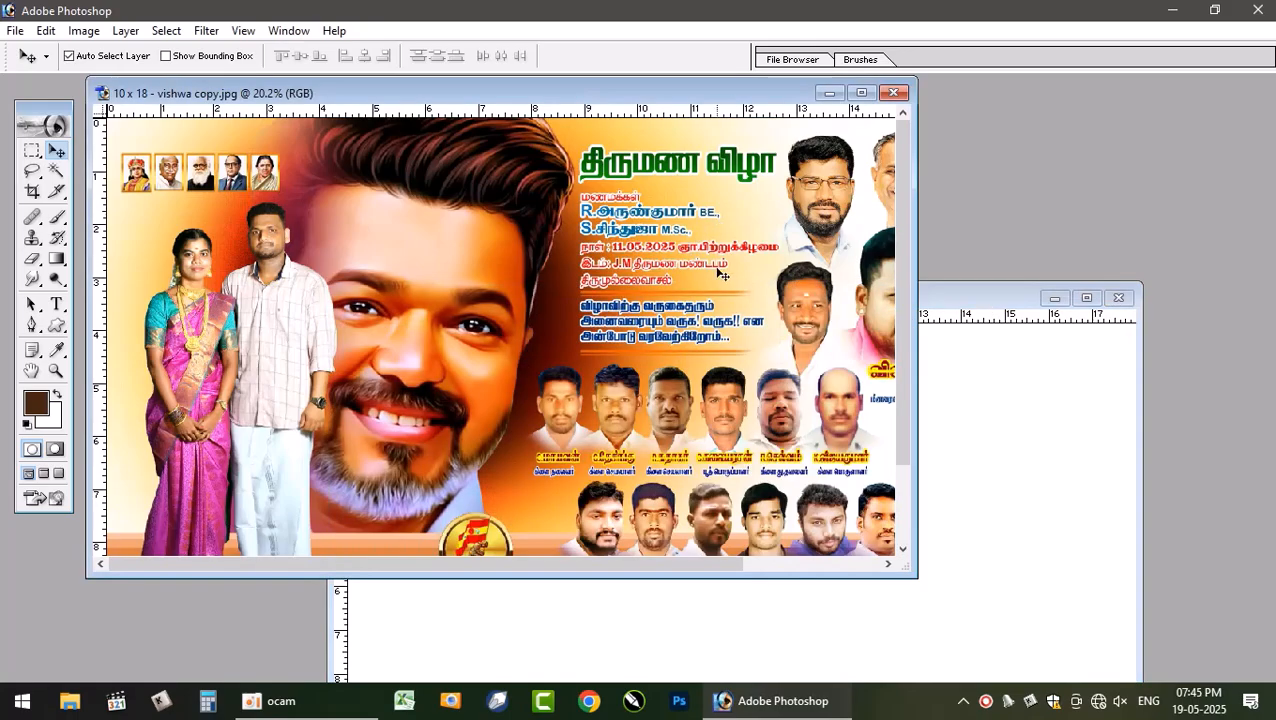
{"action": "scroll", "coordinate": [717, 269], "scroll_direction": "up", "scroll_amount": 2}
{"action": "scroll", "coordinate": [717, 272], "scroll_direction": "down", "scroll_amount": 3}
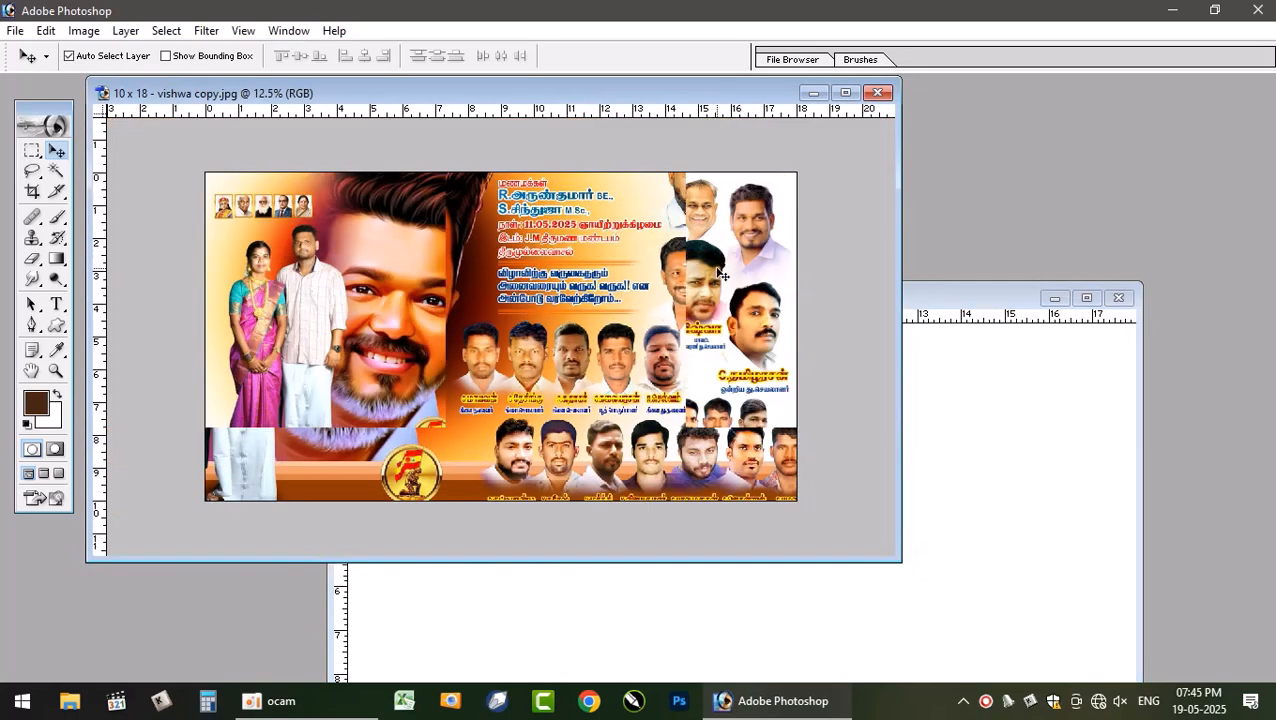
{"action": "scroll", "coordinate": [775, 338], "scroll_direction": "up", "scroll_amount": 2}
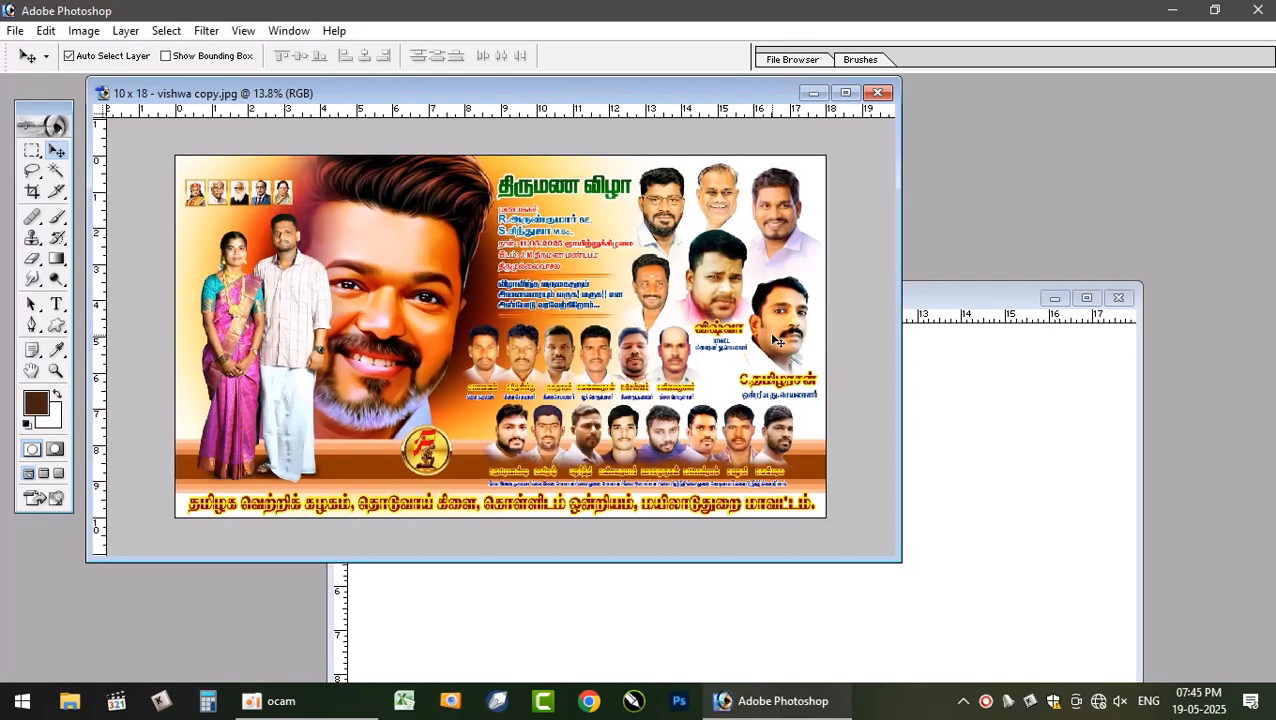
{"action": "left_click", "coordinate": [994, 405]}
{"action": "left_click", "coordinate": [648, 183]}
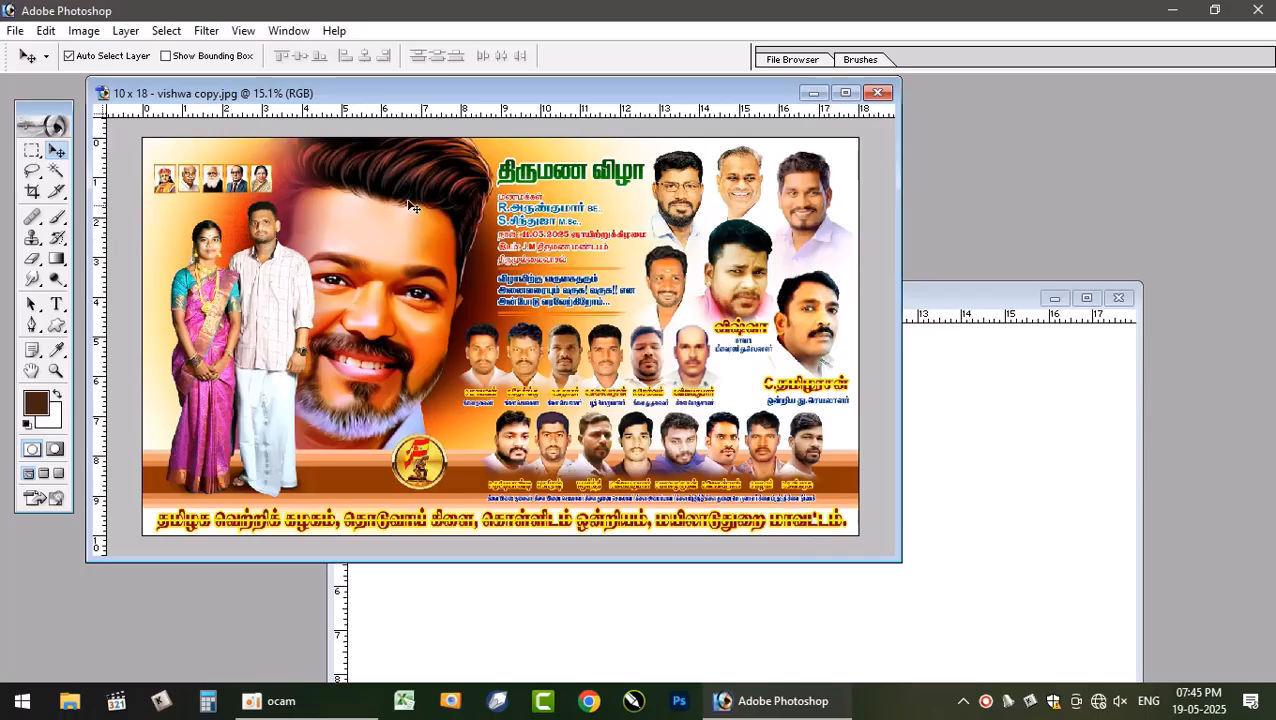
{"action": "left_click", "coordinate": [972, 469]}
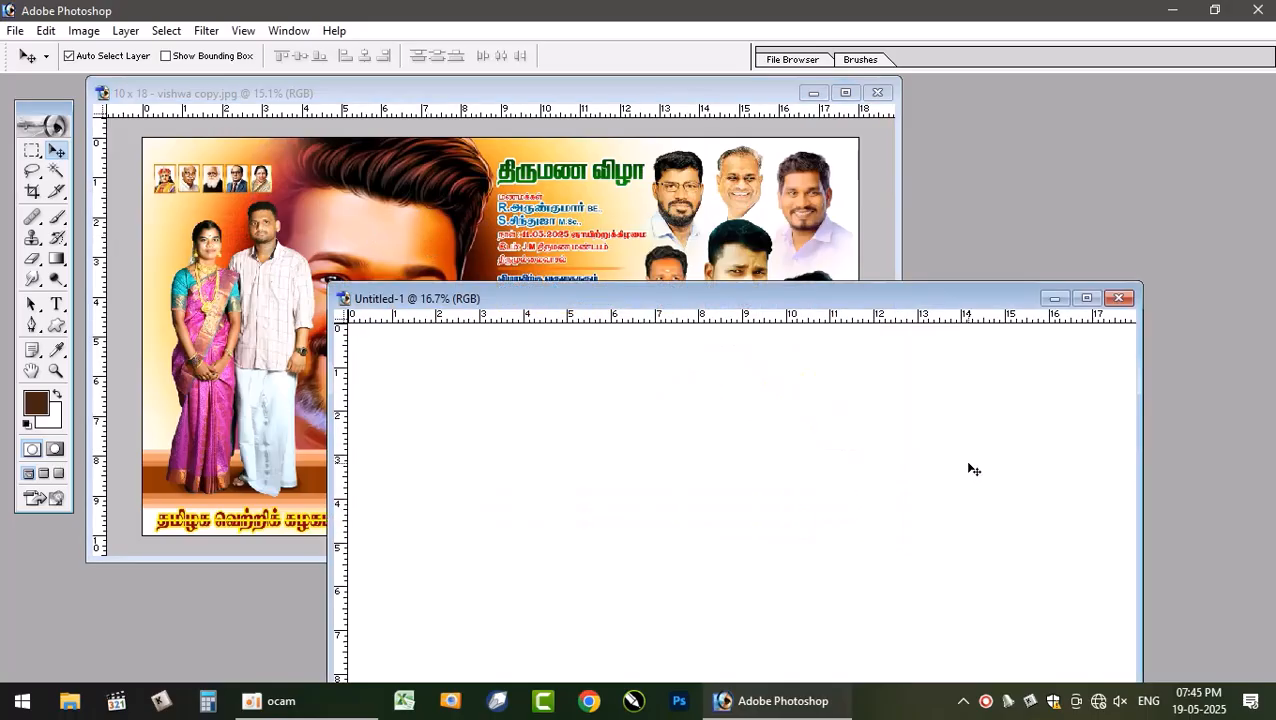
{"action": "left_click", "coordinate": [467, 227]}
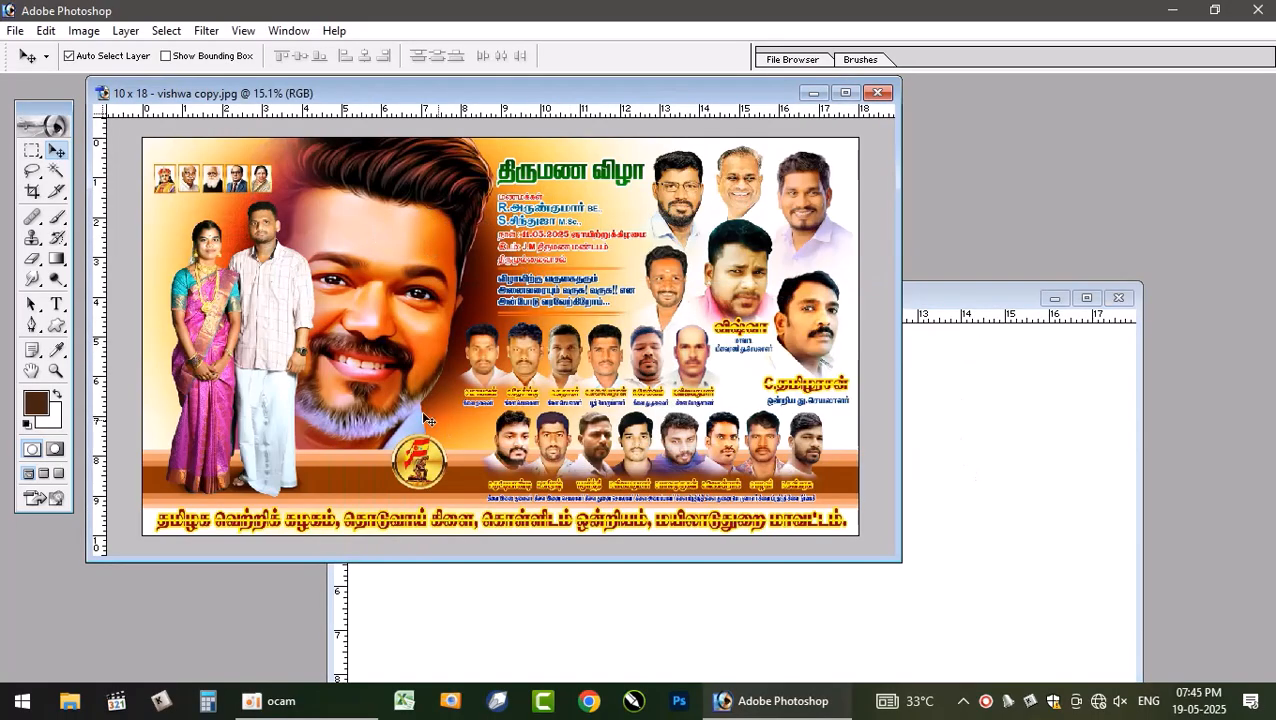
{"action": "left_click", "coordinate": [1056, 464]}
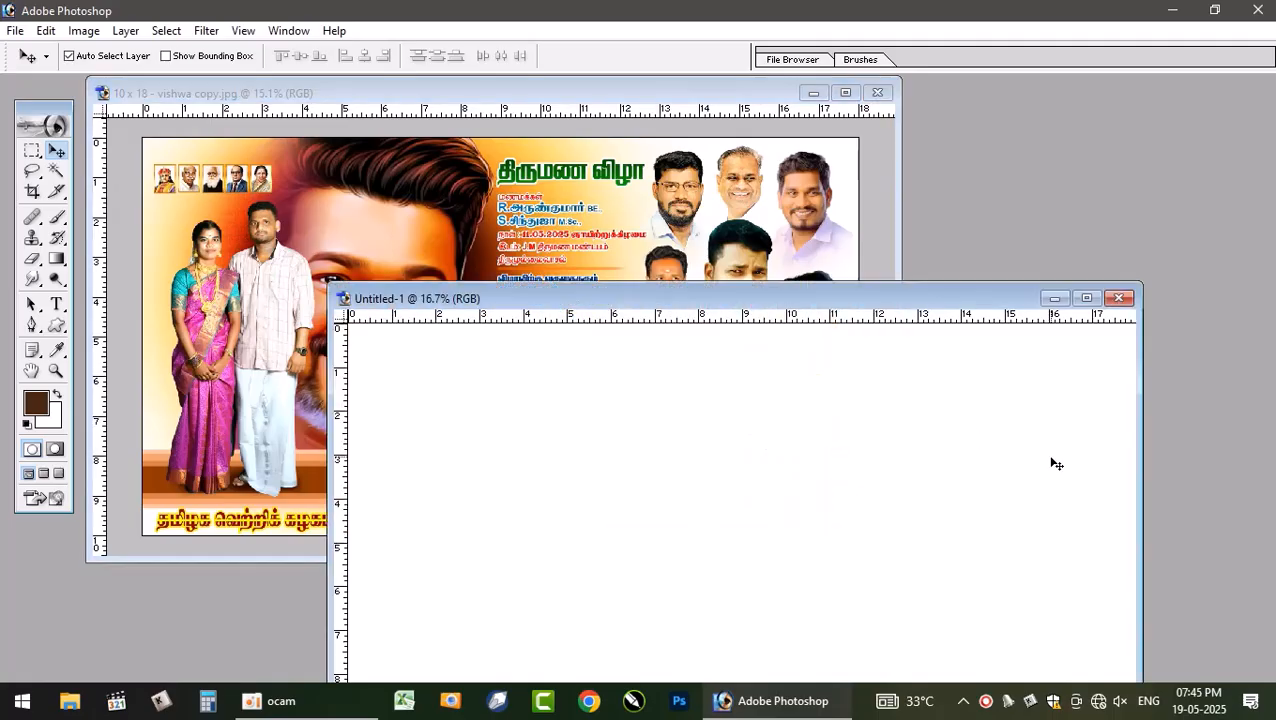
- Open the layered file "10 x 18 - vishwa.psd" from the Desktop, updating its text layers
{"action": "double_click", "coordinate": [1024, 242]}
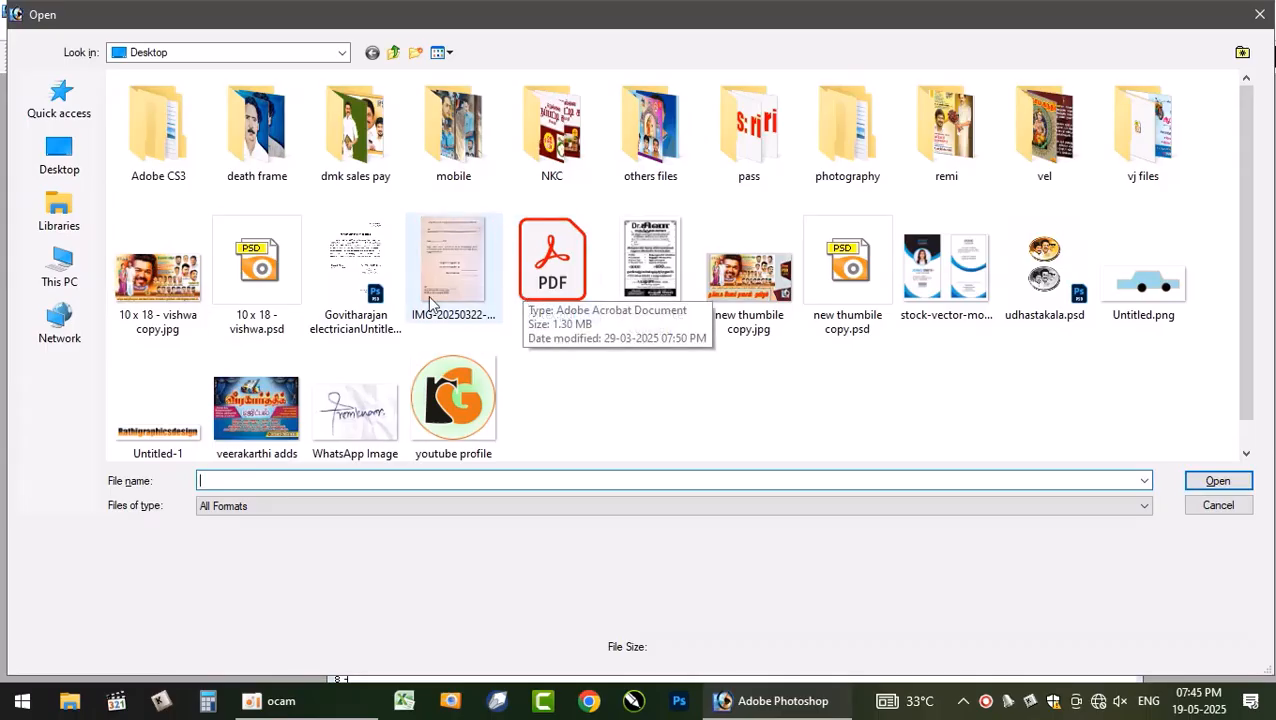
{"action": "double_click", "coordinate": [256, 265]}
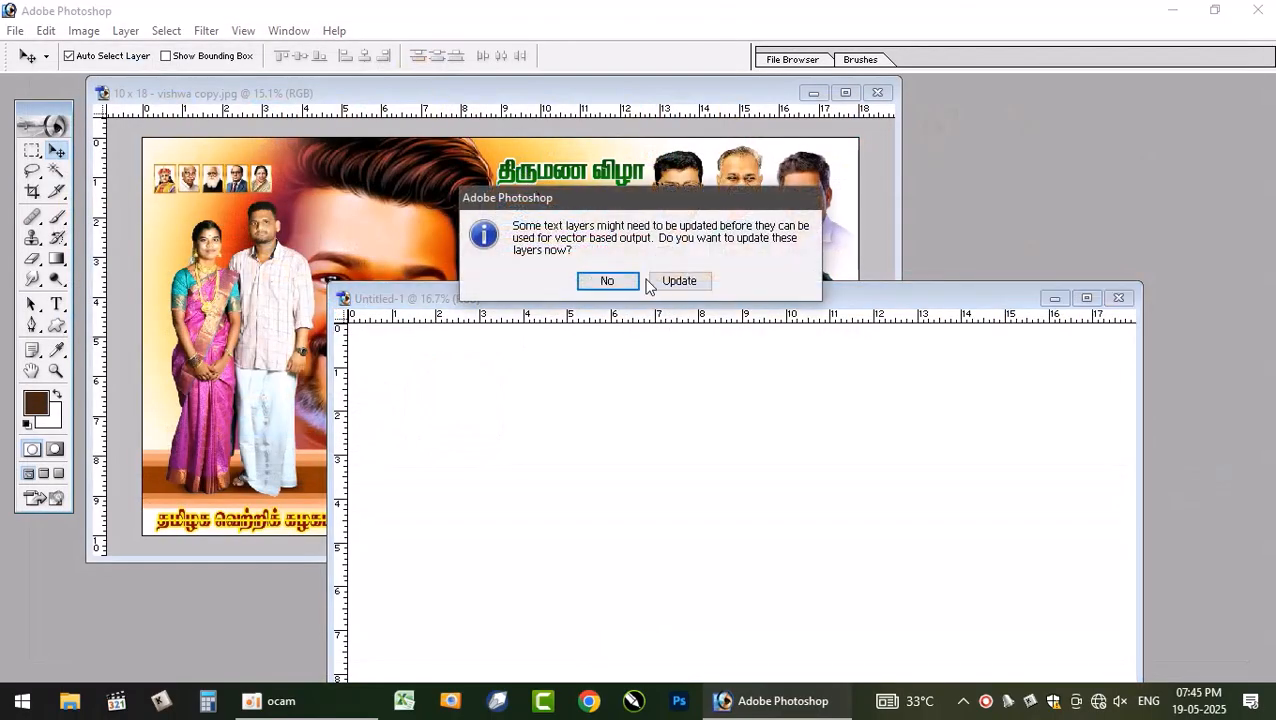
{"action": "left_click", "coordinate": [662, 281]}
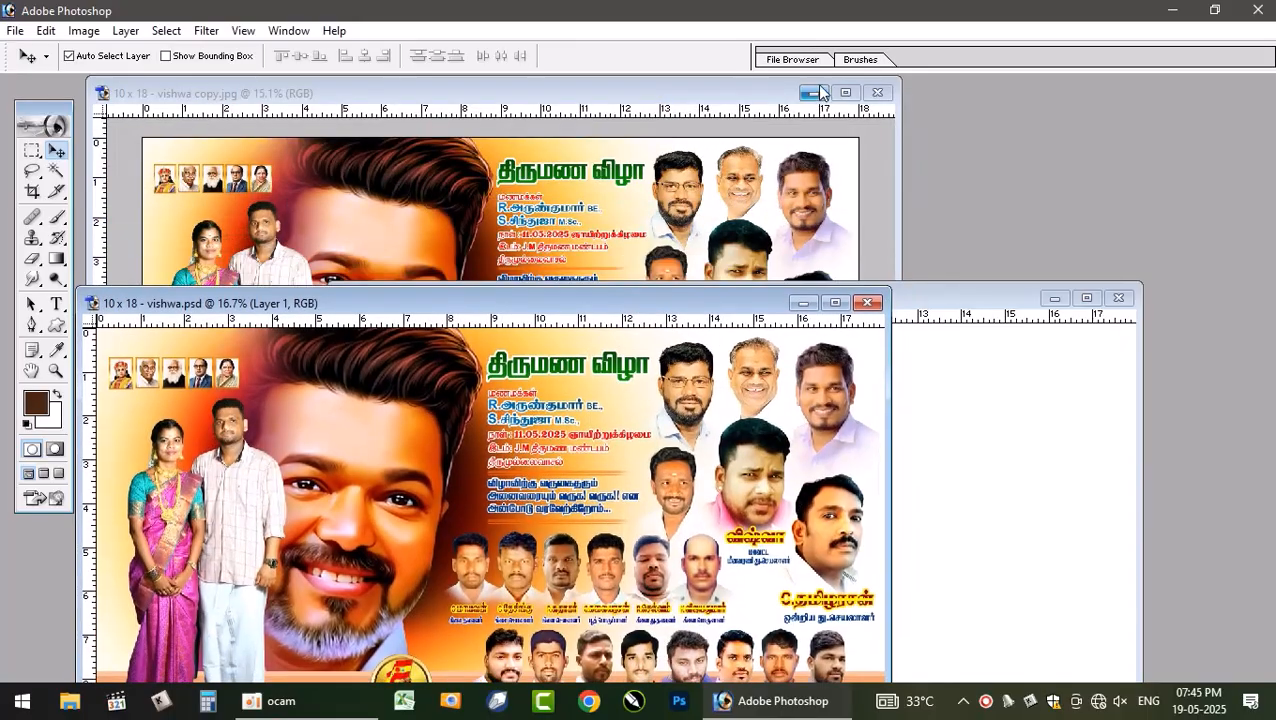
- Drag the couple-and-portrait layer from the PSD into the new document and position it on the left side
{"action": "left_click", "coordinate": [811, 92]}
{"action": "left_click_drag", "start_coordinate": [755, 302], "coordinate": [778, 85]}
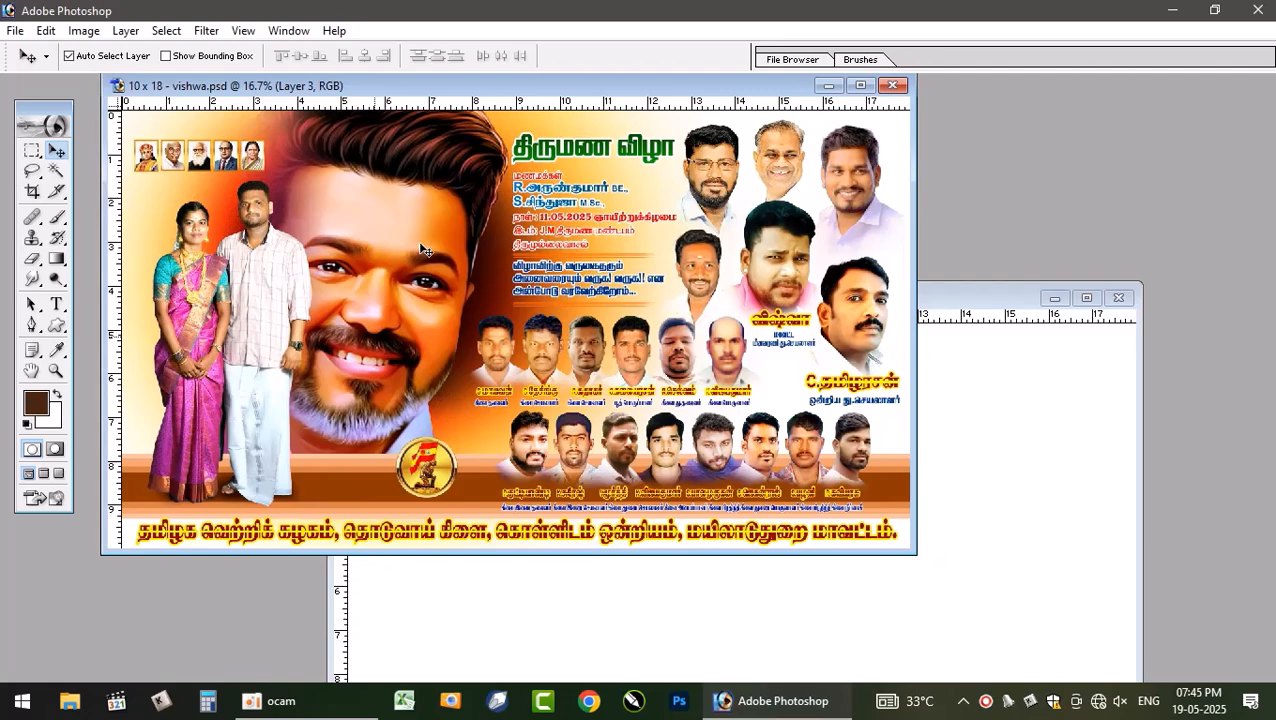
{"action": "left_click_drag", "start_coordinate": [420, 244], "coordinate": [429, 234]}
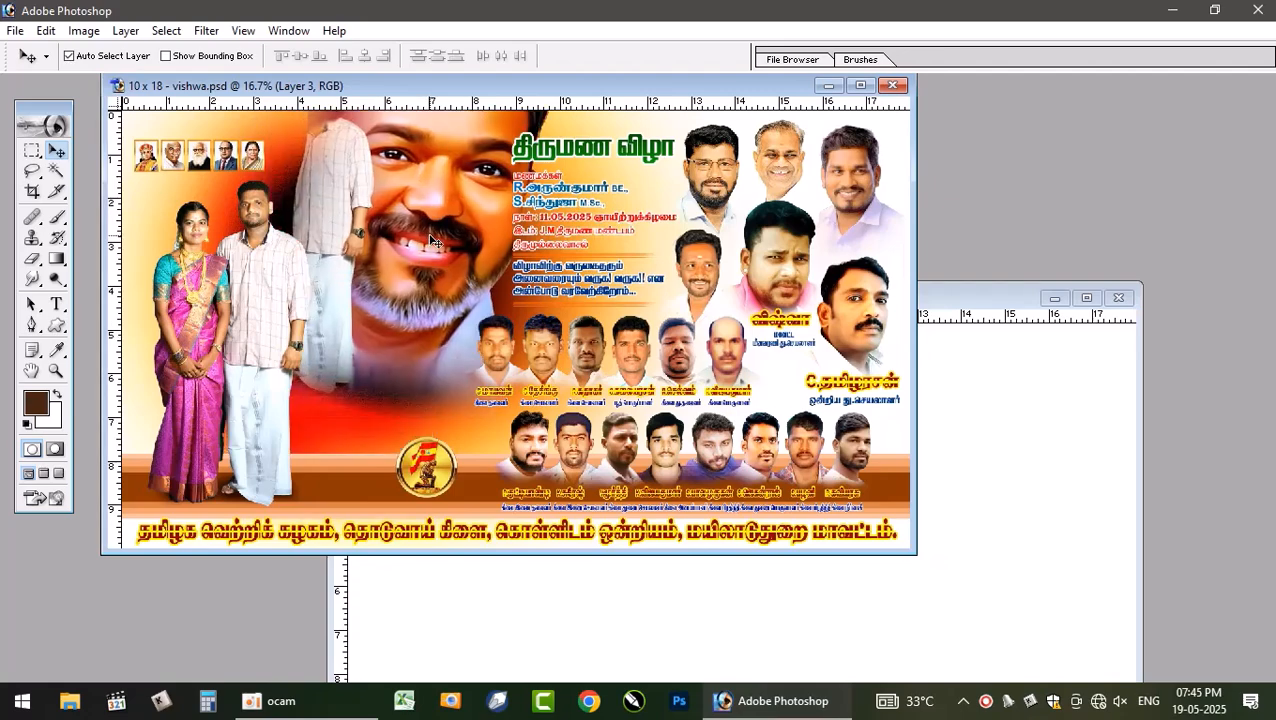
{"action": "key", "text": "ctrl+z"}
{"action": "left_click_drag", "start_coordinate": [282, 302], "coordinate": [916, 572]}
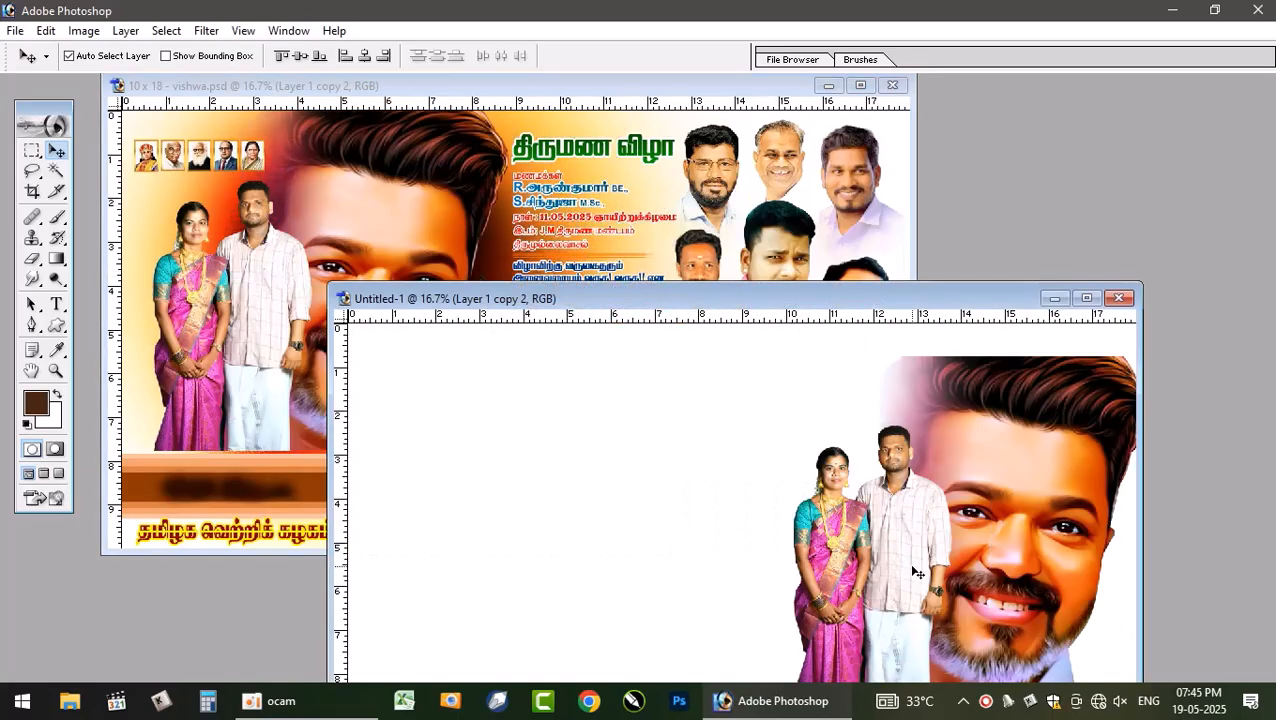
{"action": "left_click", "coordinate": [1086, 298]}
{"action": "left_click_drag", "start_coordinate": [975, 382], "coordinate": [554, 359]}
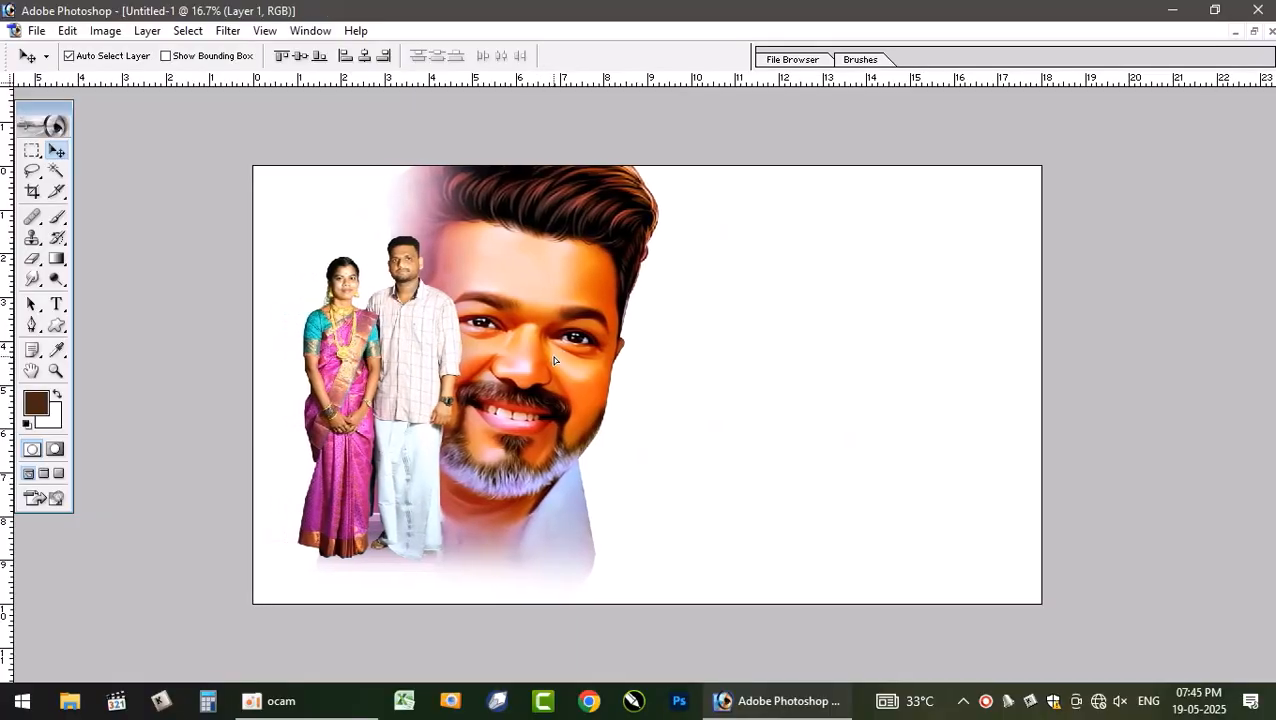
{"action": "key", "text": "ctrl+t"}
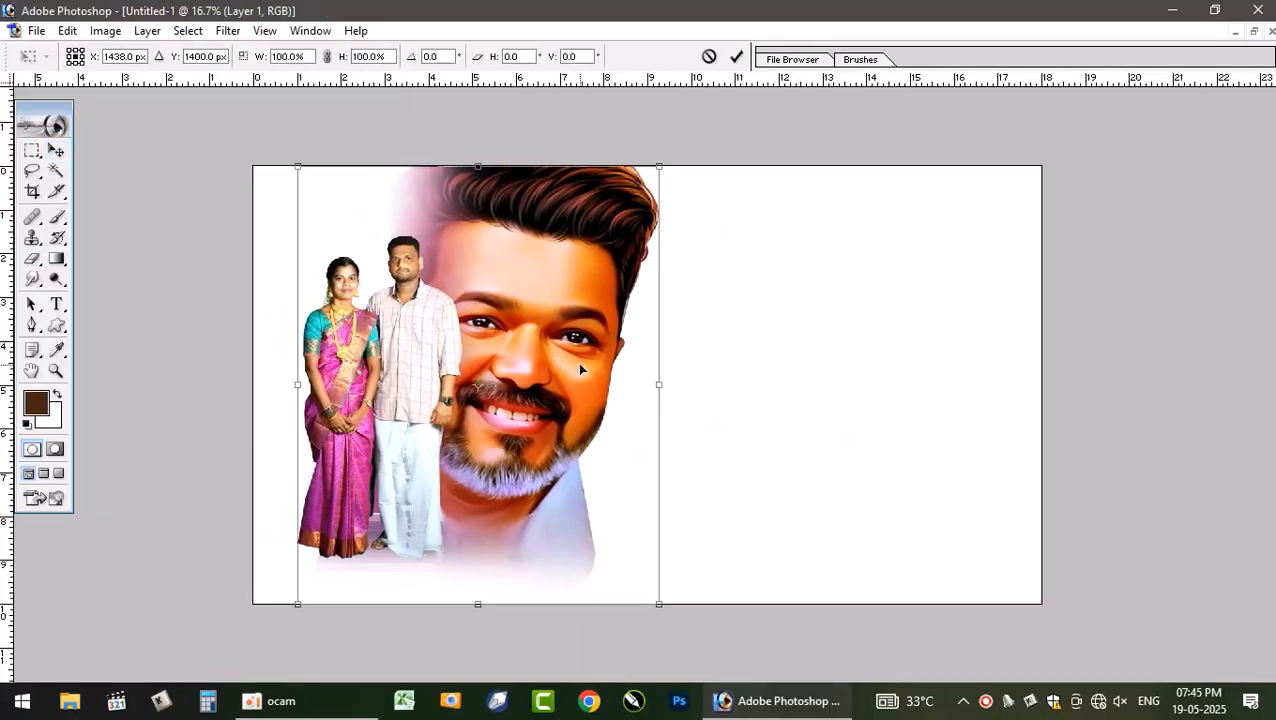
{"action": "key", "text": "Return"}
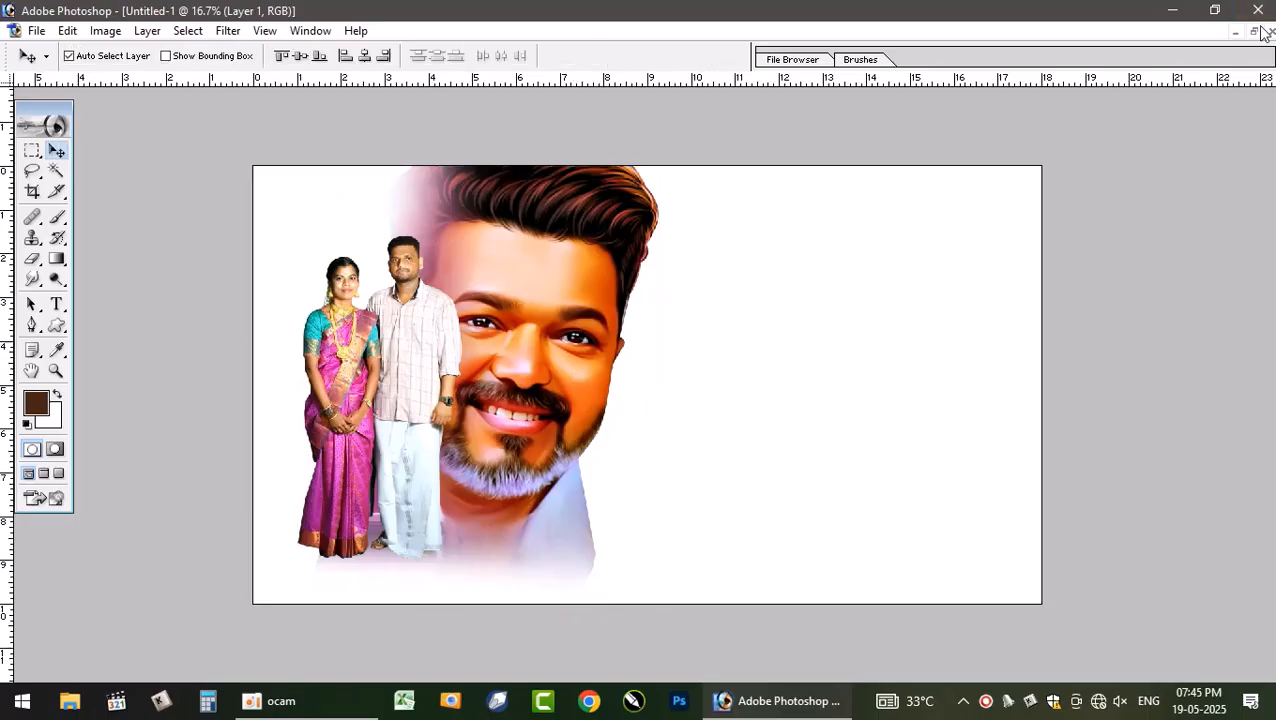
{"action": "key", "text": "ctrl+j"}
{"action": "left_click_drag", "start_coordinate": [418, 356], "coordinate": [505, 266]}
{"action": "key", "text": "ctrl+z"}
{"action": "left_click_drag", "start_coordinate": [409, 349], "coordinate": [738, 211]}
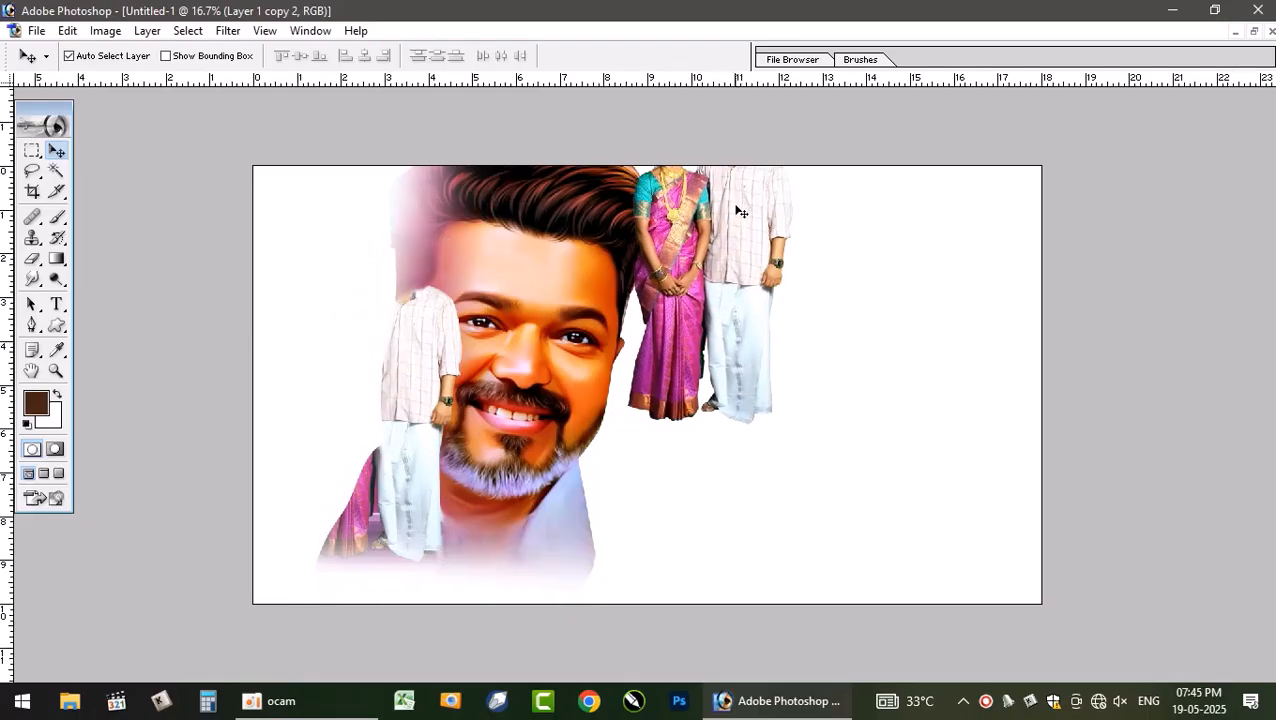
{"action": "key", "text": "ctrl+z"}
{"action": "left_click_drag", "start_coordinate": [523, 250], "coordinate": [675, 187]}
{"action": "key", "text": "ctrl+z"}
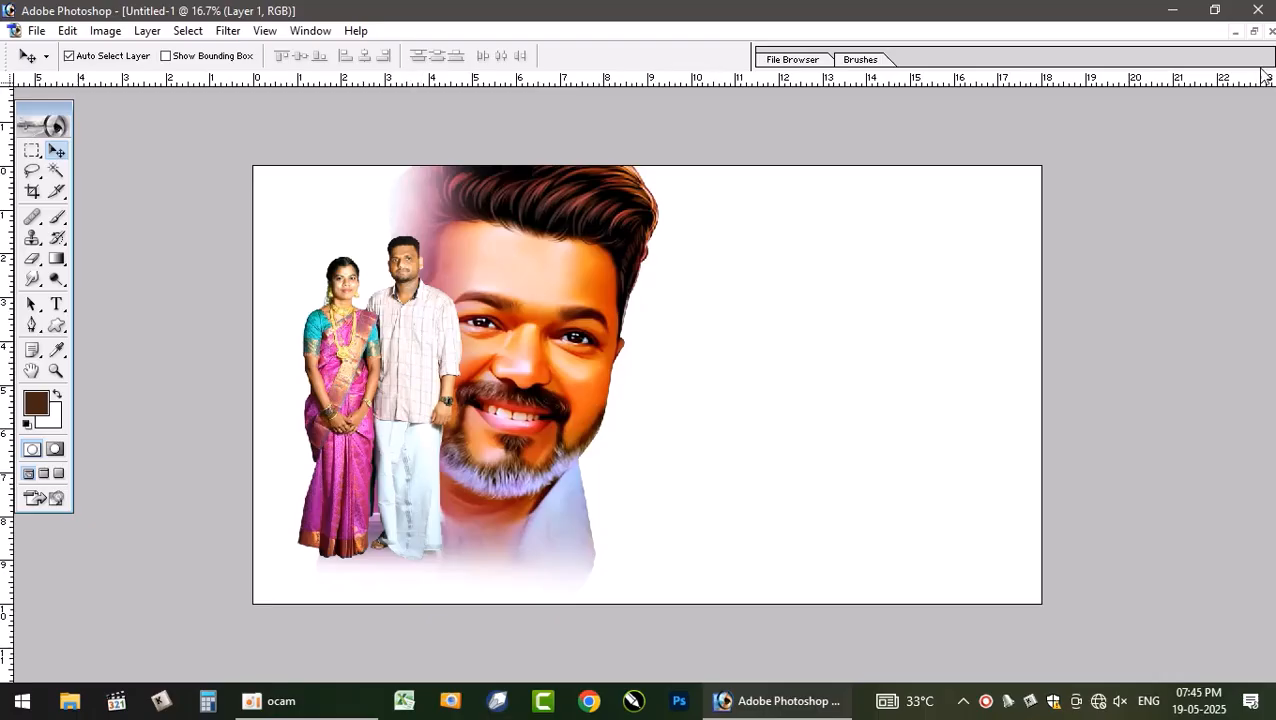
- Copy the row of leader photos from the PSD into the new document and place it in the top-left corner
{"action": "left_click", "coordinate": [1256, 31]}
{"action": "left_click", "coordinate": [310, 257]}
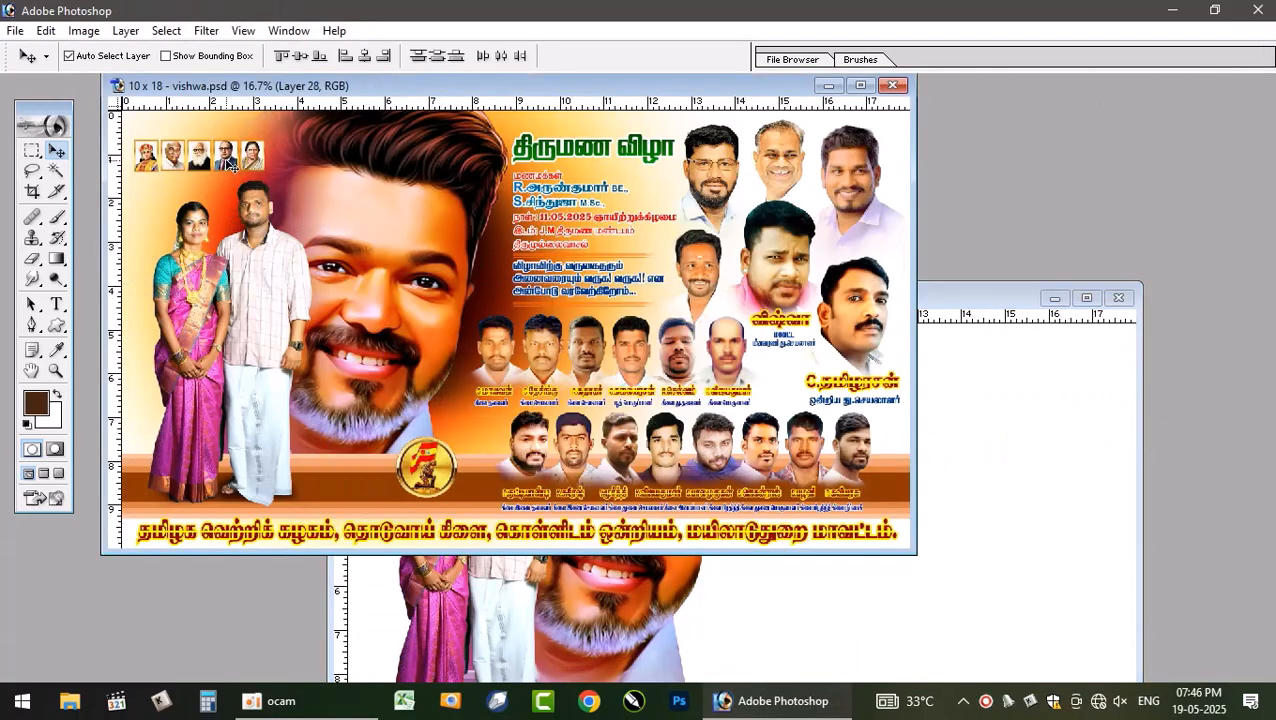
{"action": "left_click_drag", "start_coordinate": [224, 170], "coordinate": [1008, 460]}
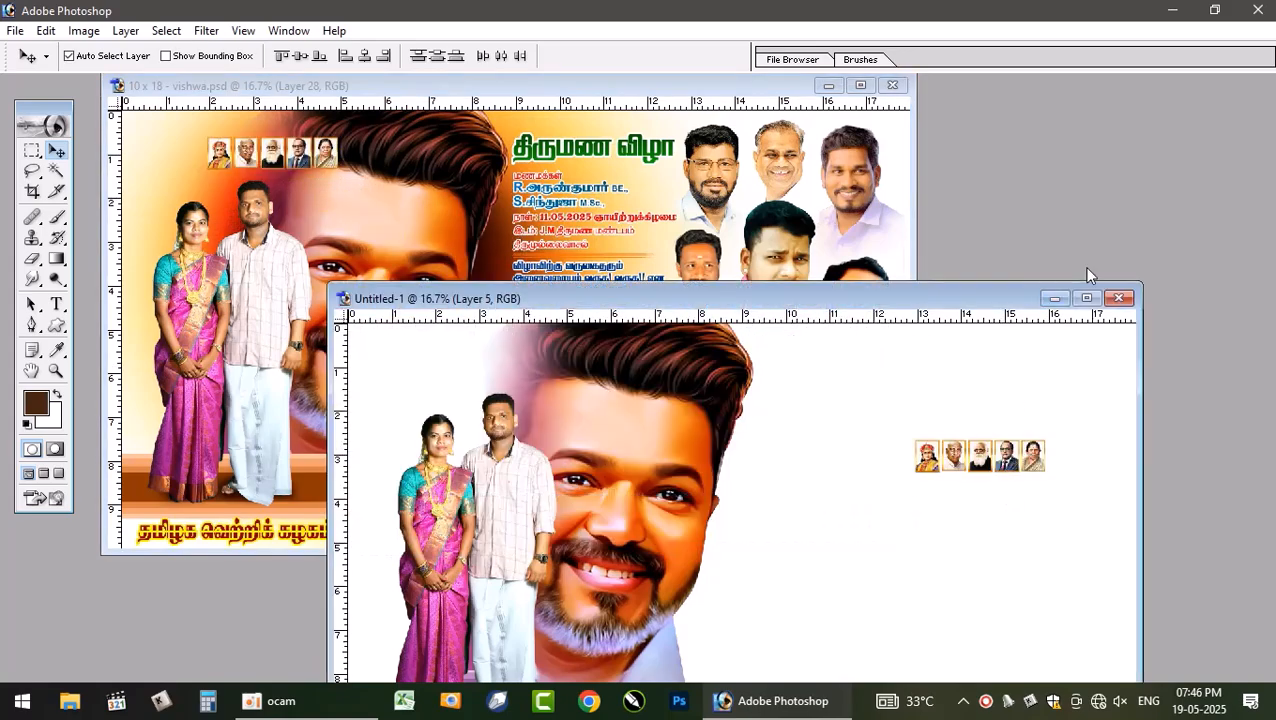
{"action": "left_click", "coordinate": [1087, 298]}
{"action": "left_click_drag", "start_coordinate": [900, 313], "coordinate": [262, 208]}
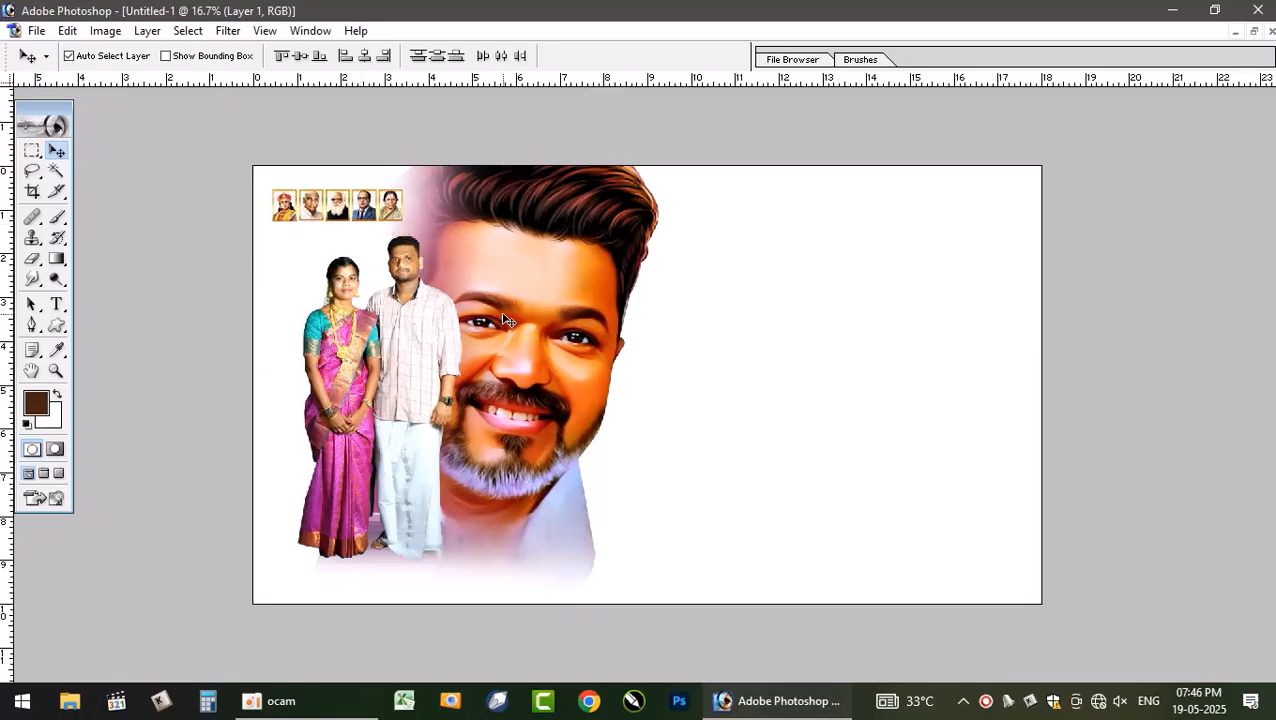
- Nudge the couple-and-portrait layer slightly to the right
{"action": "left_click_drag", "start_coordinate": [503, 314], "coordinate": [515, 315]}
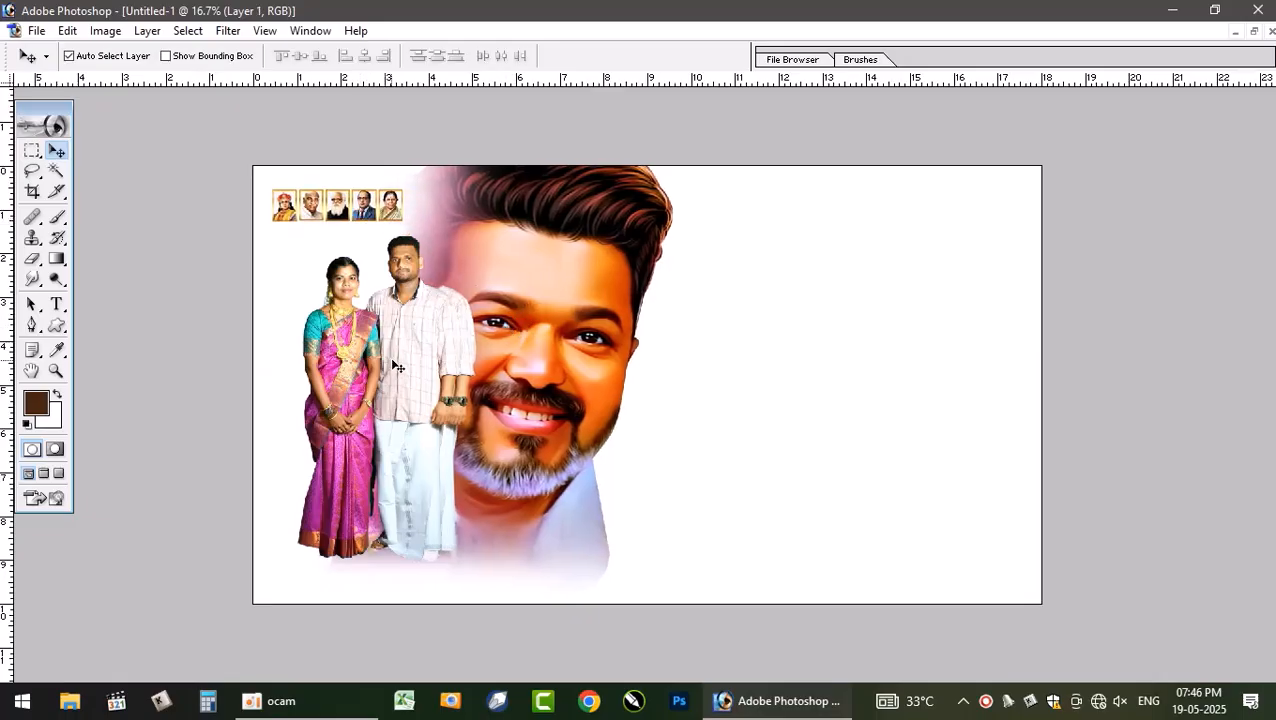
- Shift the couple photo a little further to the right
{"action": "left_click_drag", "start_coordinate": [395, 364], "coordinate": [411, 364]}
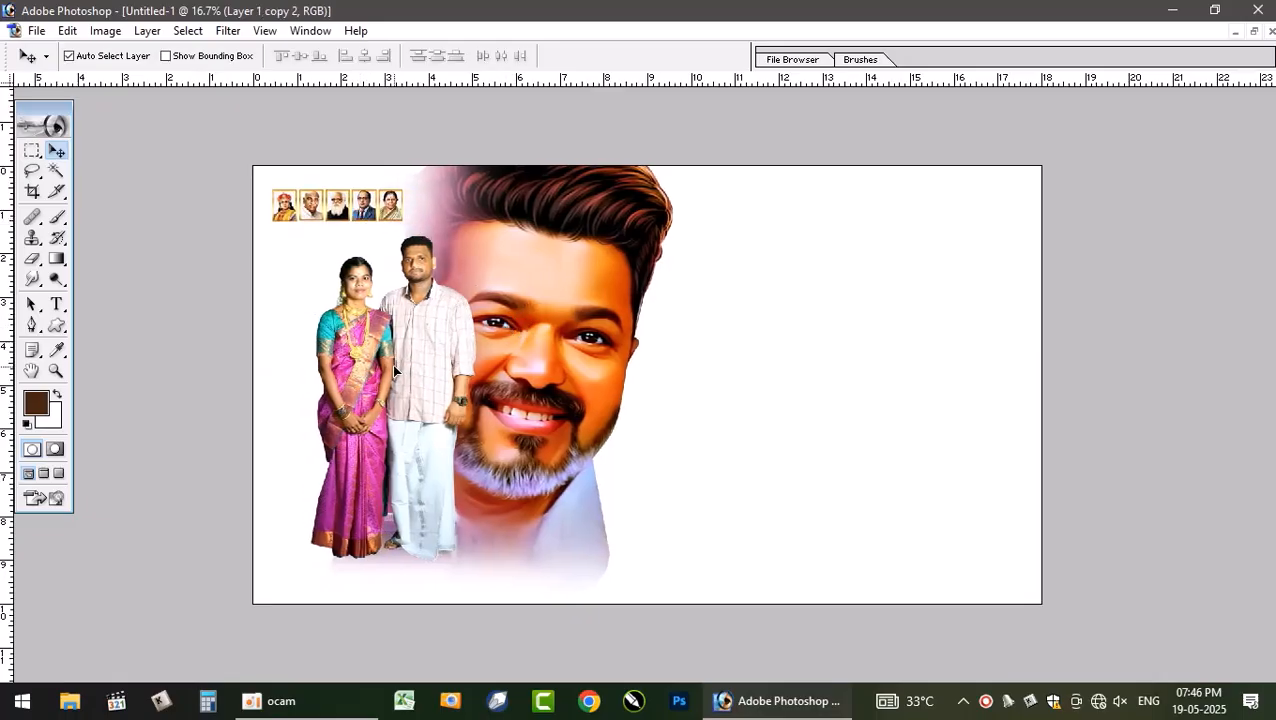
{"action": "right_click", "coordinate": [552, 338], "text": "shift"}
{"action": "left_click_drag", "start_coordinate": [530, 340], "coordinate": [574, 346]}
{"action": "key", "text": "ctrl+z"}
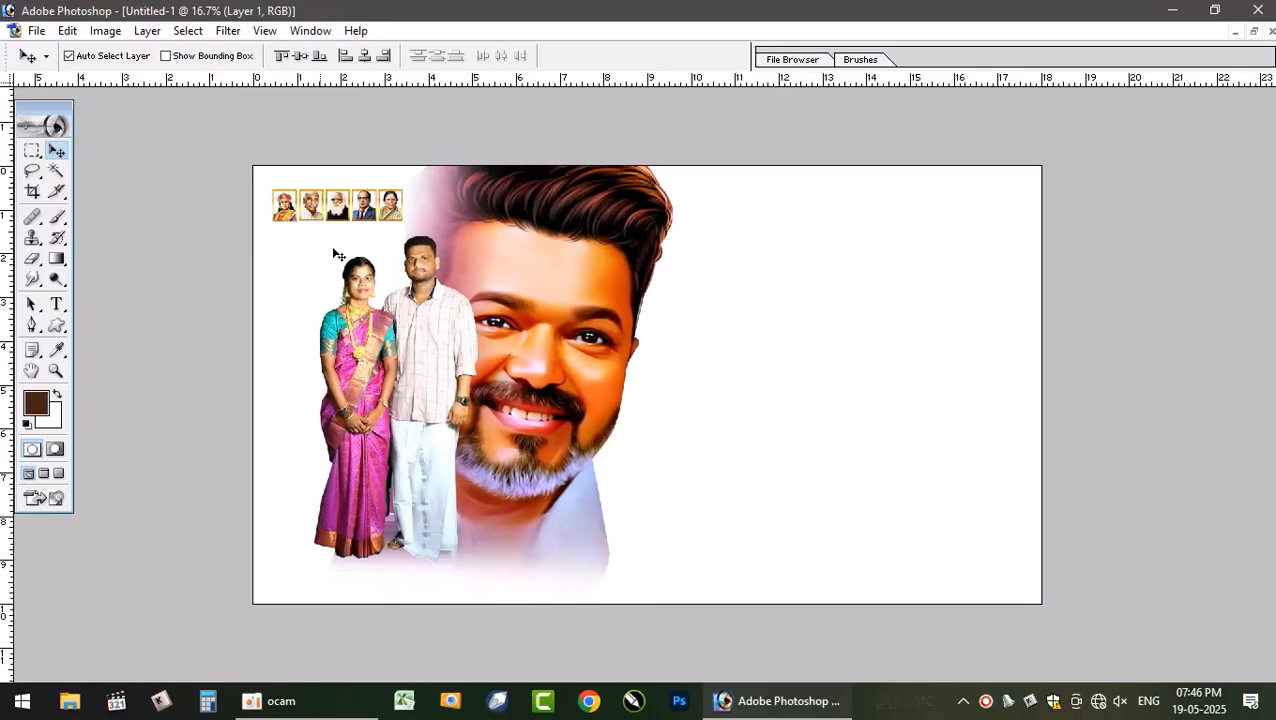
- Arrange the two document windows and open the Layers panel to examine the PSD's layer stack
{"action": "left_click", "coordinate": [1254, 31]}
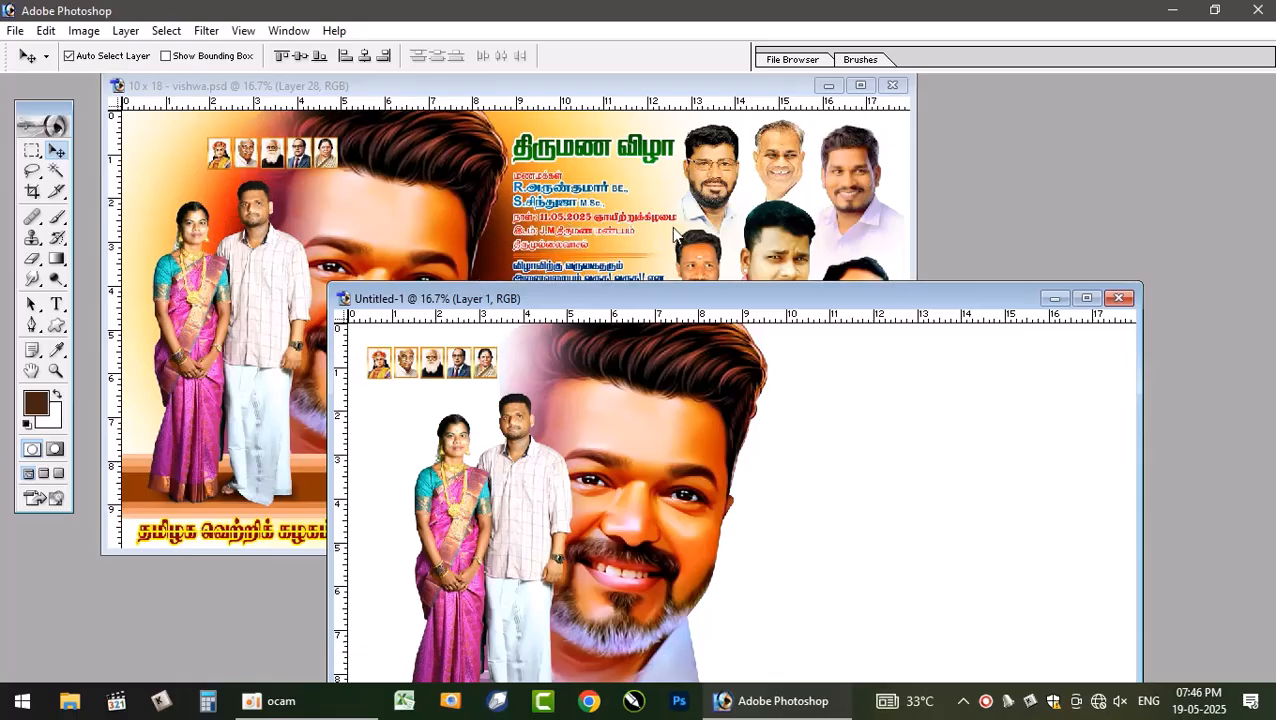
{"action": "left_click", "coordinate": [497, 250]}
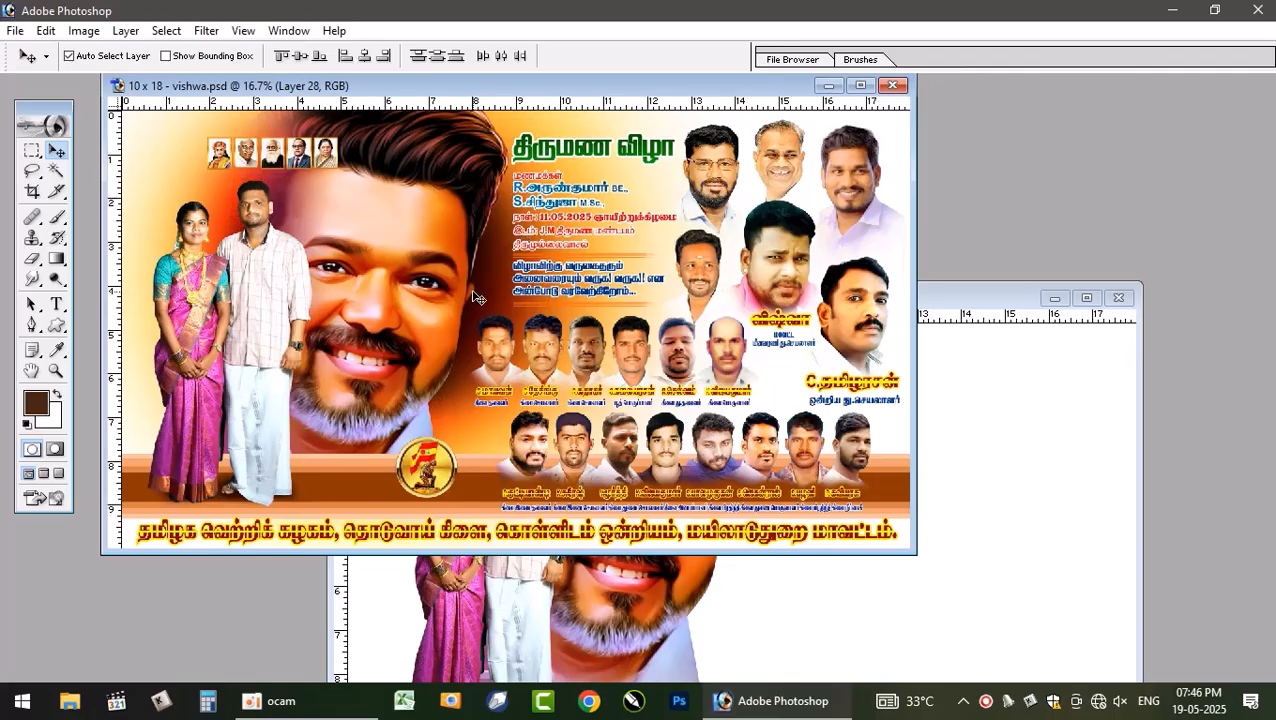
{"action": "key", "text": "F7"}
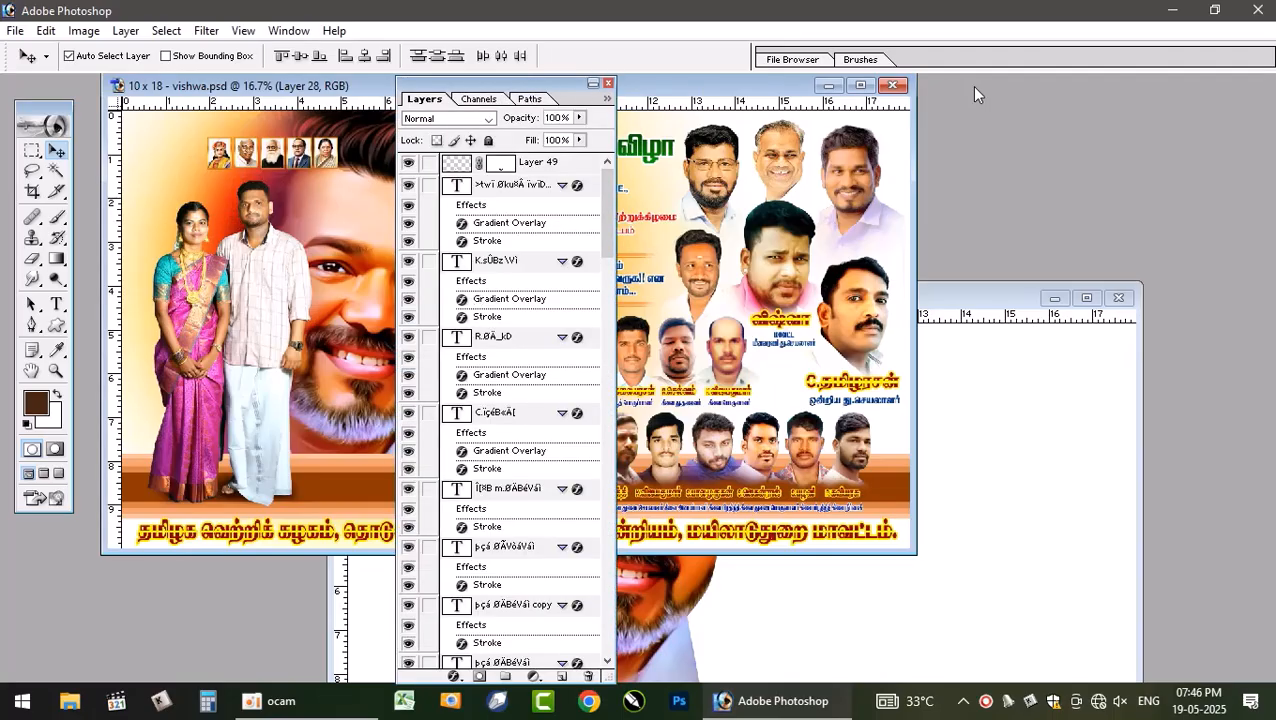
{"action": "left_click_drag", "start_coordinate": [516, 86], "coordinate": [975, 87]}
{"action": "left_click", "coordinate": [488, 240]}
{"action": "scroll", "coordinate": [951, 463], "scroll_direction": "down", "scroll_amount": 2}
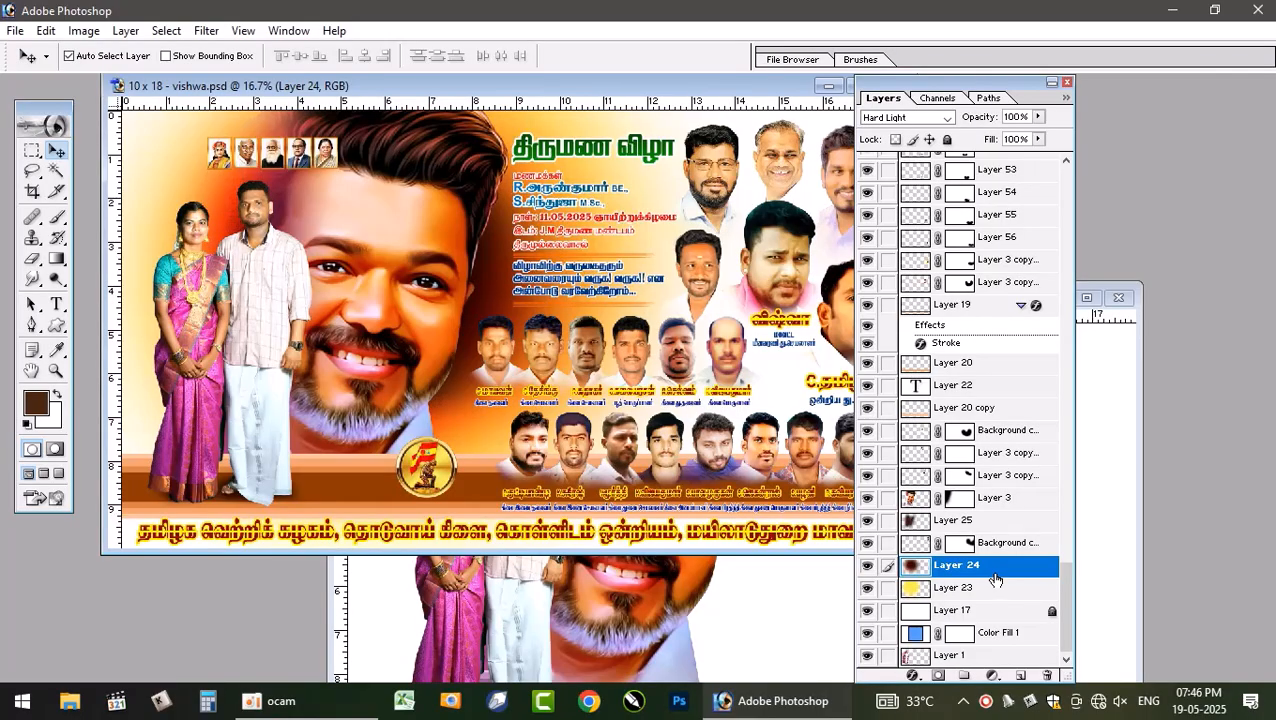
{"action": "left_click", "coordinate": [1109, 424]}
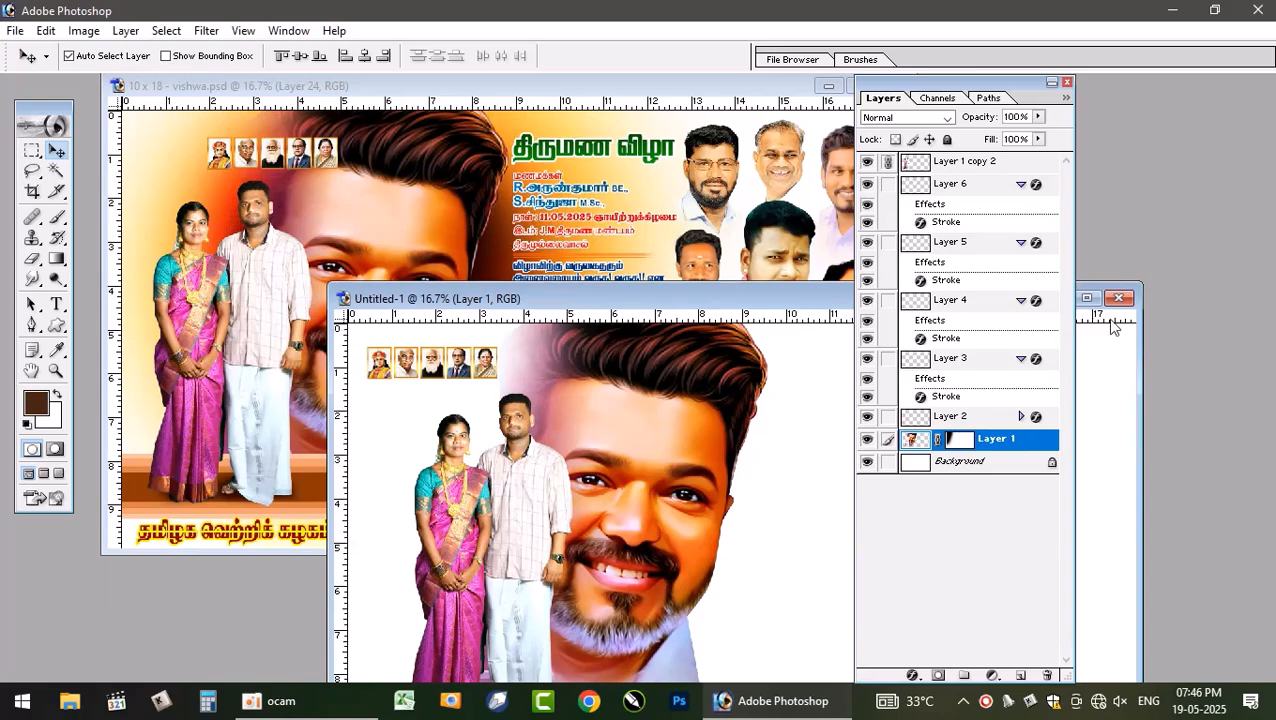
{"action": "left_click", "coordinate": [1087, 298]}
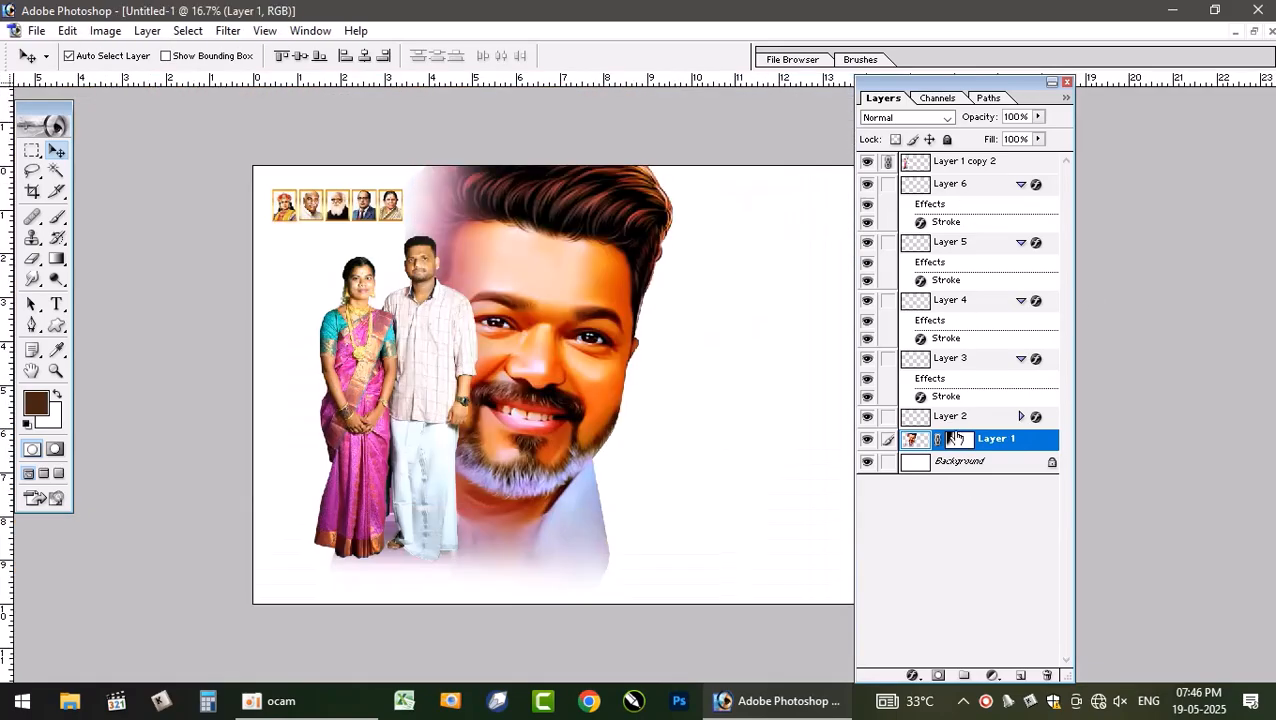
- Add a new layer below the portrait layer and set the foreground colour to C 0, M 0, Y 80, K 0
{"action": "left_click", "coordinate": [1020, 675]}
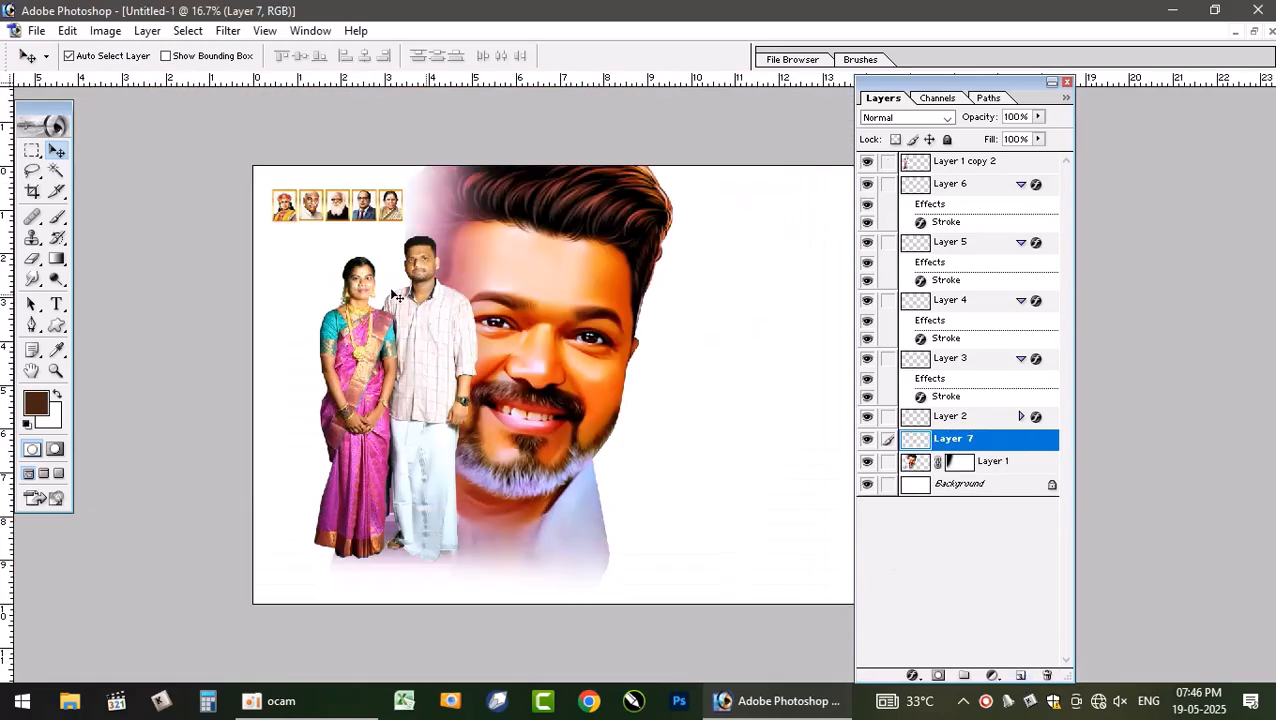
{"action": "key", "text": "ctrl+bracketleft"}
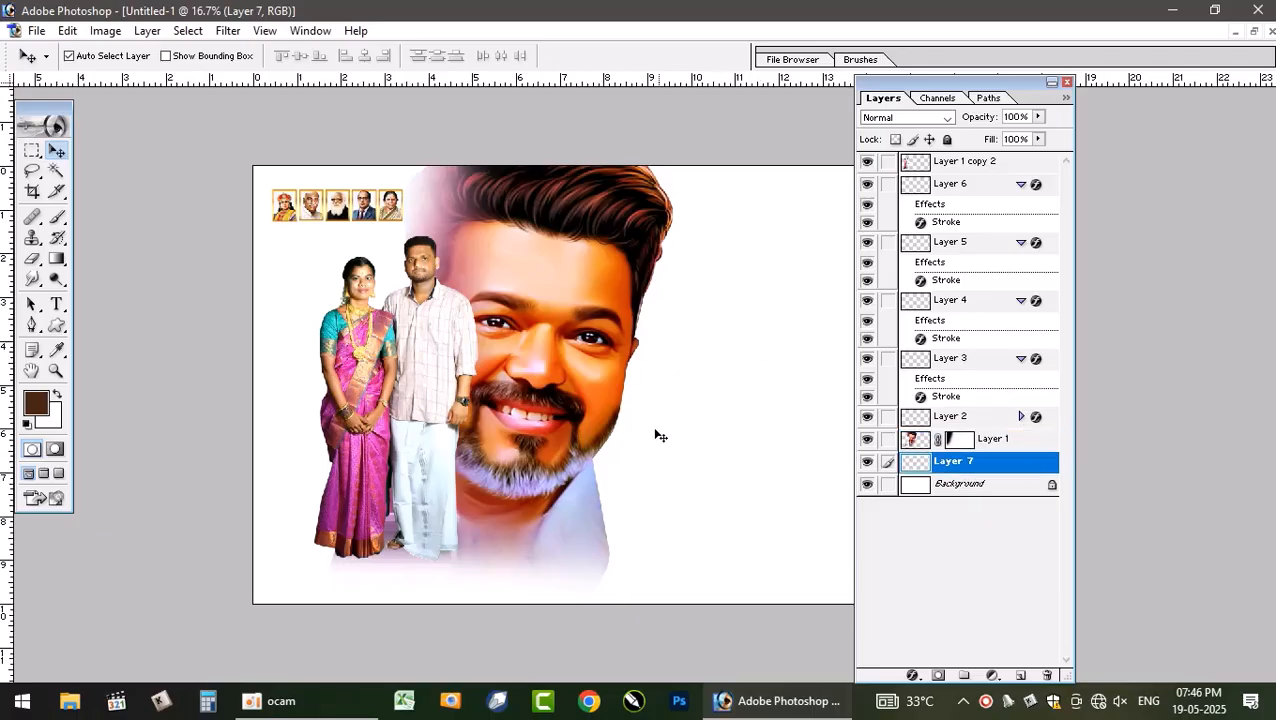
{"action": "left_click", "coordinate": [33, 412]}
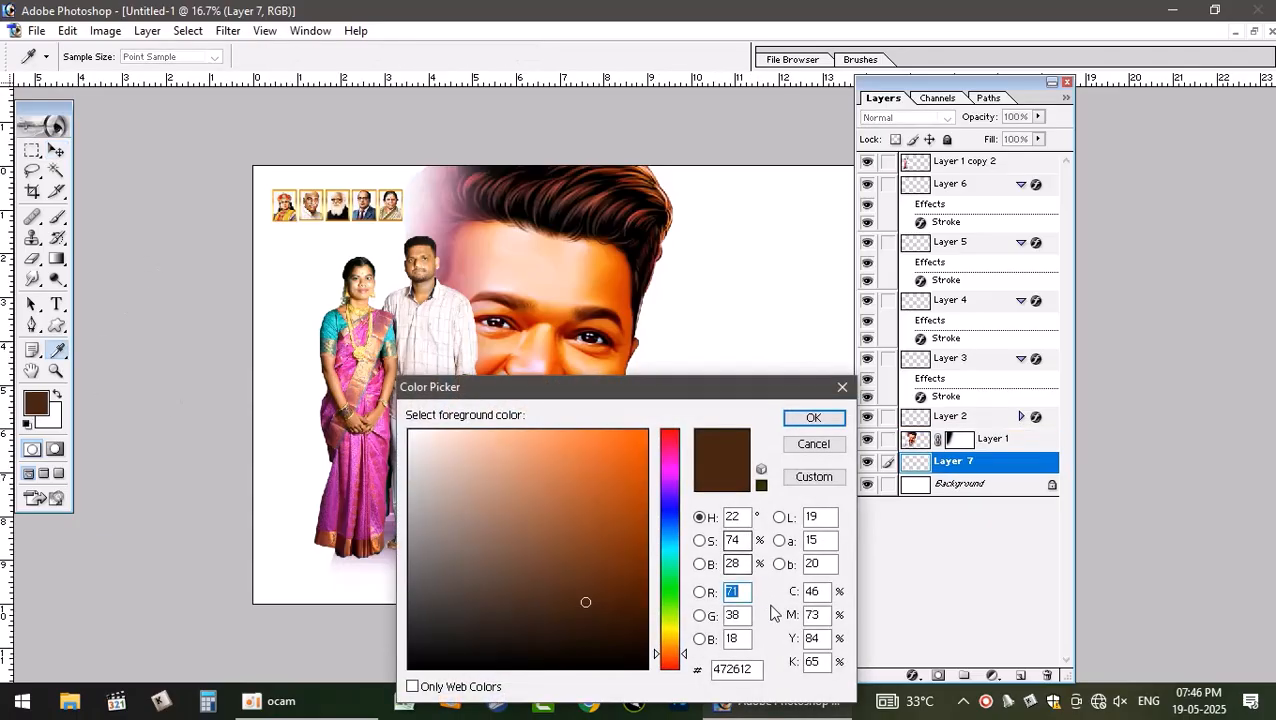
{"action": "double_click", "coordinate": [808, 592]}
{"action": "type", "text": "0"}
{"action": "key", "text": "Tab"}
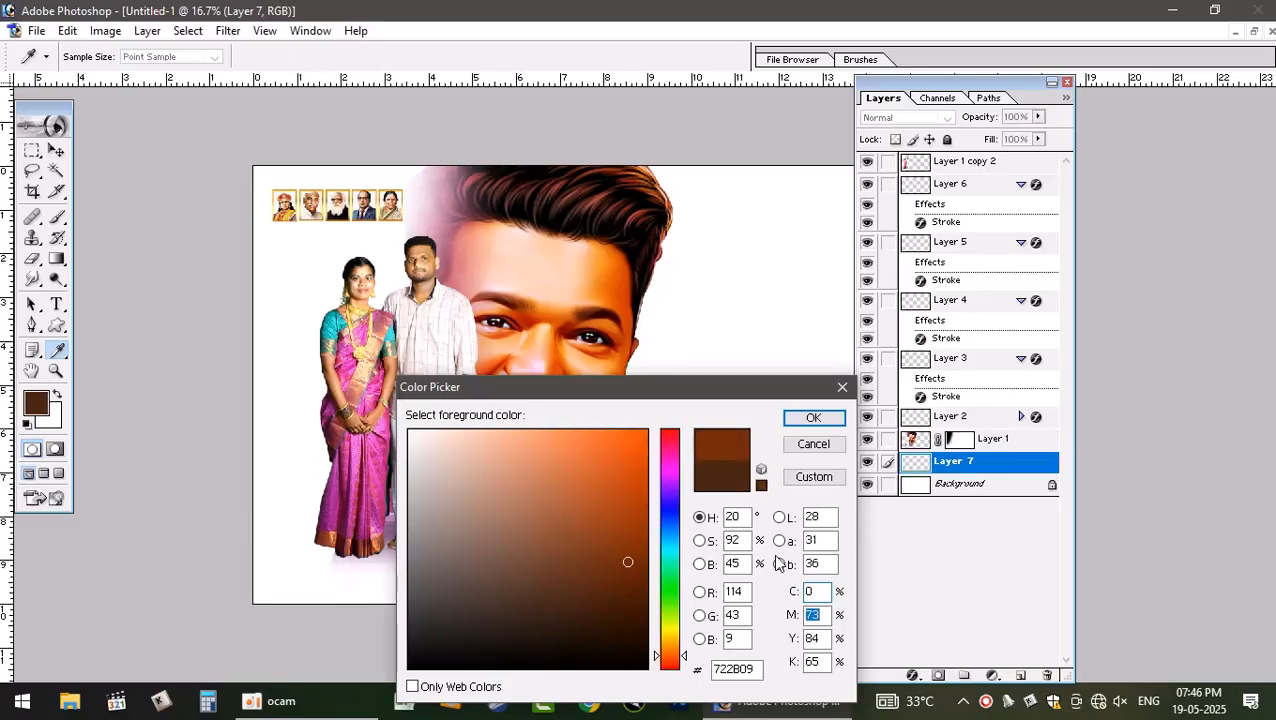
{"action": "type", "text": "0"}
{"action": "type", "text": "5"}
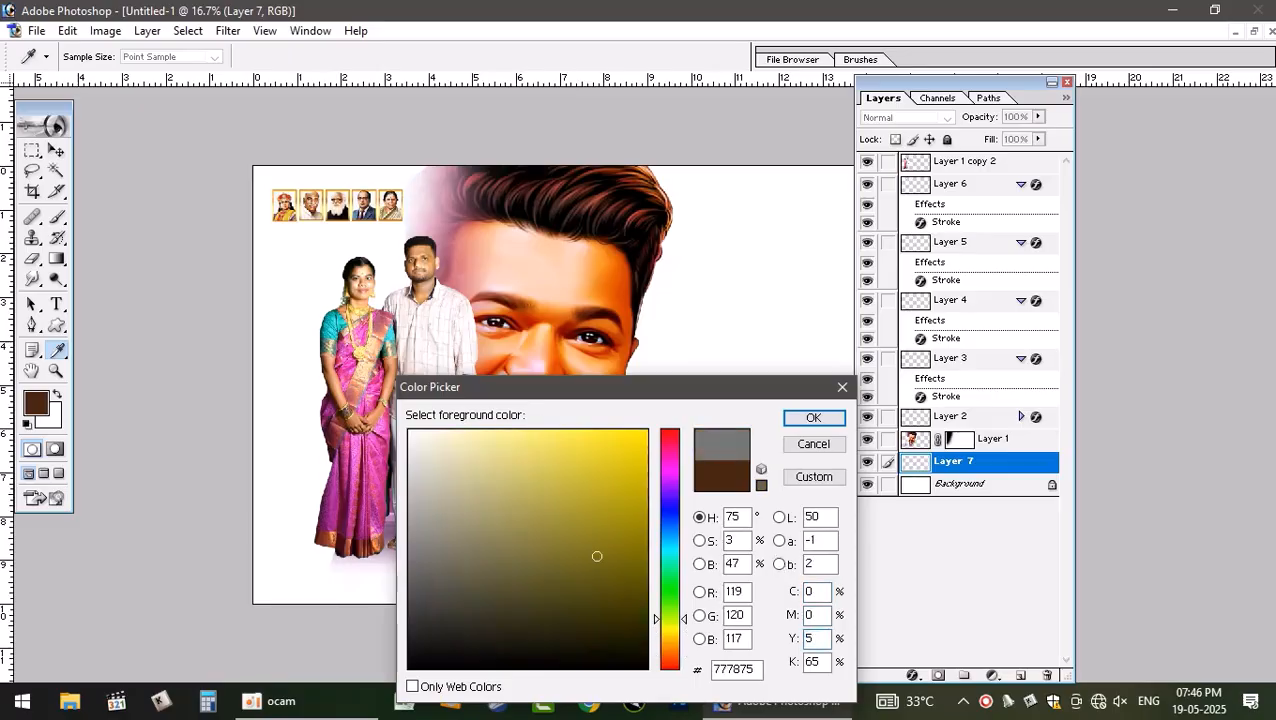
{"action": "type", "text": "80"}
{"action": "key", "text": "Tab"}
{"action": "type", "text": "0"}
{"action": "key", "text": "Return"}
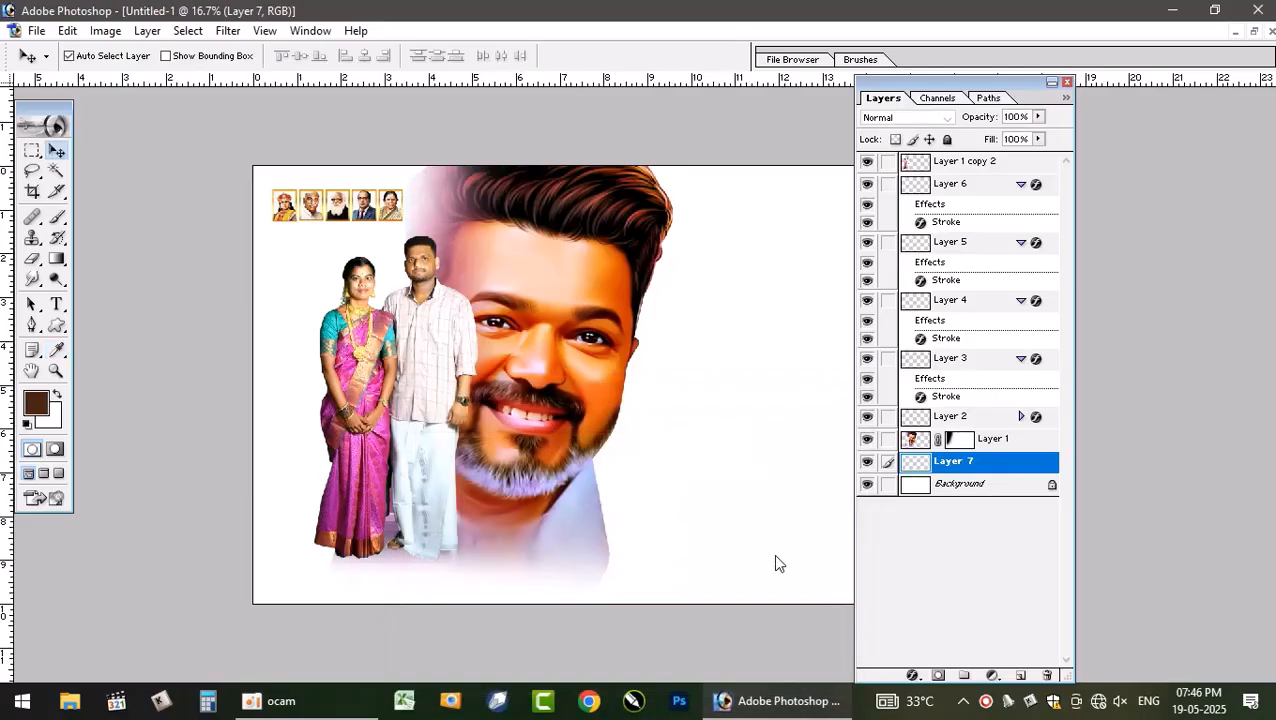
- Paint a large soft yellow glow across the background with a 2500 px brush
{"action": "key", "text": "b"}
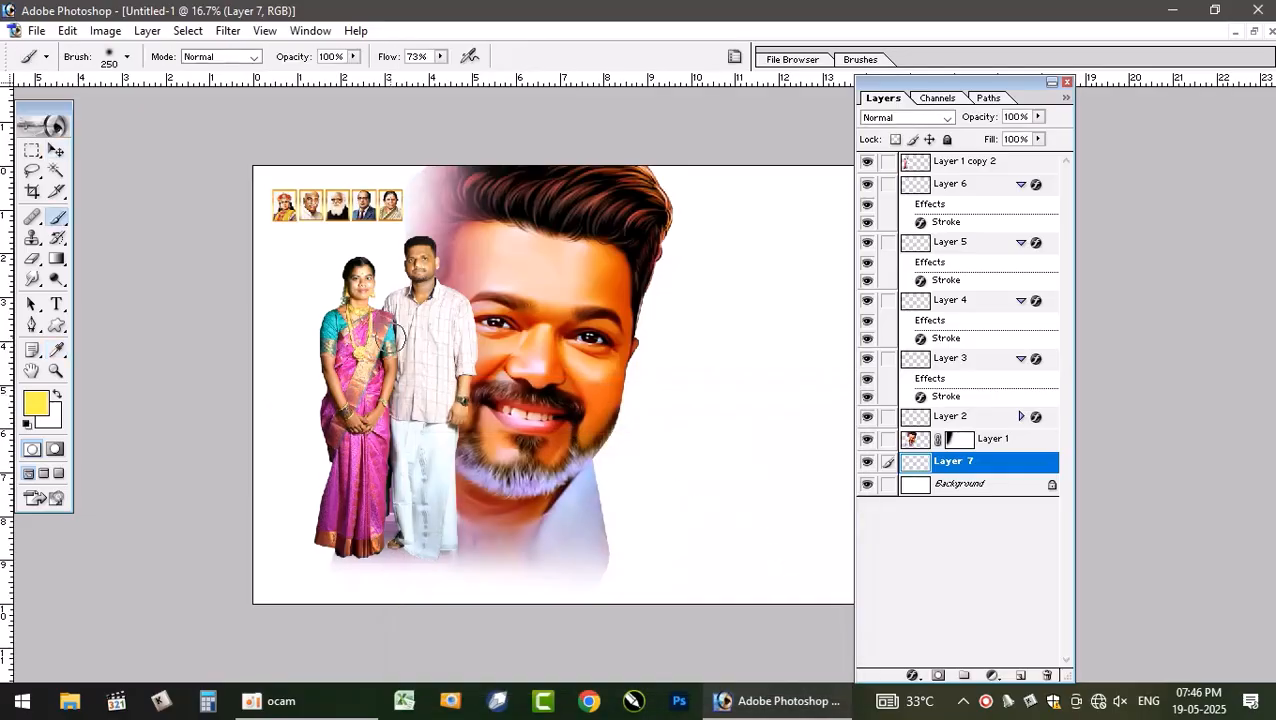
{"action": "key", "text": "bracketright"}
{"action": "key", "text": "bracketright"}
{"action": "key", "text": "bracketright"}
{"action": "key", "text": "bracketright"}
{"action": "key", "text": "bracketright"}
{"action": "key", "text": "bracketright"}
{"action": "key", "text": "bracketright"}
{"action": "key", "text": "bracketright"}
{"action": "key", "text": "bracketright"}
{"action": "key", "text": "bracketright"}
{"action": "key", "text": "bracketright"}
{"action": "key", "text": "bracketright"}
{"action": "key", "text": "bracketright"}
{"action": "key", "text": "bracketright"}
{"action": "key", "text": "bracketright"}
{"action": "key", "text": "bracketright"}
{"action": "key", "text": "bracketright"}
{"action": "key", "text": "bracketright"}
{"action": "key", "text": "bracketright"}
{"action": "key", "text": "bracketright"}
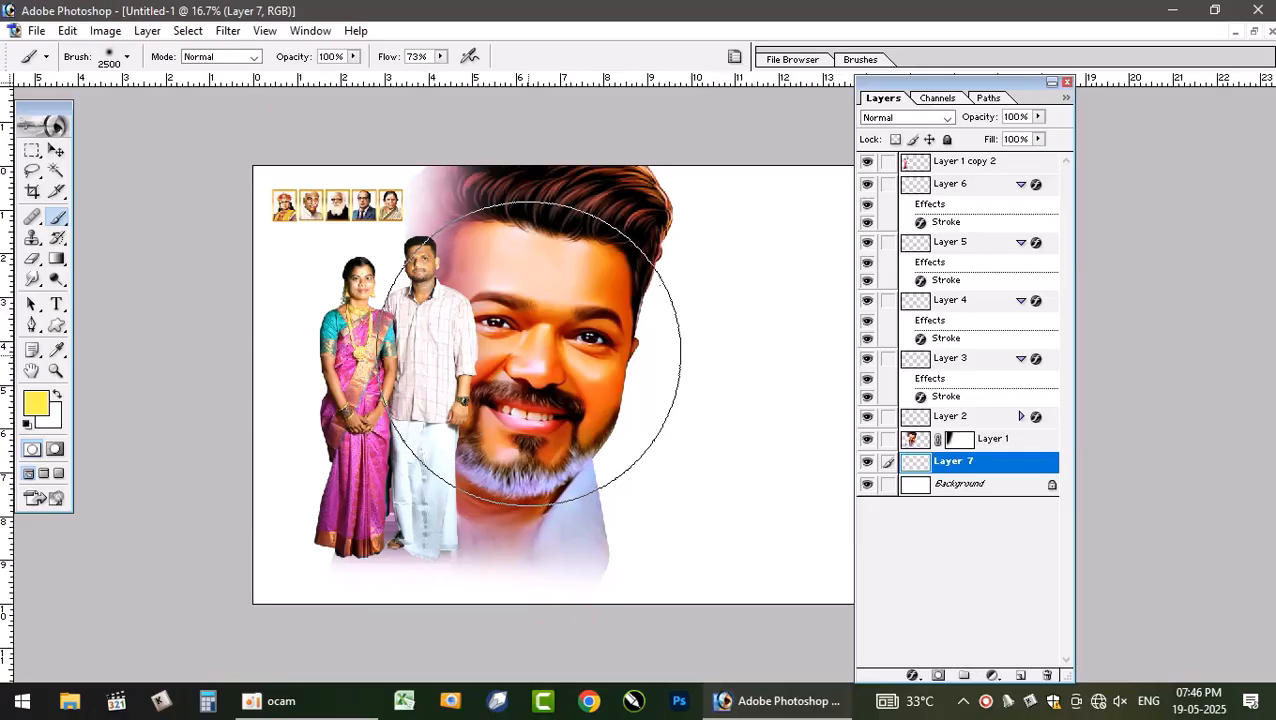
{"action": "mouse_move", "coordinate": [530, 340]}
{"action": "left_mouse_down"}
{"action": "mouse_move", "coordinate": [576, 301]}
{"action": "mouse_move", "coordinate": [599, 309]}
{"action": "mouse_move", "coordinate": [606, 360]}
{"action": "mouse_move", "coordinate": [583, 384]}
{"action": "mouse_move", "coordinate": [469, 361]}
{"action": "mouse_move", "coordinate": [484, 305]}
{"action": "mouse_move", "coordinate": [582, 335]}
{"action": "mouse_move", "coordinate": [561, 395]}
{"action": "mouse_move", "coordinate": [448, 395]}
{"action": "mouse_move", "coordinate": [603, 378]}
{"action": "mouse_move", "coordinate": [623, 290]}
{"action": "mouse_move", "coordinate": [578, 400]}
{"action": "mouse_move", "coordinate": [275, 222]}
{"action": "mouse_move", "coordinate": [381, 380]}
{"action": "left_mouse_up"}
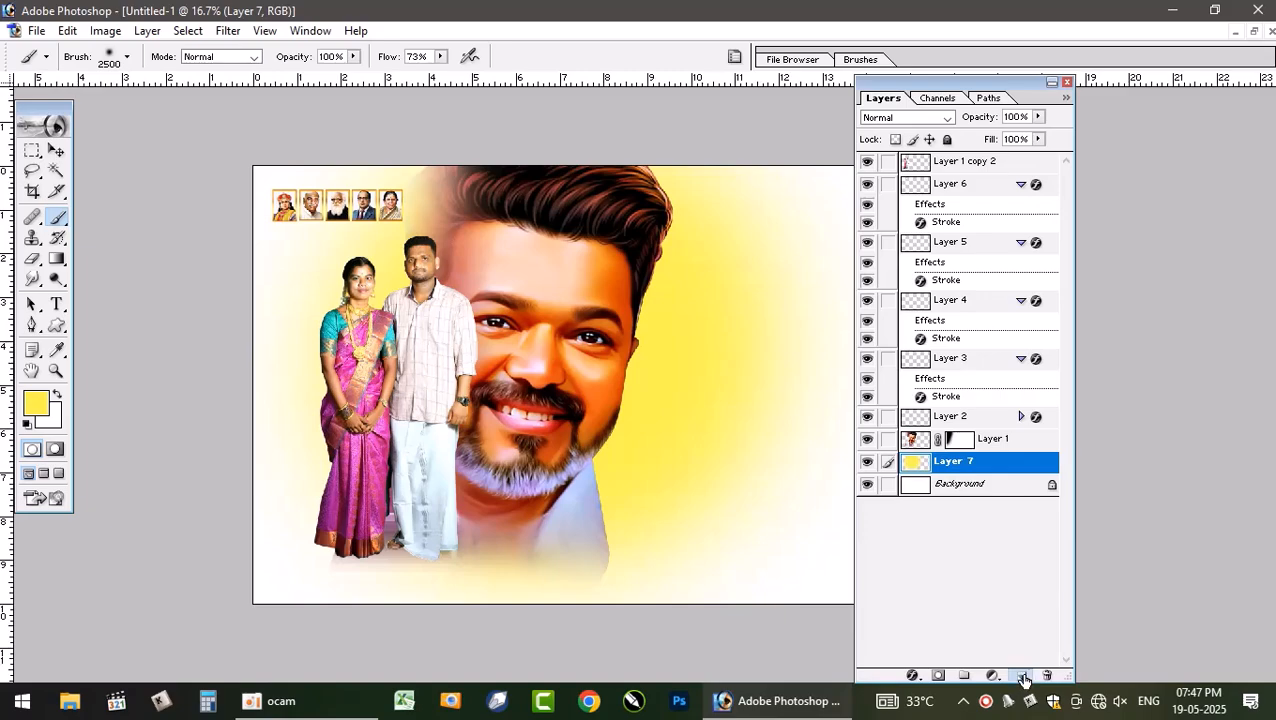
- Add a new layer above the yellow glow and set the foreground colour to brown 693804
{"action": "left_click", "coordinate": [1021, 676]}
{"action": "left_click", "coordinate": [37, 404]}
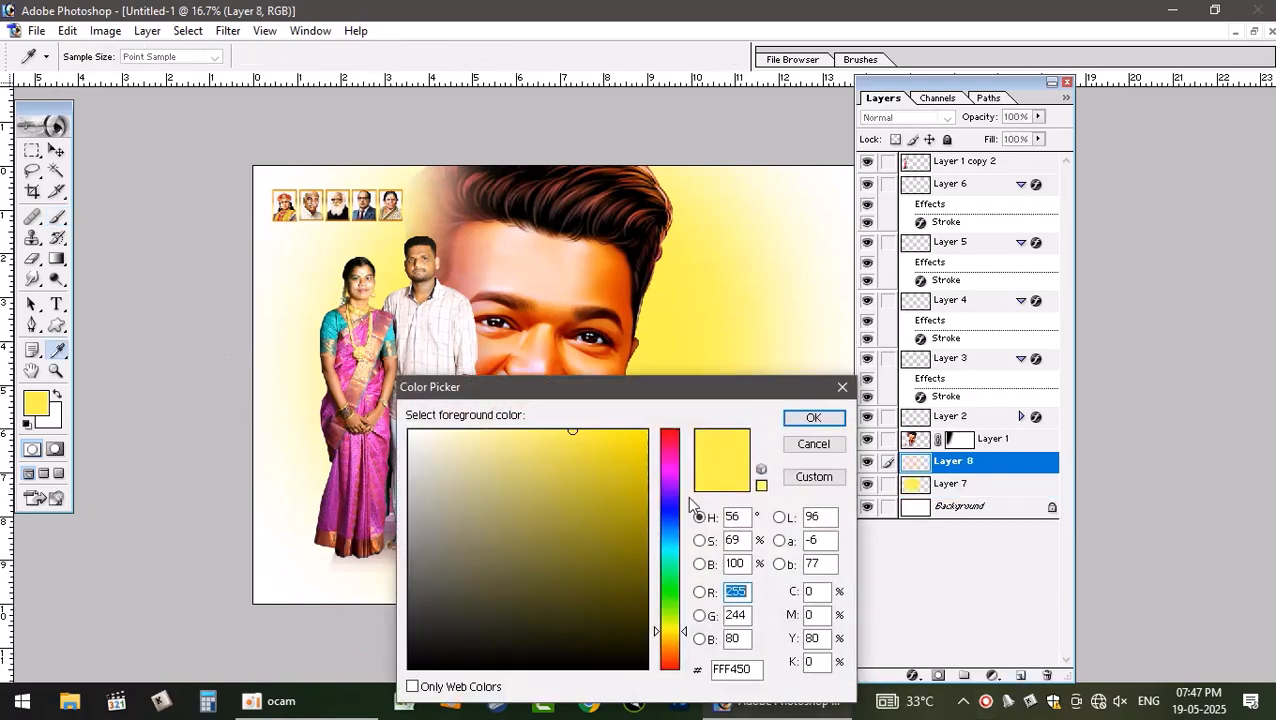
{"action": "left_click_drag", "start_coordinate": [677, 634], "coordinate": [677, 649]}
{"action": "left_click_drag", "start_coordinate": [635, 539], "coordinate": [642, 558]}
{"action": "left_click", "coordinate": [813, 418]}
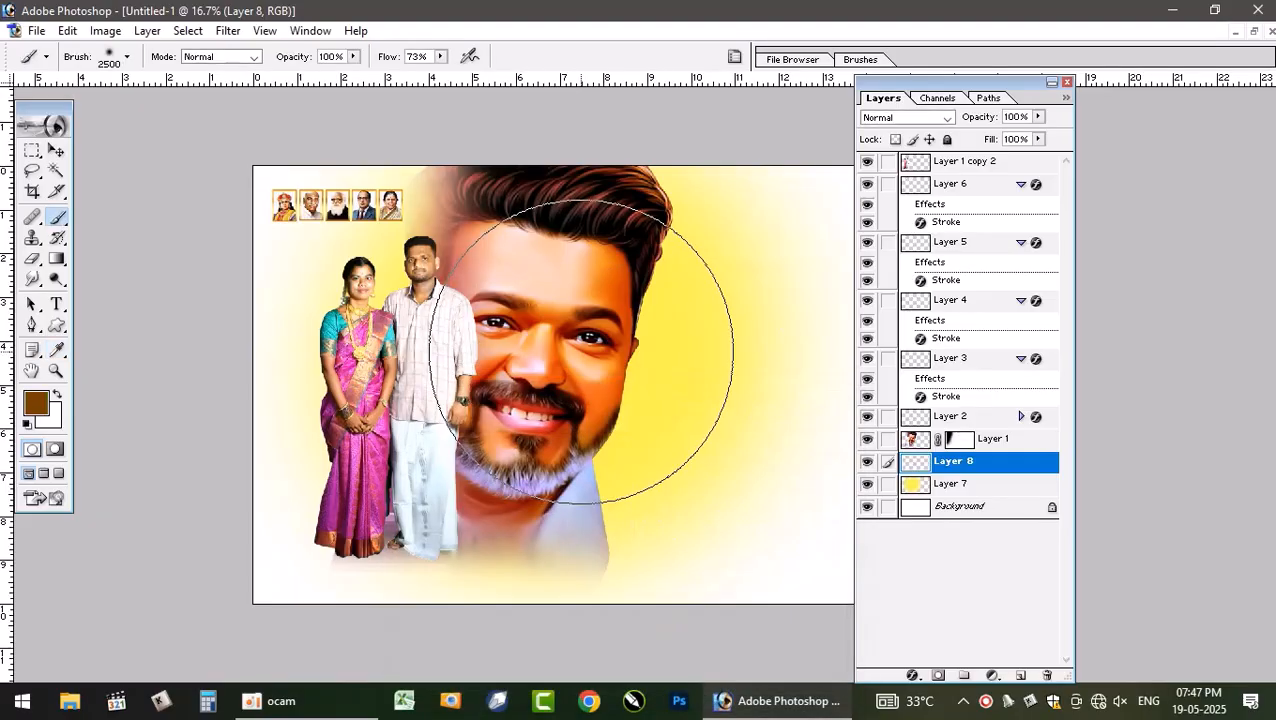
{"action": "left_click", "coordinate": [36, 405]}
{"action": "left_click_drag", "start_coordinate": [825, 592], "coordinate": [773, 602]}
{"action": "left_click_drag", "start_coordinate": [640, 581], "coordinate": [638, 570]}
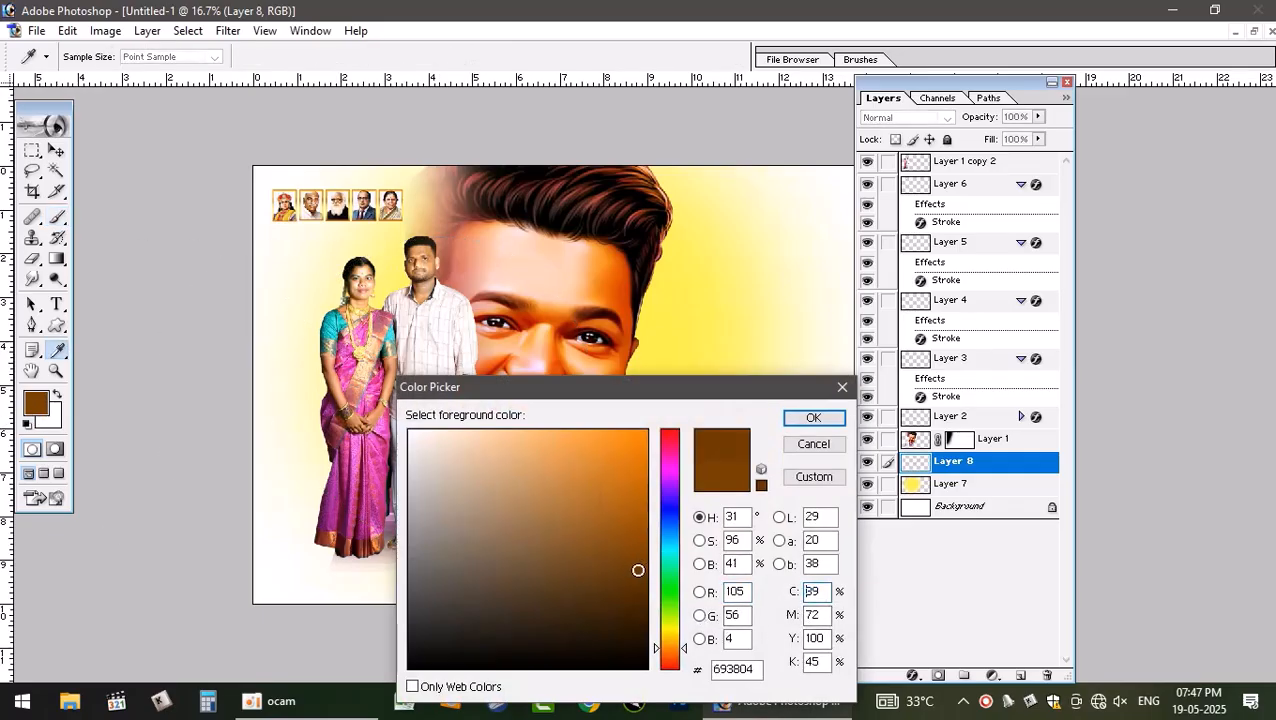
{"action": "left_click", "coordinate": [822, 592]}
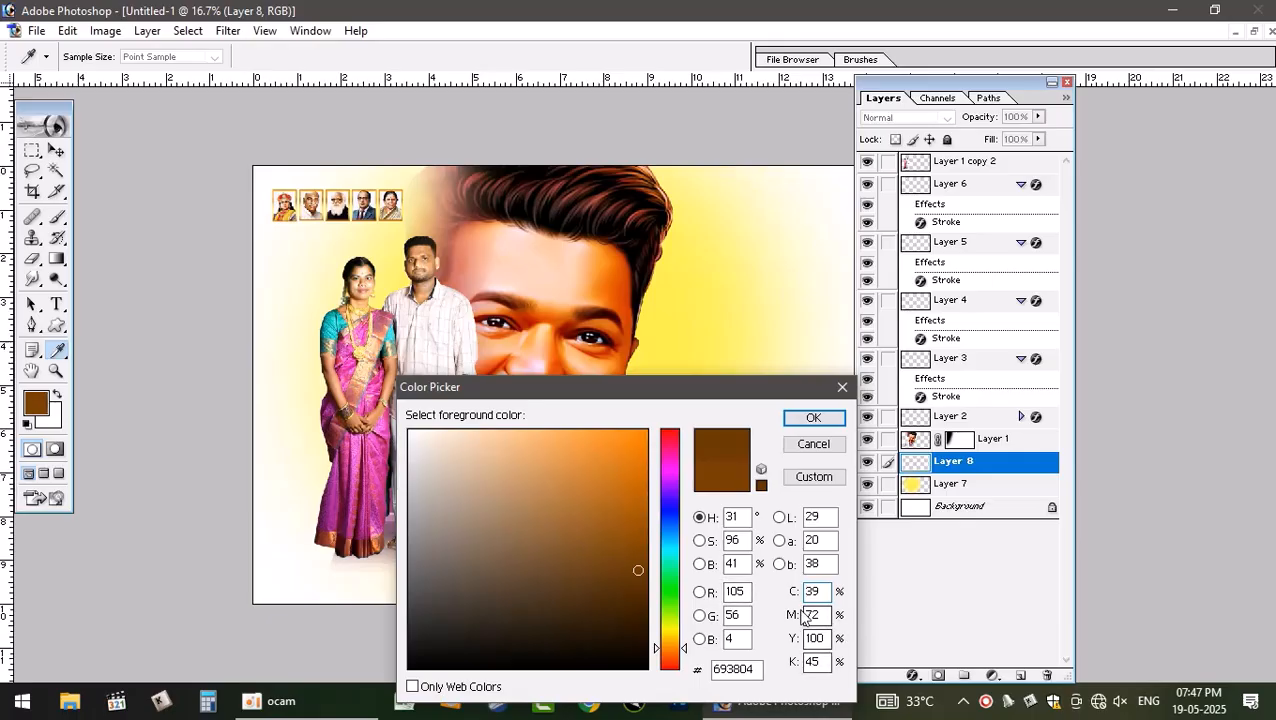
{"action": "left_click", "coordinate": [813, 418]}
- Dab brown paint around the portrait with the large brush, raising the brush Flow to 100%
{"action": "key", "text": "b"}
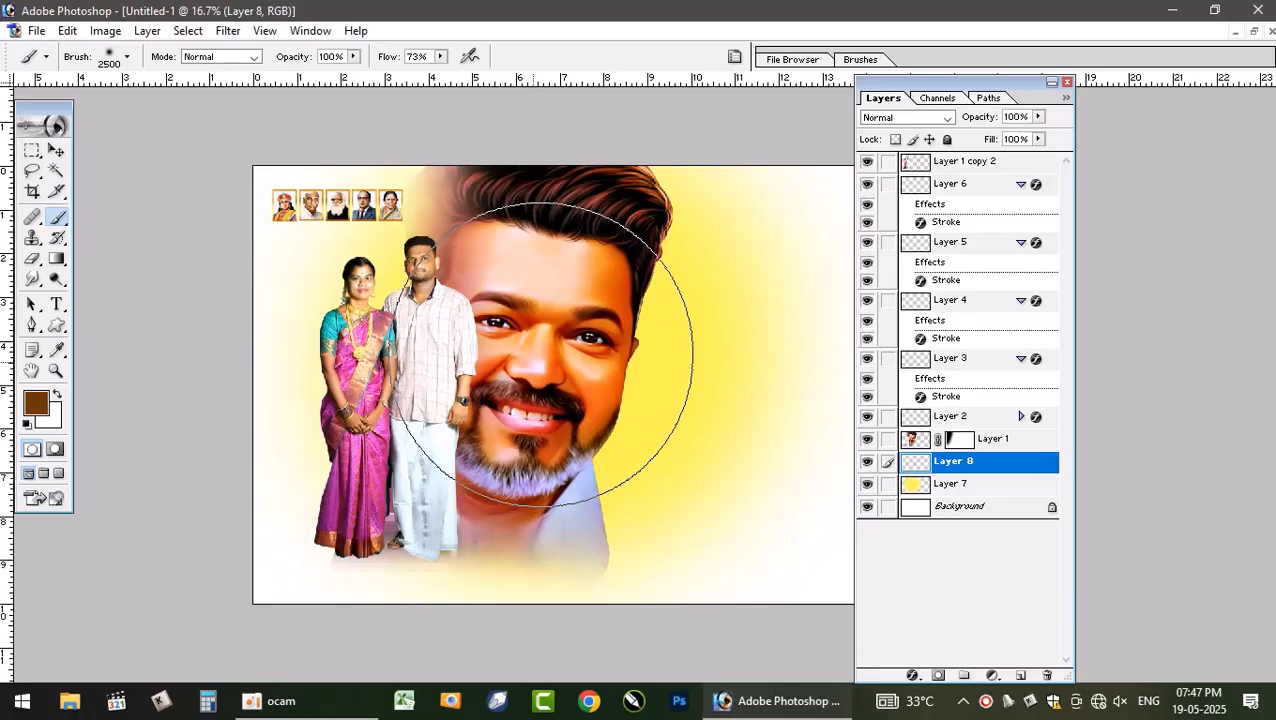
{"action": "left_click", "coordinate": [555, 332]}
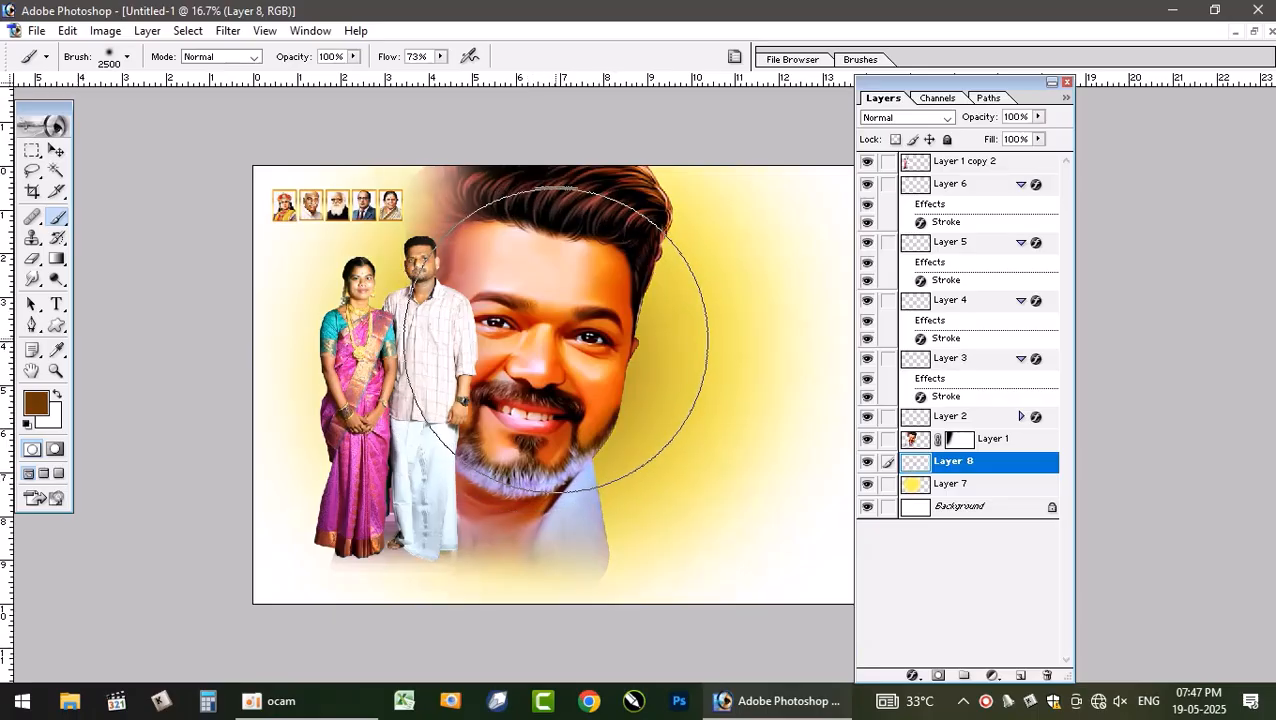
{"action": "left_click", "coordinate": [542, 352]}
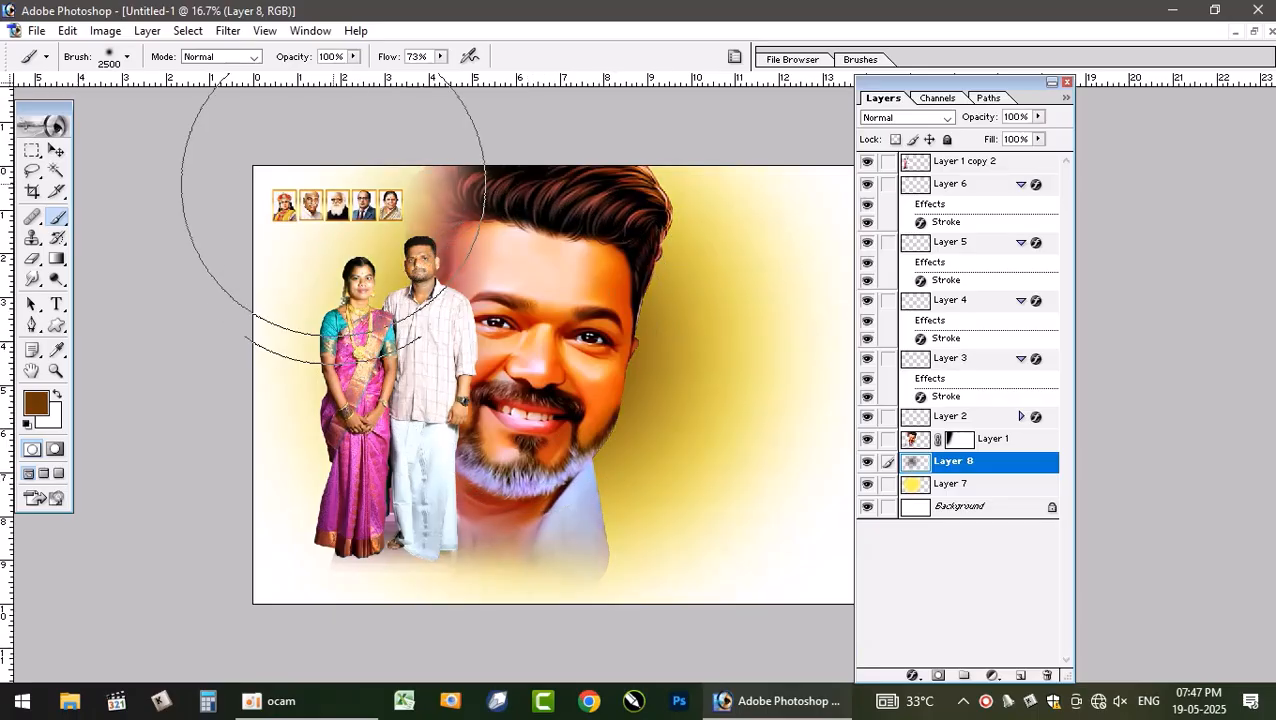
{"action": "left_click", "coordinate": [440, 56]}
{"action": "left_click", "coordinate": [462, 79]}
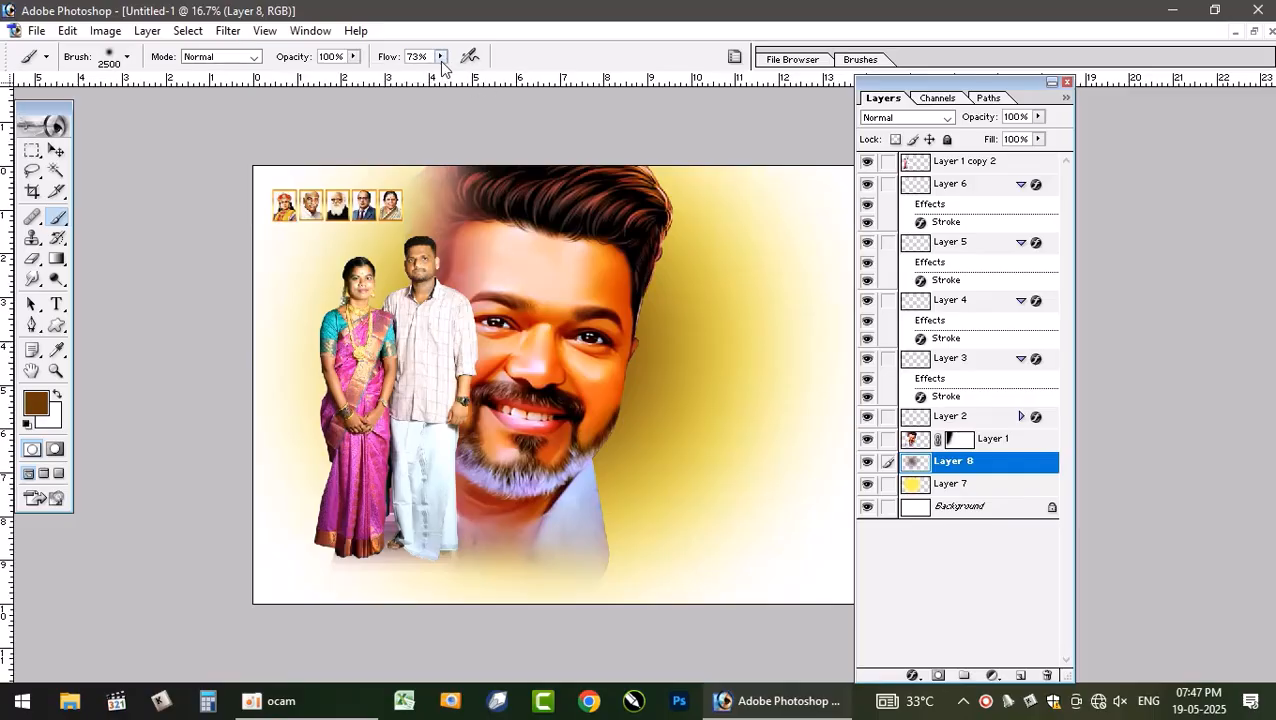
{"action": "left_click", "coordinate": [440, 56]}
{"action": "left_click_drag", "start_coordinate": [445, 79], "coordinate": [472, 79]}
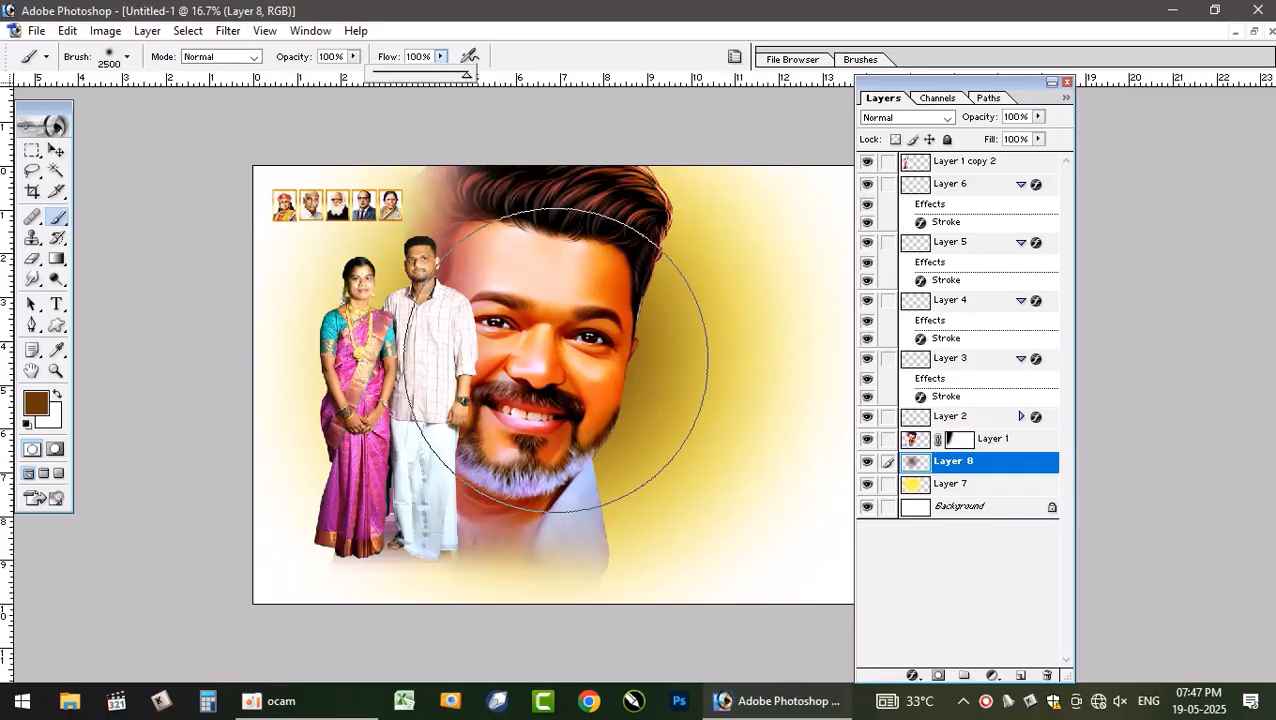
{"action": "left_click", "coordinate": [560, 356]}
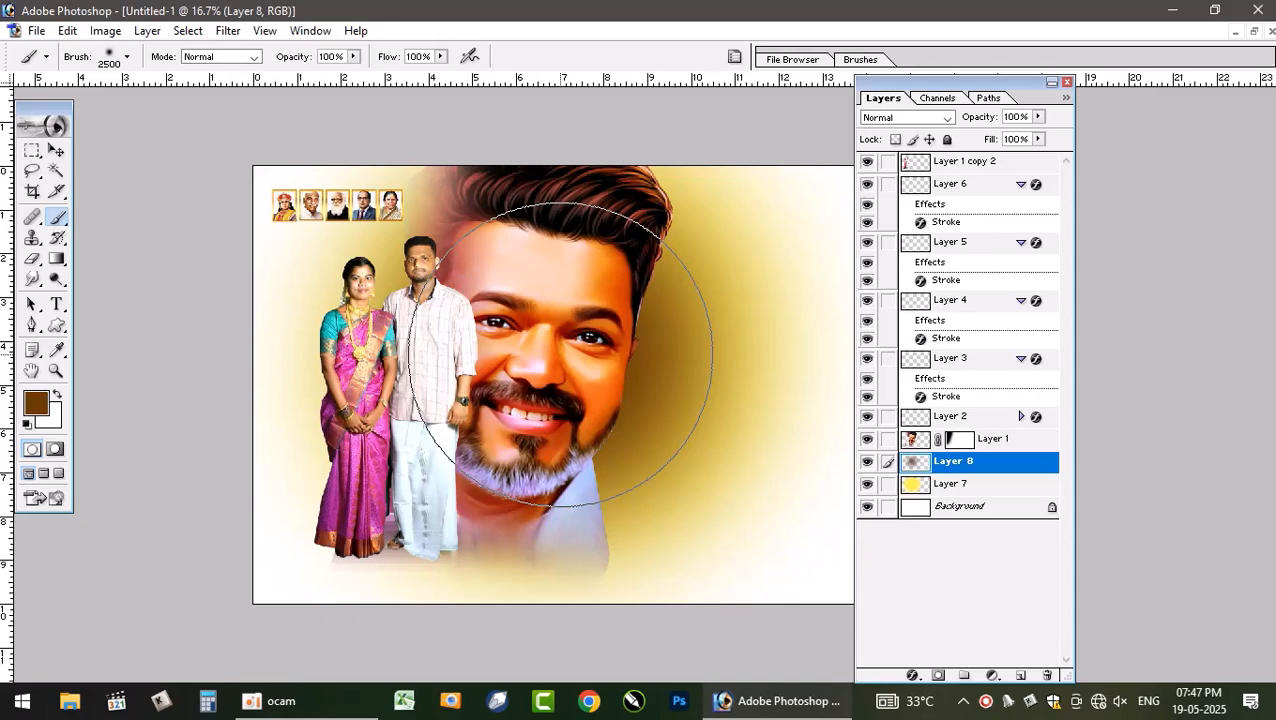
{"action": "left_click", "coordinate": [553, 353]}
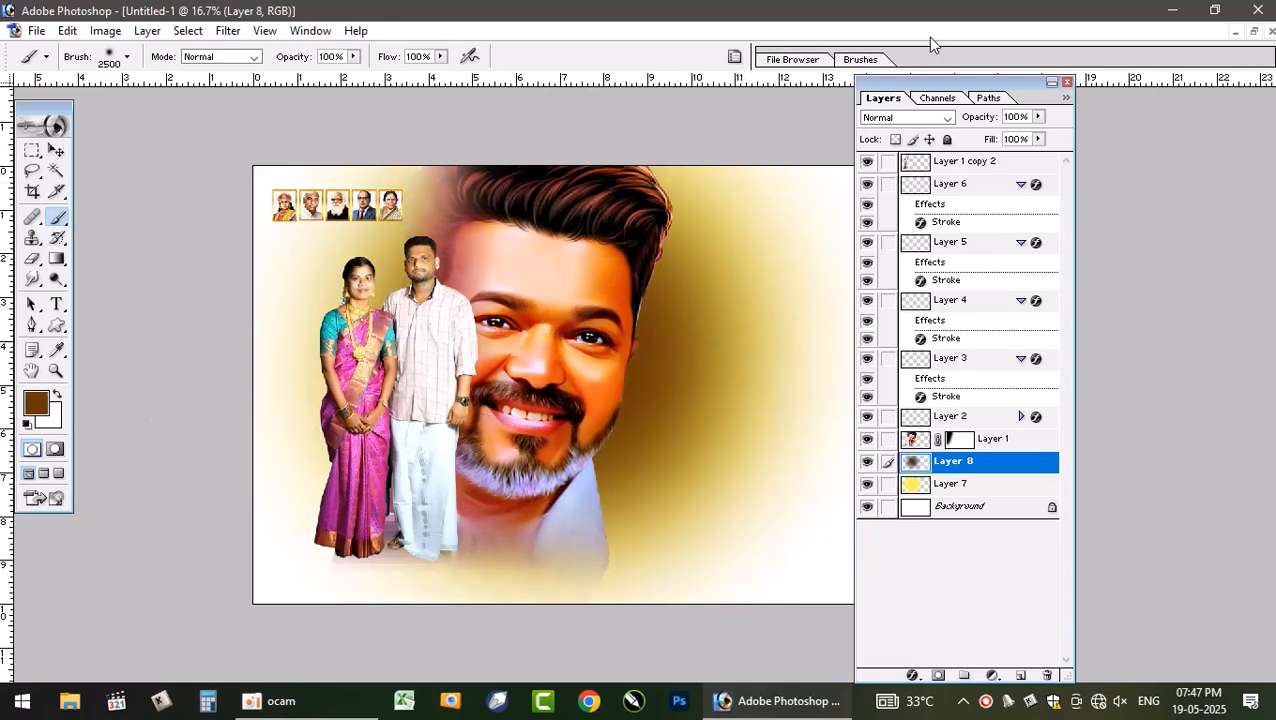
- Set the brown layer's blend mode to Pin Light
{"action": "left_click", "coordinate": [918, 118]}
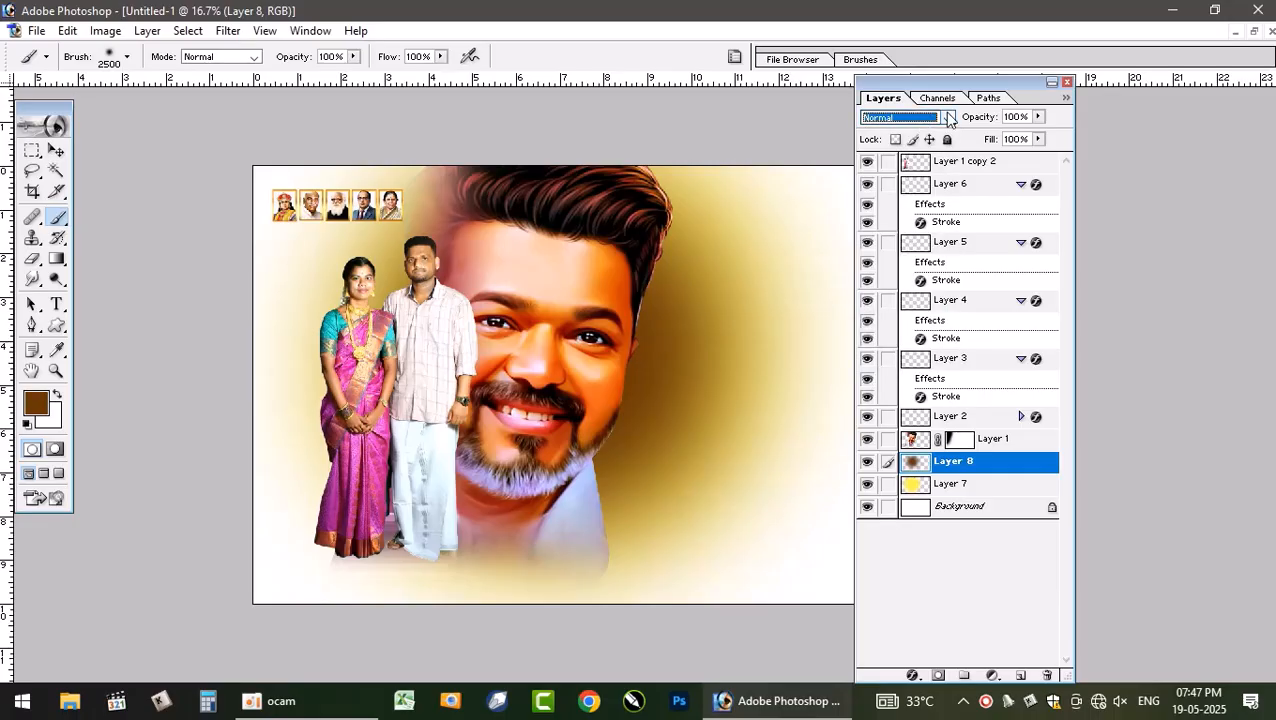
{"action": "key", "text": "Down"}
{"action": "key", "text": "Down"}
{"action": "key", "text": "Down"}
{"action": "key", "text": "Down"}
{"action": "key", "text": "Down"}
{"action": "key", "text": "Down"}
{"action": "key", "text": "Down"}
{"action": "key", "text": "Down"}
{"action": "key", "text": "Down"}
{"action": "key", "text": "Down"}
{"action": "key", "text": "Down"}
{"action": "key", "text": "Down"}
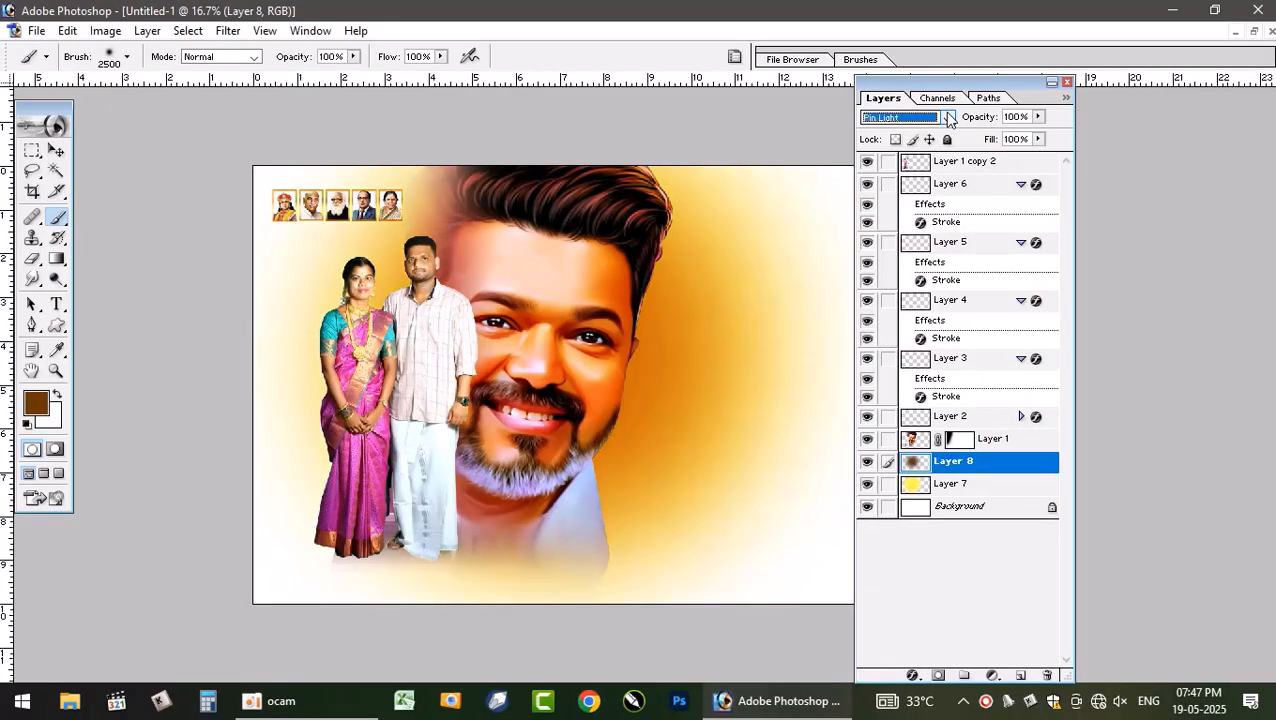
{"action": "key", "text": "Down"}
{"action": "key", "text": "Down"}
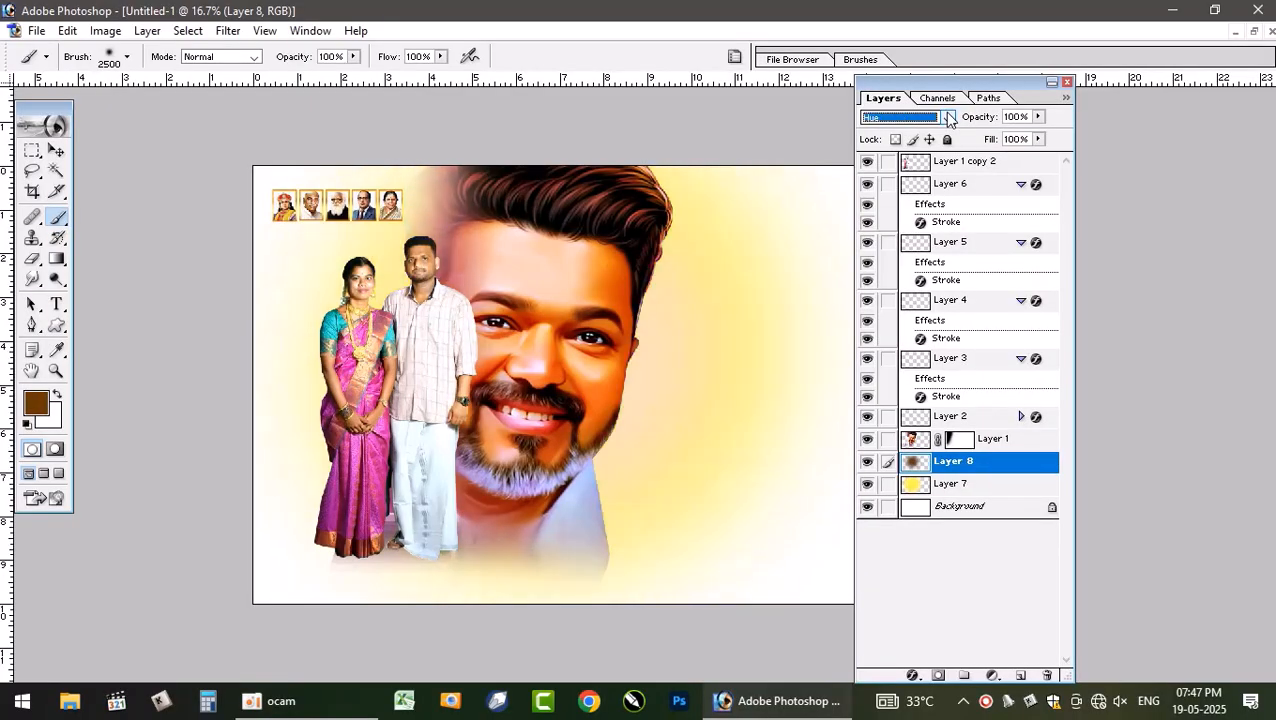
{"action": "key", "text": "Up"}
{"action": "key", "text": "Up"}
{"action": "key", "text": "Down"}
{"action": "key", "text": "Down"}
{"action": "key", "text": "Down"}
{"action": "key", "text": "Down"}
{"action": "key", "text": "Down"}
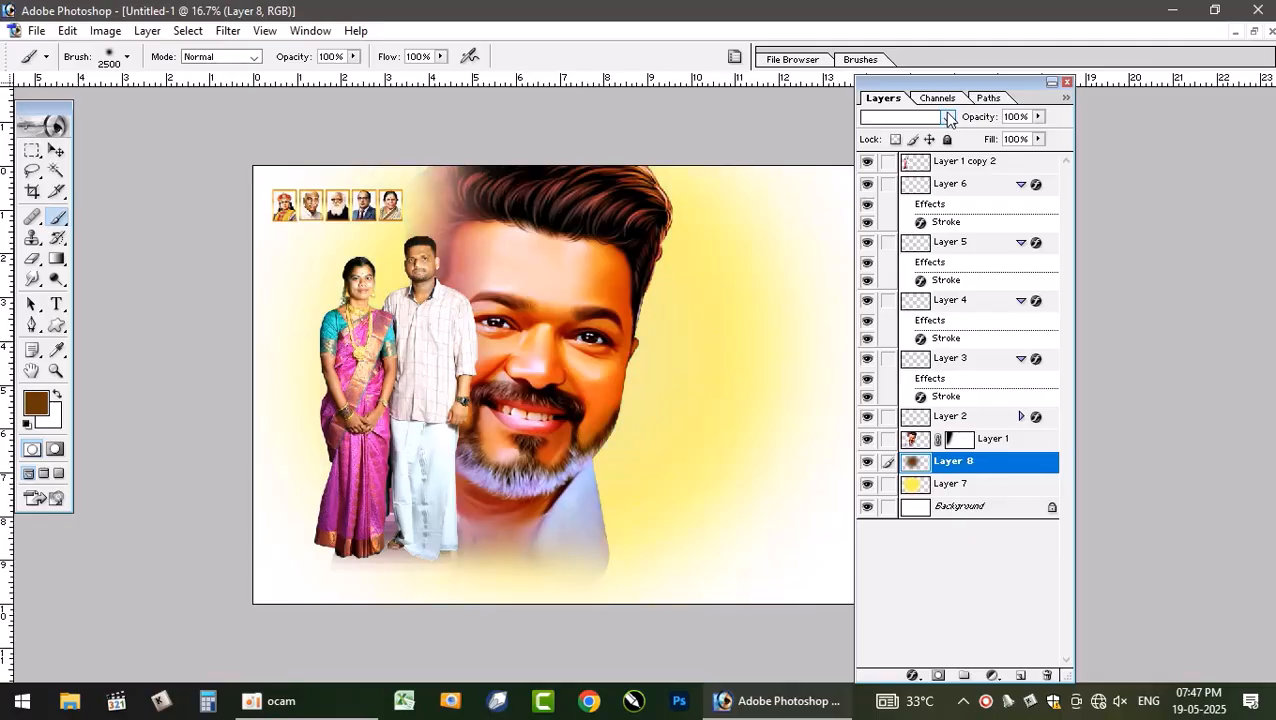
{"action": "key", "text": "Up"}
{"action": "key", "text": "Up"}
{"action": "key", "text": "Up"}
{"action": "key", "text": "Up"}
{"action": "key", "text": "Up"}
{"action": "key", "text": "Up"}
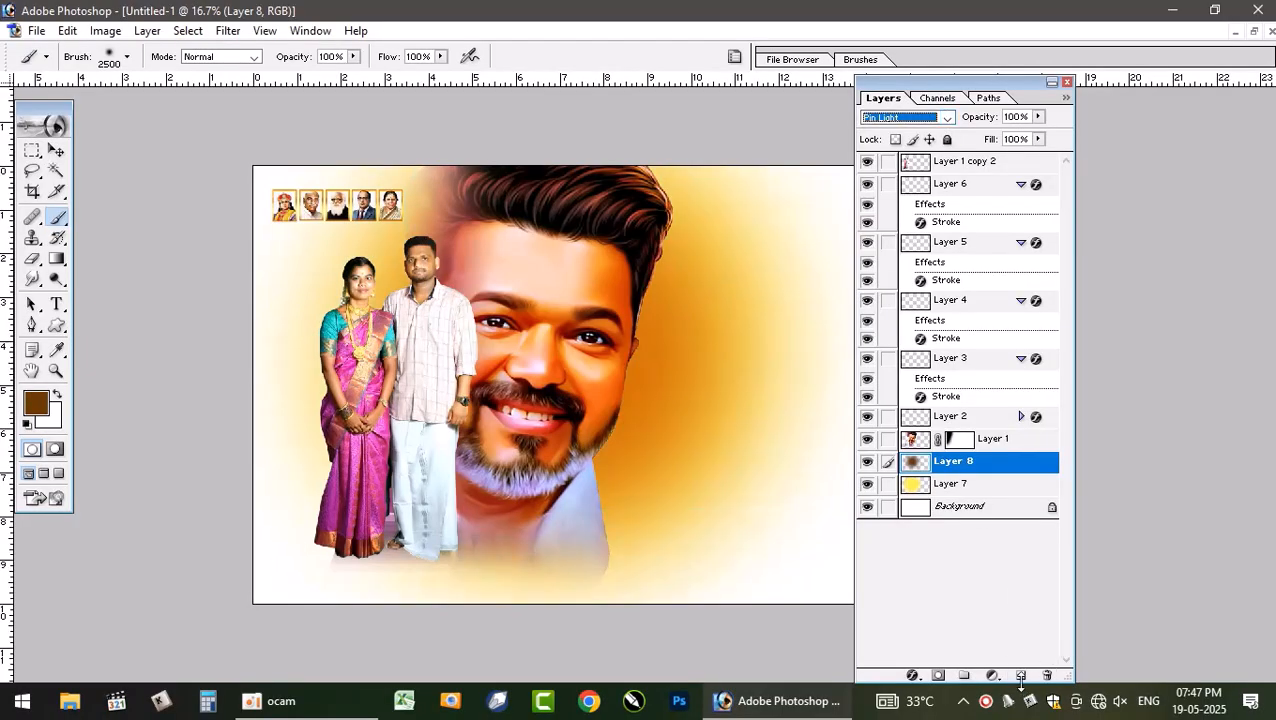
- Add another new layer and set the foreground colour to dark brown 4C2903
{"action": "left_click", "coordinate": [1021, 676]}
{"action": "left_click", "coordinate": [35, 403]}
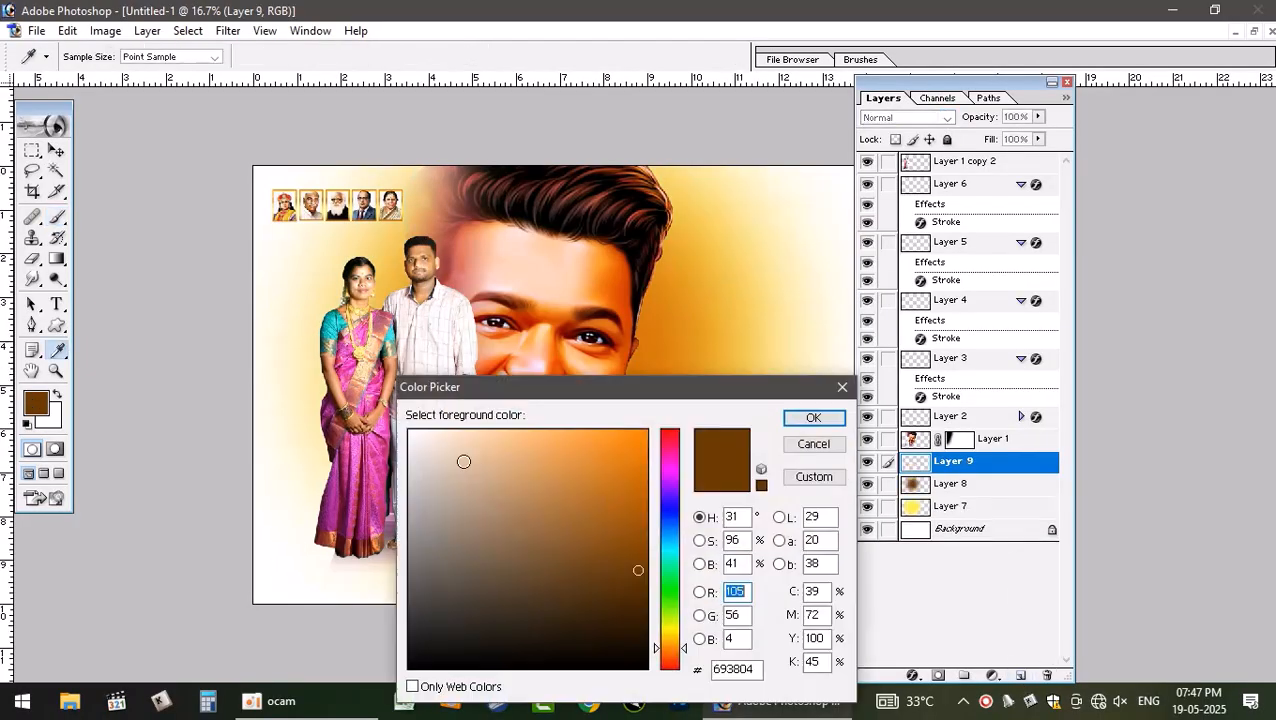
{"action": "left_click_drag", "start_coordinate": [638, 579], "coordinate": [639, 597]}
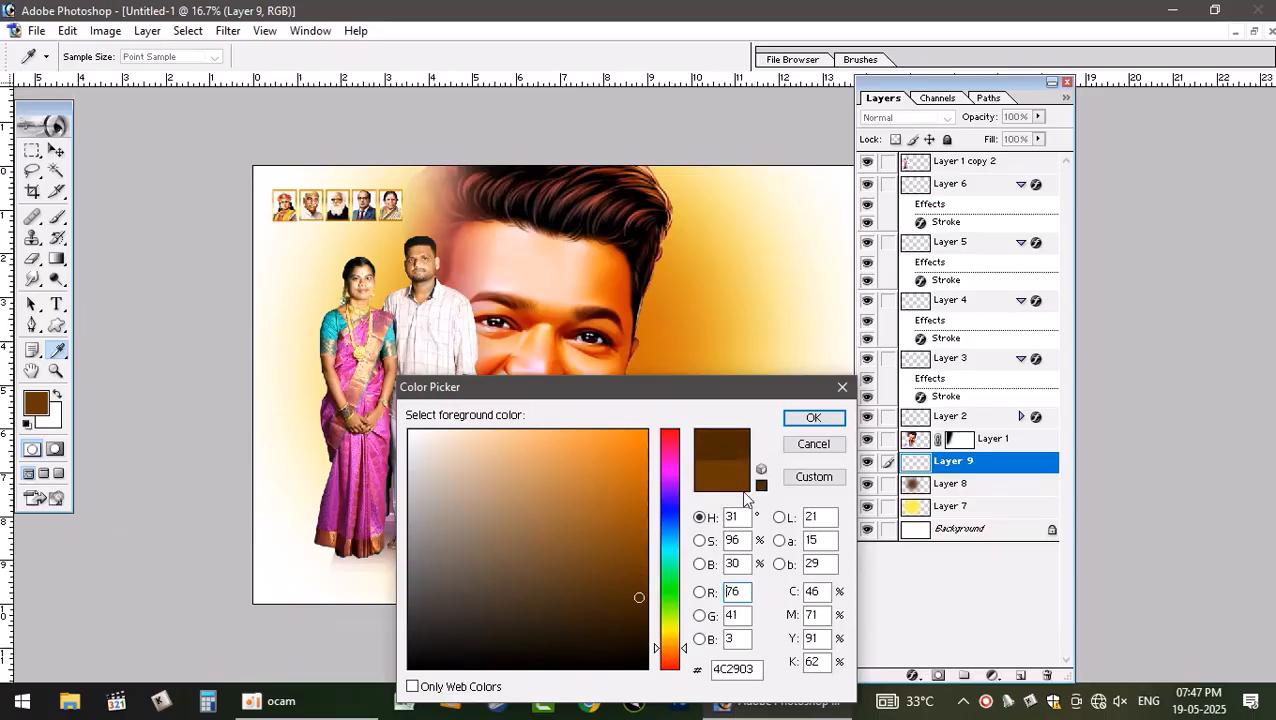
{"action": "left_click", "coordinate": [813, 418]}
- Select the Brush tool and reduce its size to 2300 px
{"action": "key", "text": "b"}
{"action": "key", "text": "bracketleft"}
{"action": "key", "text": "bracketleft"}
{"action": "key", "text": "bracketleft"}
{"action": "key", "text": "bracketleft"}
{"action": "key", "text": "bracketleft"}
{"action": "key", "text": "bracketleft"}
{"action": "key", "text": "bracketleft"}
{"action": "key", "text": "bracketleft"}
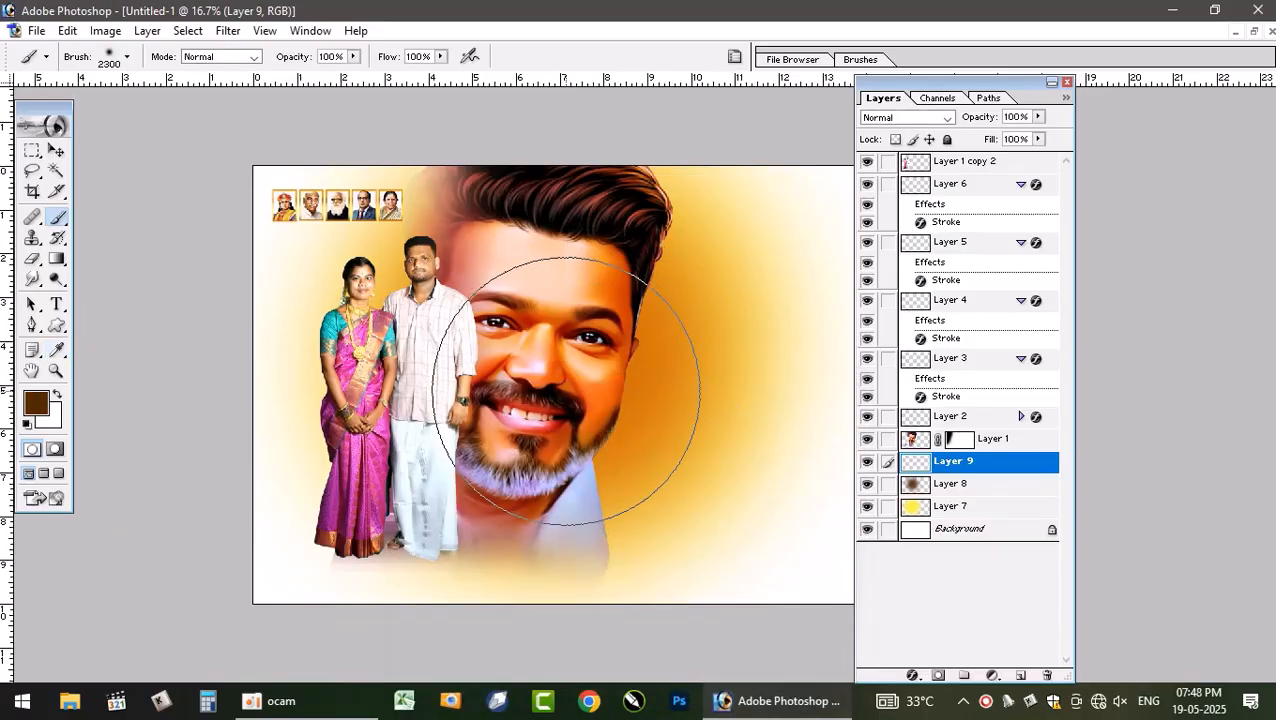
- Paint a brown stroke beside the face with a 1600 px brush and set this layer's blend mode to Color Burn
{"action": "key", "text": "bracketleft"}
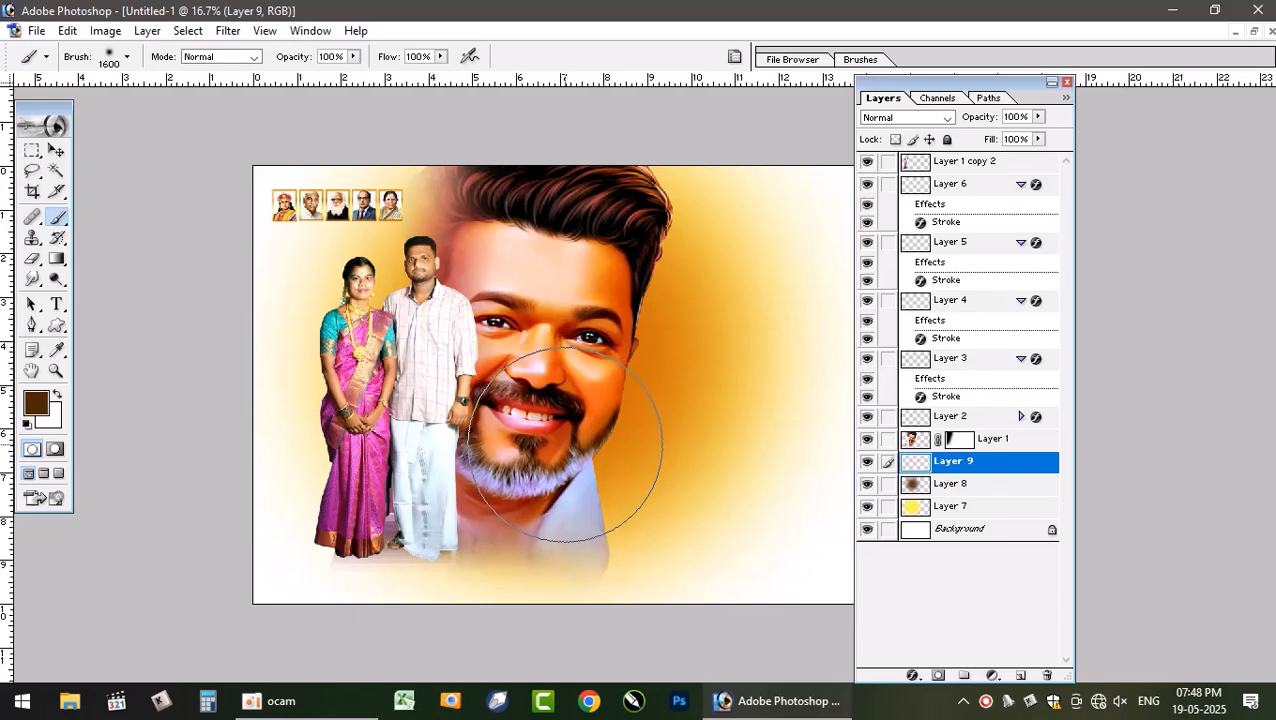
{"action": "mouse_move", "coordinate": [574, 450]}
{"action": "left_mouse_down"}
{"action": "mouse_move", "coordinate": [583, 296]}
{"action": "mouse_move", "coordinate": [555, 298]}
{"action": "left_mouse_up"}
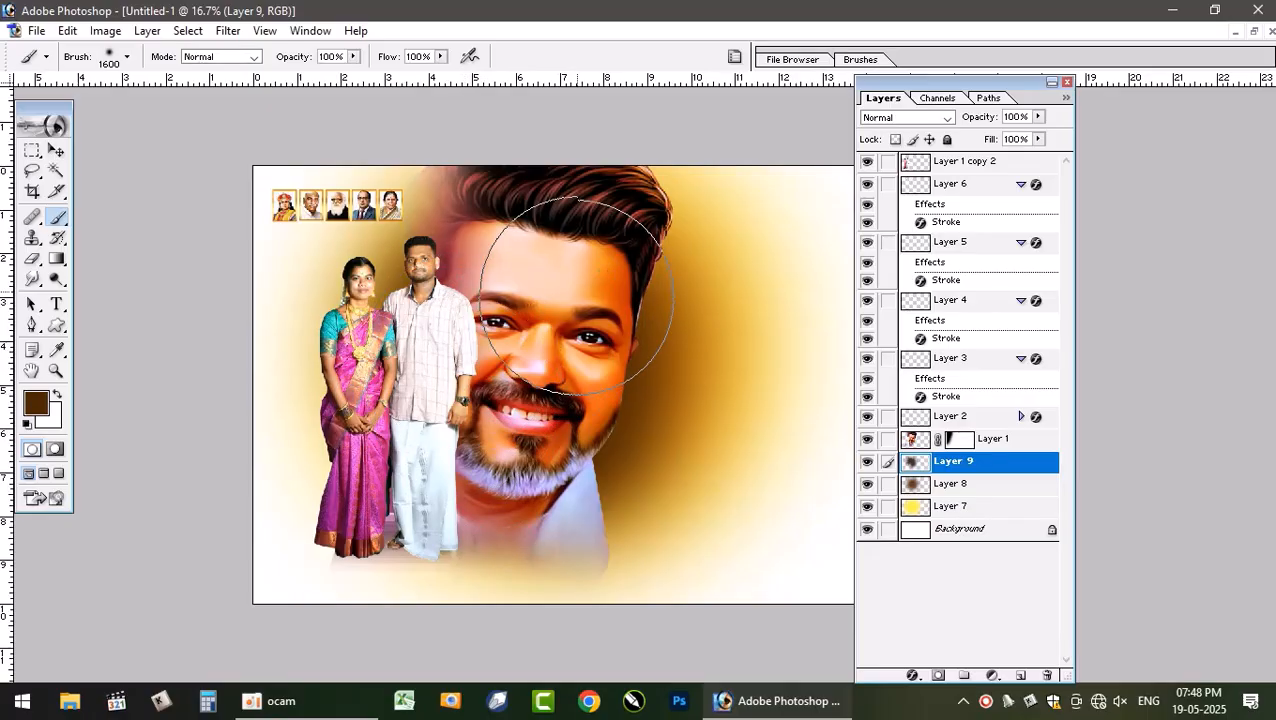
{"action": "double_click", "coordinate": [925, 121]}
{"action": "key", "text": "Down"}
{"action": "key", "text": "Down"}
{"action": "key", "text": "Down"}
{"action": "key", "text": "Down"}
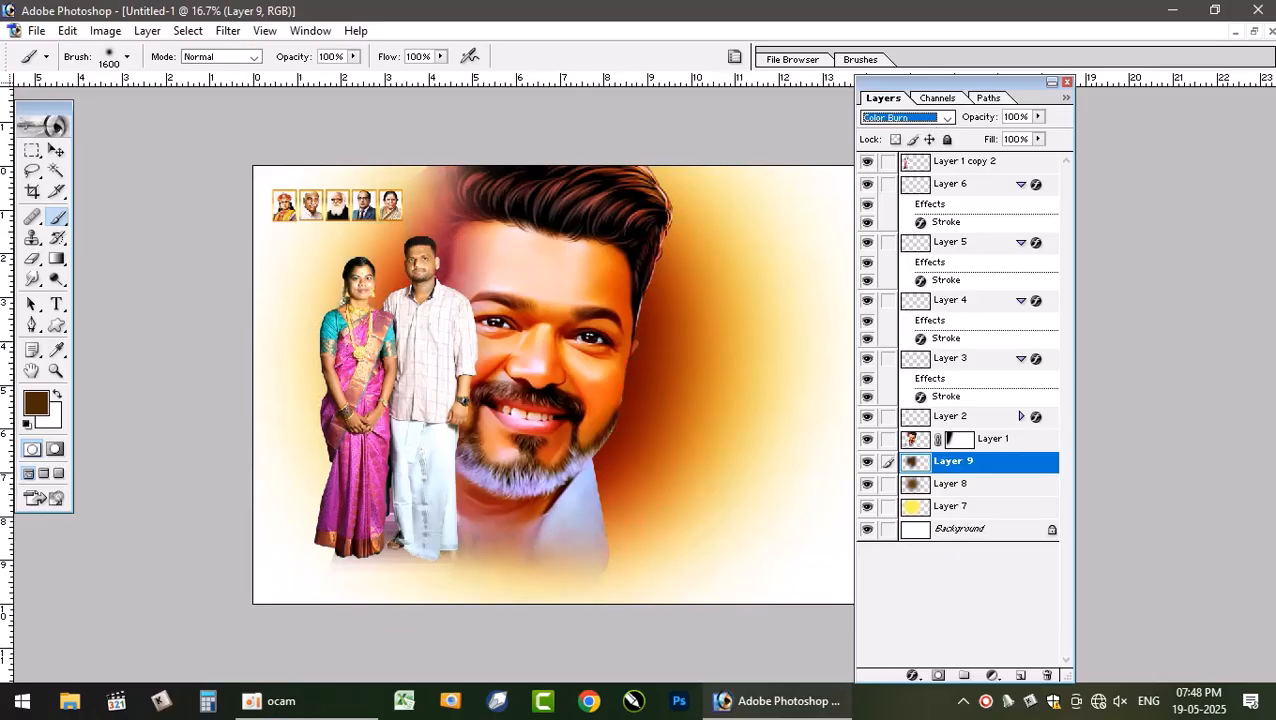
- Compare the new canvas with the original 10 x 18 vishwa.psd poster window
{"action": "left_click", "coordinate": [1255, 32]}
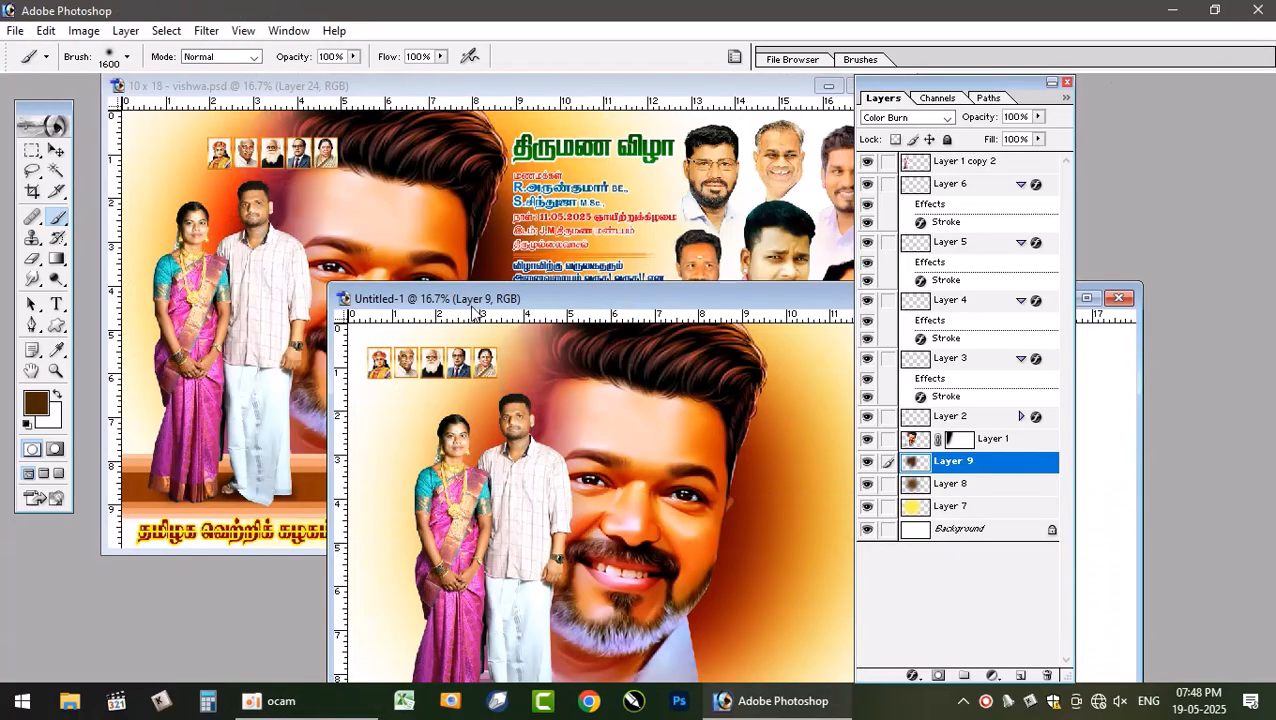
{"action": "left_click", "coordinate": [479, 239]}
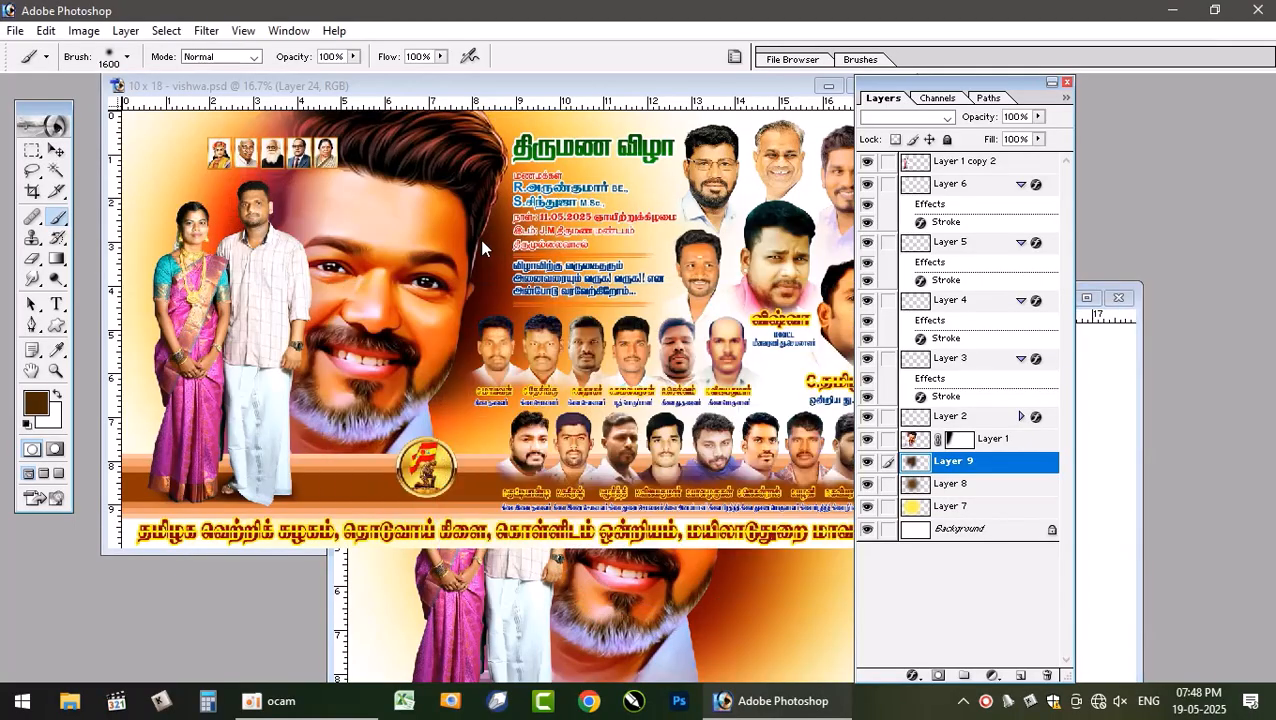
{"action": "left_click", "coordinate": [643, 579]}
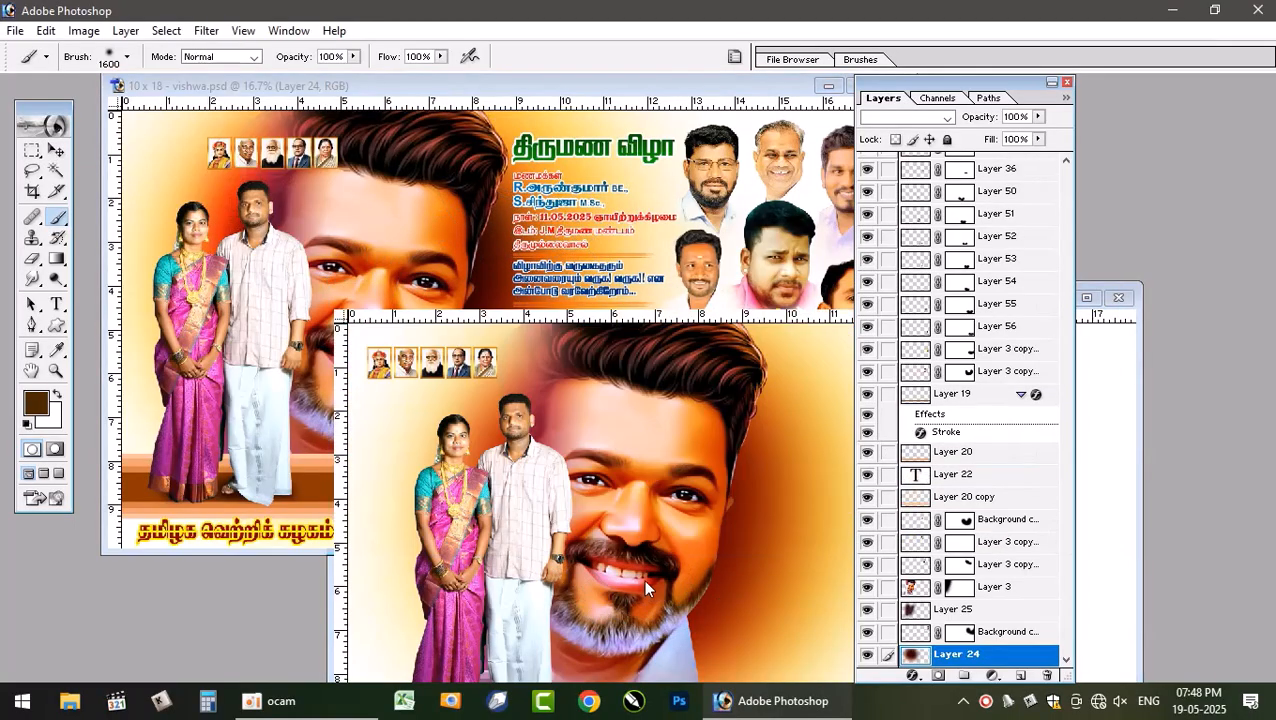
{"action": "left_click", "coordinate": [1086, 299]}
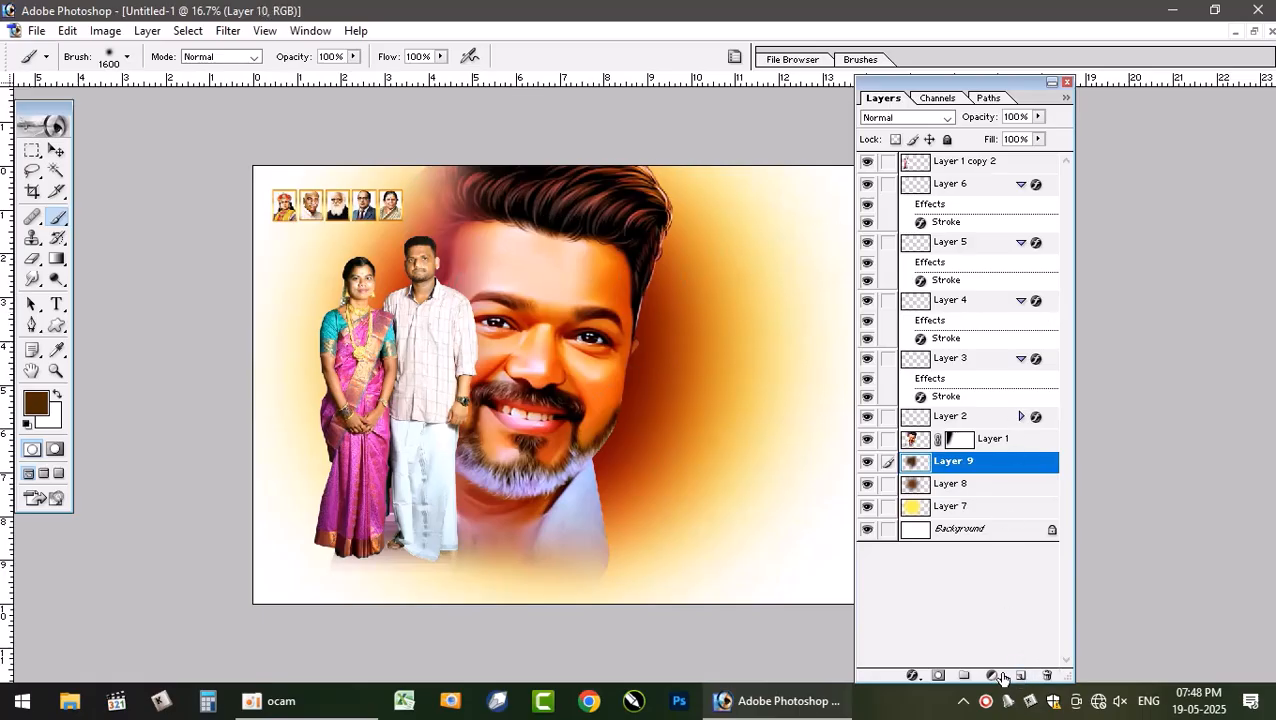
- Add a new layer and set the foreground colour to dark brown 3B2002
{"action": "left_click", "coordinate": [1018, 676]}
{"action": "left_click", "coordinate": [36, 404]}
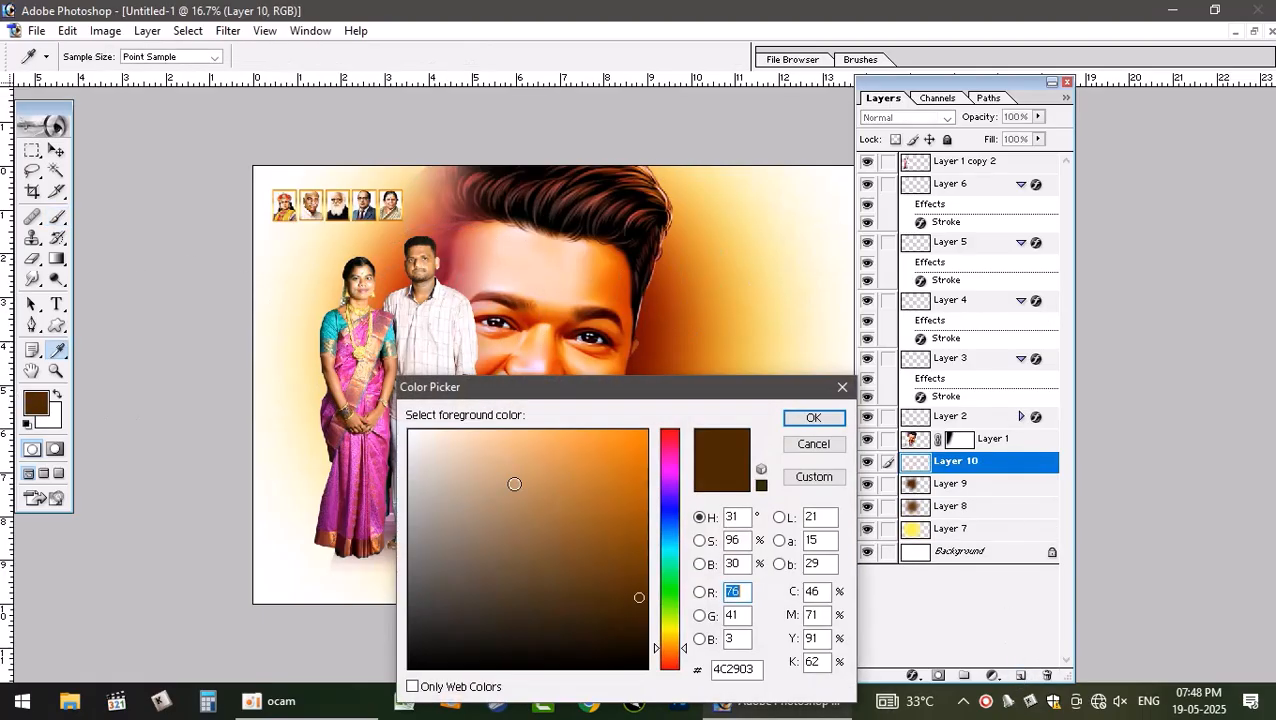
{"action": "left_click", "coordinate": [813, 418]}
- Paint dark brown with a 400 px brush along the hair edge and beside the beard
{"action": "key", "text": "b"}
{"action": "key", "text": "bracketleft"}
{"action": "key", "text": "bracketleft"}
{"action": "key", "text": "bracketleft"}
{"action": "key", "text": "bracketleft"}
{"action": "key", "text": "bracketleft"}
{"action": "key", "text": "bracketleft"}
{"action": "key", "text": "bracketleft"}
{"action": "key", "text": "bracketleft"}
{"action": "key", "text": "bracketleft"}
{"action": "key", "text": "bracketleft"}
{"action": "key", "text": "bracketleft"}
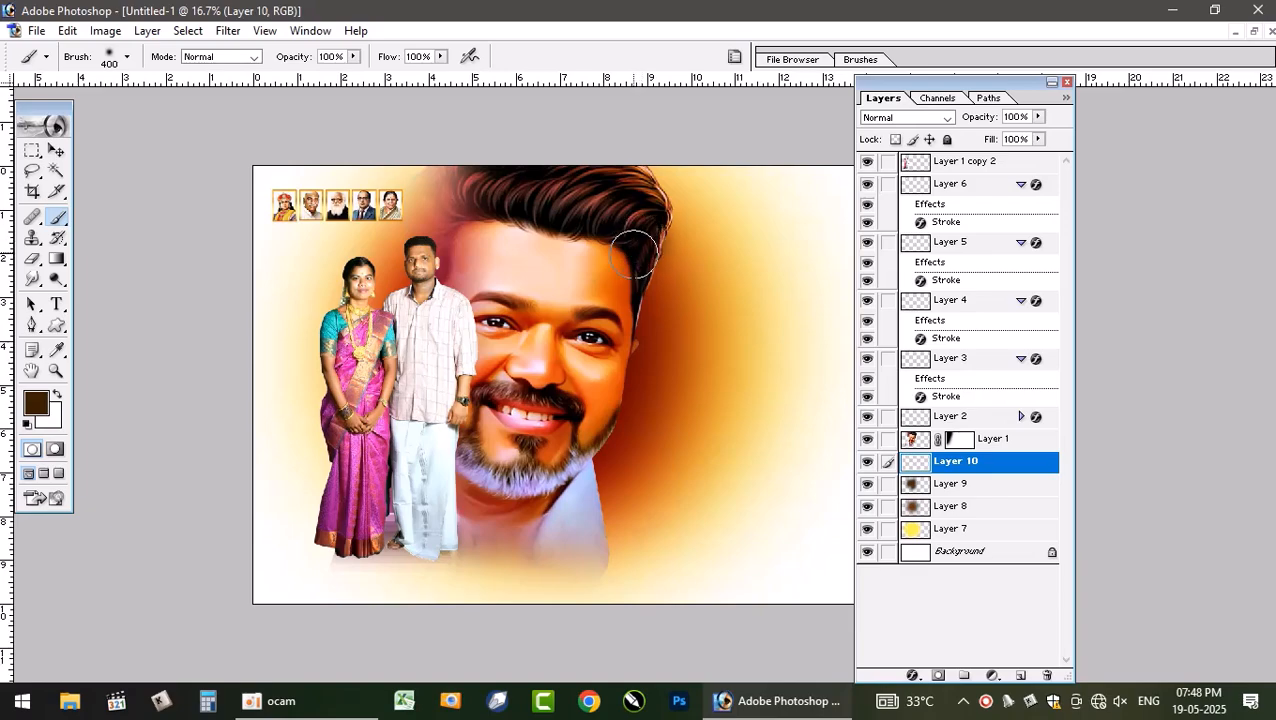
{"action": "mouse_move", "coordinate": [633, 242]}
{"action": "left_mouse_down"}
{"action": "mouse_move", "coordinate": [614, 342]}
{"action": "mouse_move", "coordinate": [620, 325]}
{"action": "left_mouse_up"}
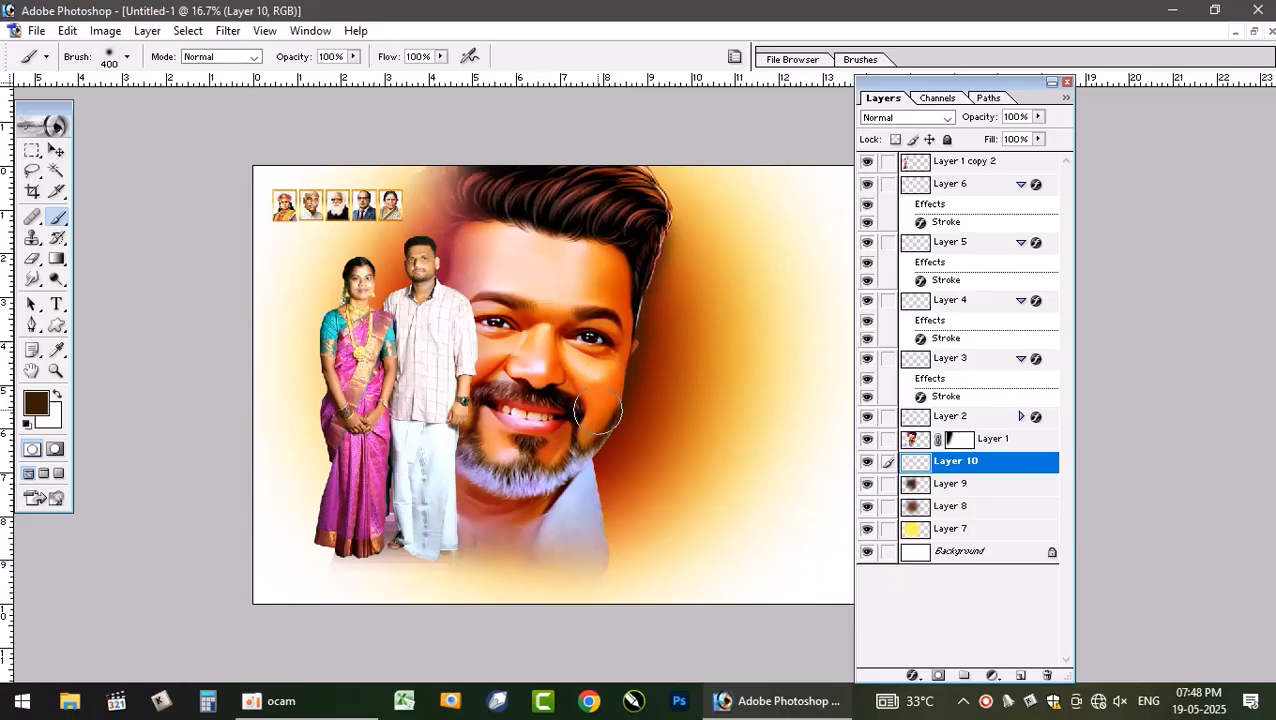
{"action": "mouse_move", "coordinate": [580, 487]}
{"action": "left_mouse_down"}
{"action": "mouse_move", "coordinate": [570, 513]}
{"action": "mouse_move", "coordinate": [584, 518]}
{"action": "mouse_move", "coordinate": [588, 505]}
{"action": "left_mouse_up"}
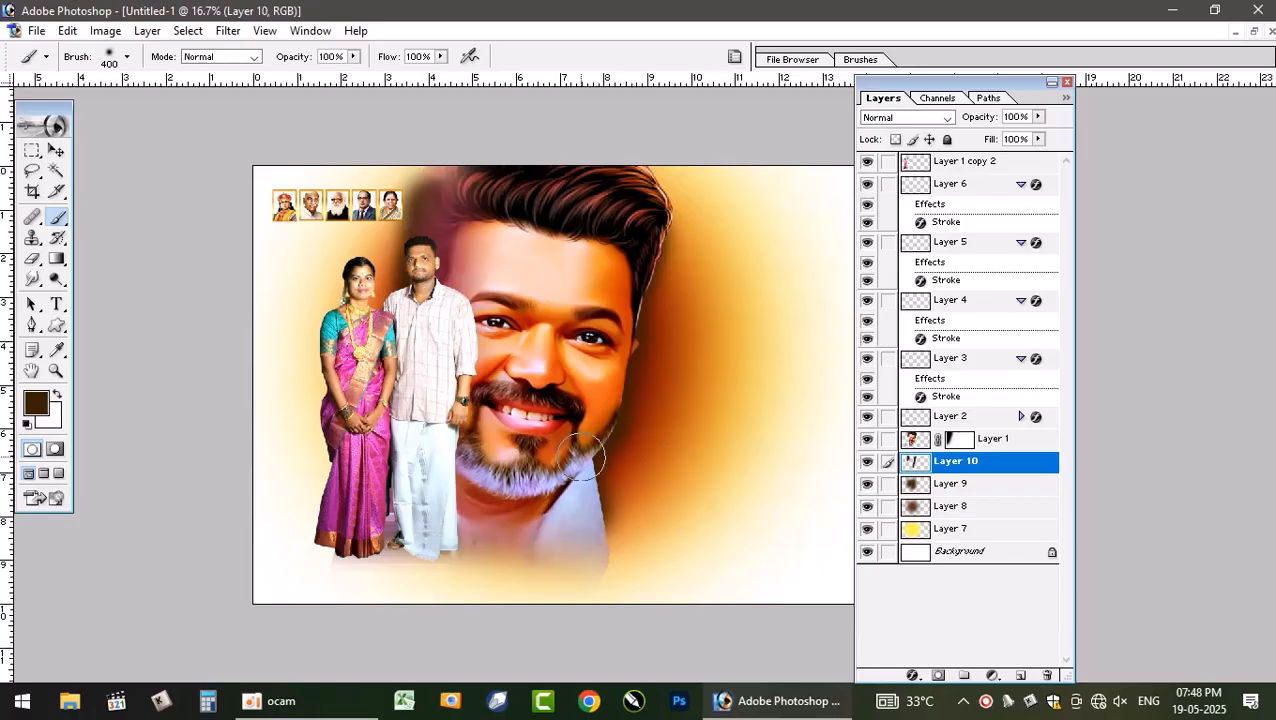
- Select the Eraser tool and enlarge it to 1100 px
{"action": "key", "text": "e"}
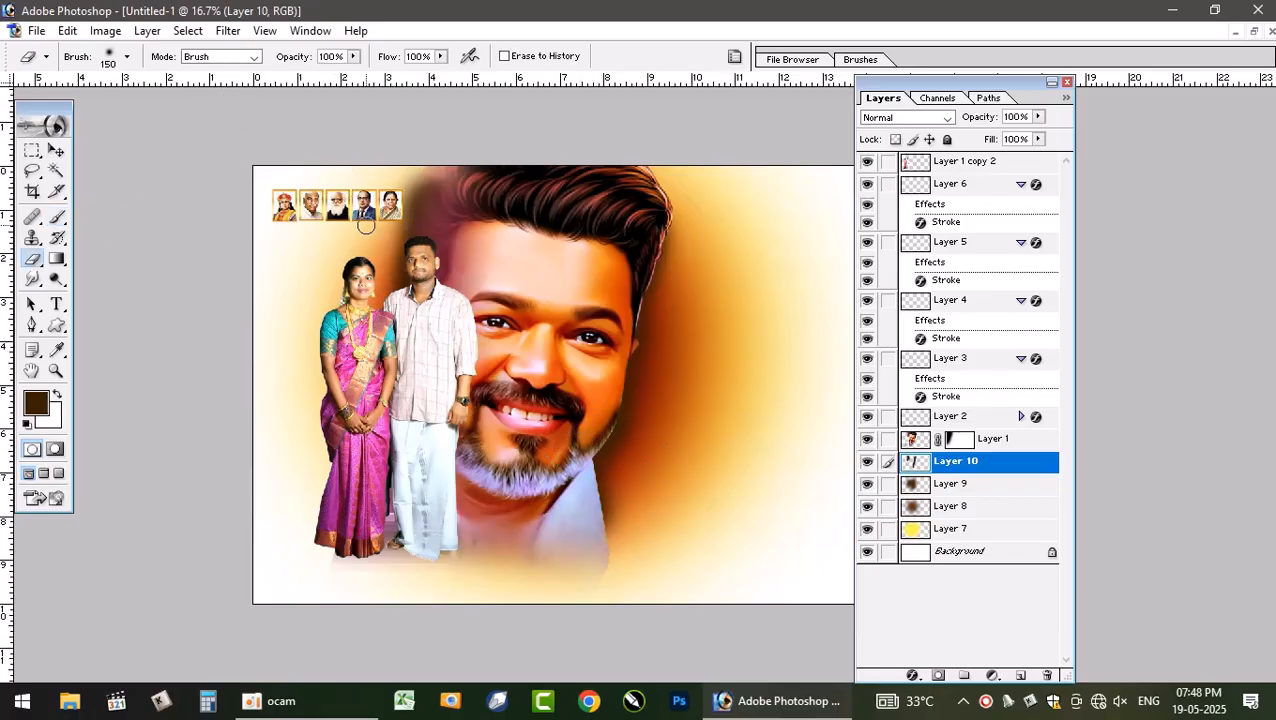
{"action": "key", "text": "bracketright"}
{"action": "key", "text": "bracketright"}
{"action": "key", "text": "bracketright"}
{"action": "key", "text": "bracketright"}
{"action": "key", "text": "bracketright"}
{"action": "key", "text": "bracketright"}
{"action": "key", "text": "bracketright"}
{"action": "key", "text": "bracketright"}
{"action": "key", "text": "bracketright"}
{"action": "key", "text": "bracketright"}
{"action": "key", "text": "bracketright"}
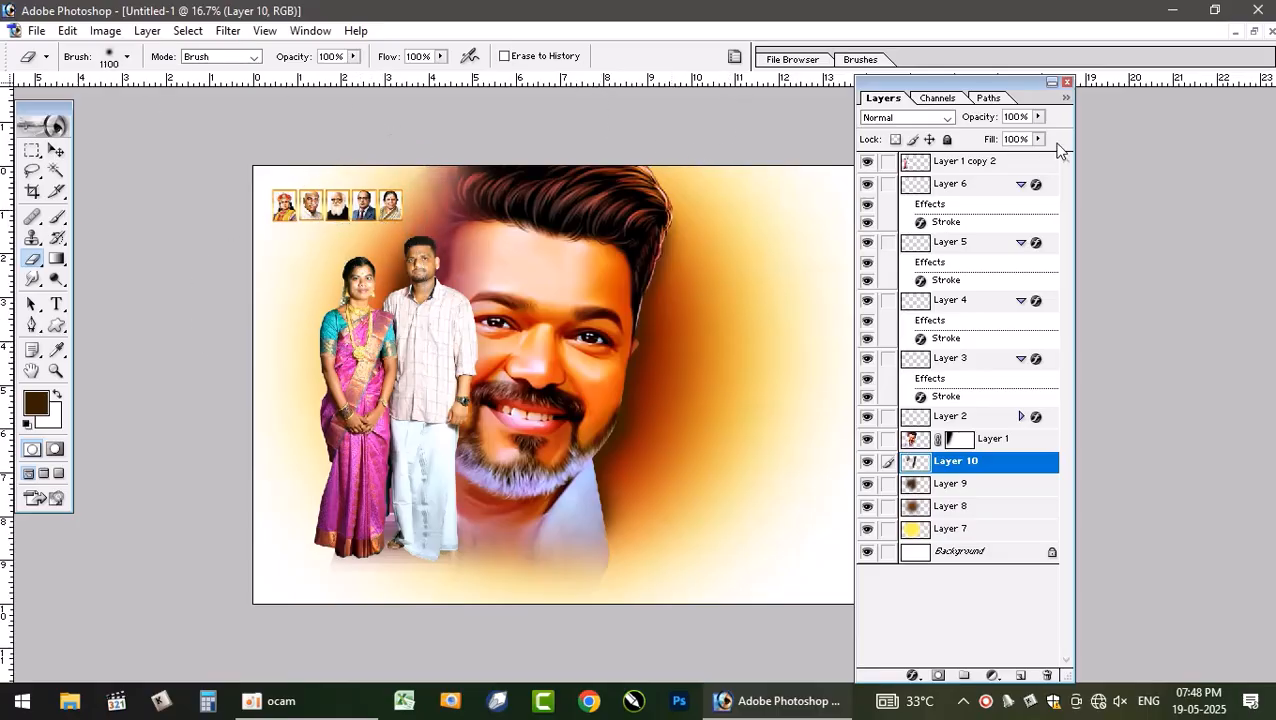
- Set the new paint layer's blend mode to Multiply and its Fill to 82%
{"action": "left_click", "coordinate": [910, 118]}
{"action": "key", "text": "Down"}
{"action": "key", "text": "Down"}
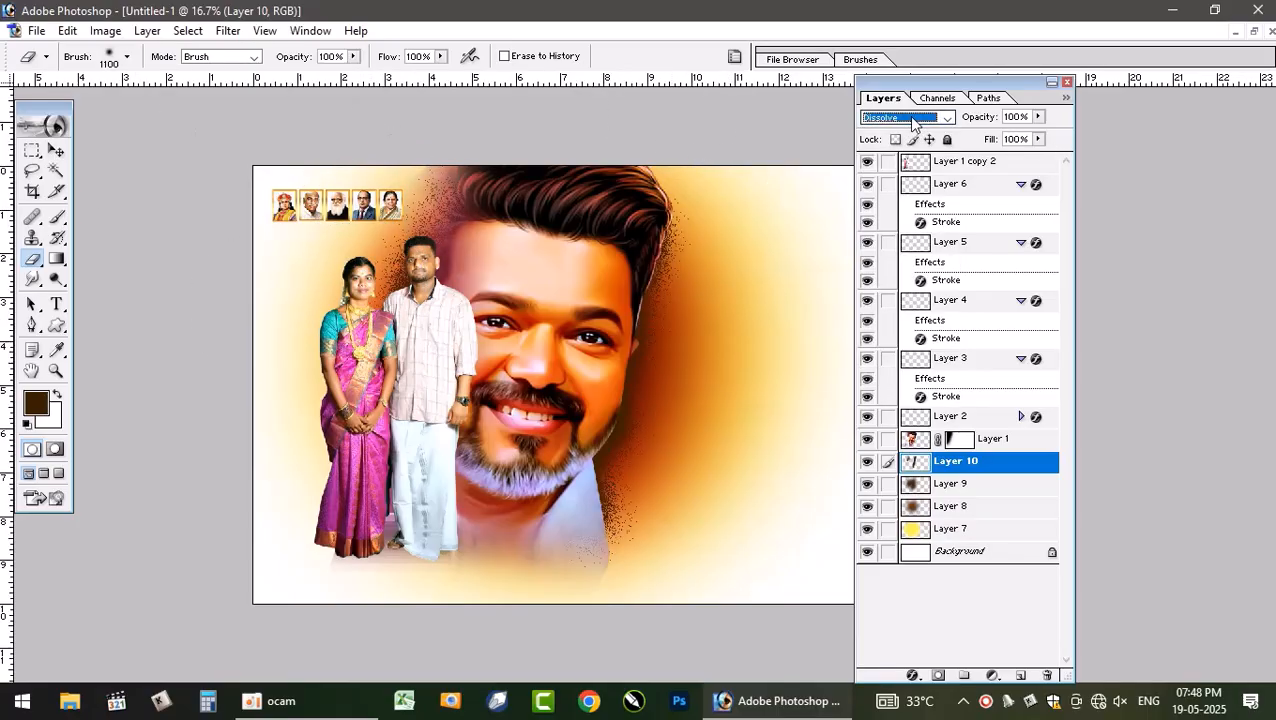
{"action": "key", "text": "Down"}
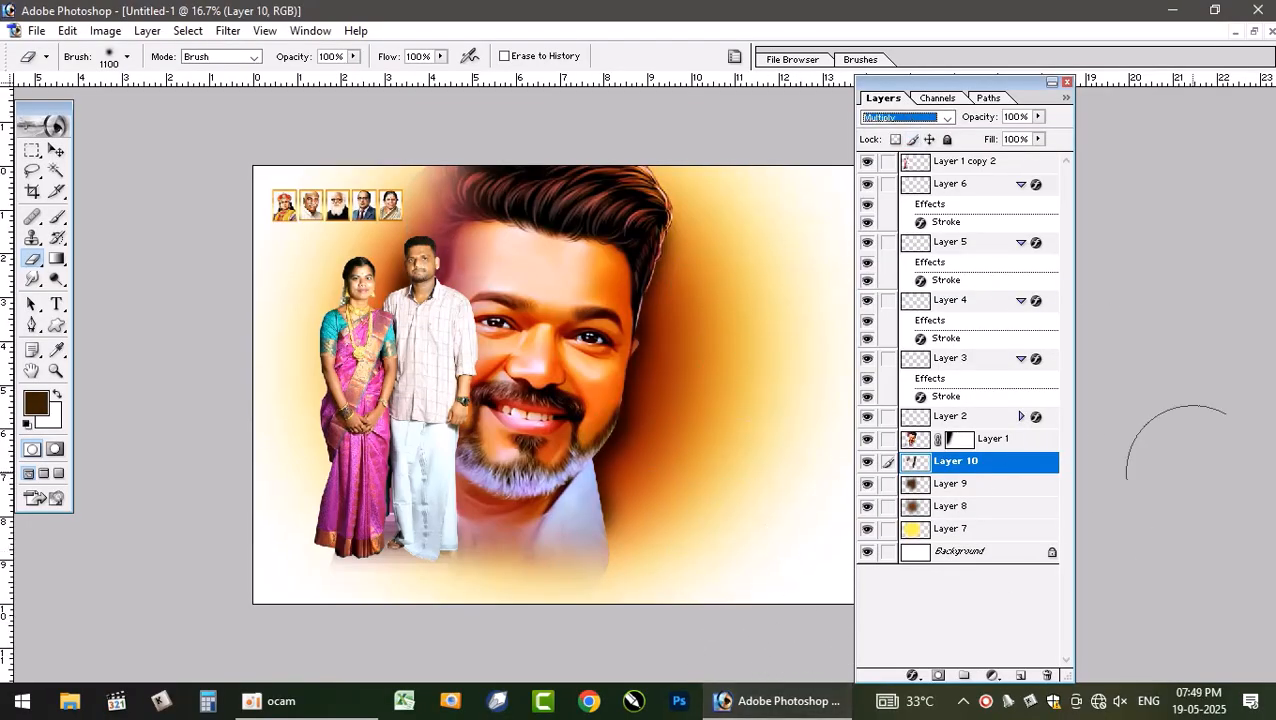
{"action": "left_click", "coordinate": [1039, 140]}
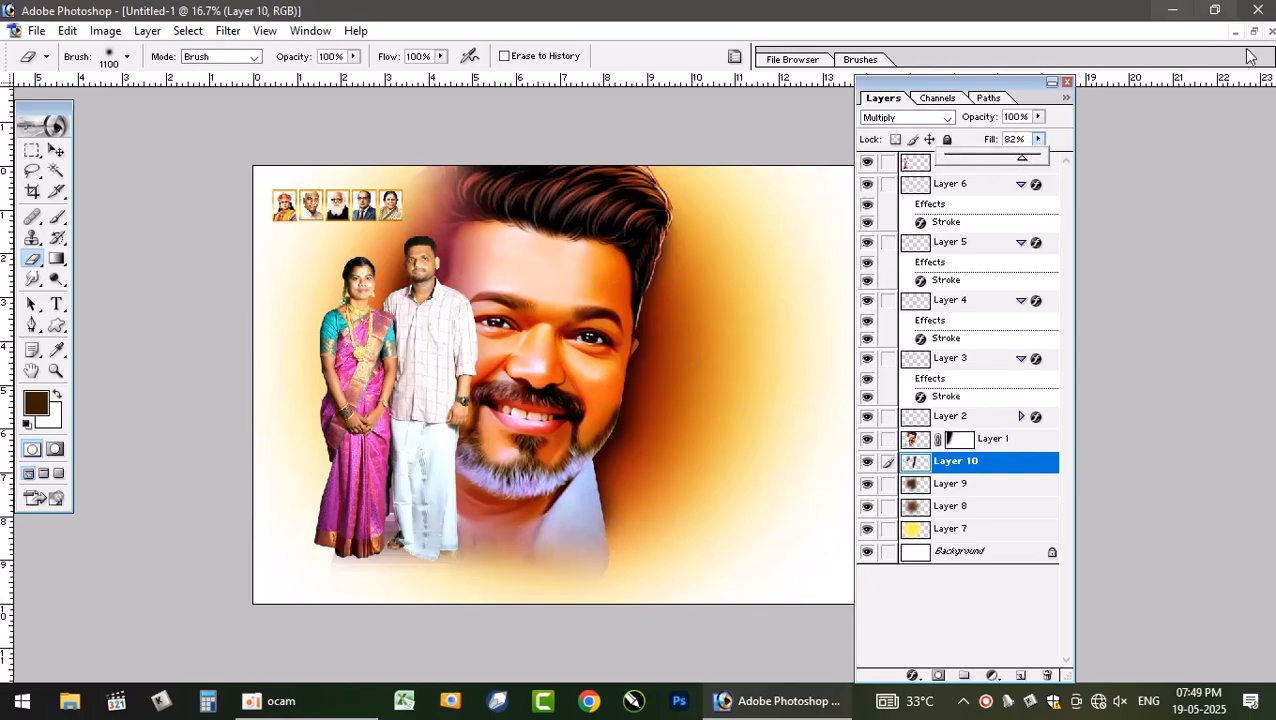
{"action": "key", "text": "Return"}
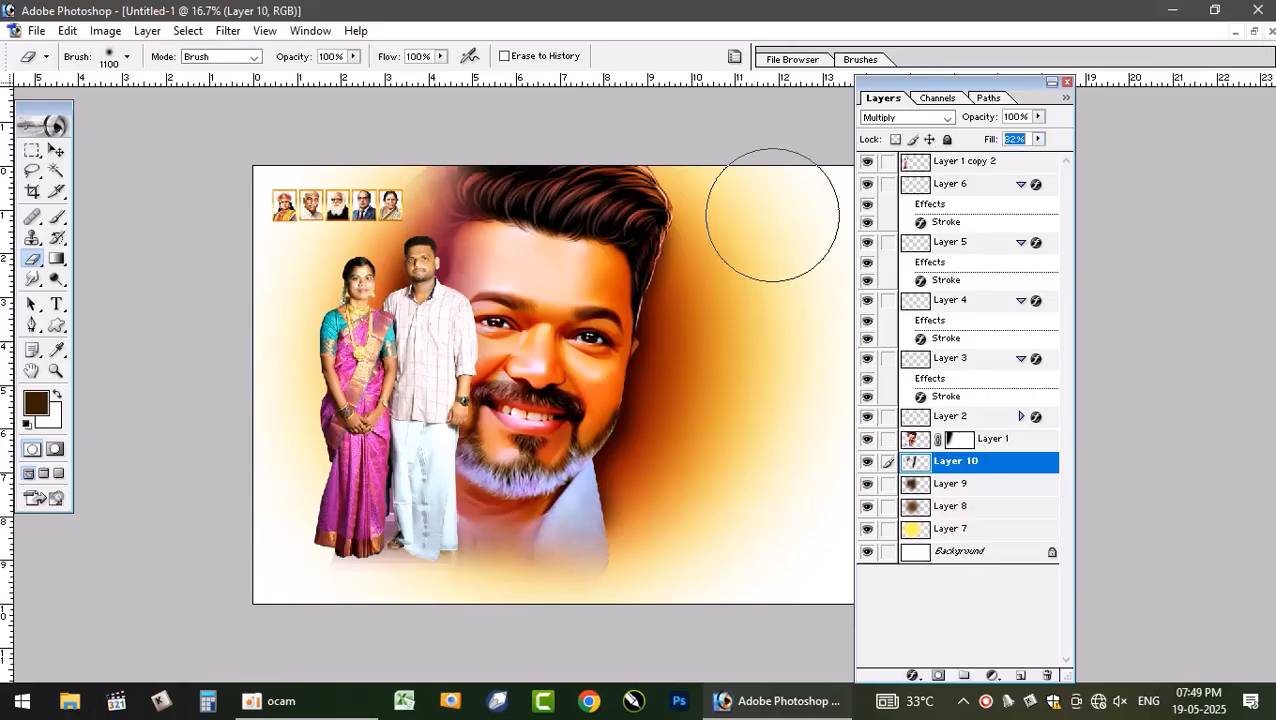
- Compare the canvas with the original vishwa.psd poster again
{"action": "left_click", "coordinate": [1254, 32]}
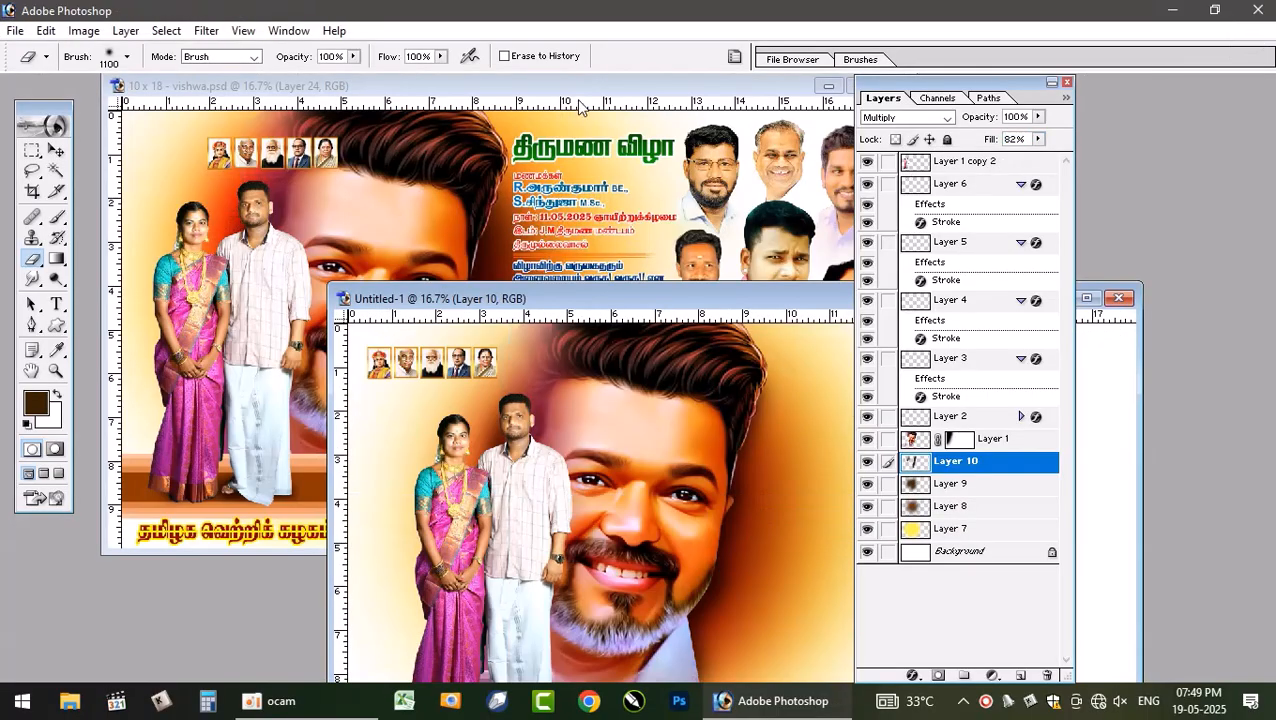
{"action": "left_click", "coordinate": [578, 107]}
{"action": "key", "text": "v"}
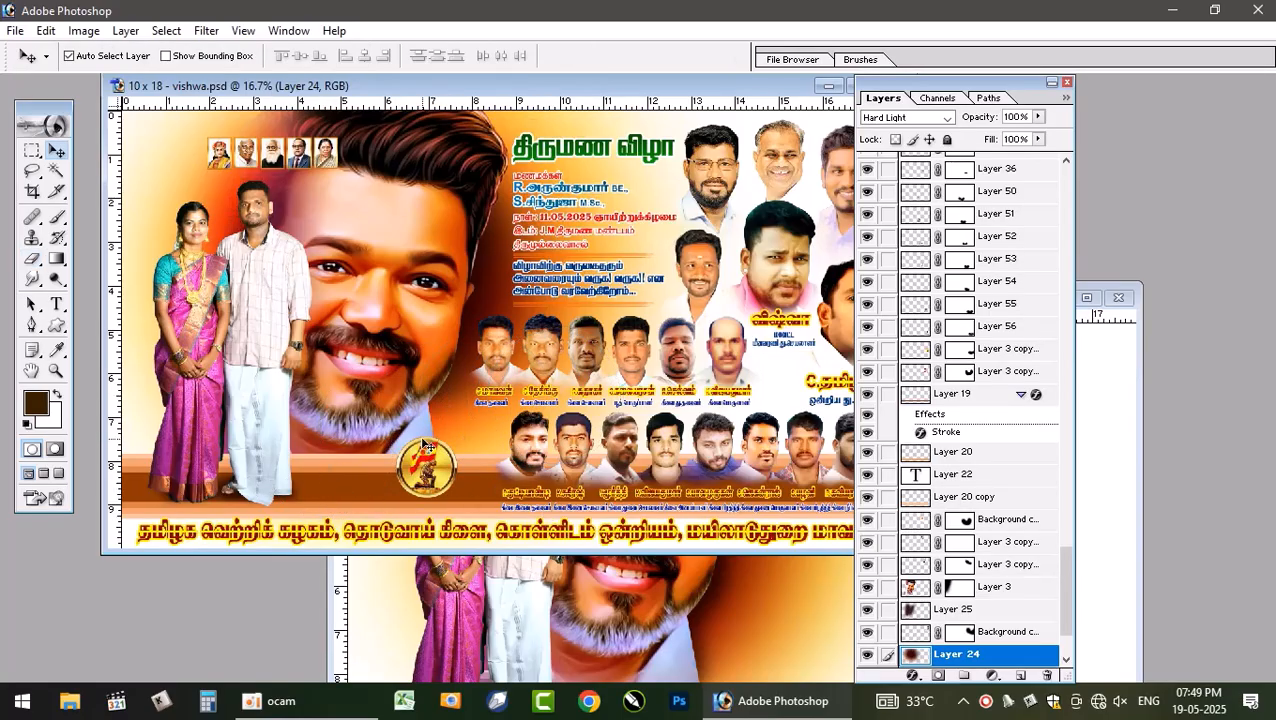
{"action": "left_click", "coordinate": [1088, 298]}
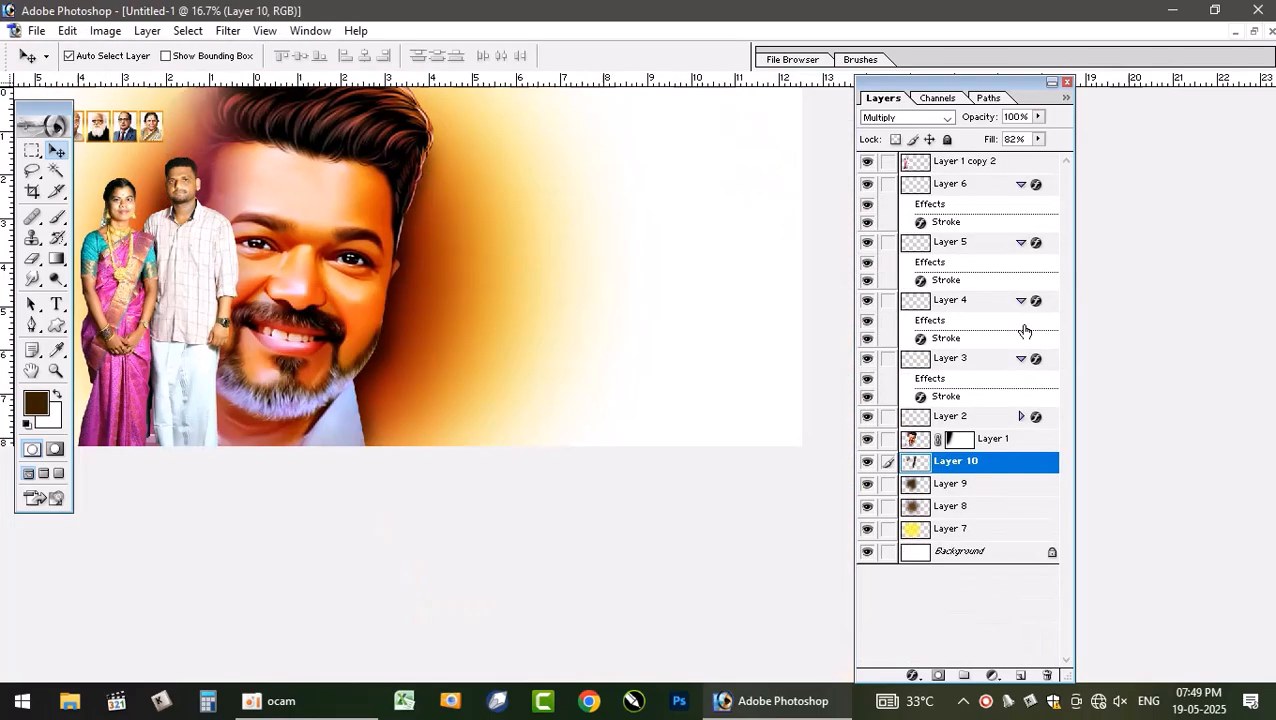
- Select a wide rectangular strip across the lower part of the canvas
{"action": "left_click", "coordinate": [32, 152]}
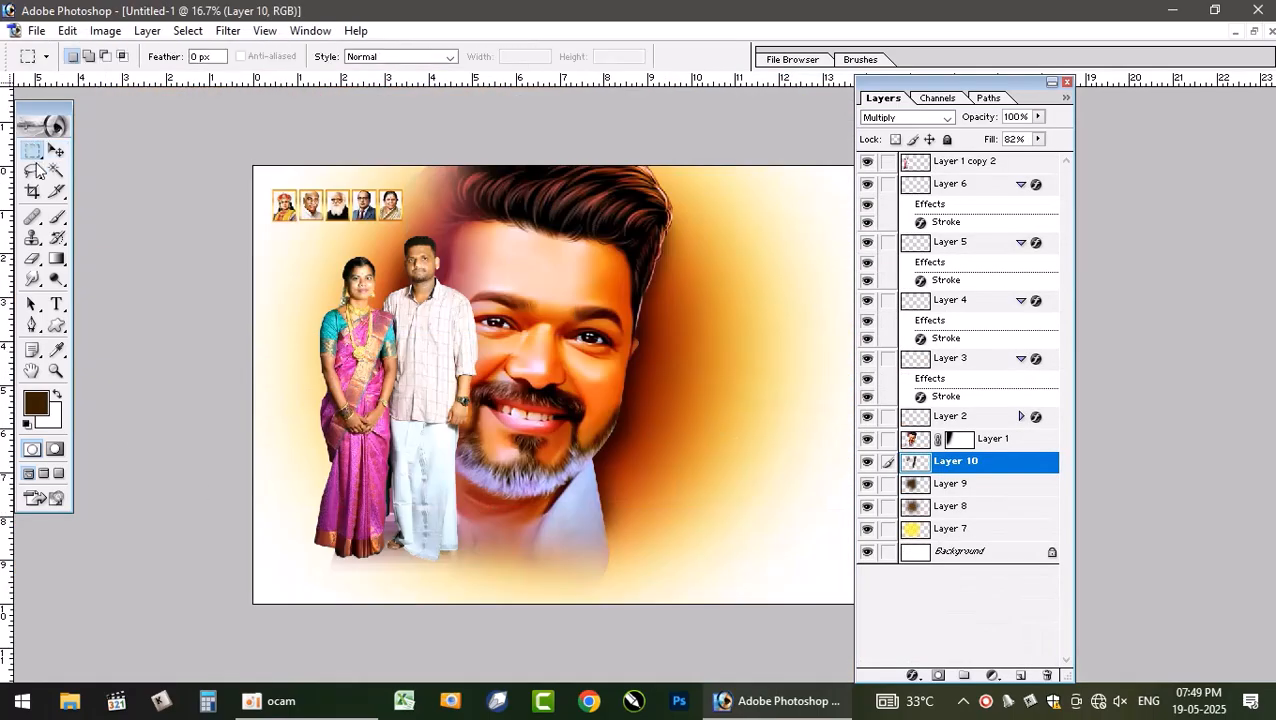
{"action": "left_click_drag", "start_coordinate": [237, 529], "coordinate": [1011, 573]}
{"action": "key", "text": "ctrl+t"}
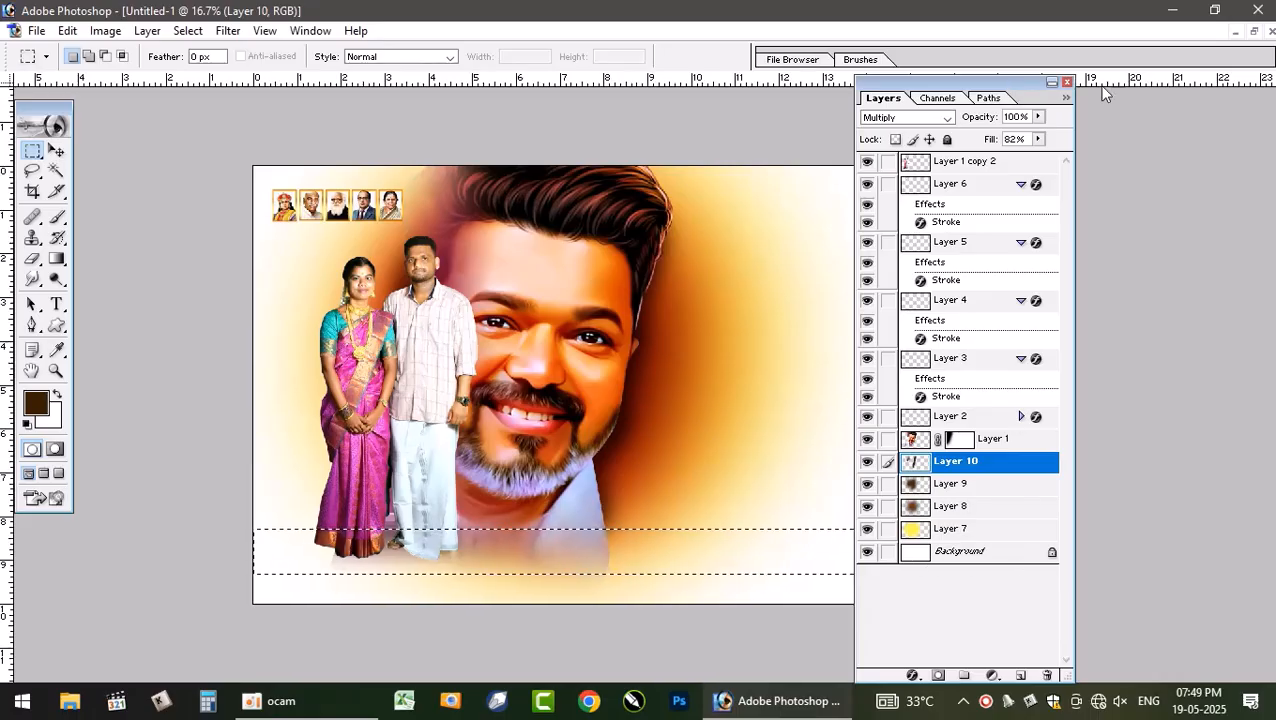
{"action": "left_click_drag", "start_coordinate": [1013, 84], "coordinate": [1218, 85]}
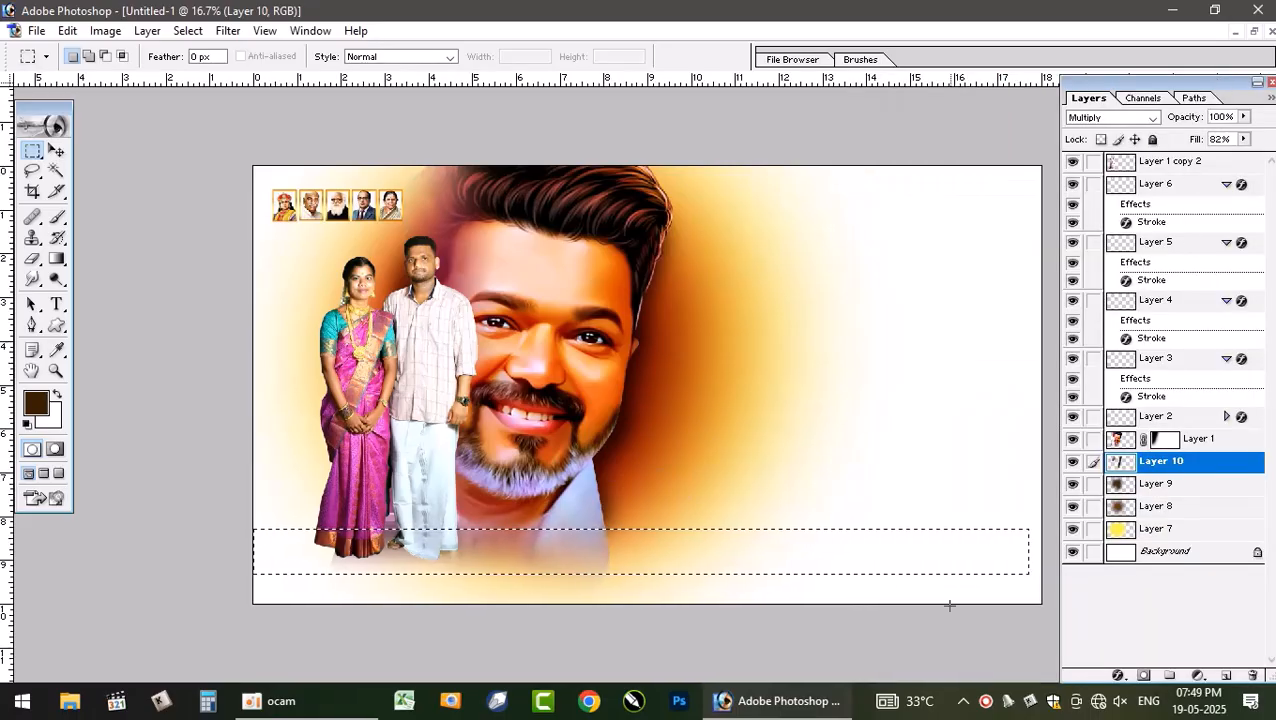
{"action": "key", "text": "ctrl+d"}
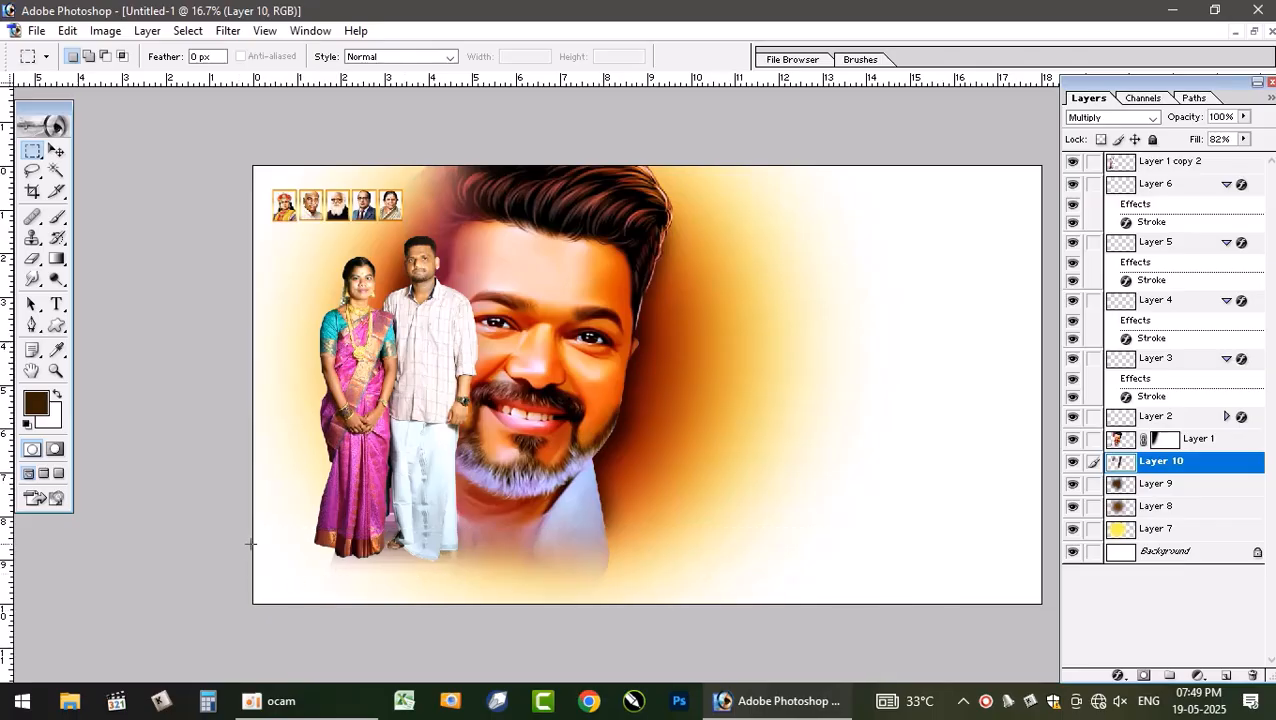
{"action": "left_click_drag", "start_coordinate": [1072, 553], "coordinate": [1075, 583]}
- Add a new layer above the Background and fill the bottom strip selection with the dark brown foreground colour
{"action": "key", "text": "ctrl+shift+n"}
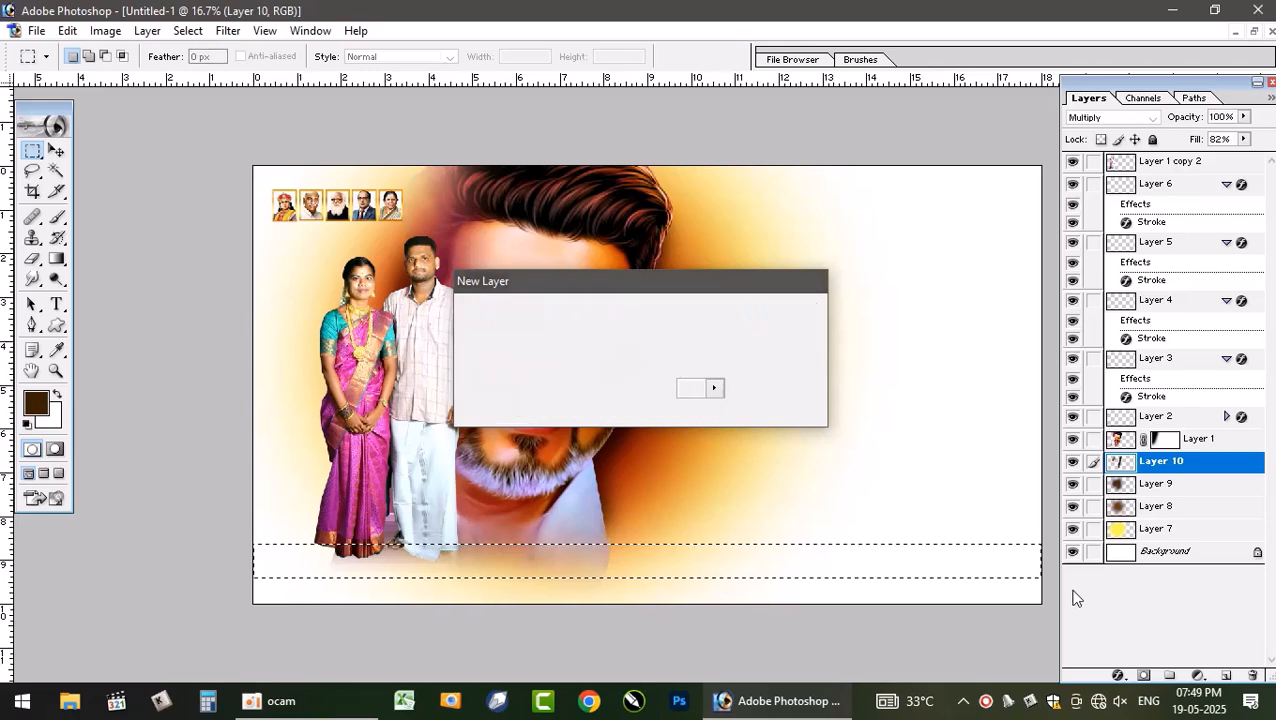
{"action": "key", "text": "Return"}
{"action": "left_click", "coordinate": [55, 152]}
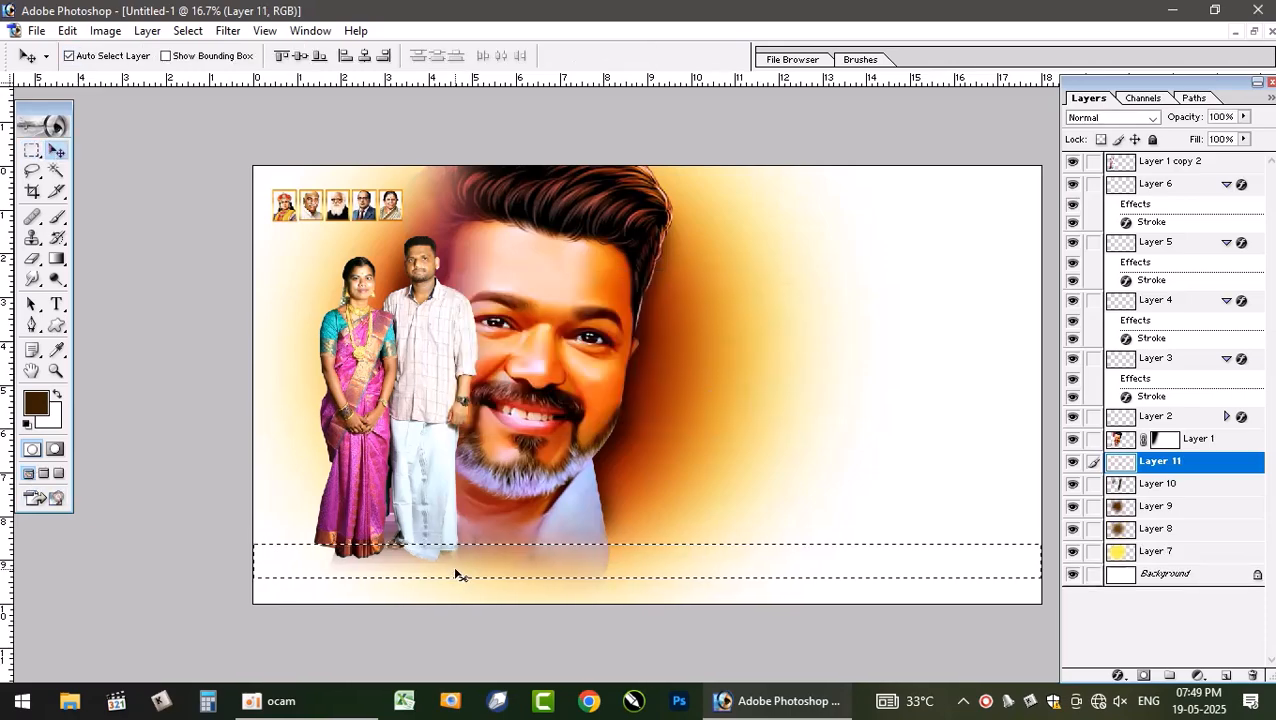
{"action": "left_click_drag", "start_coordinate": [455, 569], "coordinate": [456, 557]}
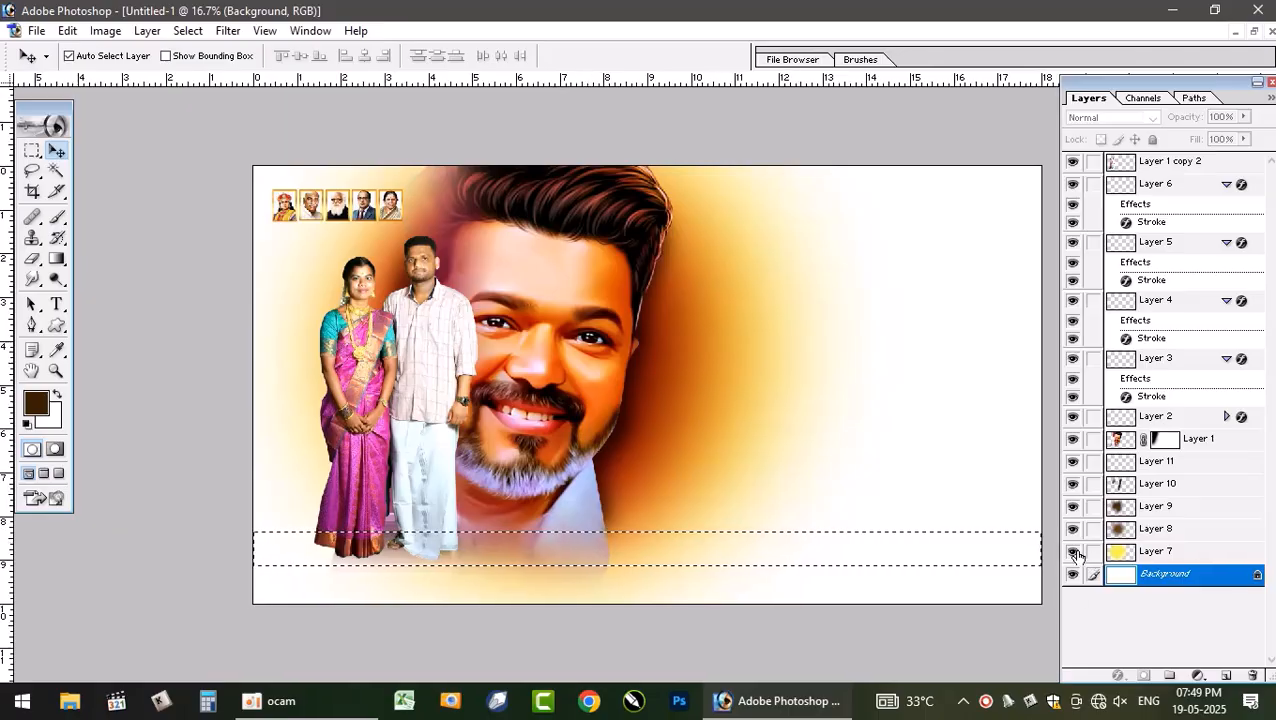
{"action": "key", "text": "ctrl+shift+n"}
{"action": "key", "text": "Return"}
{"action": "key", "text": "alt+BackSpace"}
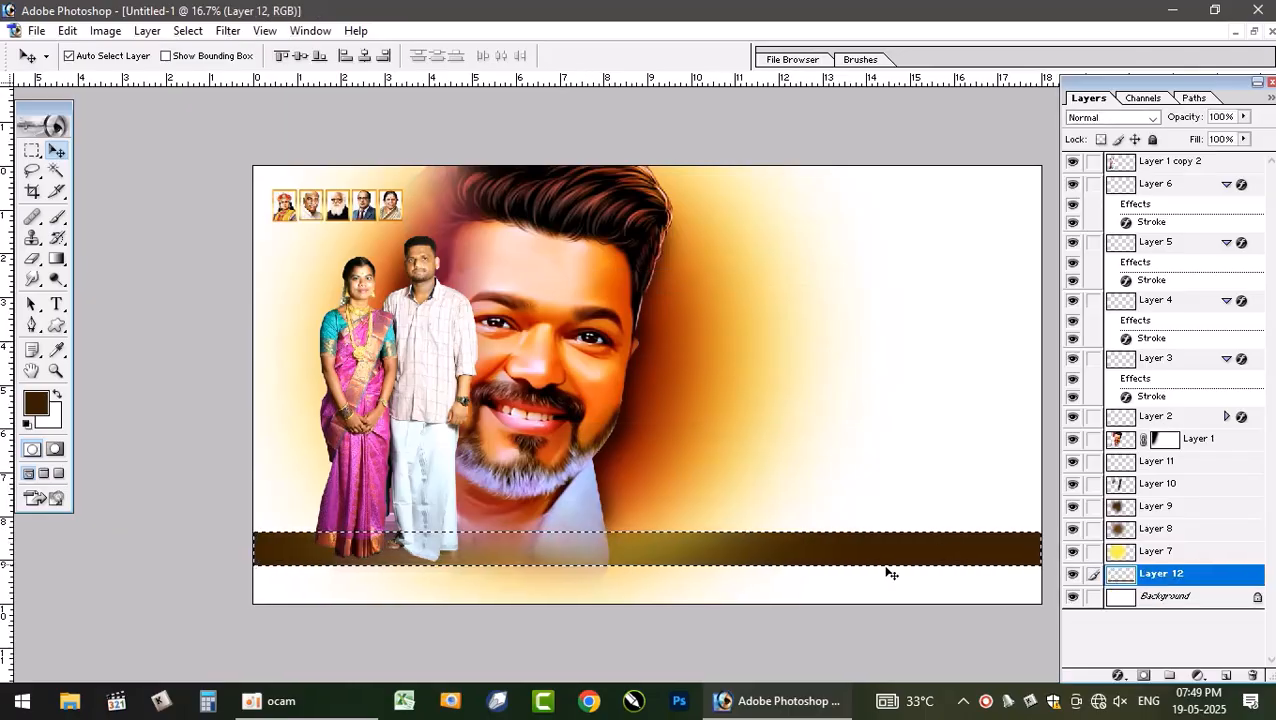
{"action": "key", "text": "ctrl+d"}
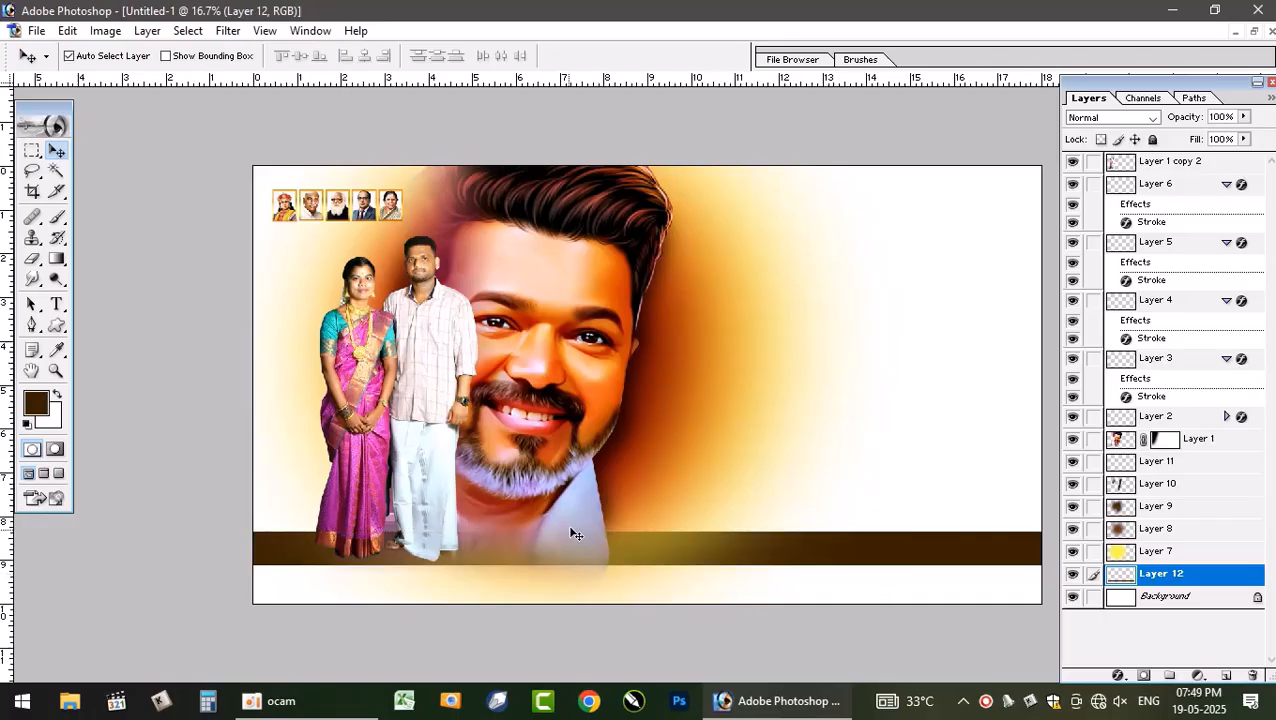
- Move the portrait layer down the stack so it sits just above Layer 10
{"action": "left_click", "coordinate": [557, 390]}
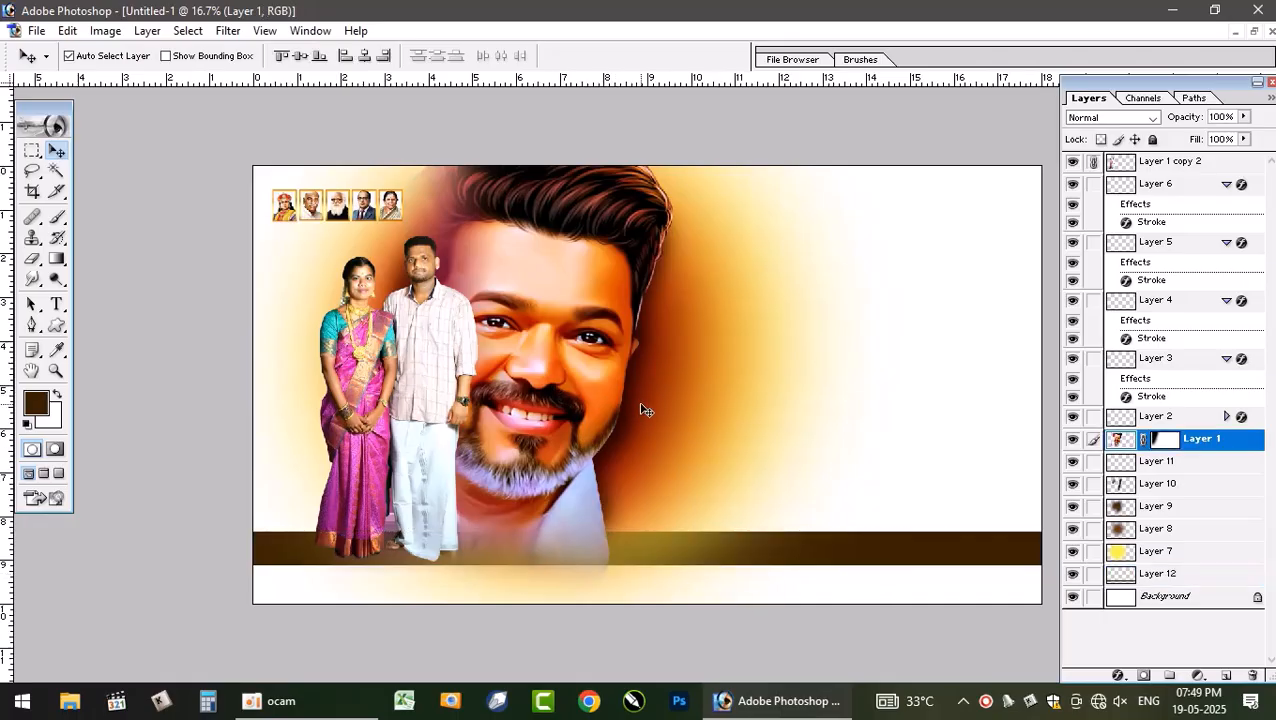
{"action": "key", "text": "ctrl+bracketleft"}
{"action": "key", "text": "ctrl+shift+bracketleft"}
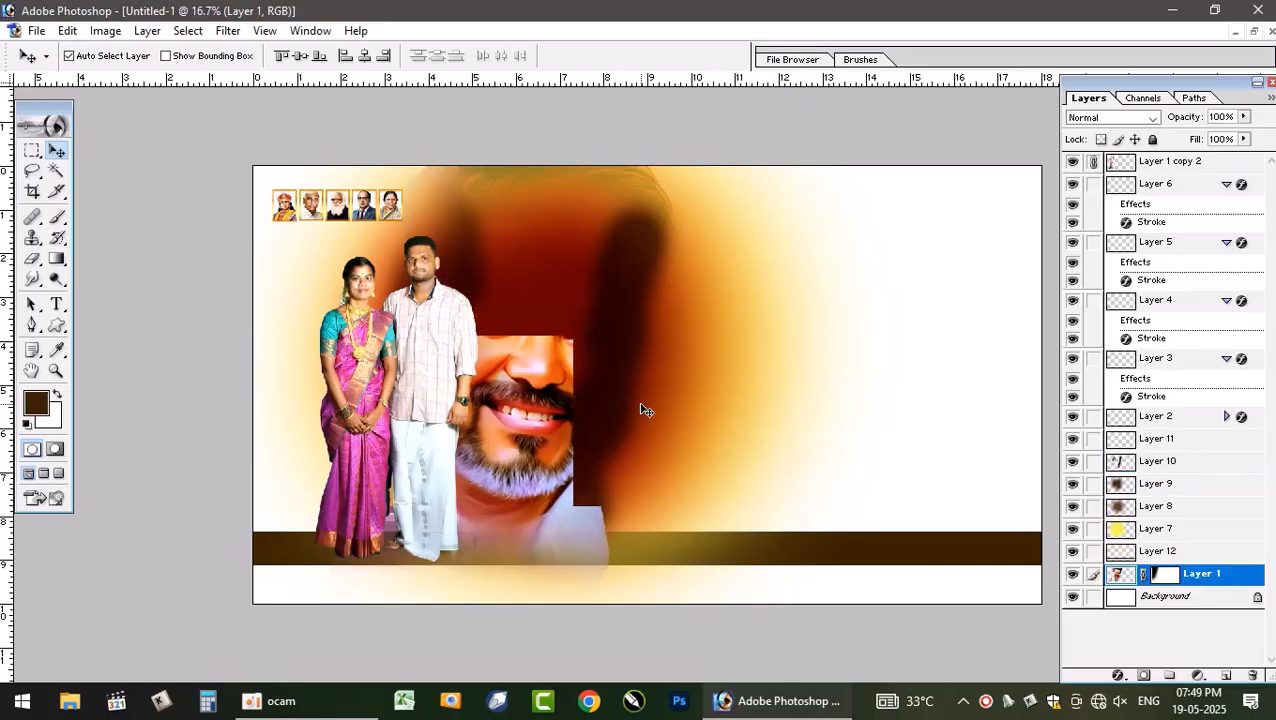
{"action": "key", "text": "ctrl+bracketright"}
{"action": "key", "text": "ctrl+bracketright"}
{"action": "key", "text": "ctrl+bracketright"}
{"action": "key", "text": "ctrl+bracketright"}
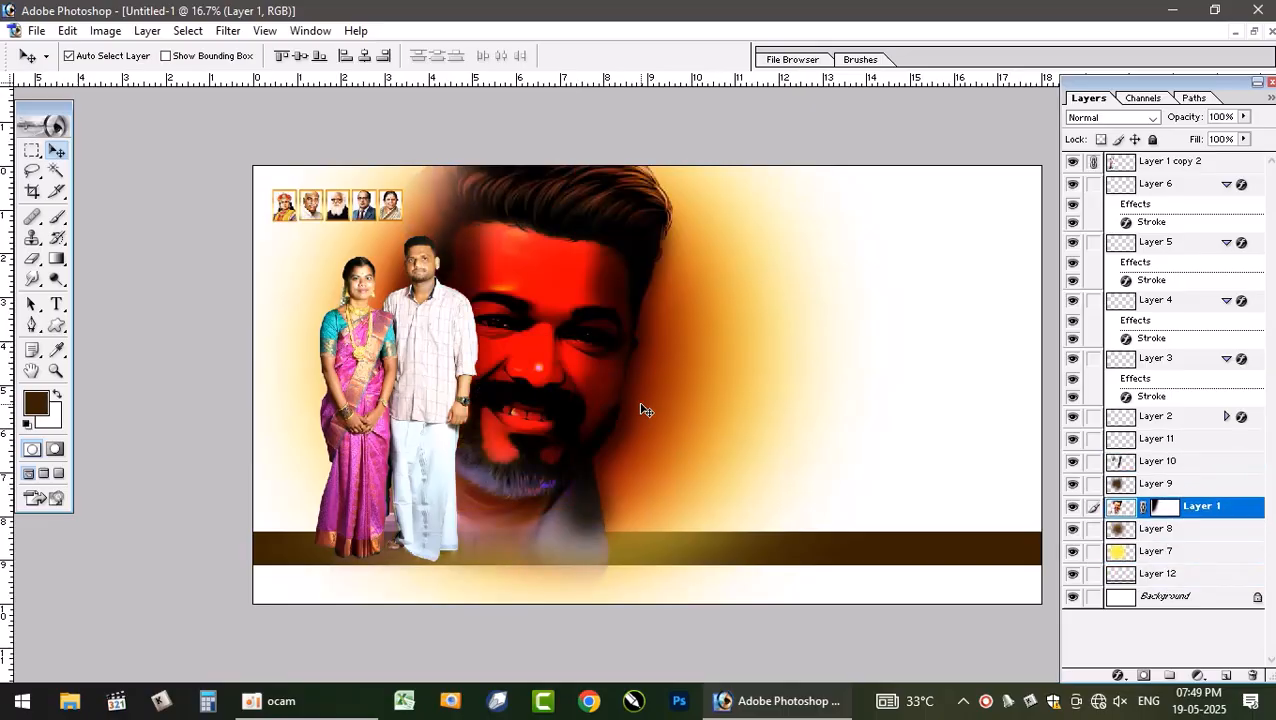
{"action": "key", "text": "ctrl+bracketright"}
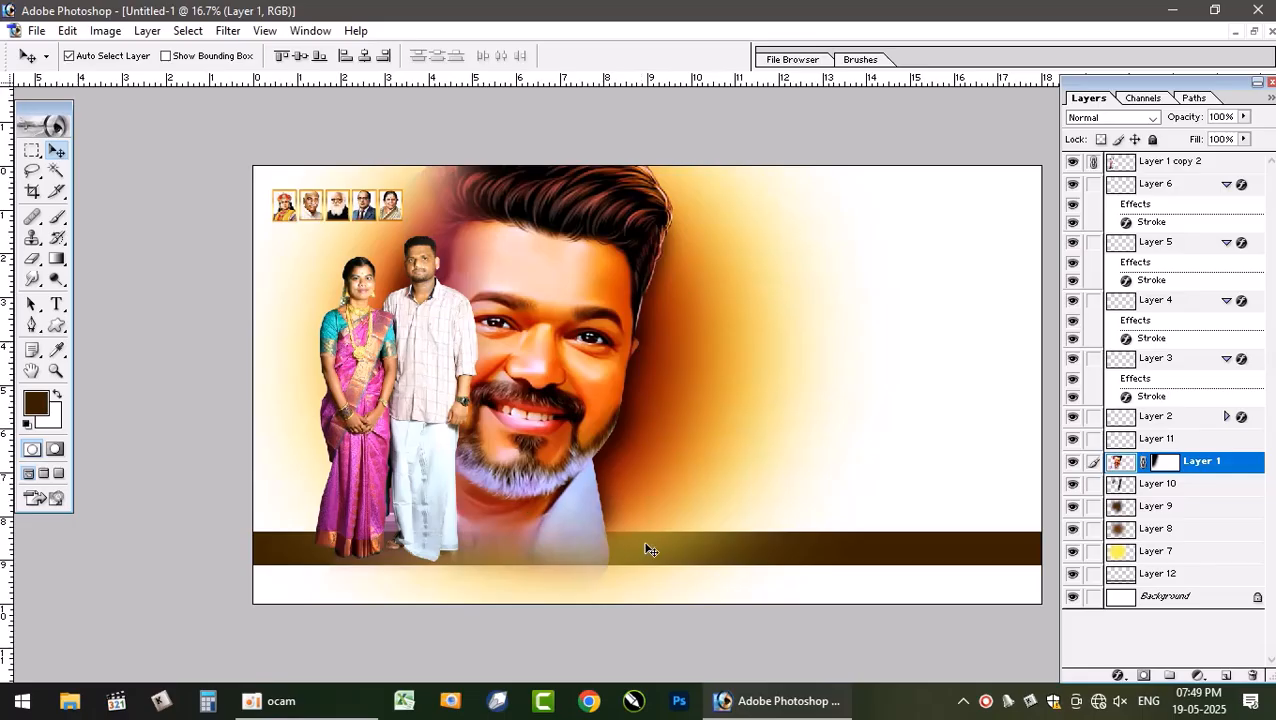
- Bring the brown strip layer forward until it sits just above Layer 10, below the portrait
{"action": "left_click", "coordinate": [950, 557]}
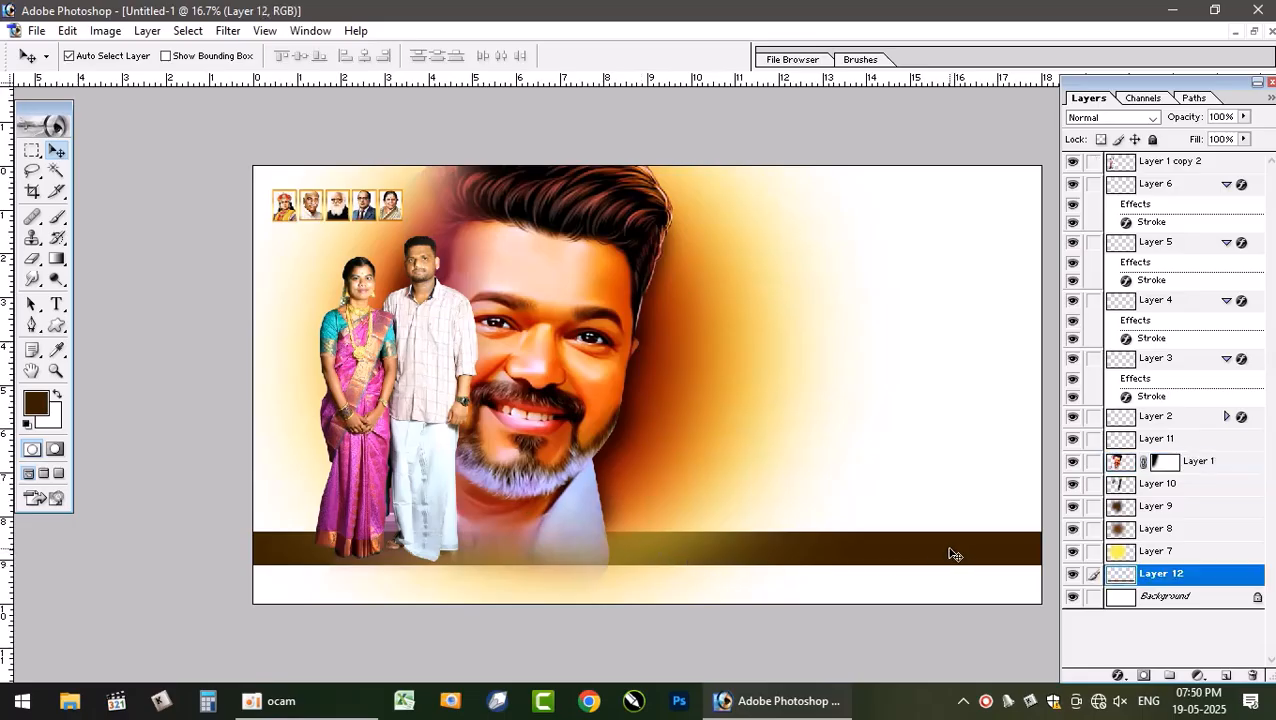
{"action": "key", "text": "ctrl+bracketright"}
{"action": "key", "text": "ctrl+bracketright"}
{"action": "key", "text": "ctrl+bracketright"}
{"action": "key", "text": "ctrl+bracketright"}
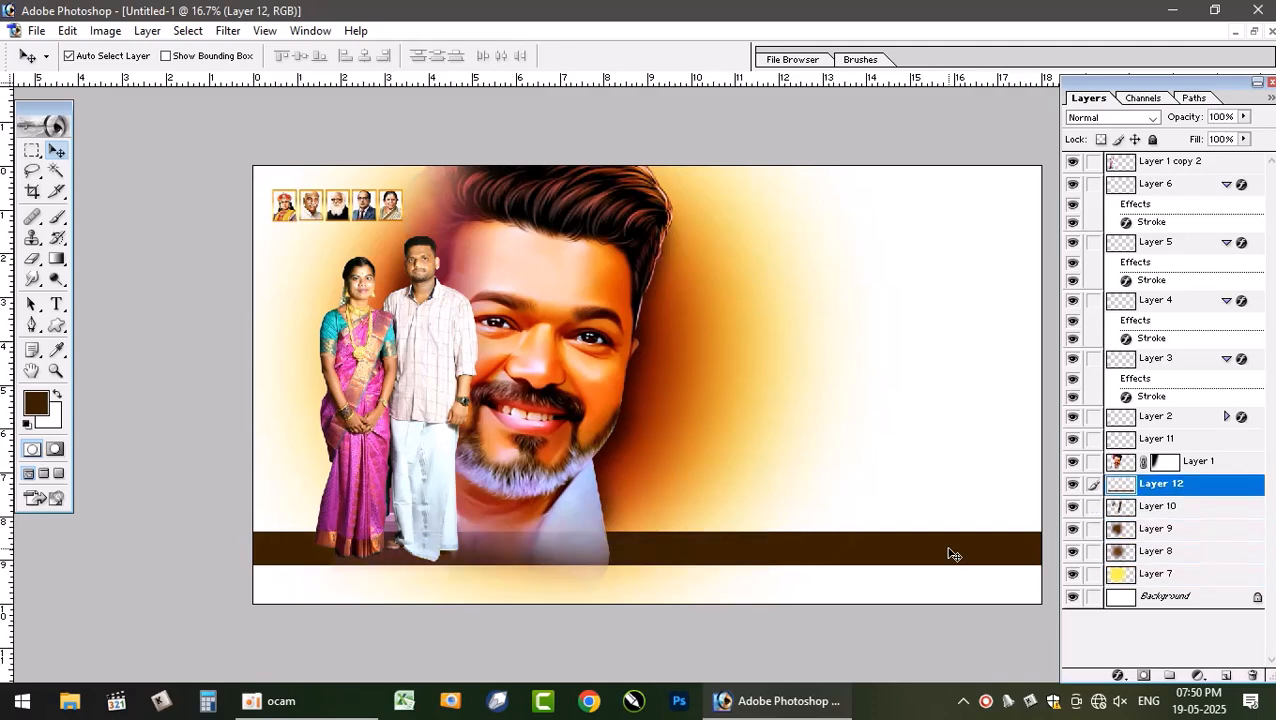
- Raise the brown strip layer above the portrait layer and give it a brown Stroke effect of about 14 px at 73% opacity
{"action": "key", "text": "ctrl+bracketright"}
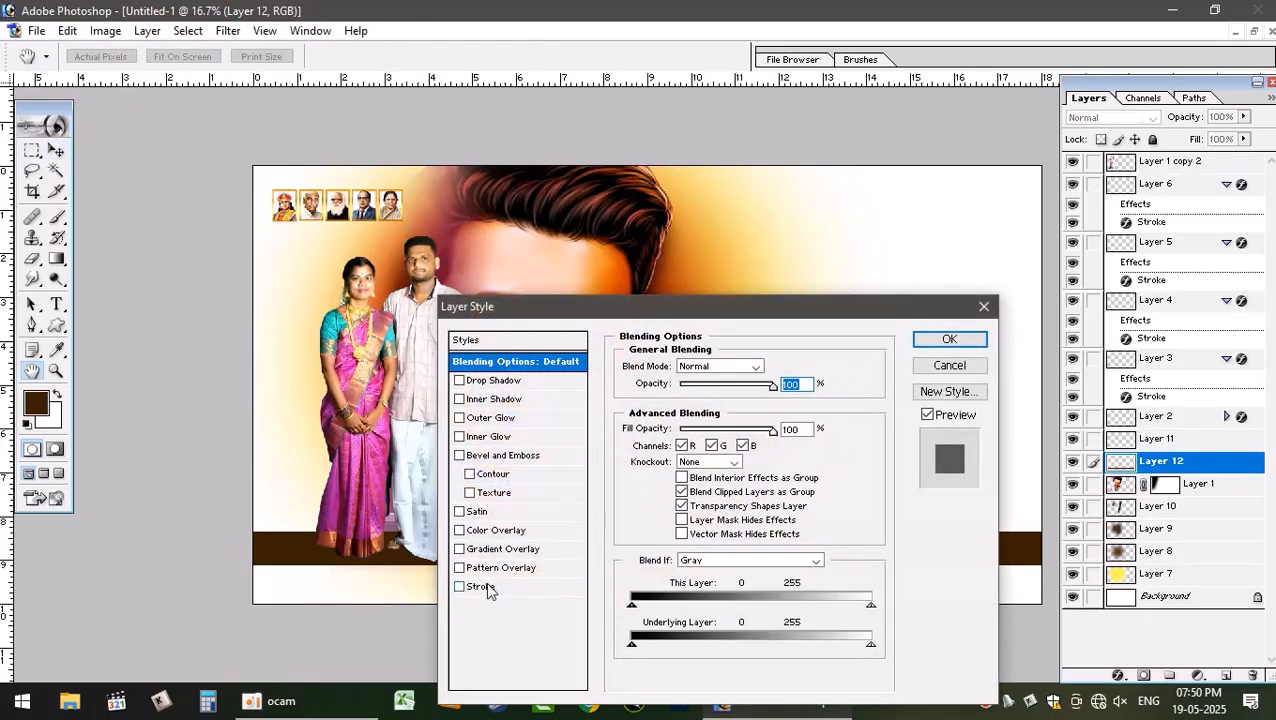
{"action": "left_click", "coordinate": [484, 587]}
{"action": "left_click", "coordinate": [664, 474]}
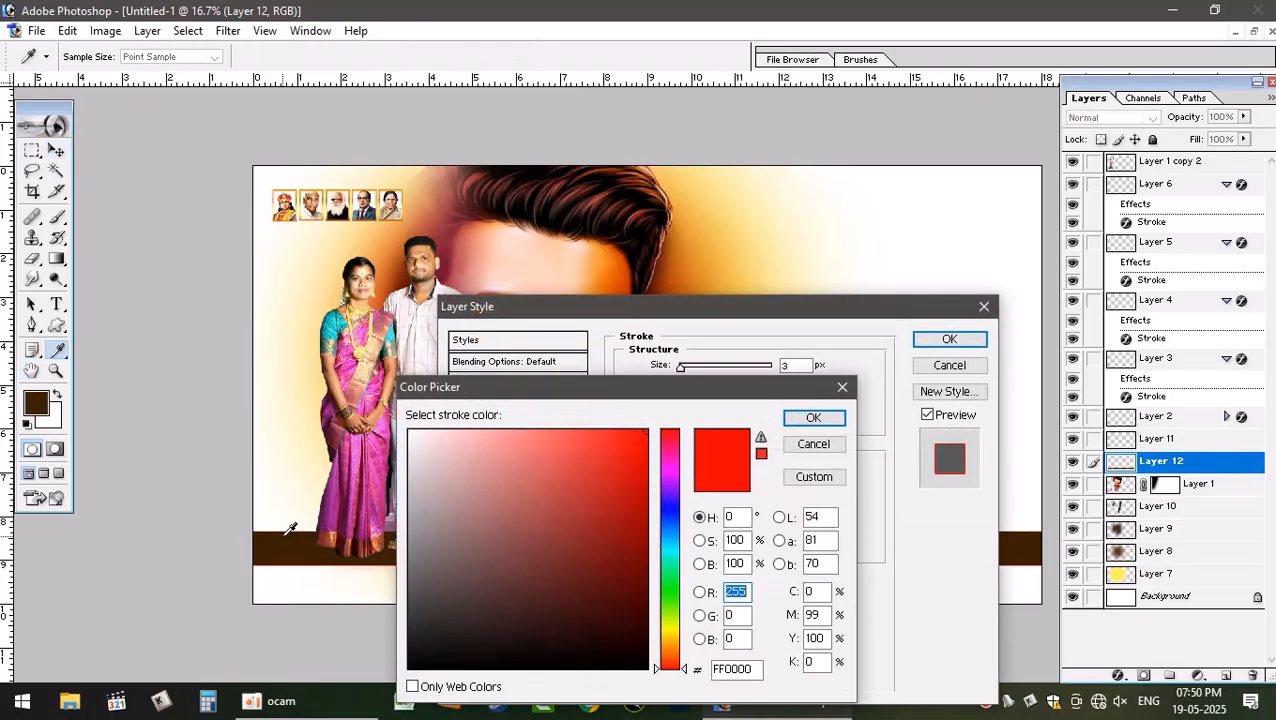
{"action": "left_click", "coordinate": [285, 537]}
{"action": "left_click_drag", "start_coordinate": [644, 594], "coordinate": [638, 581]}
{"action": "left_click", "coordinate": [830, 418]}
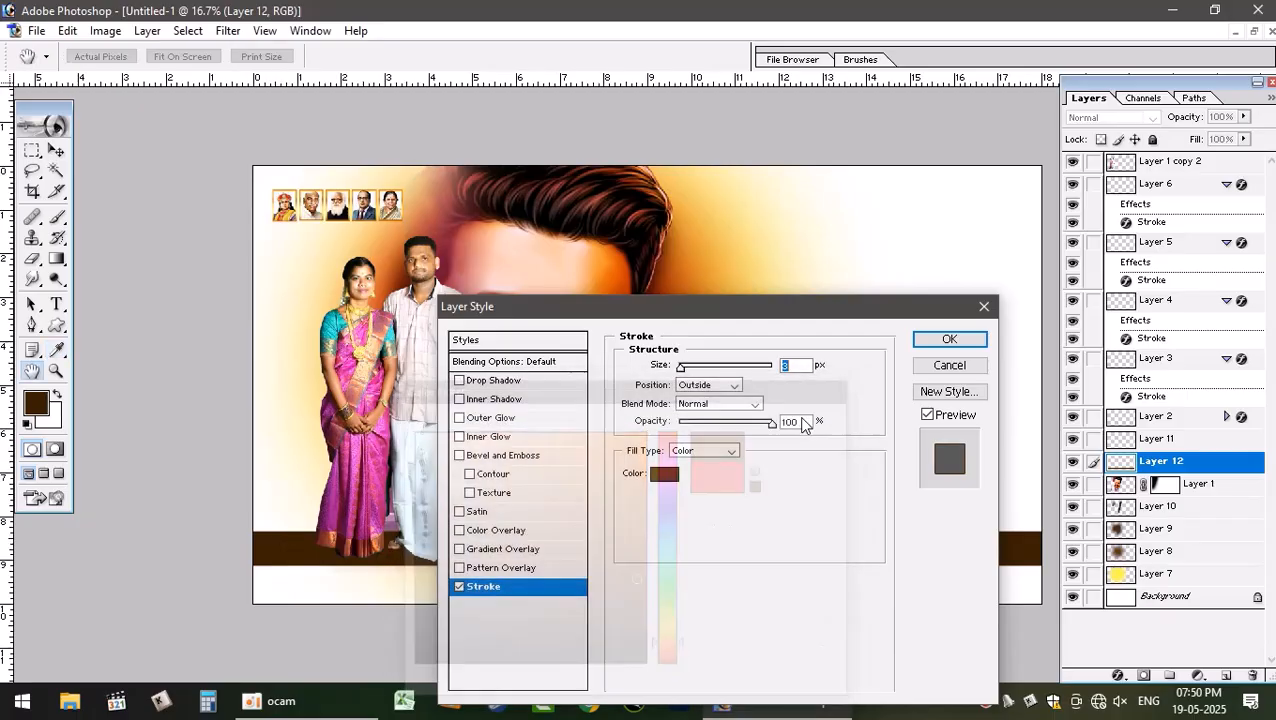
{"action": "left_click_drag", "start_coordinate": [681, 370], "coordinate": [705, 371]}
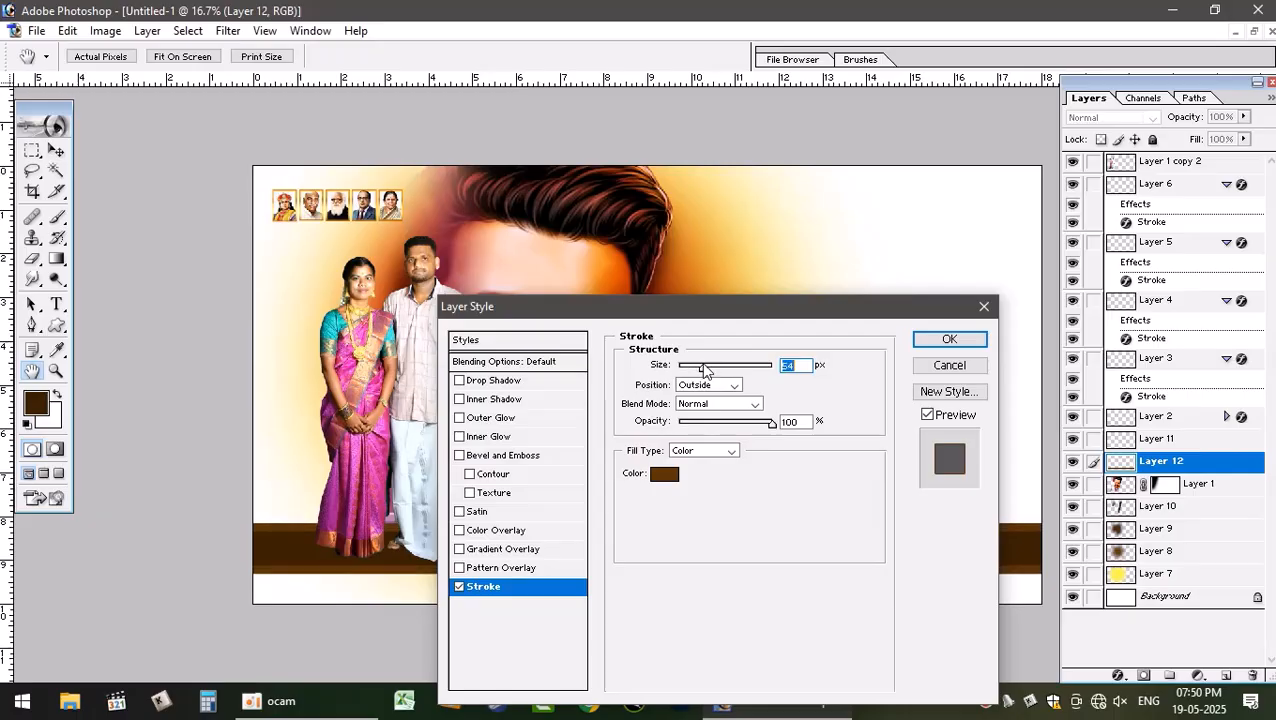
{"action": "mouse_move", "coordinate": [771, 423]}
{"action": "left_mouse_down"}
{"action": "mouse_move", "coordinate": [727, 430]}
{"action": "mouse_move", "coordinate": [749, 430]}
{"action": "left_mouse_up"}
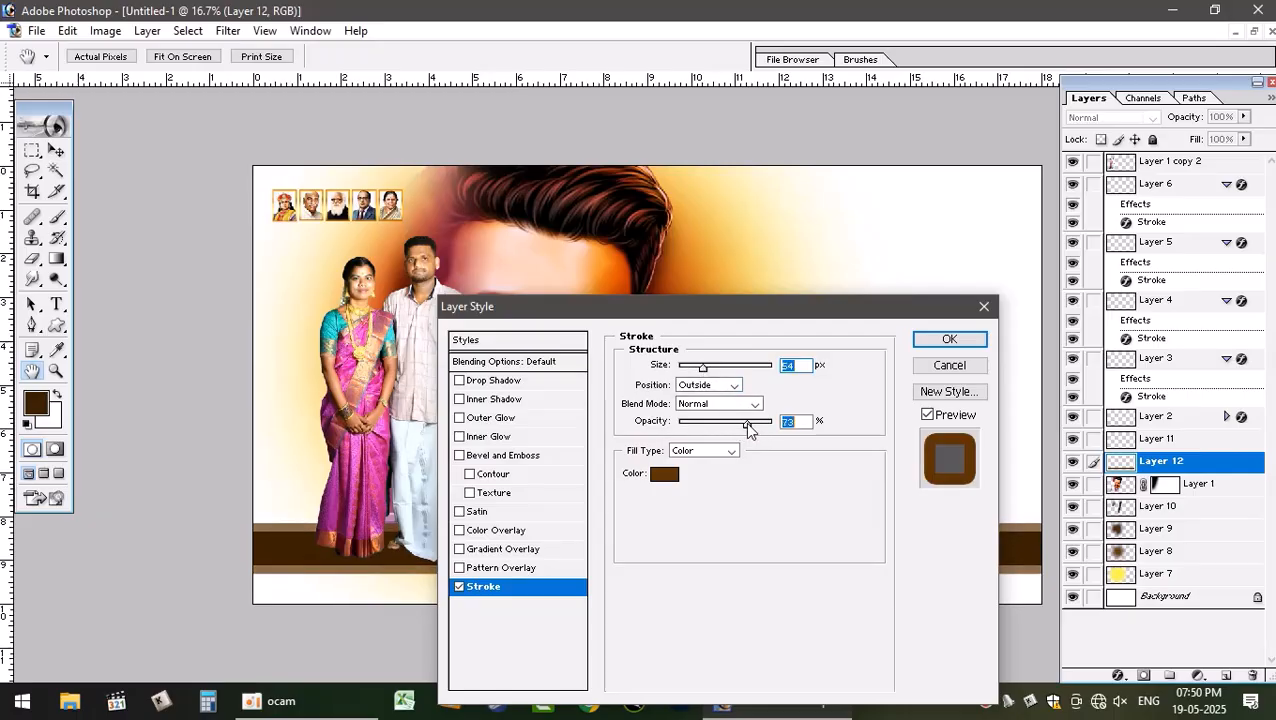
{"action": "left_click", "coordinate": [976, 339]}
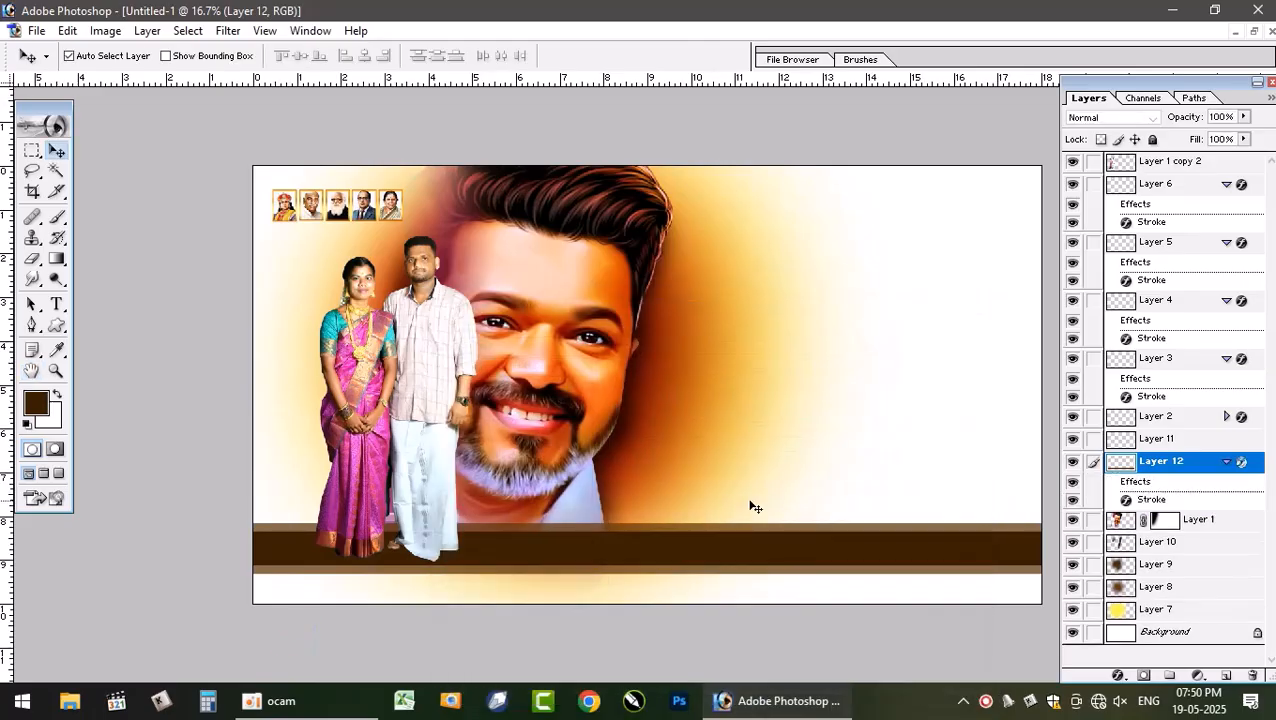
- Select the strip layer and apply Hue/Saturation with saturation +80 and lightness +11
{"action": "right_click", "coordinate": [836, 565]}
{"action": "left_click", "coordinate": [868, 563]}
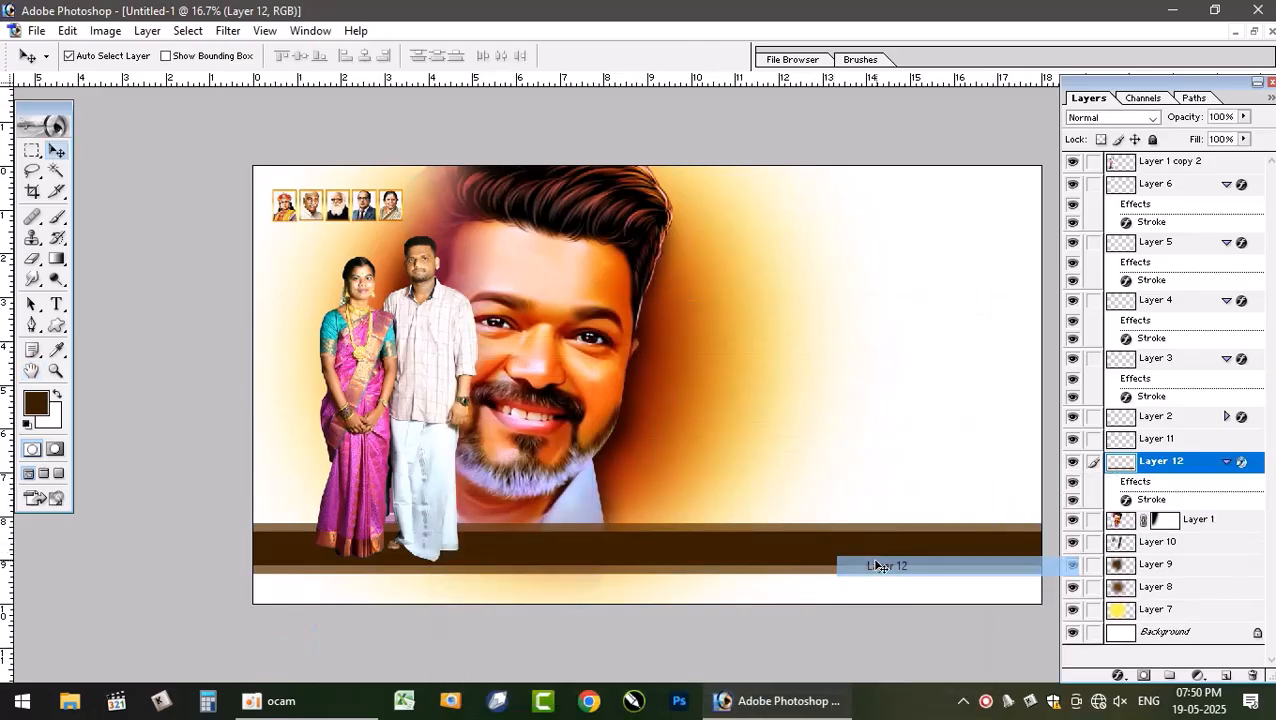
{"action": "key", "text": "ctrl+u"}
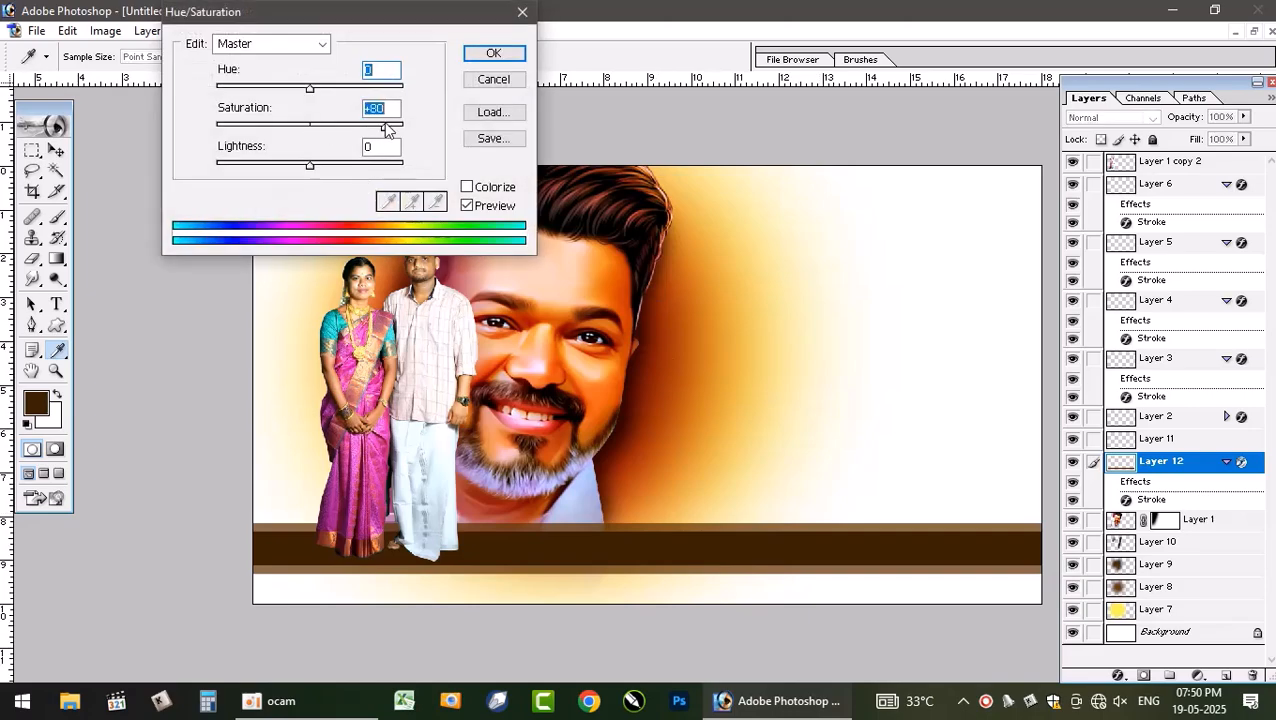
{"action": "mouse_move", "coordinate": [310, 168]}
{"action": "left_mouse_down"}
{"action": "mouse_move", "coordinate": [336, 165]}
{"action": "mouse_move", "coordinate": [321, 168]}
{"action": "left_mouse_up"}
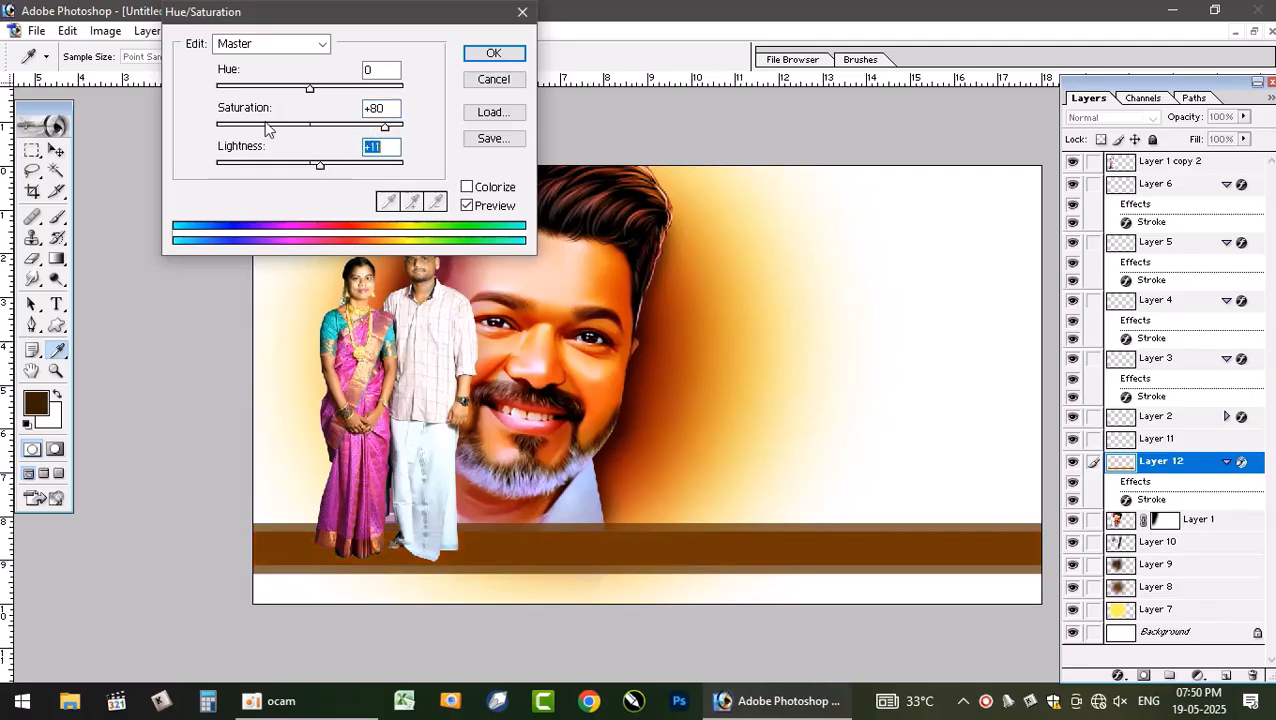
{"action": "left_click", "coordinate": [490, 52]}
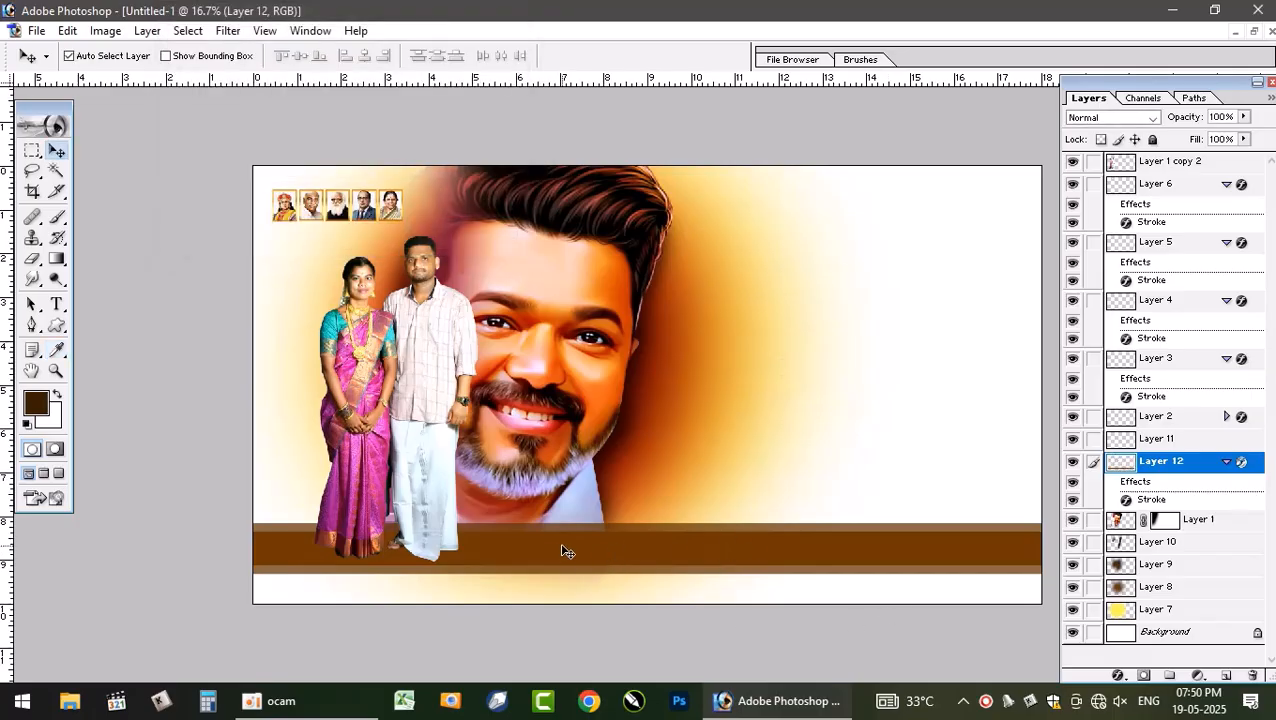
- Darken the strip slightly with Hue/Saturation lightness set to -5
{"action": "key", "text": "ctrl+u"}
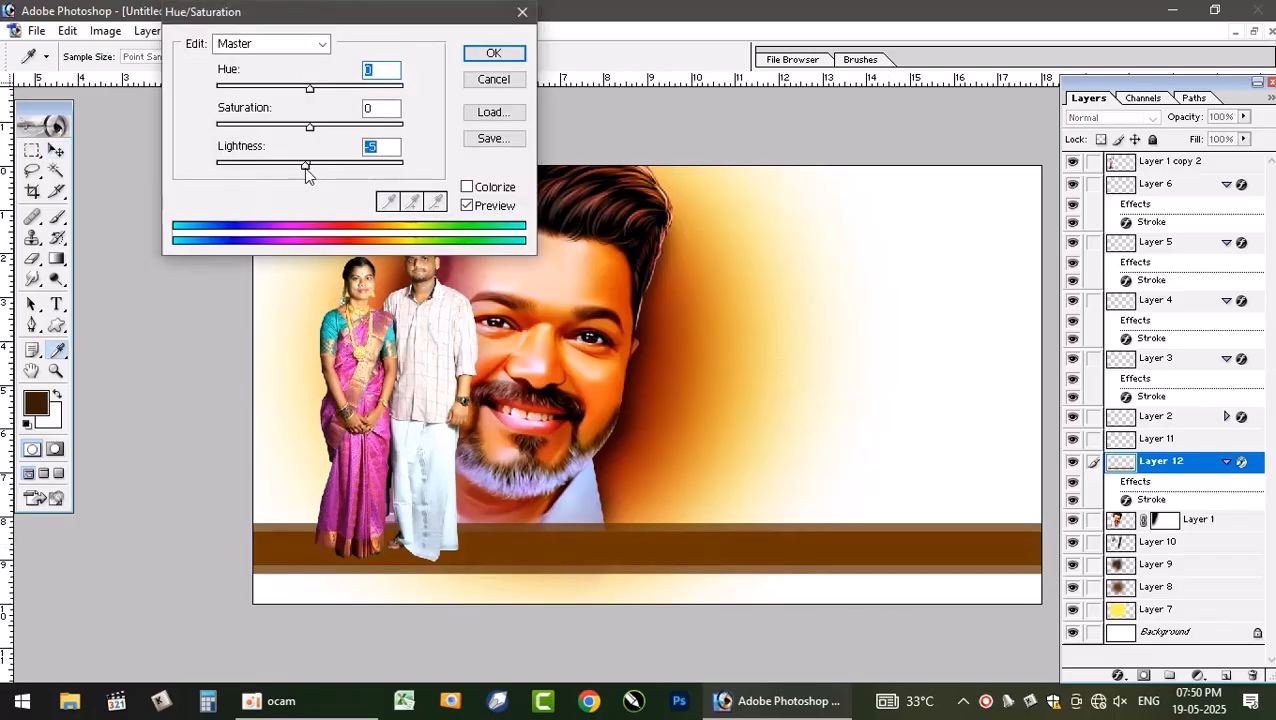
{"action": "left_click_drag", "start_coordinate": [306, 172], "coordinate": [296, 176]}
{"action": "key", "text": "Return"}
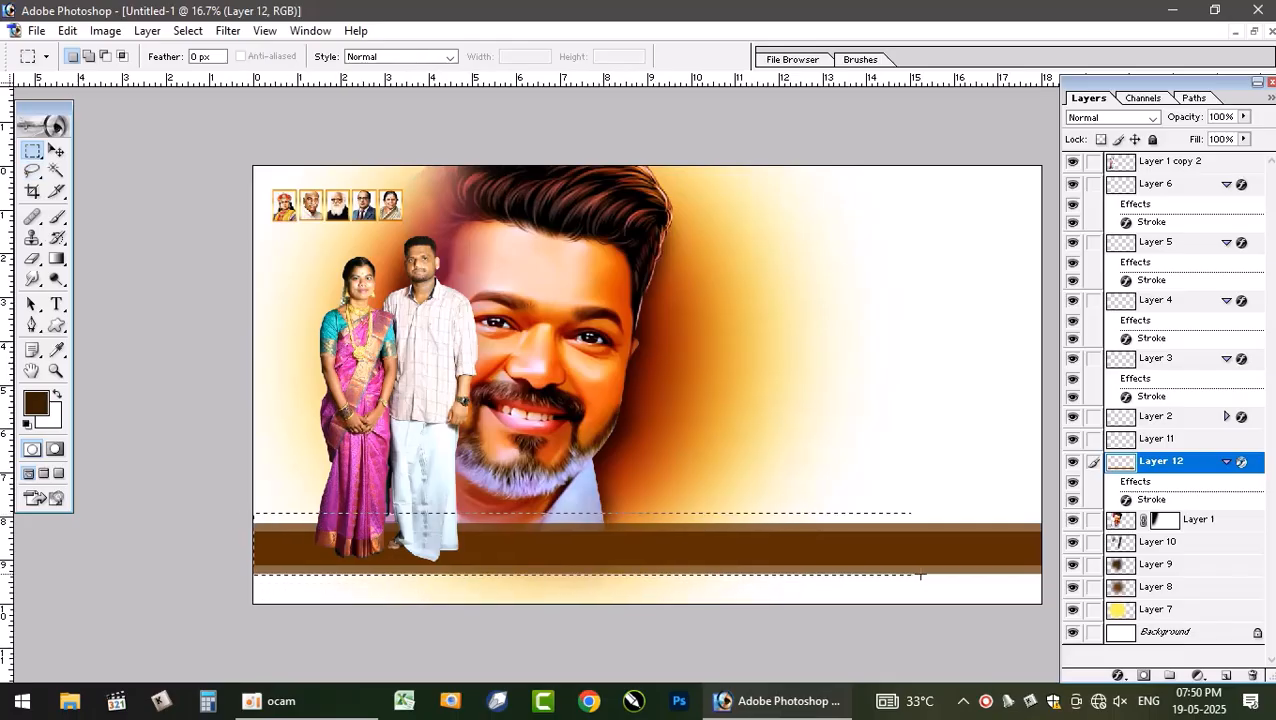
- Widen the strip selection across the canvas, copy it to a new layer and fill it with dark brown
{"action": "left_click_drag", "start_coordinate": [1030, 581], "coordinate": [1042, 581]}
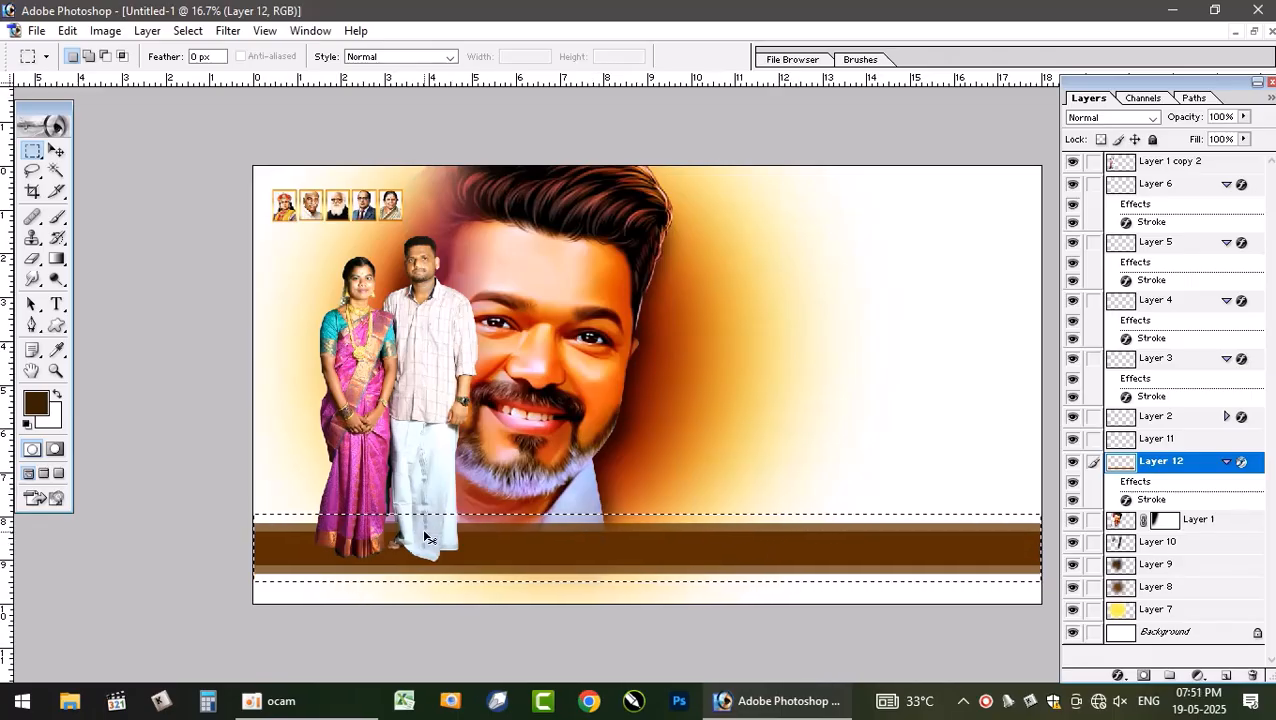
{"action": "key", "text": "ctrl+j"}
{"action": "key", "text": "alt+BackSpace"}
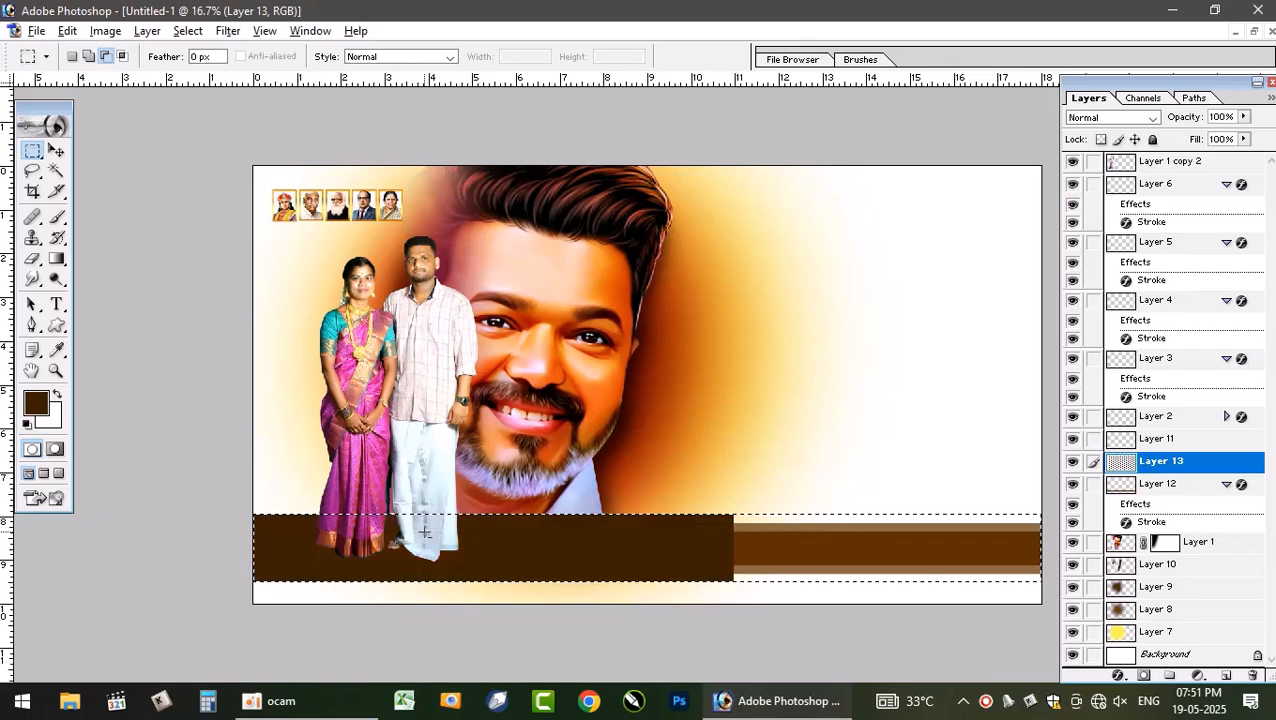
{"action": "key", "text": "ctrl+d"}
{"action": "key", "text": "b"}
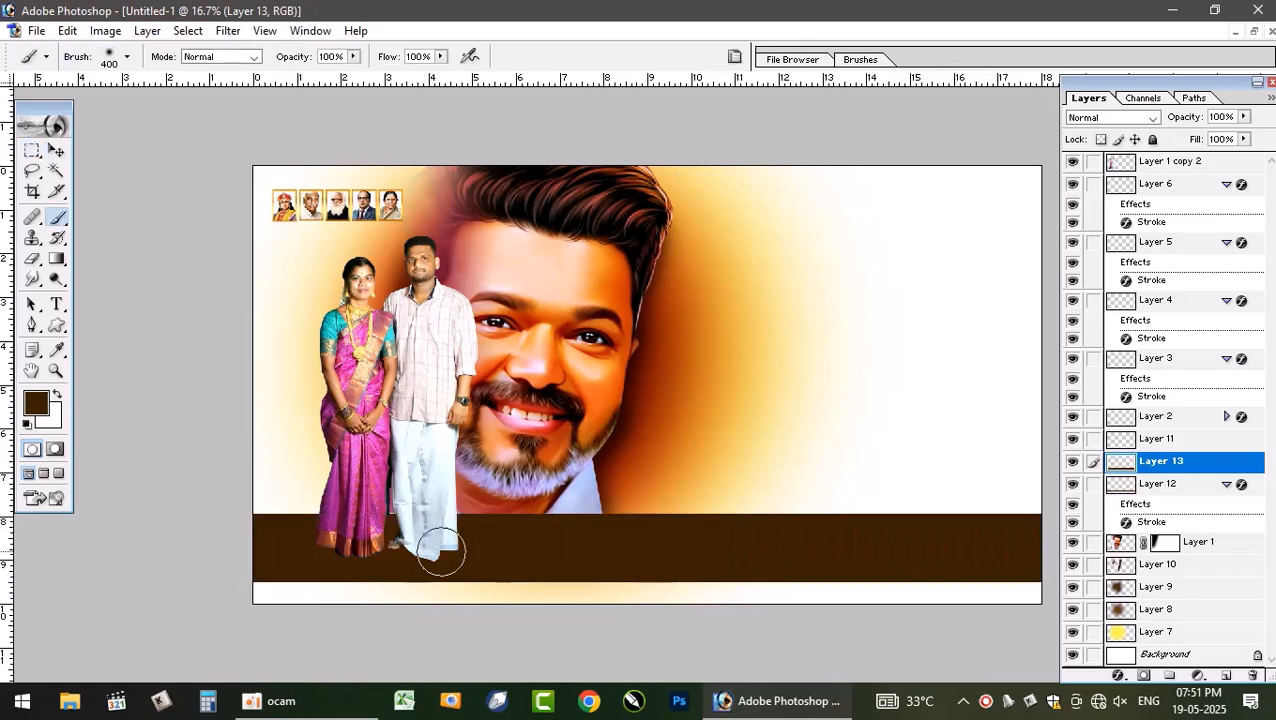
- Lighten the new strip layer with Hue/Saturation, raising saturation and setting lightness to +38
{"action": "key", "text": "ctrl+u"}
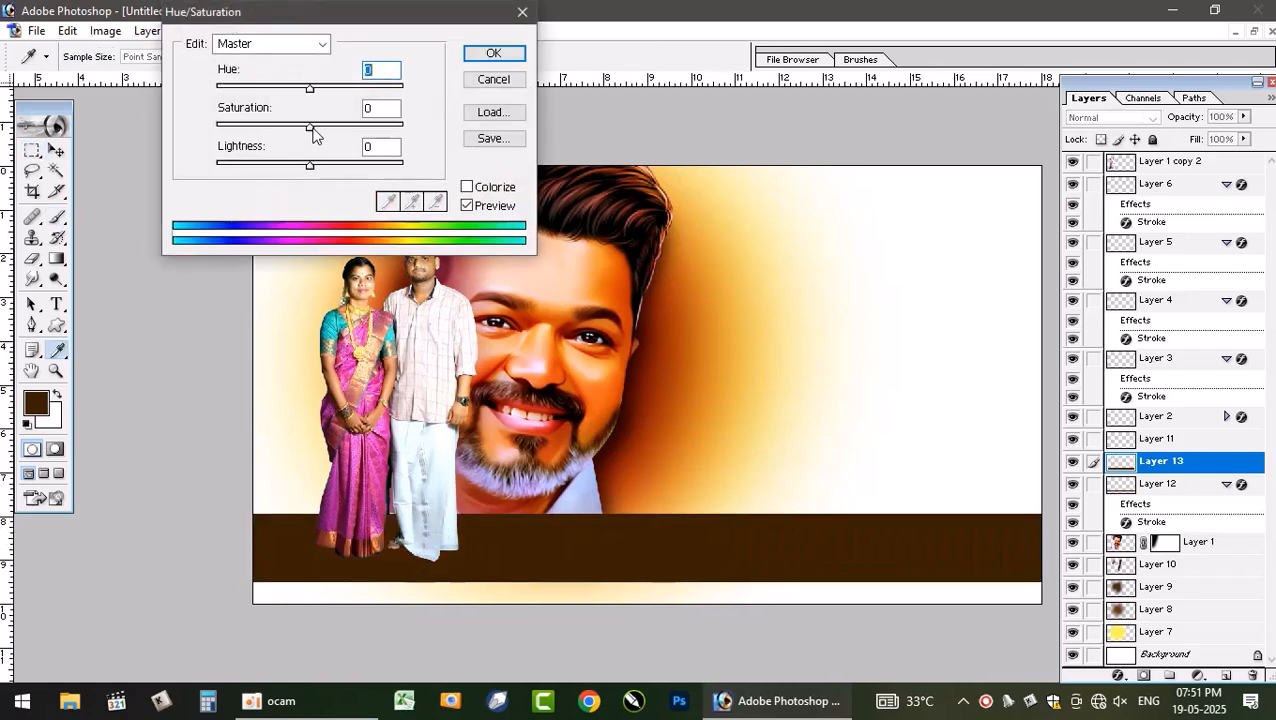
{"action": "left_click_drag", "start_coordinate": [310, 127], "coordinate": [400, 126]}
{"action": "left_click_drag", "start_coordinate": [307, 165], "coordinate": [346, 178]}
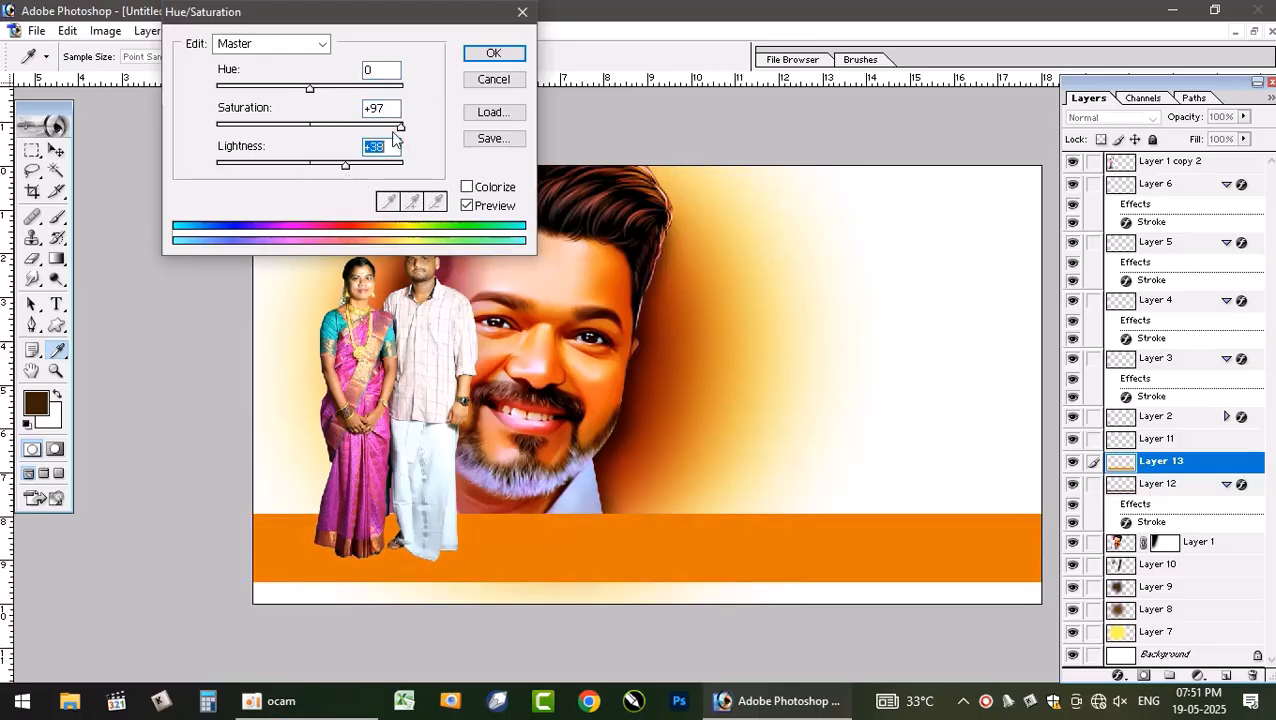
{"action": "left_click_drag", "start_coordinate": [400, 127], "coordinate": [372, 127]}
{"action": "key", "text": "Return"}
{"action": "key", "text": "b"}
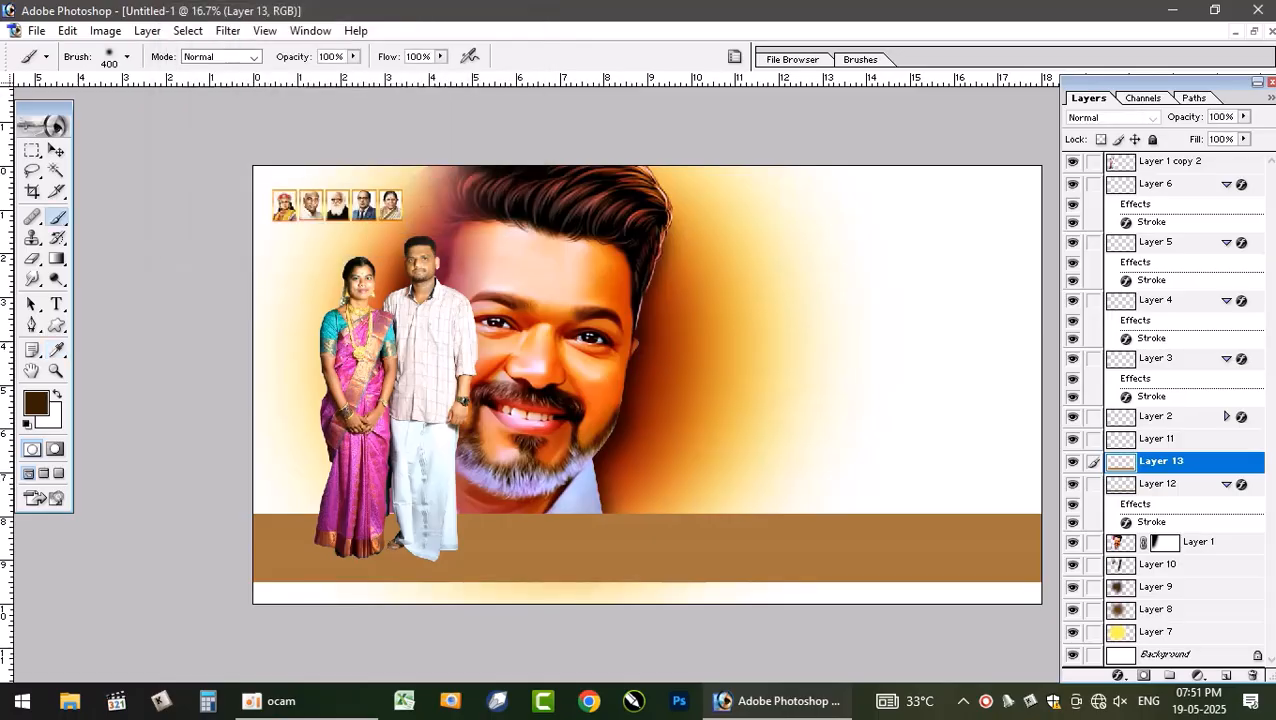
- Reorder Layer 13 so it sits just above the portrait layer, below Layer 12
{"action": "key", "text": "ctrl+shift+bracketleft"}
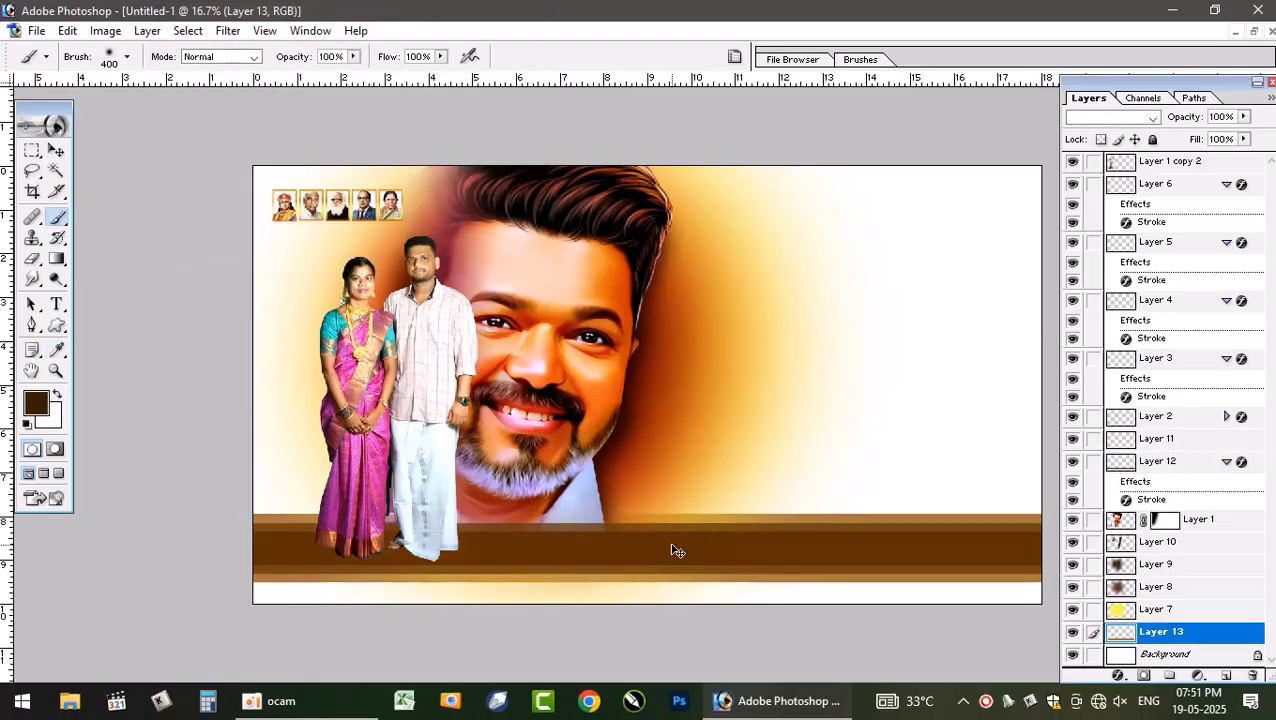
{"action": "key", "text": "ctrl+bracketright"}
{"action": "key", "text": "ctrl+bracketright"}
{"action": "key", "text": "ctrl+bracketright"}
{"action": "key", "text": "ctrl+bracketright"}
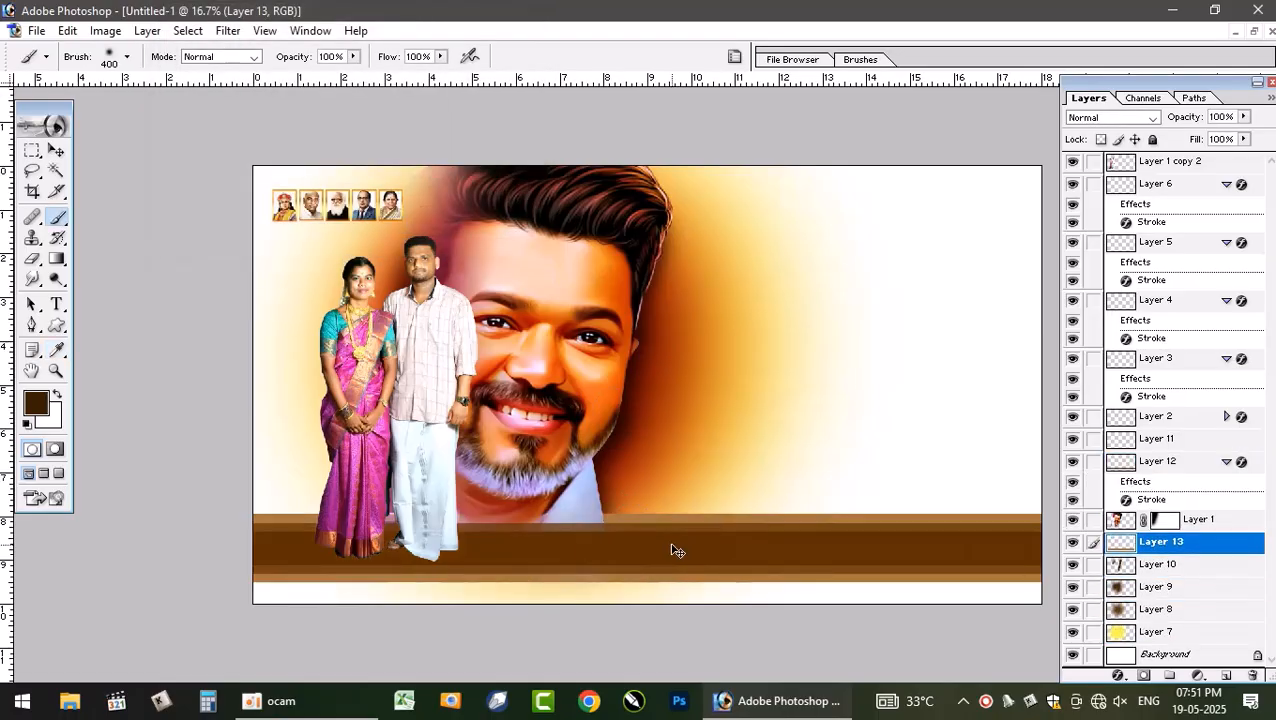
{"action": "key", "text": "ctrl+bracketright"}
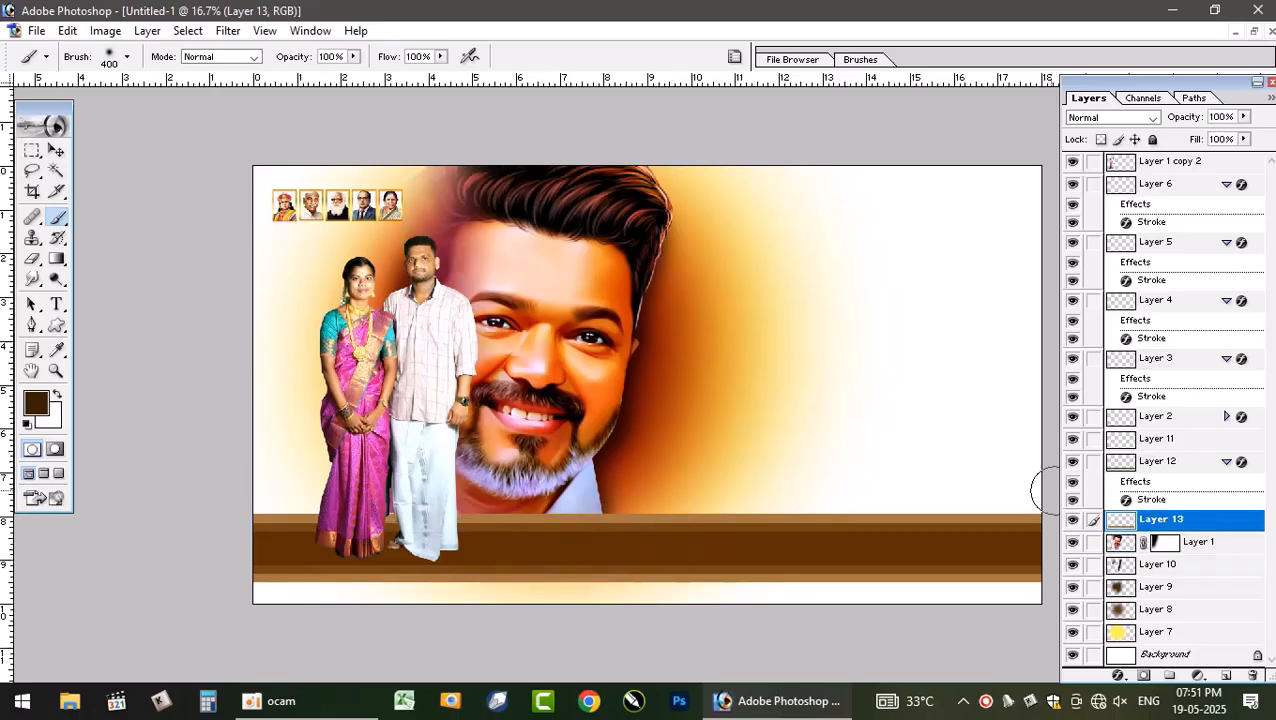
- Sample the strip colour, set the foreground to tan C69054 and fill Layer 13's contents with it
{"action": "left_click", "coordinate": [57, 349]}
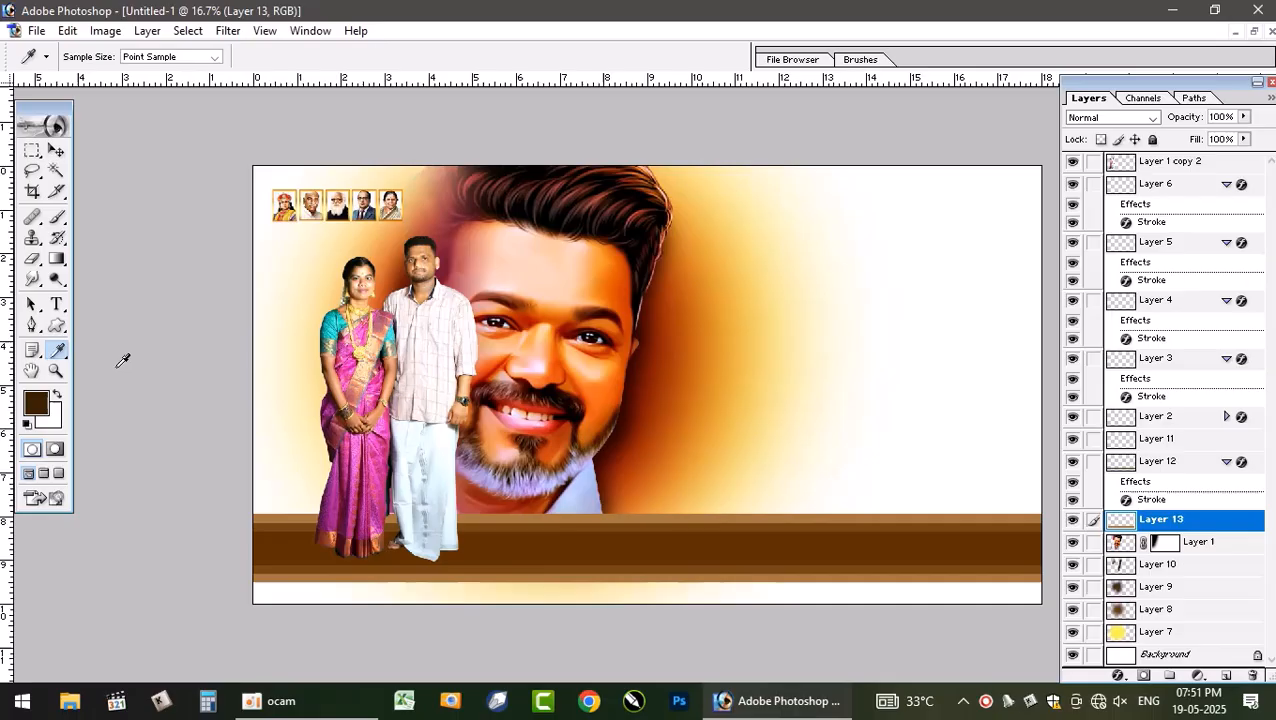
{"action": "left_click", "coordinate": [834, 510]}
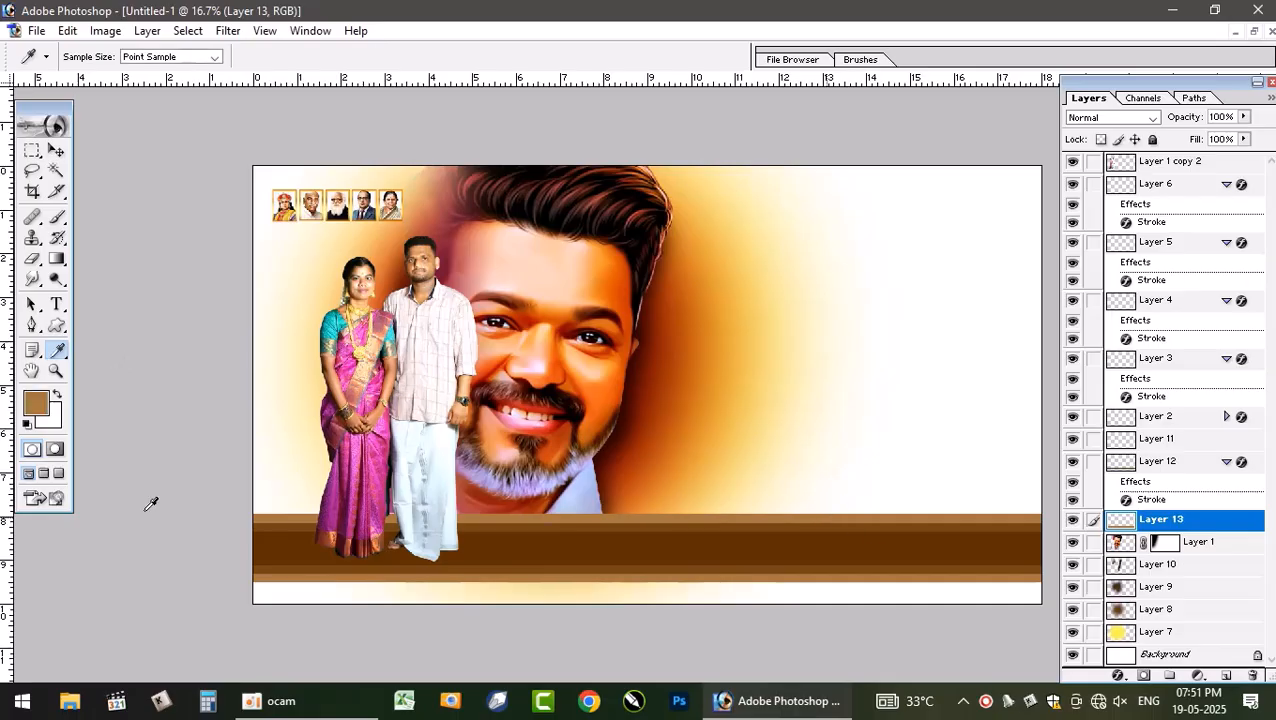
{"action": "left_click", "coordinate": [40, 412]}
{"action": "left_click_drag", "start_coordinate": [556, 486], "coordinate": [546, 483]}
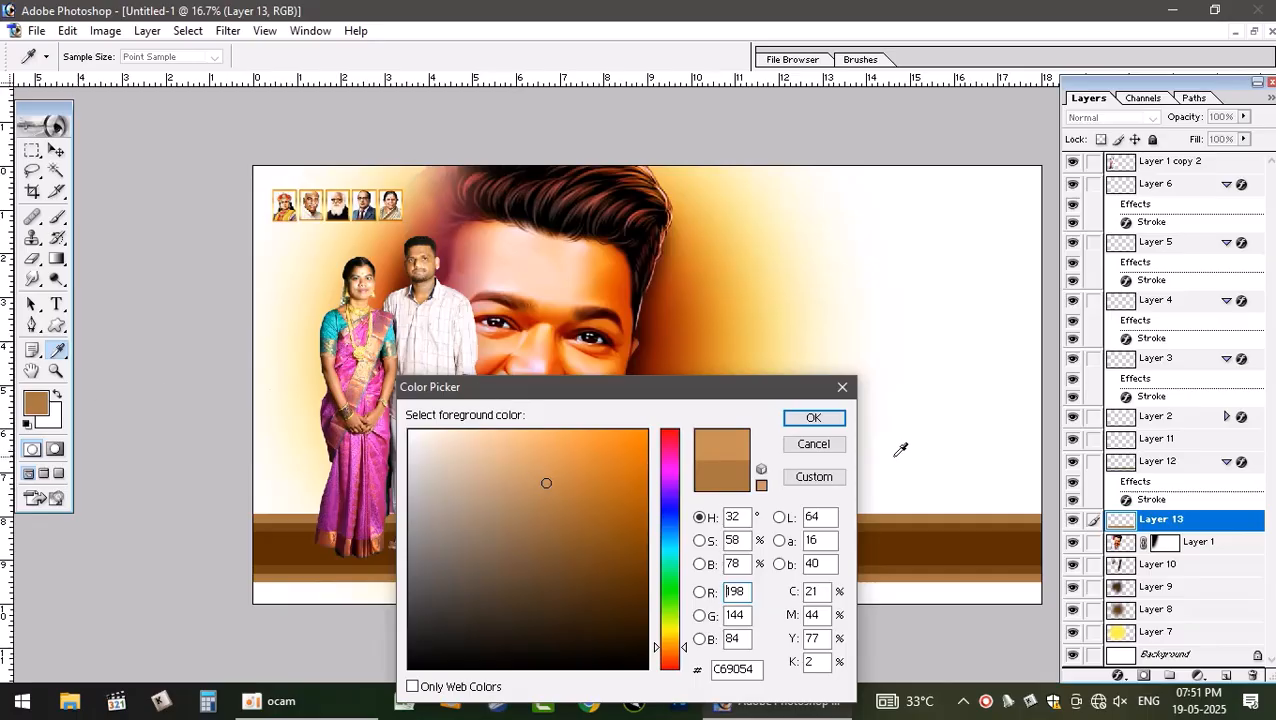
{"action": "left_click", "coordinate": [815, 418]}
{"action": "left_click", "coordinate": [1124, 524], "text": "ctrl"}
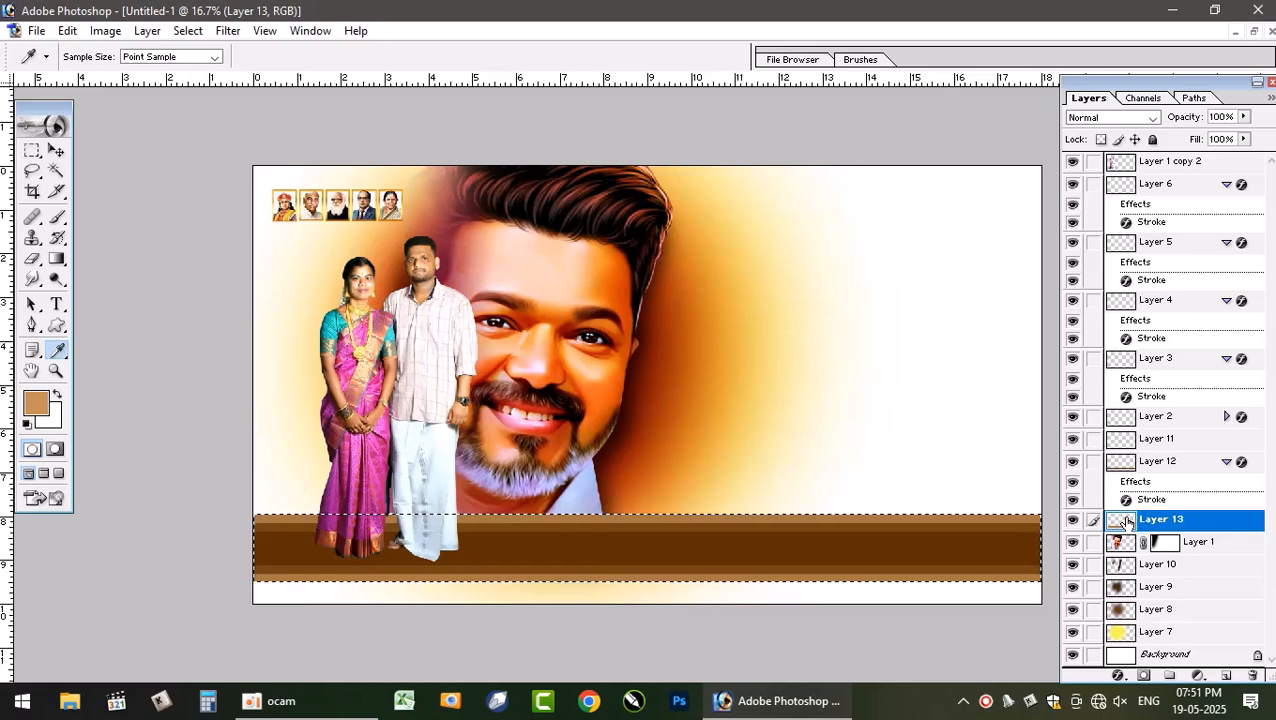
{"action": "key", "text": "alt+BackSpace"}
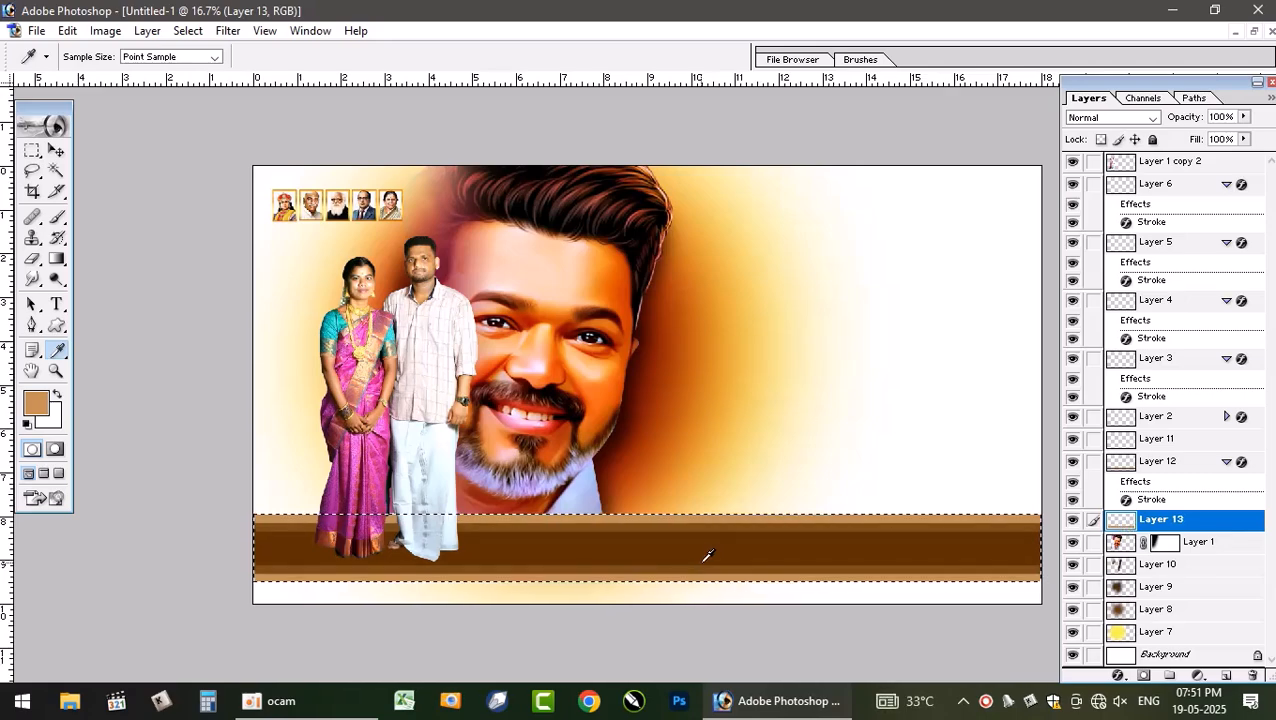
{"action": "key", "text": "ctrl+d"}
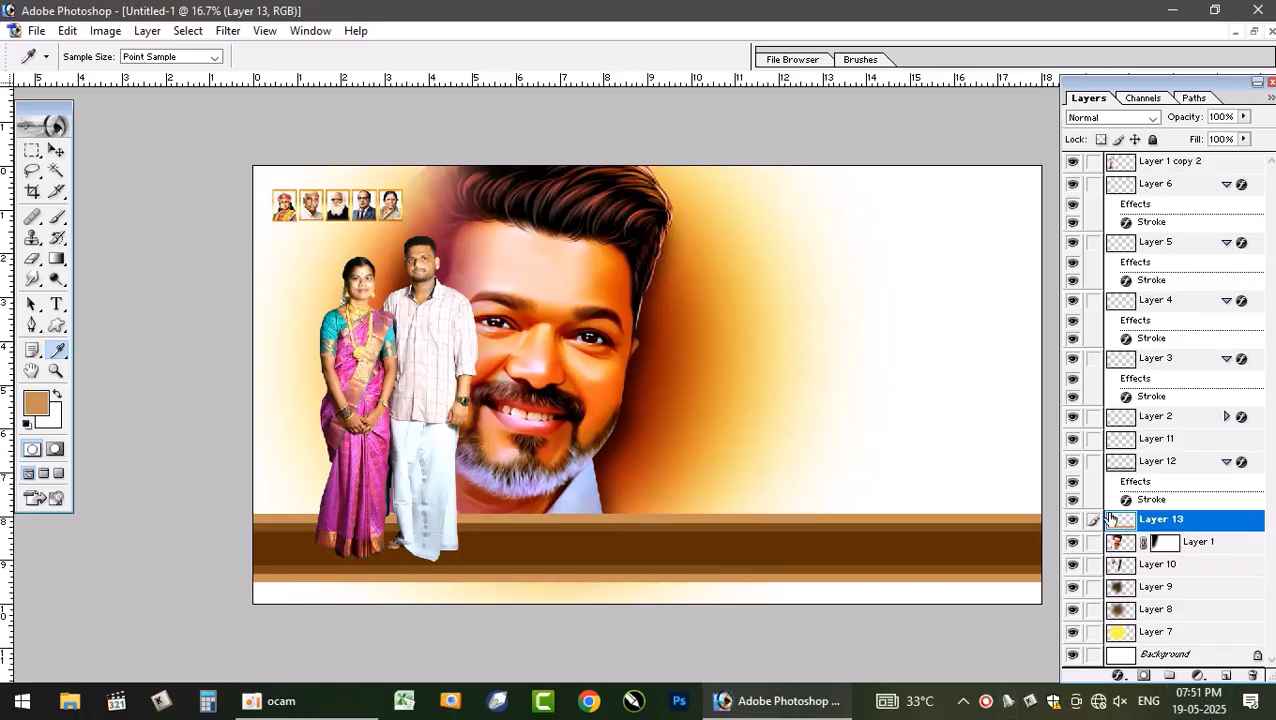
- Duplicate Layer 13, move the copy below it and stretch it upward to about 119% height
{"action": "key", "text": "ctrl+j"}
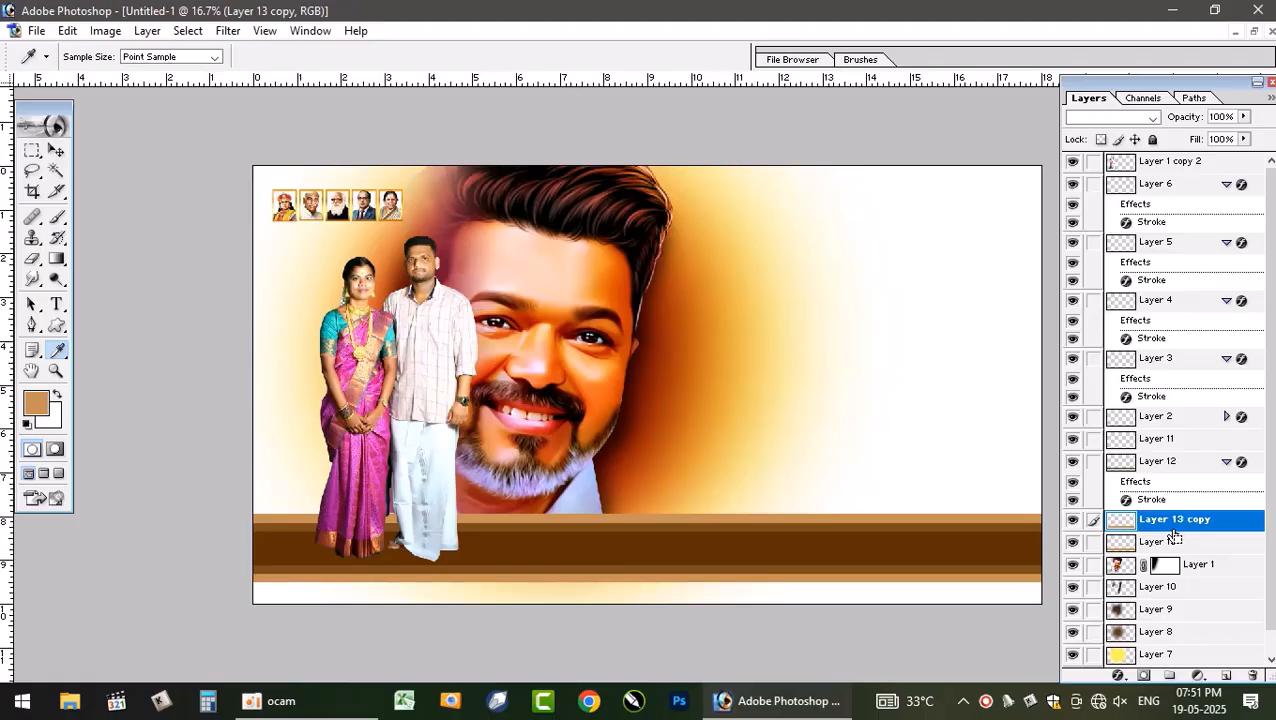
{"action": "key", "text": "ctrl+bracketleft"}
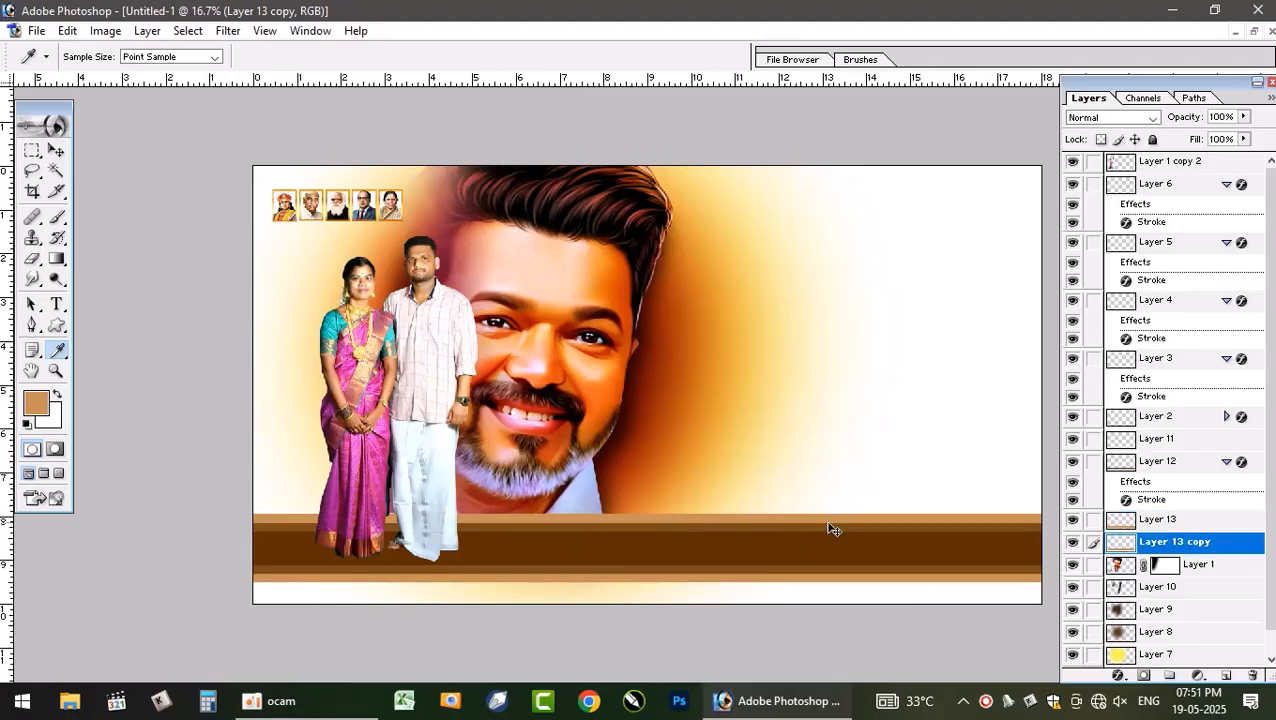
{"action": "key", "text": "ctrl+t"}
{"action": "left_click_drag", "start_coordinate": [661, 507], "coordinate": [661, 500]}
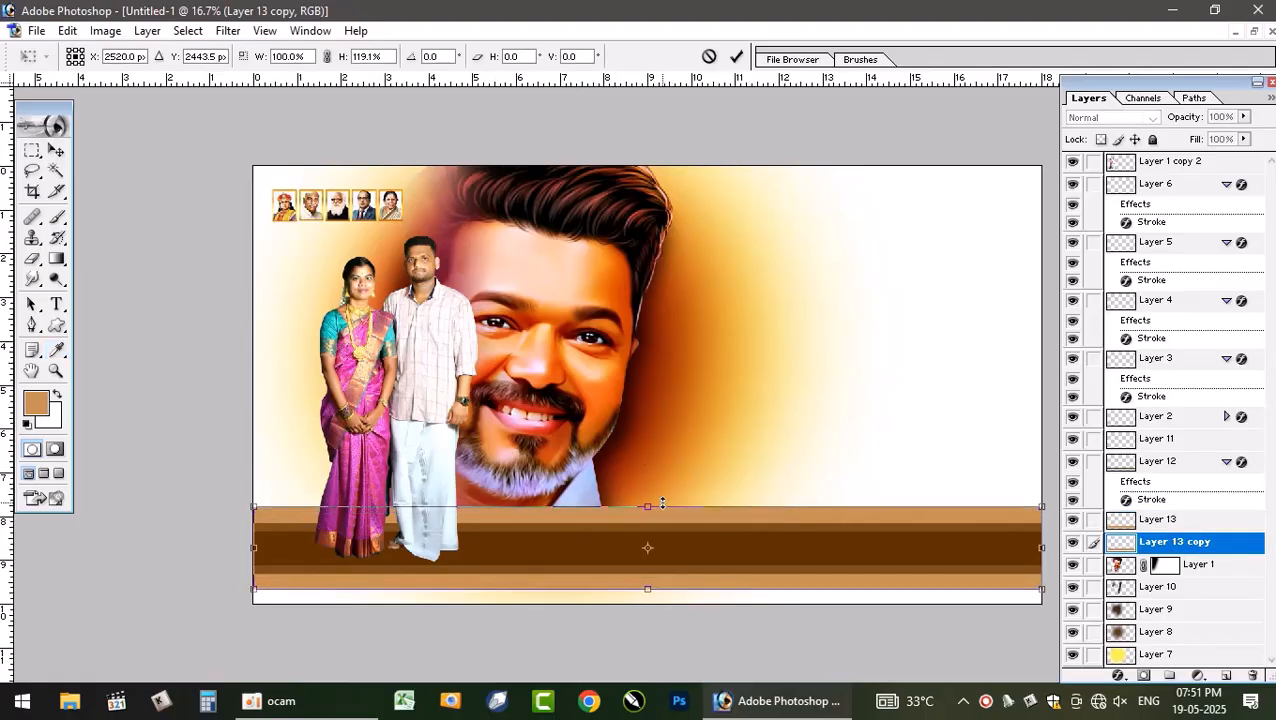
{"action": "key", "text": "i"}
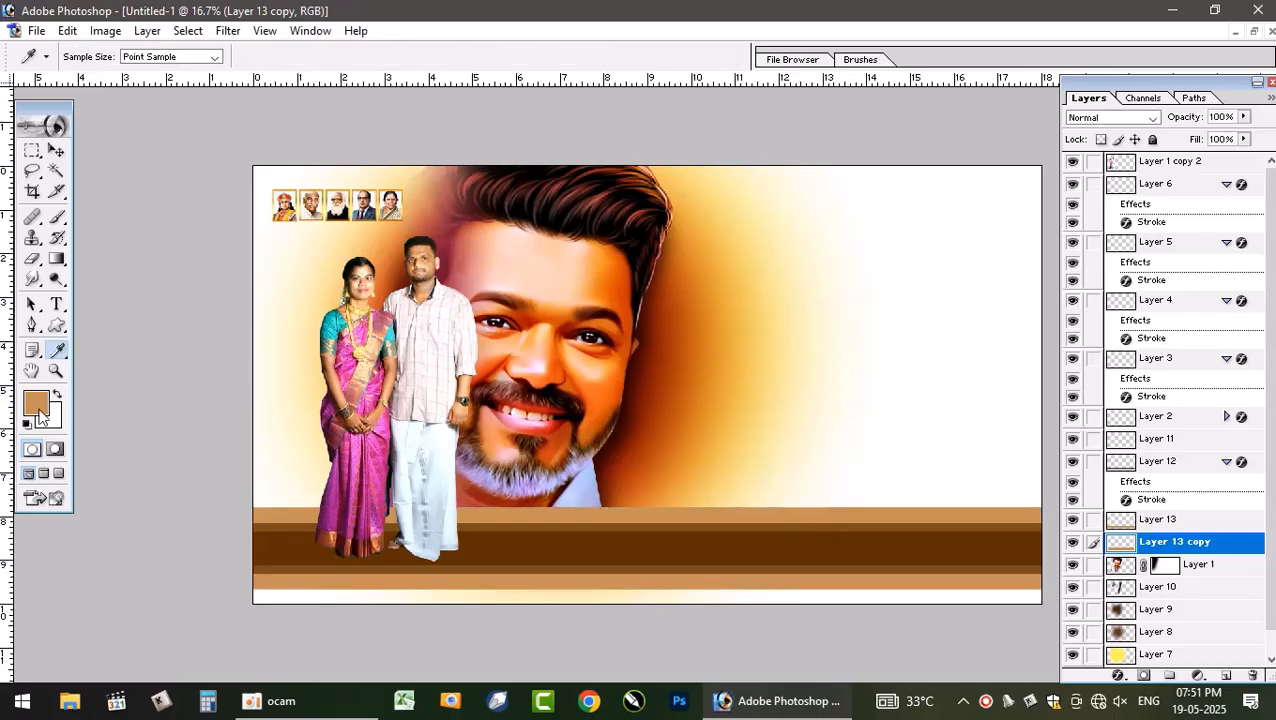
- Fill the Layer 13 copy's contents with a lighter tan E2B582 and deselect
{"action": "left_click", "coordinate": [37, 403]}
{"action": "left_click_drag", "start_coordinate": [536, 494], "coordinate": [510, 457]}
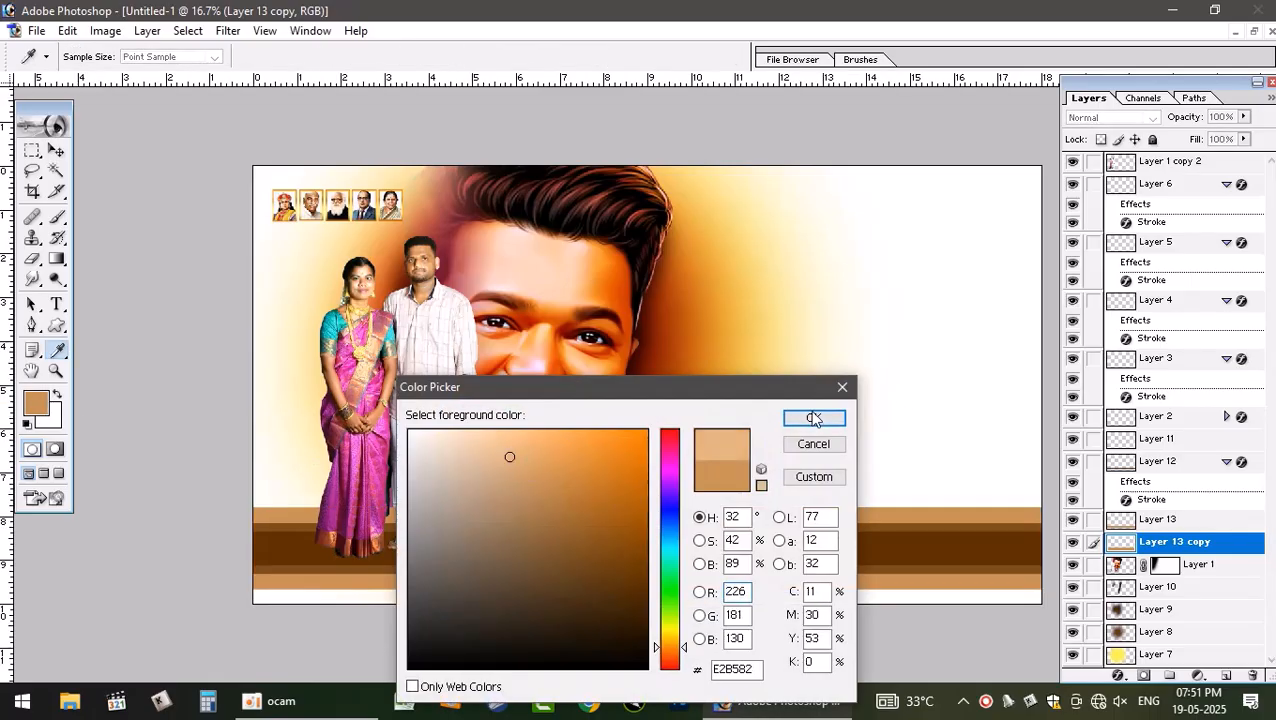
{"action": "left_click", "coordinate": [813, 418]}
{"action": "left_click", "coordinate": [1125, 549], "text": "ctrl"}
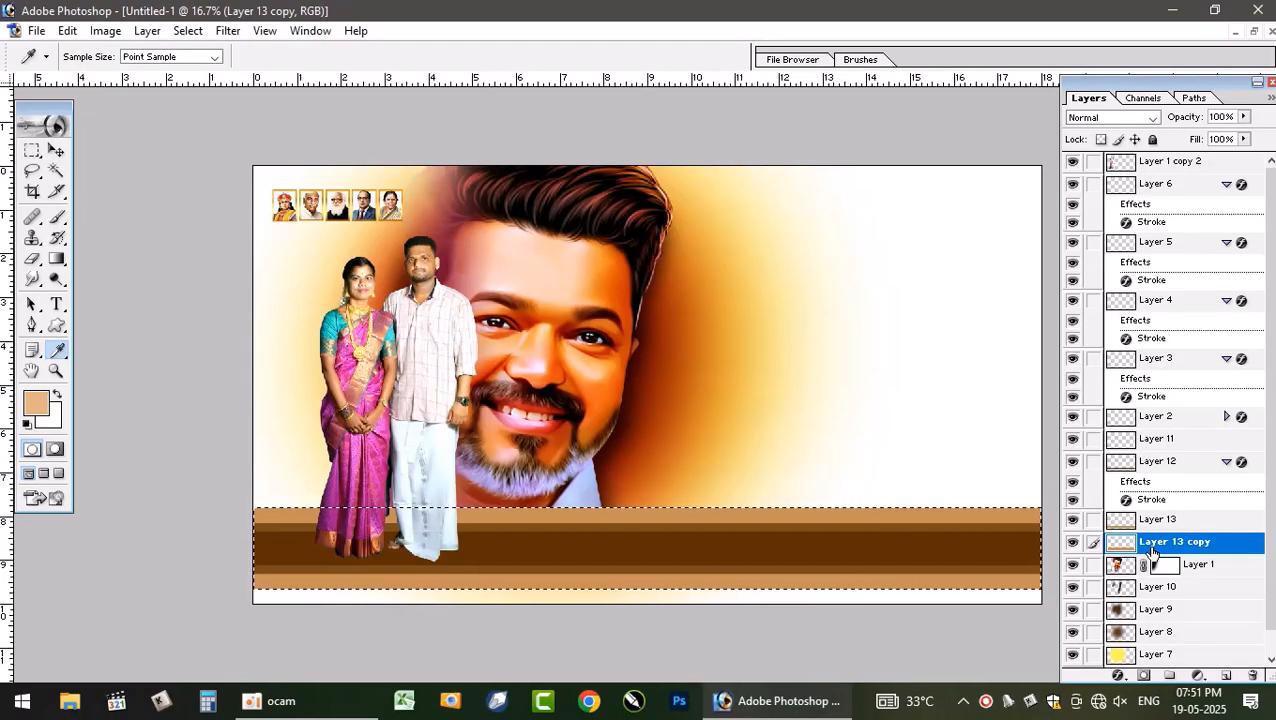
{"action": "key", "text": "ctrl+d"}
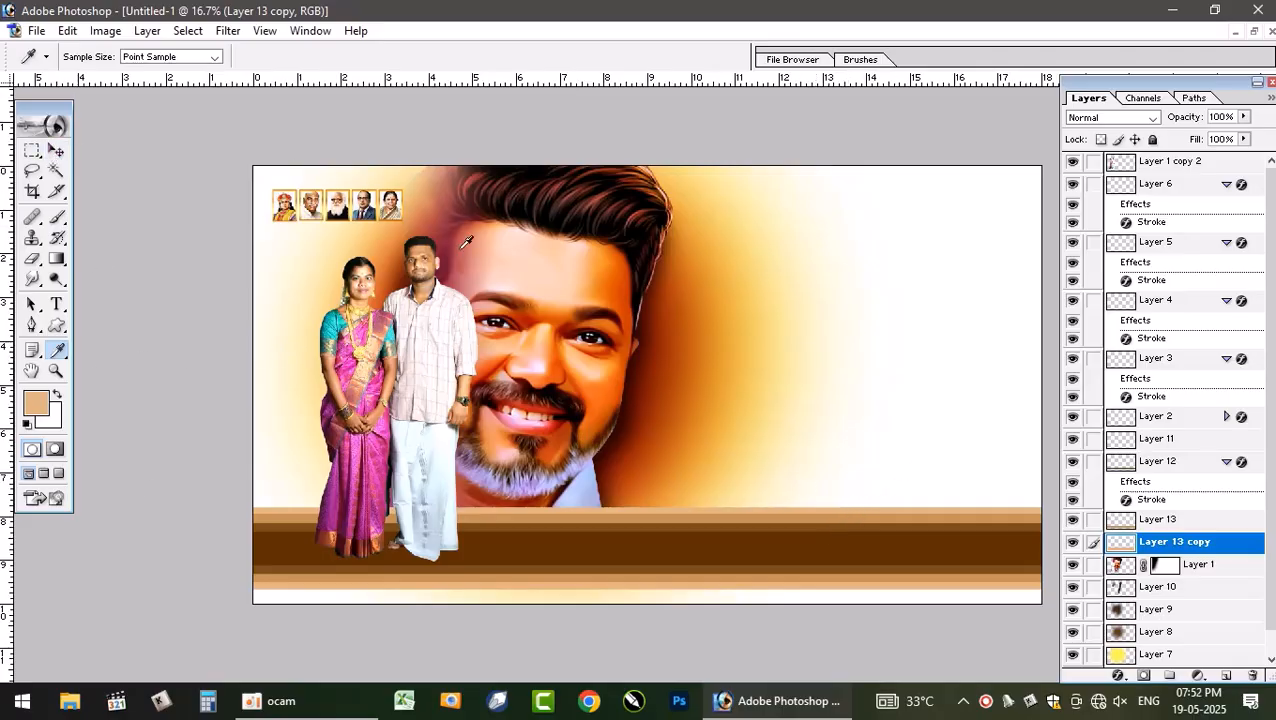
- Nudge the linked couple photo and large portrait layers slightly to the left
{"action": "key", "text": "v"}
{"action": "left_click", "coordinate": [570, 341]}
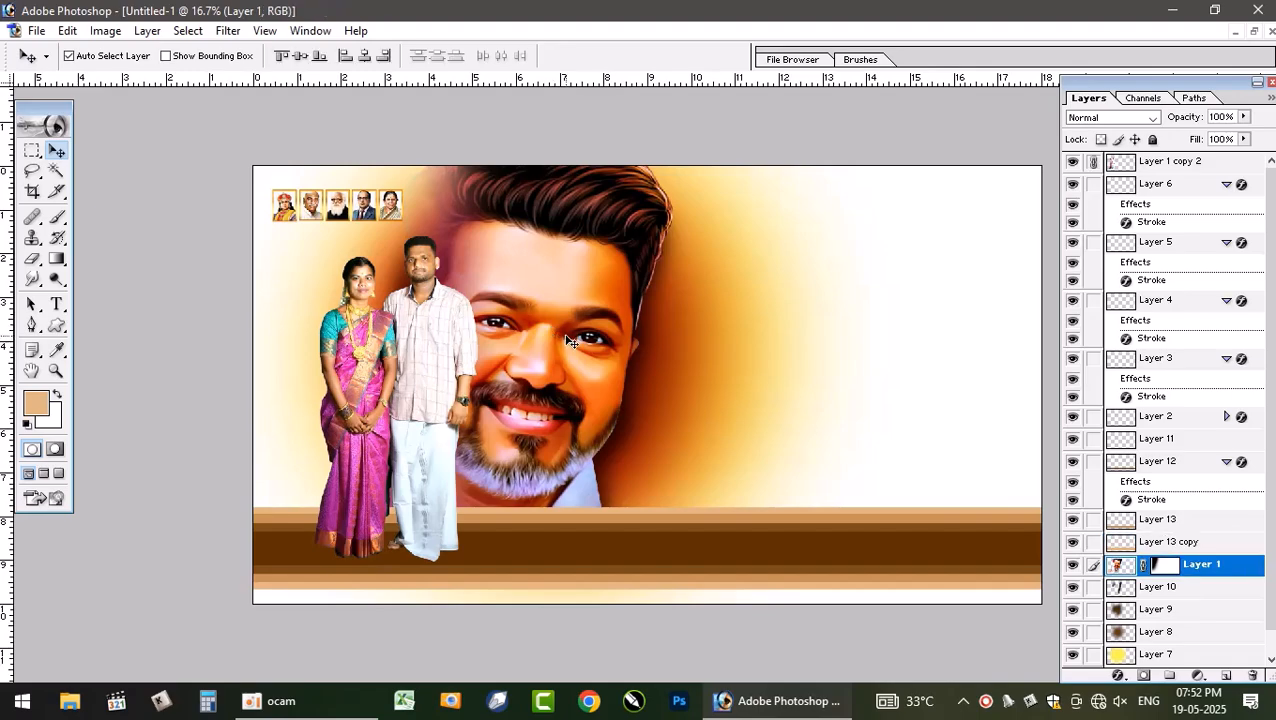
{"action": "left_click", "coordinate": [425, 411]}
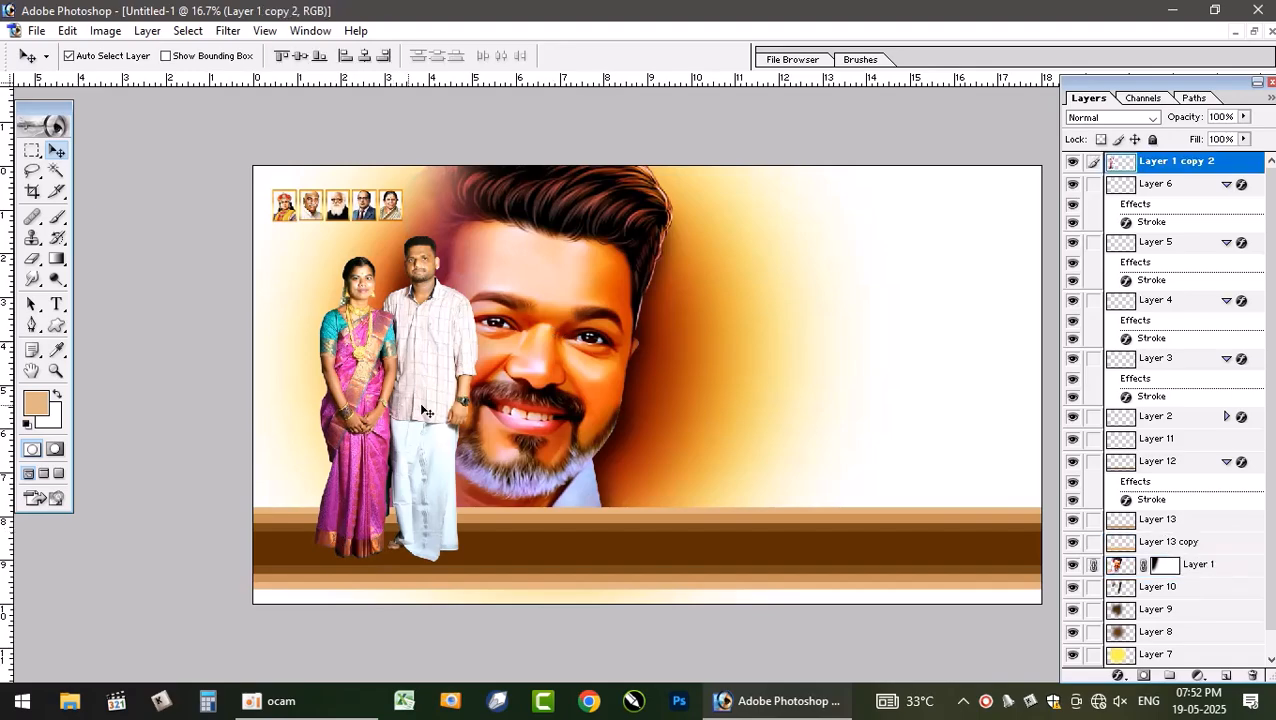
{"action": "left_click_drag", "start_coordinate": [533, 379], "coordinate": [517, 379]}
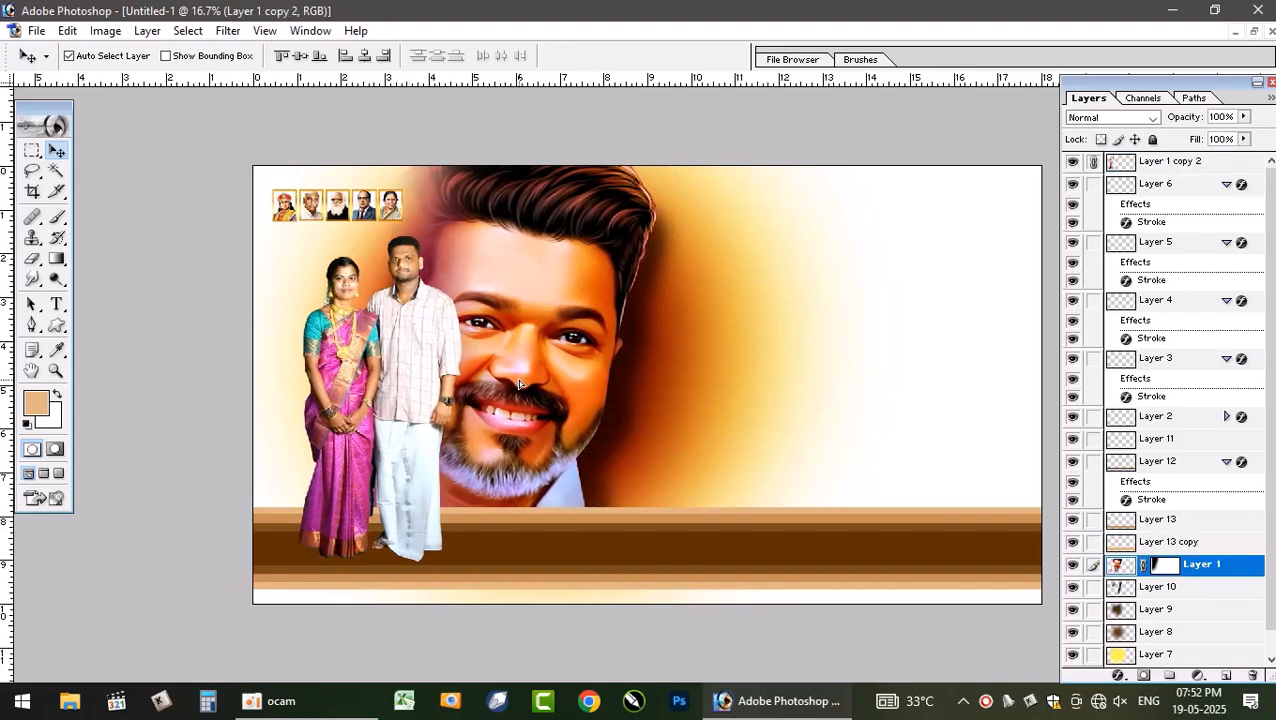
{"action": "left_click", "coordinate": [632, 379]}
{"action": "left_click_drag", "start_coordinate": [632, 379], "coordinate": [614, 385]}
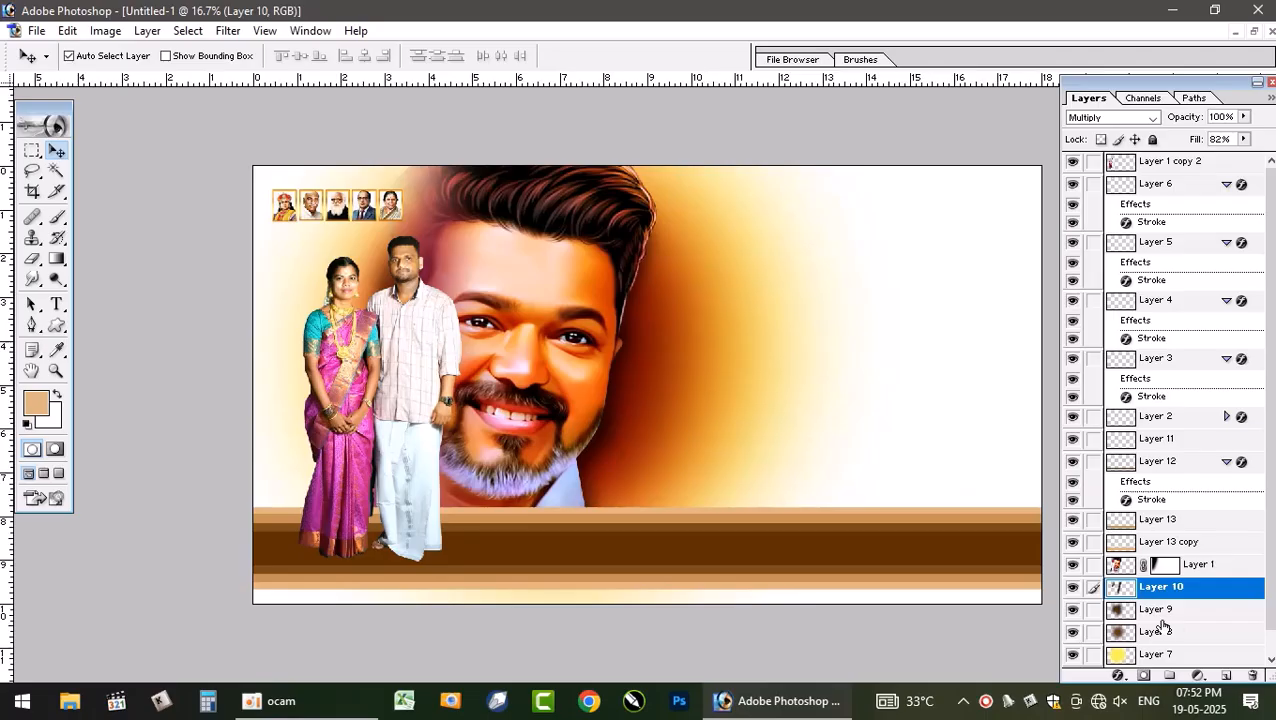
- Link Layer 7 with the glow Layers 8 and 9 and nudge them slightly up and left
{"action": "left_click", "coordinate": [1130, 612]}
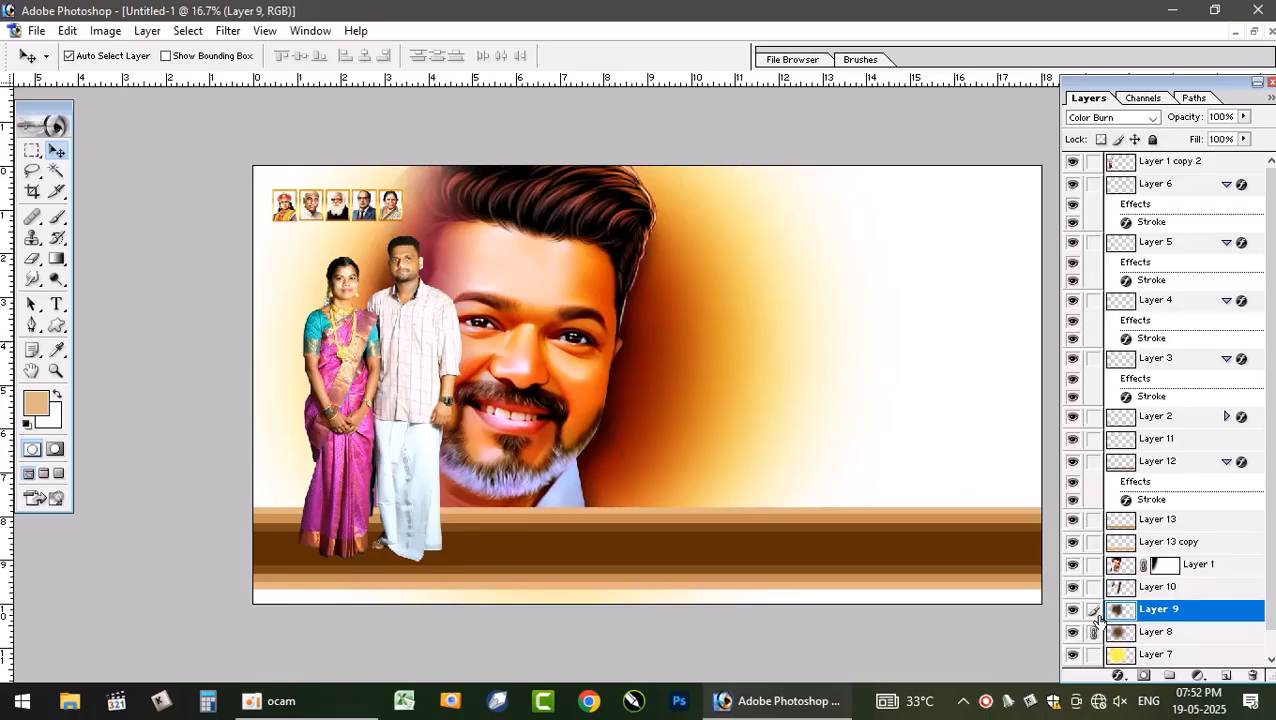
{"action": "left_click", "coordinate": [1092, 655]}
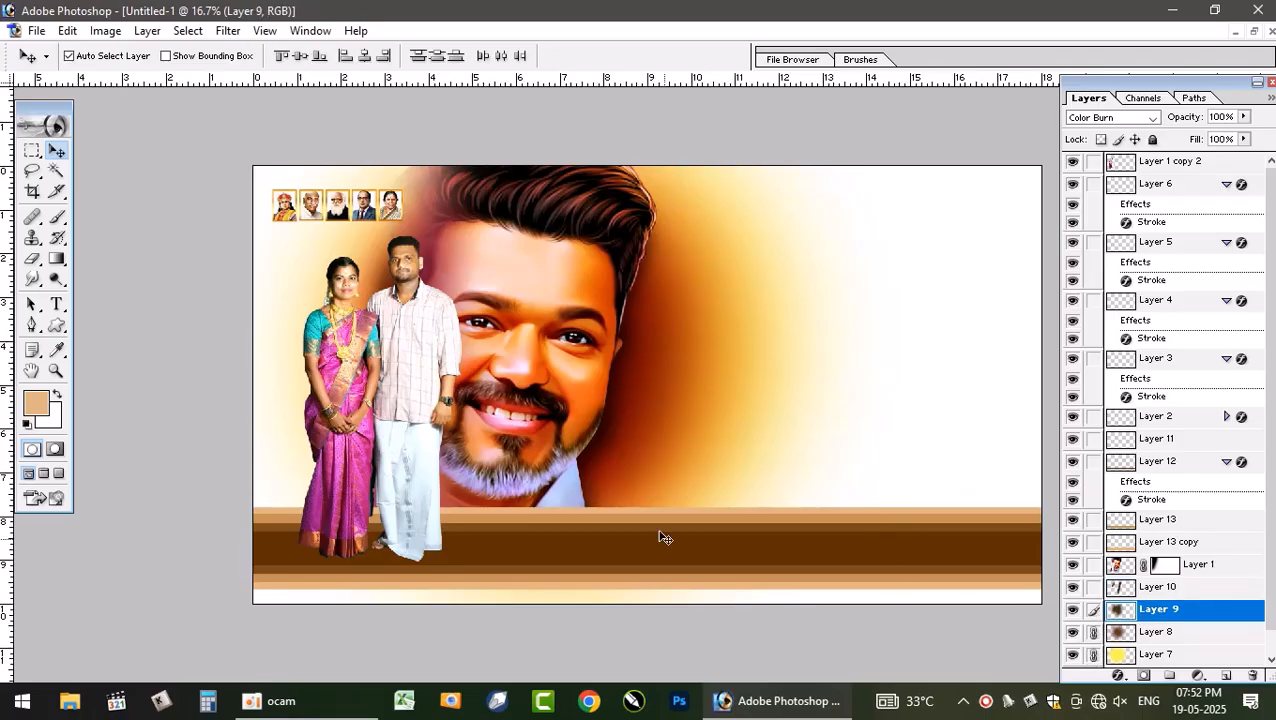
{"action": "left_click_drag", "start_coordinate": [661, 424], "coordinate": [650, 415]}
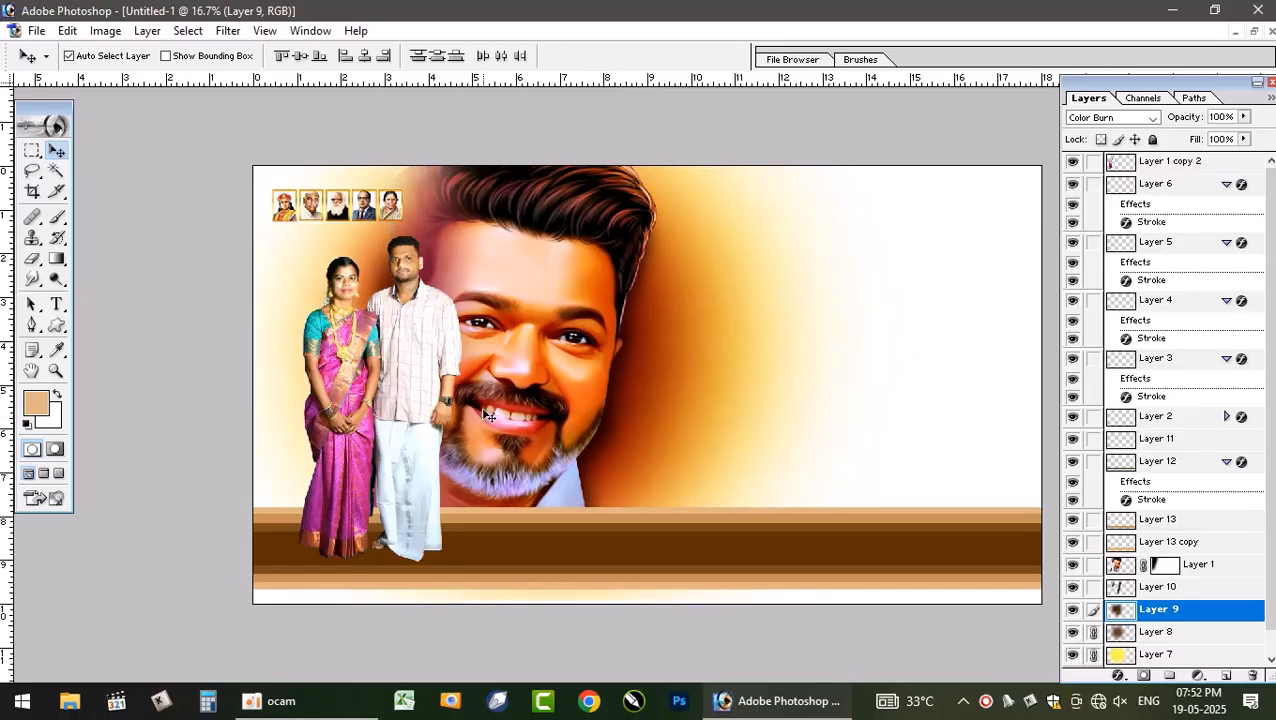
- Add a new layer above the couple photo and set the foreground colour to dark brown 492602
{"action": "left_click", "coordinate": [421, 543]}
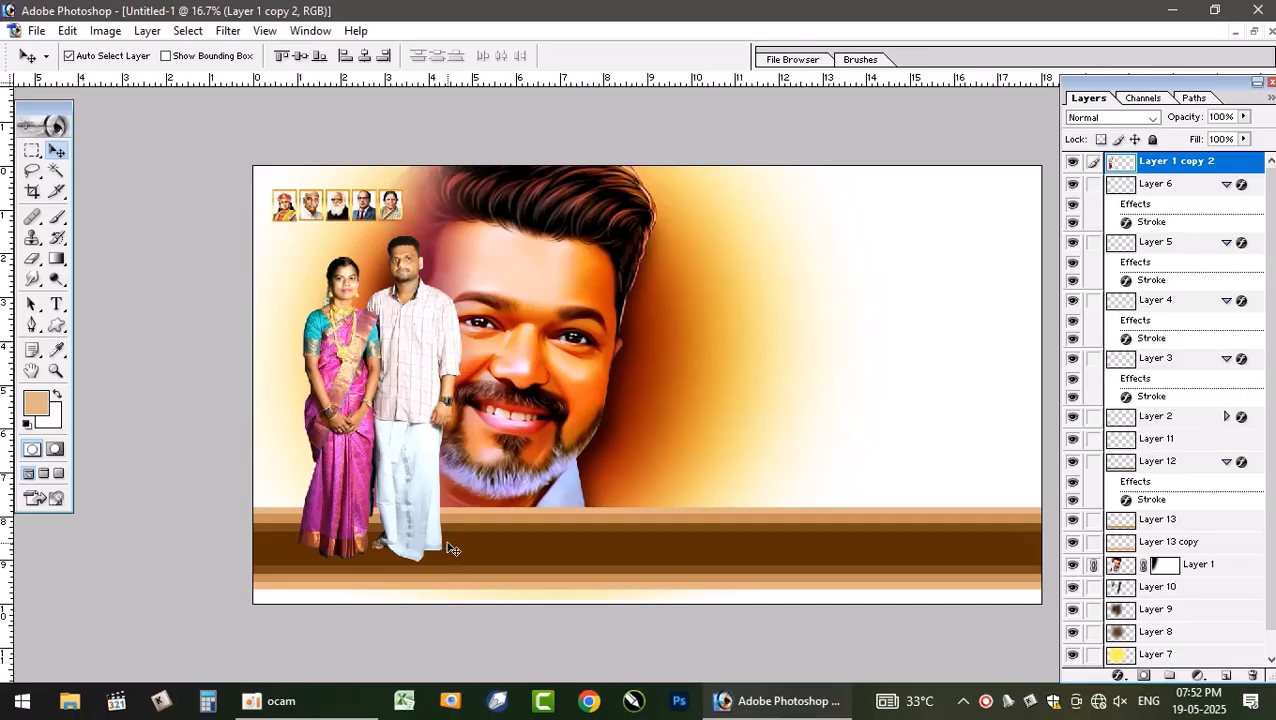
{"action": "key", "text": "ctrl+shift+n"}
{"action": "key", "text": "Return"}
{"action": "left_click", "coordinate": [27, 425]}
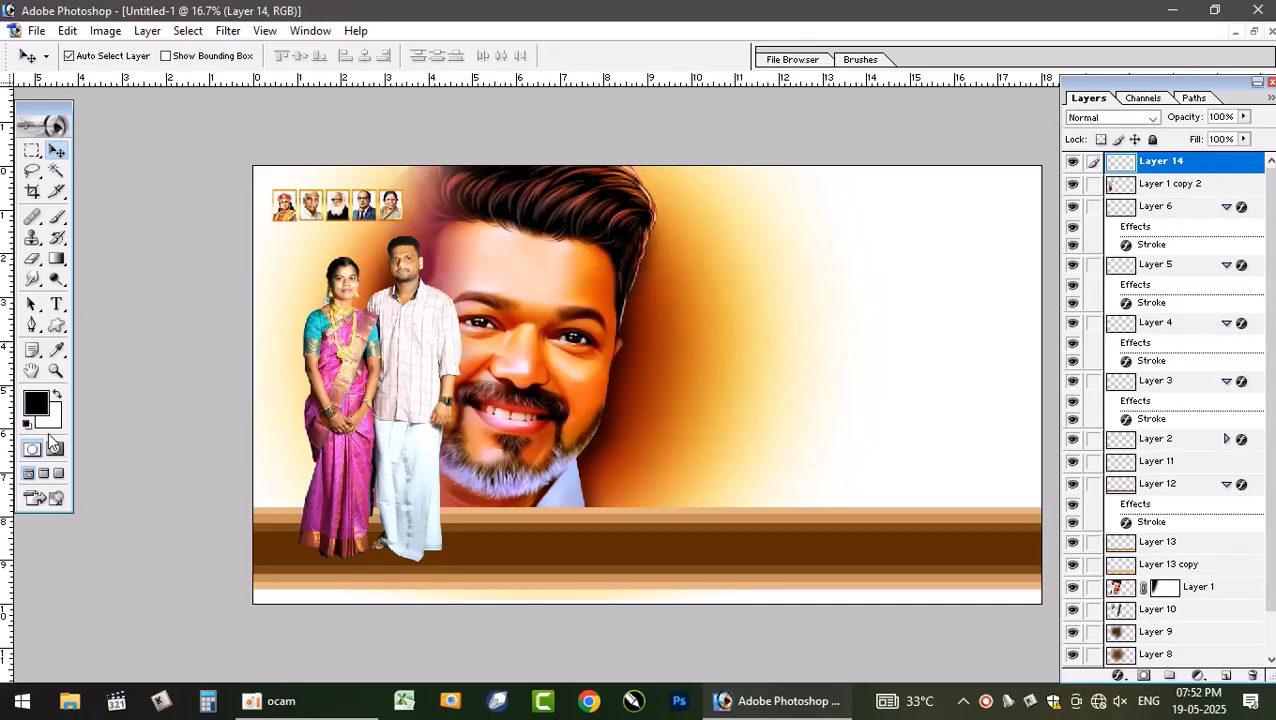
{"action": "left_click", "coordinate": [60, 350]}
{"action": "left_click", "coordinate": [501, 541]}
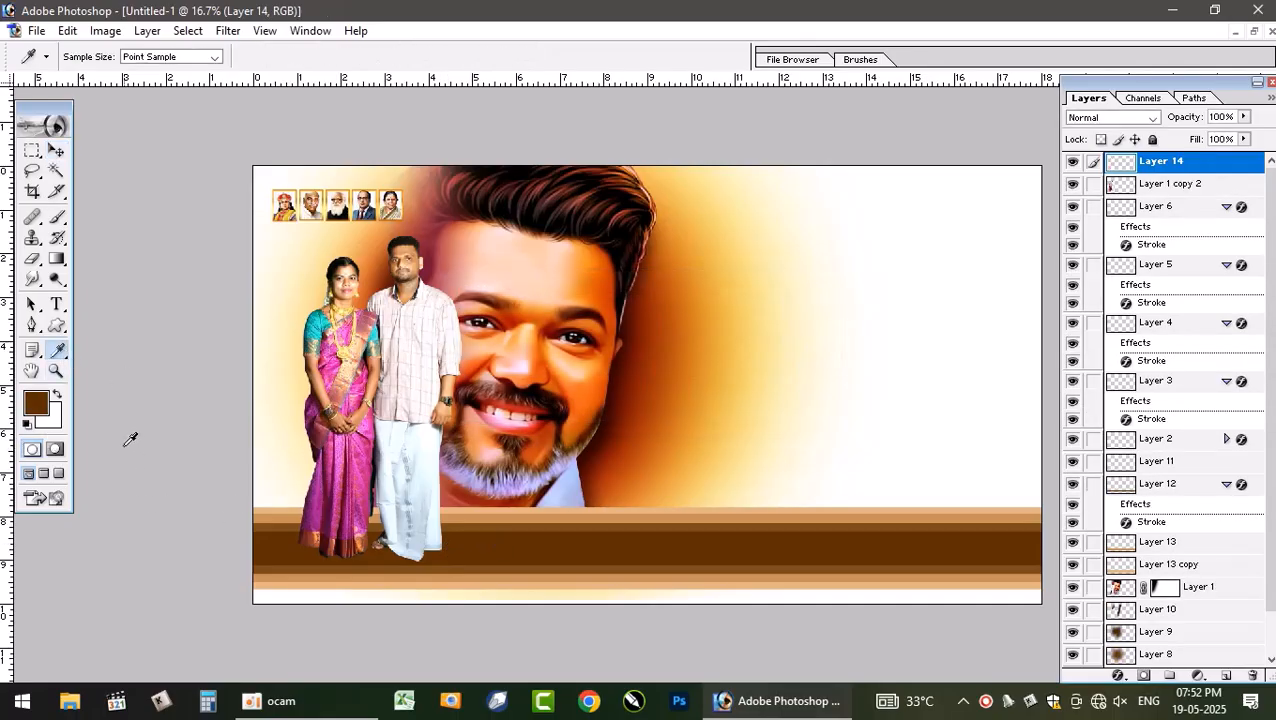
{"action": "left_click", "coordinate": [37, 404]}
{"action": "left_click", "coordinate": [638, 598]}
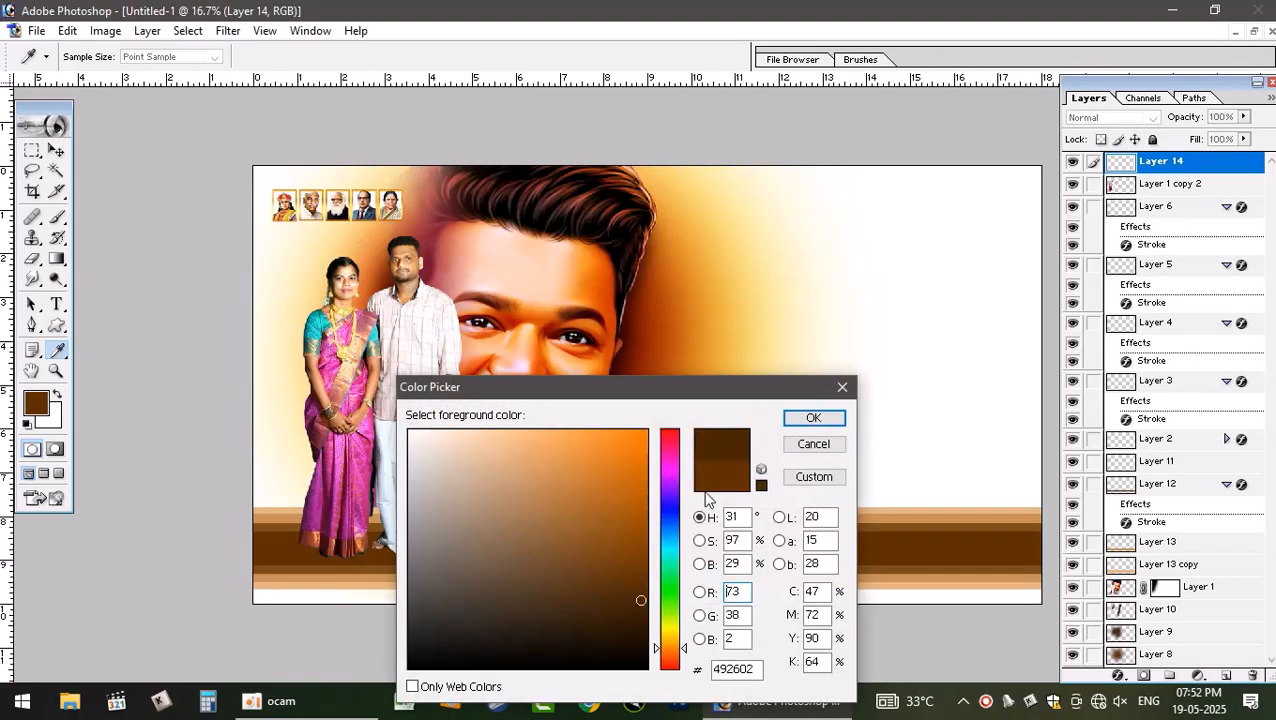
{"action": "left_click", "coordinate": [814, 418]}
- Paint a dark brown shadow under the couple's feet with a 300 px brush and move that layer below the couple
{"action": "key", "text": "b"}
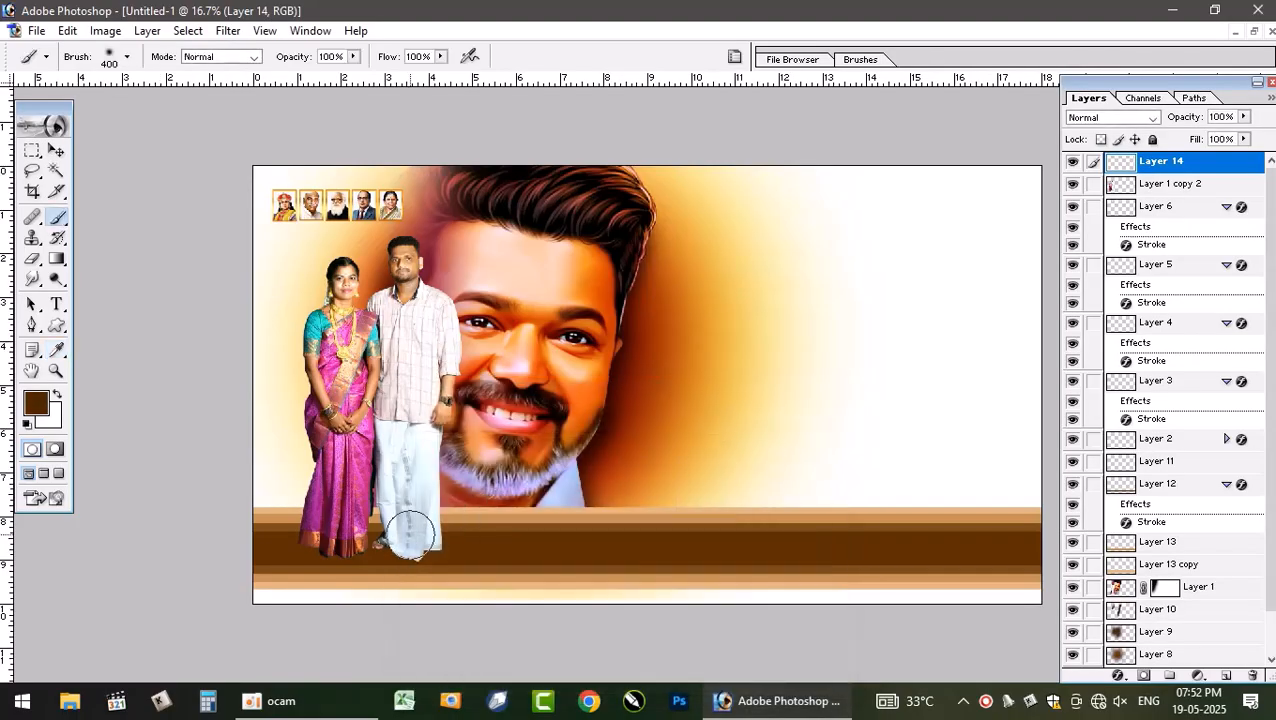
{"action": "key", "text": "bracketleft"}
{"action": "key", "text": "bracketleft"}
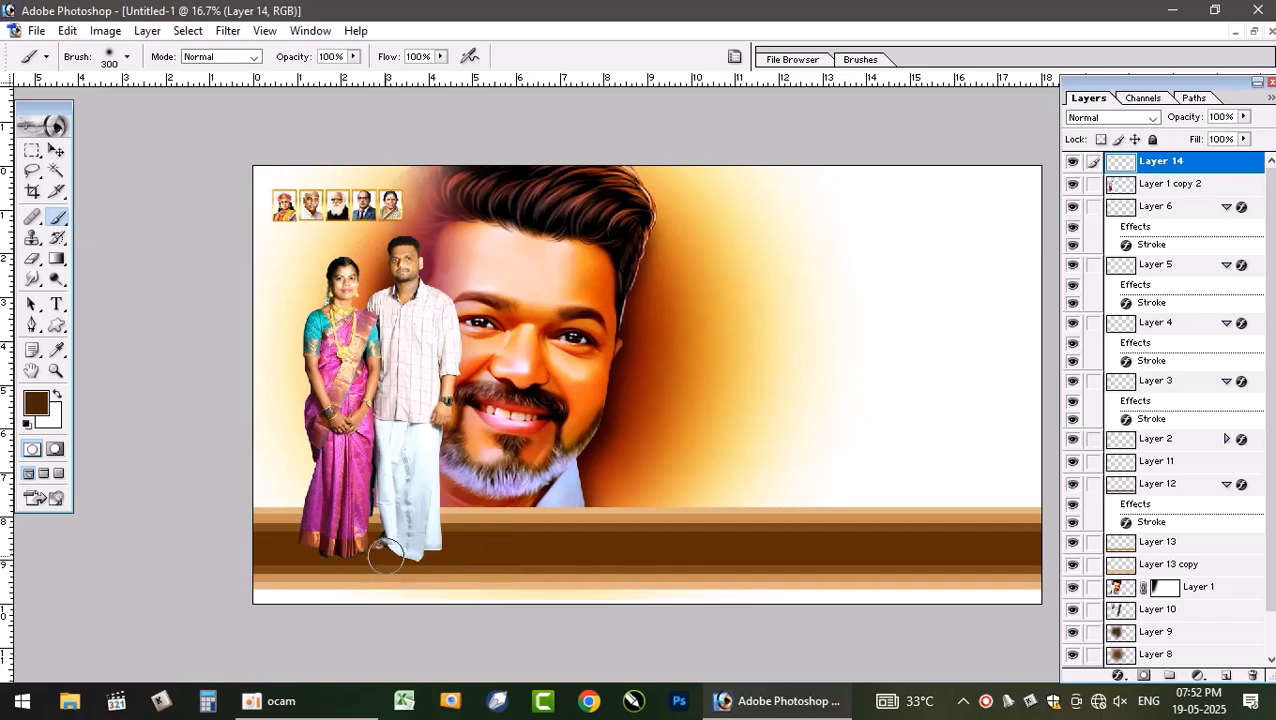
{"action": "mouse_move", "coordinate": [380, 550]}
{"action": "left_mouse_down"}
{"action": "mouse_move", "coordinate": [436, 546]}
{"action": "mouse_move", "coordinate": [378, 561]}
{"action": "mouse_move", "coordinate": [280, 545]}
{"action": "mouse_move", "coordinate": [366, 546]}
{"action": "left_mouse_up"}
{"action": "key", "text": "v"}
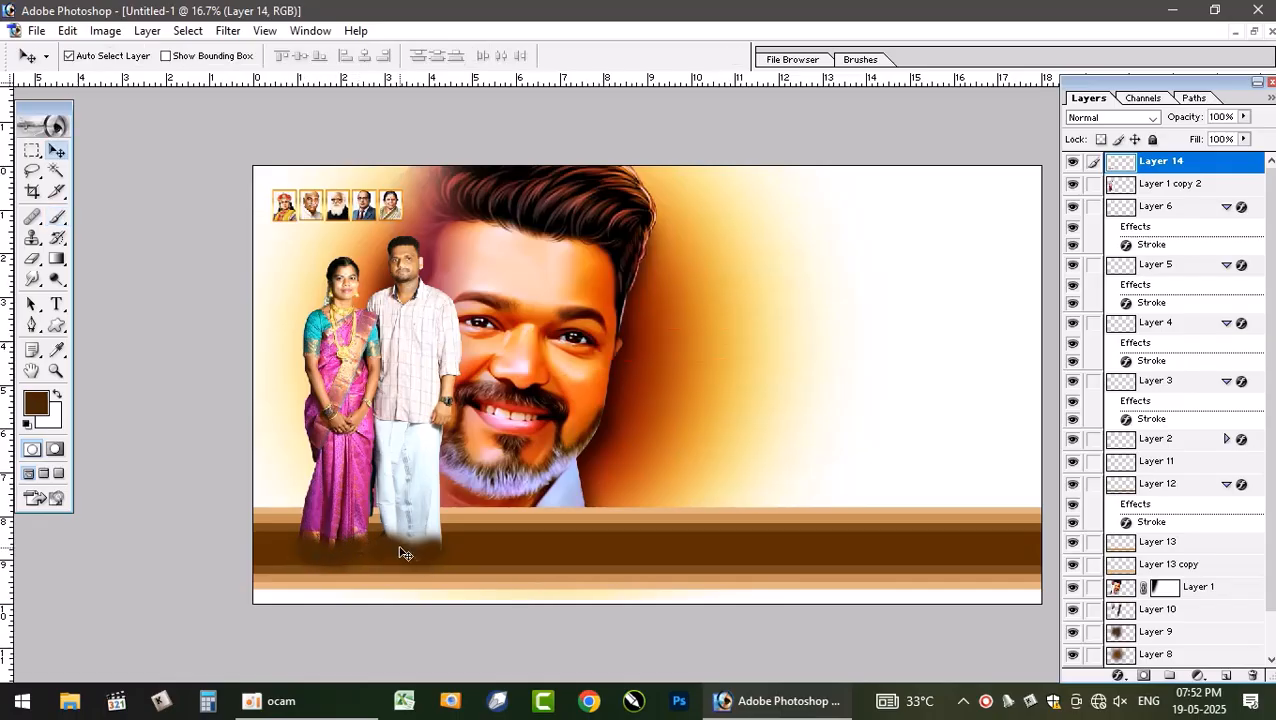
{"action": "key", "text": "ctrl+bracketleft"}
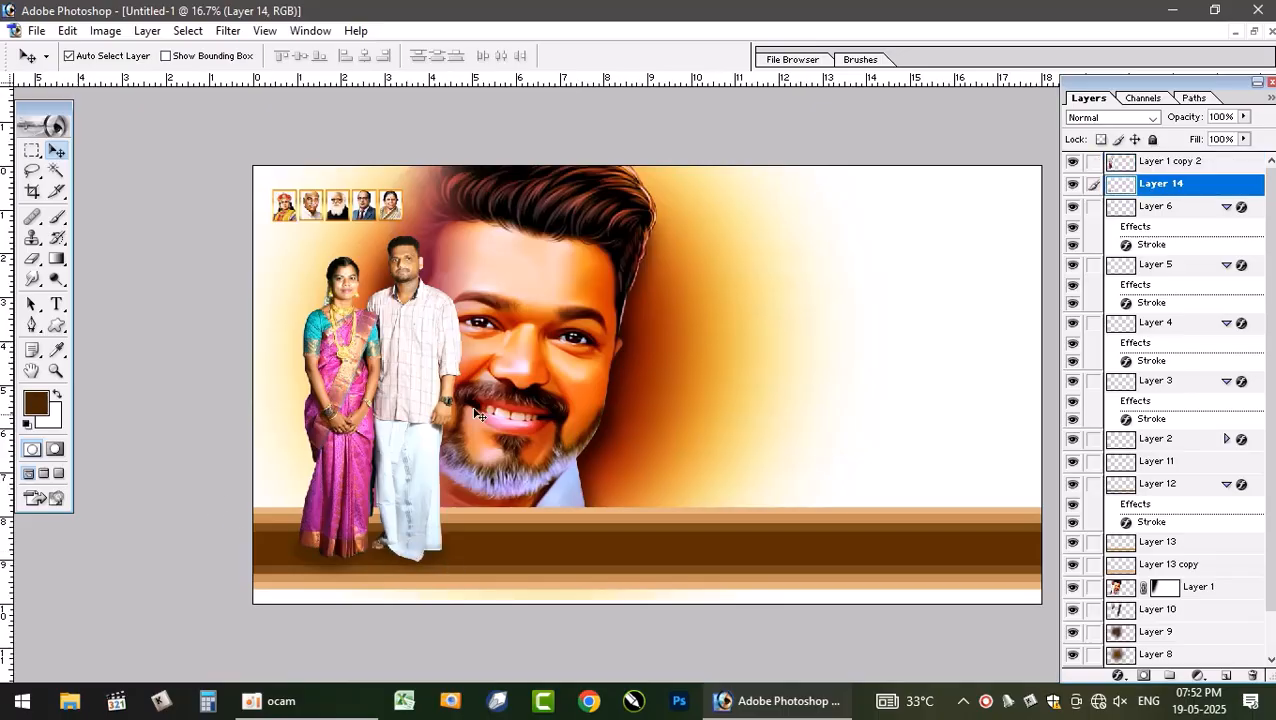
{"action": "key", "text": "e"}
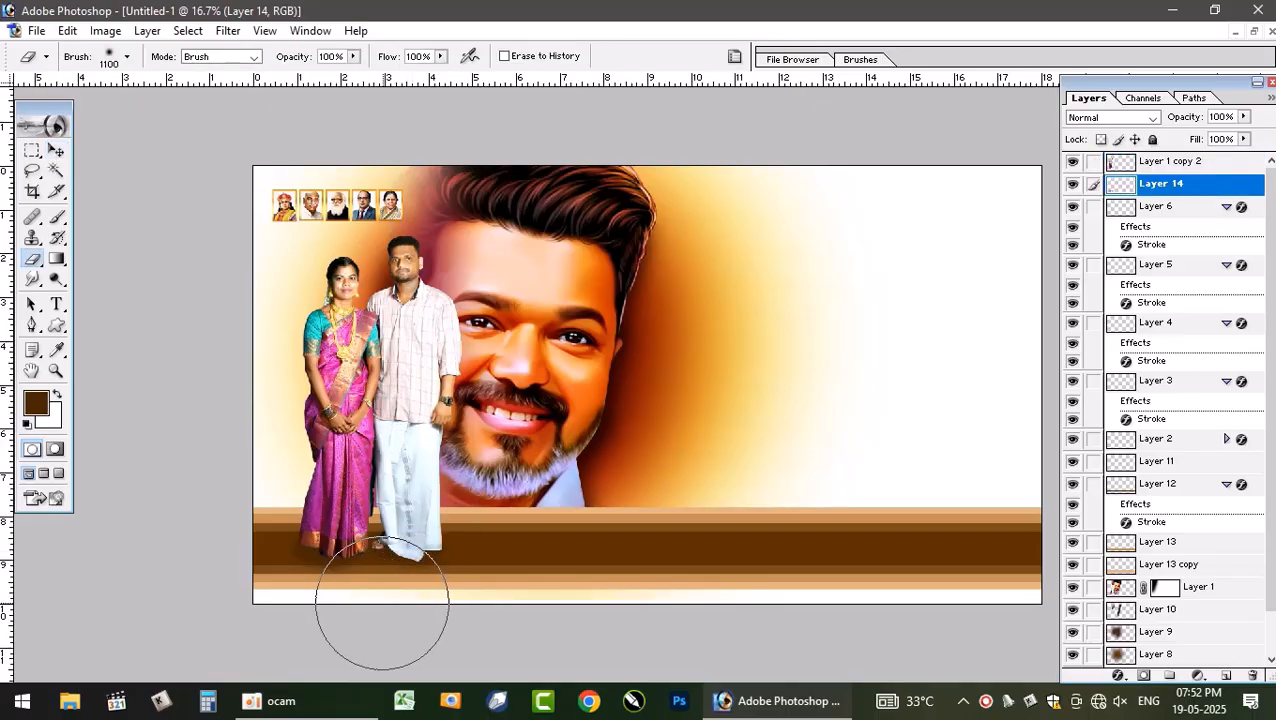
{"action": "key", "text": "bracketleft"}
{"action": "key", "text": "bracketleft"}
{"action": "key", "text": "bracketleft"}
{"action": "key", "text": "bracketleft"}
{"action": "key", "text": "bracketleft"}
{"action": "key", "text": "bracketleft"}
{"action": "key", "text": "bracketleft"}
{"action": "key", "text": "bracketleft"}
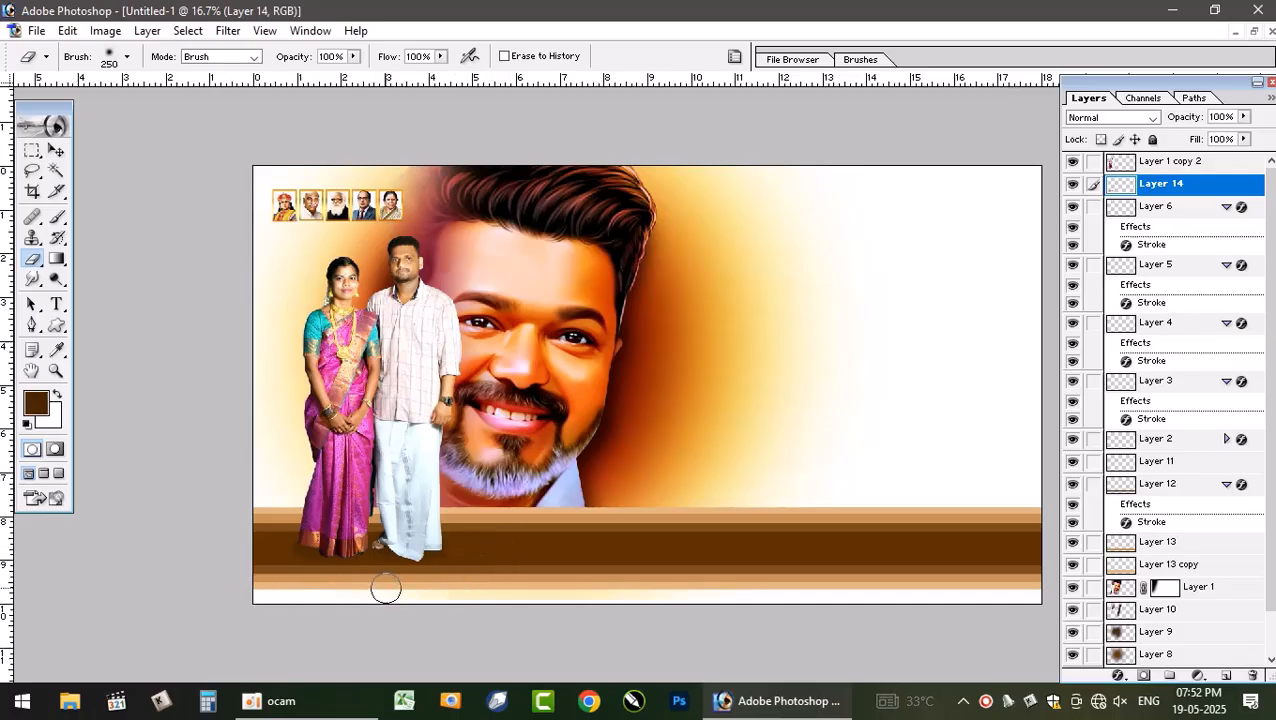
{"action": "key", "text": "v"}
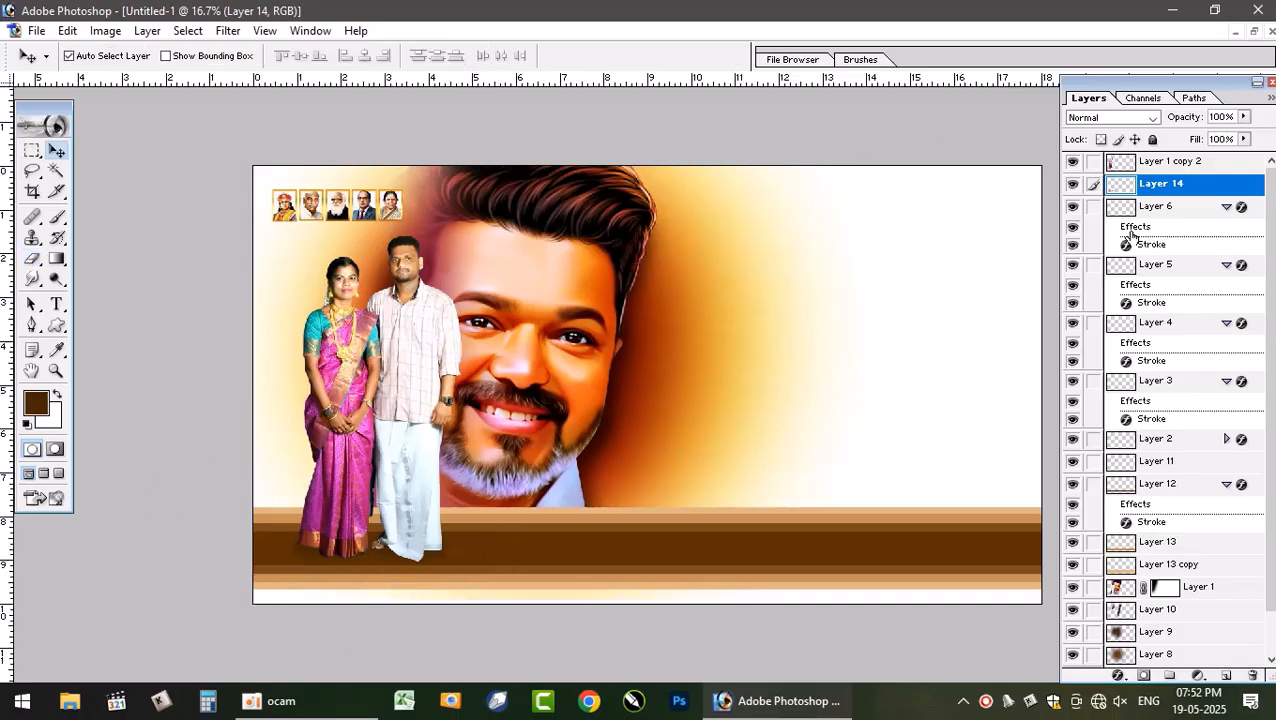
- Set Layer 14's blend mode to Multiply with fill at 82%
{"action": "left_click", "coordinate": [1125, 127]}
{"action": "left_click", "coordinate": [1125, 120]}
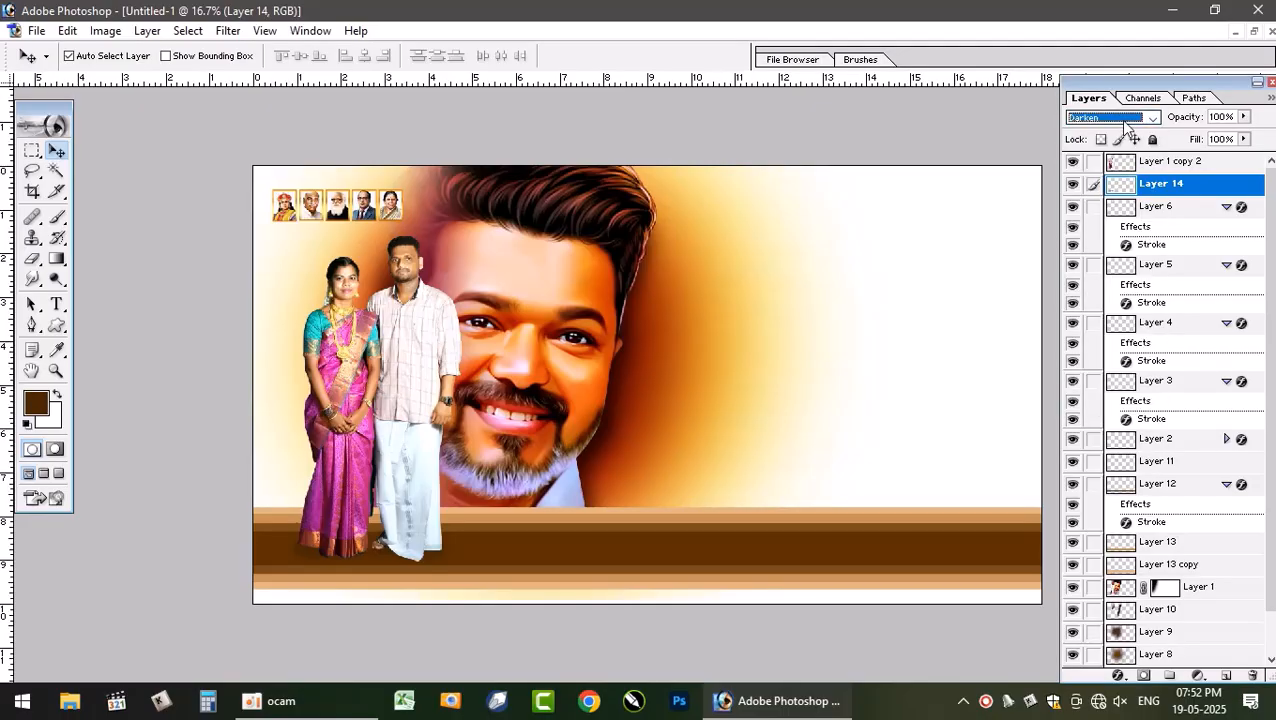
{"action": "key", "text": "Down"}
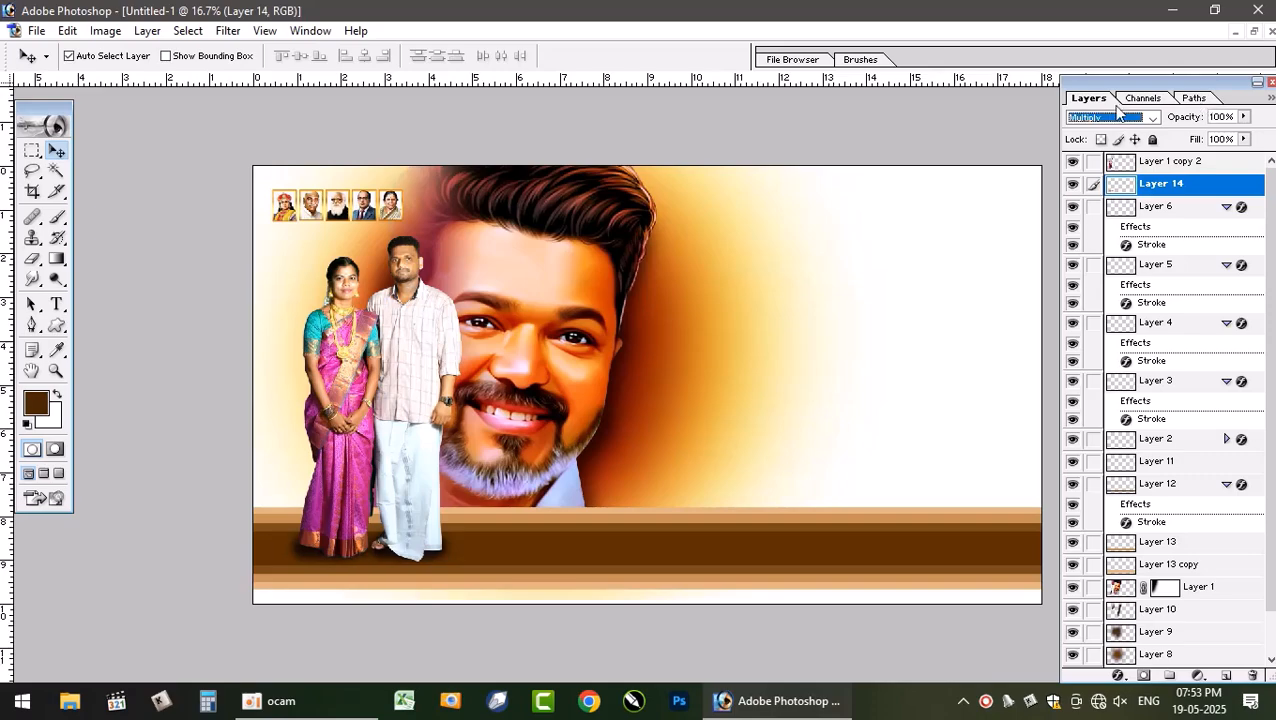
{"action": "left_click", "coordinate": [1245, 139]}
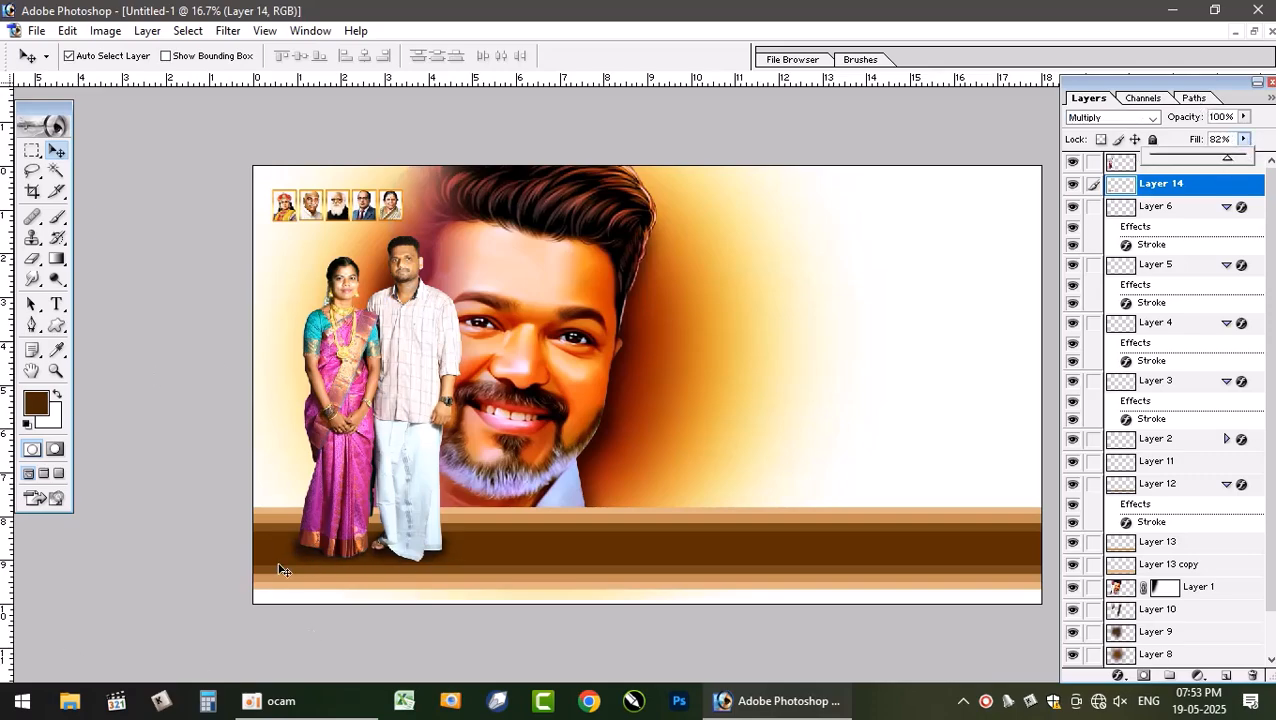
- Free-transform the shadow, squashing it to about 96% width and 75% height
{"action": "key", "text": "ctrl+t"}
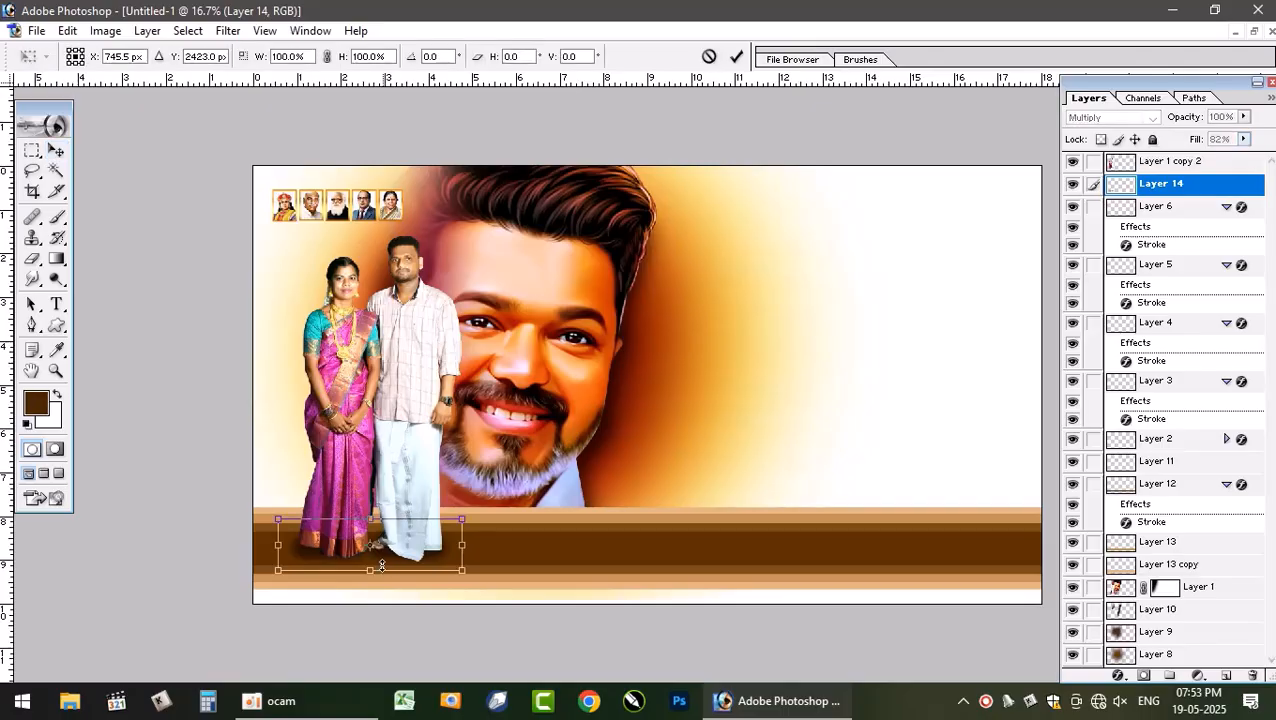
{"action": "left_click_drag", "start_coordinate": [386, 517], "coordinate": [386, 524]}
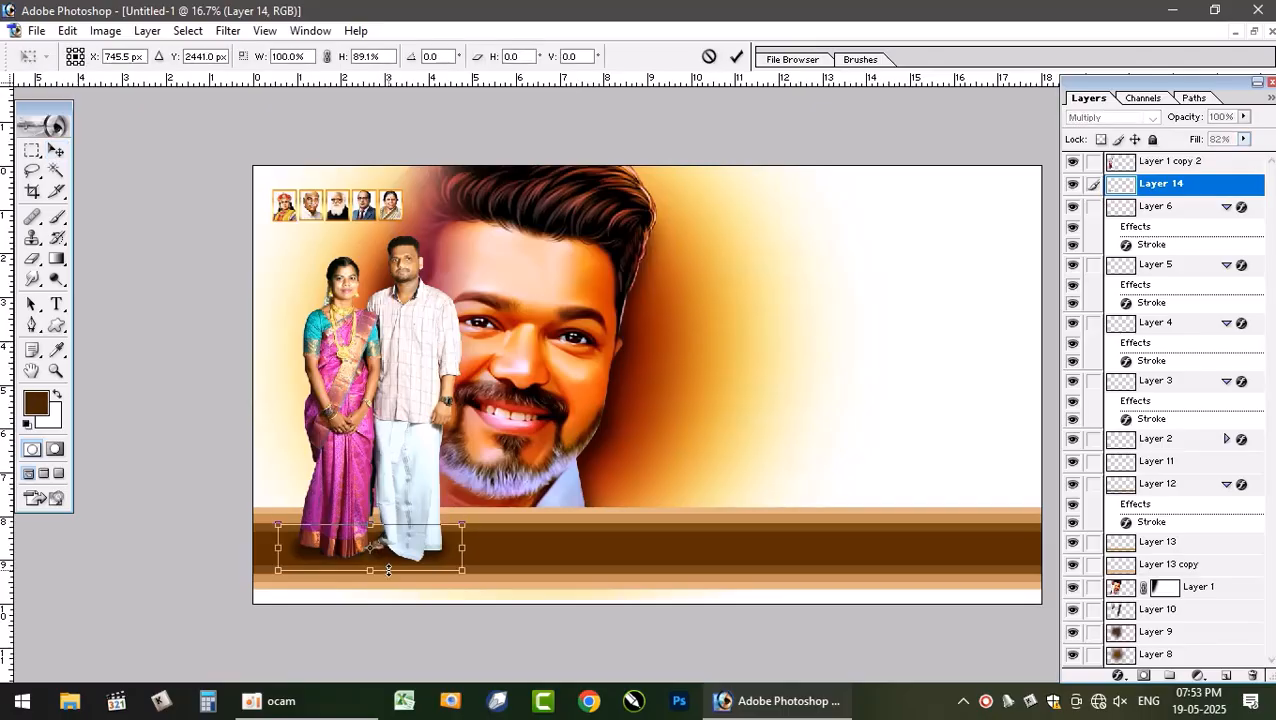
{"action": "left_click_drag", "start_coordinate": [389, 570], "coordinate": [389, 563]}
{"action": "left_click_drag", "start_coordinate": [277, 546], "coordinate": [284, 545]}
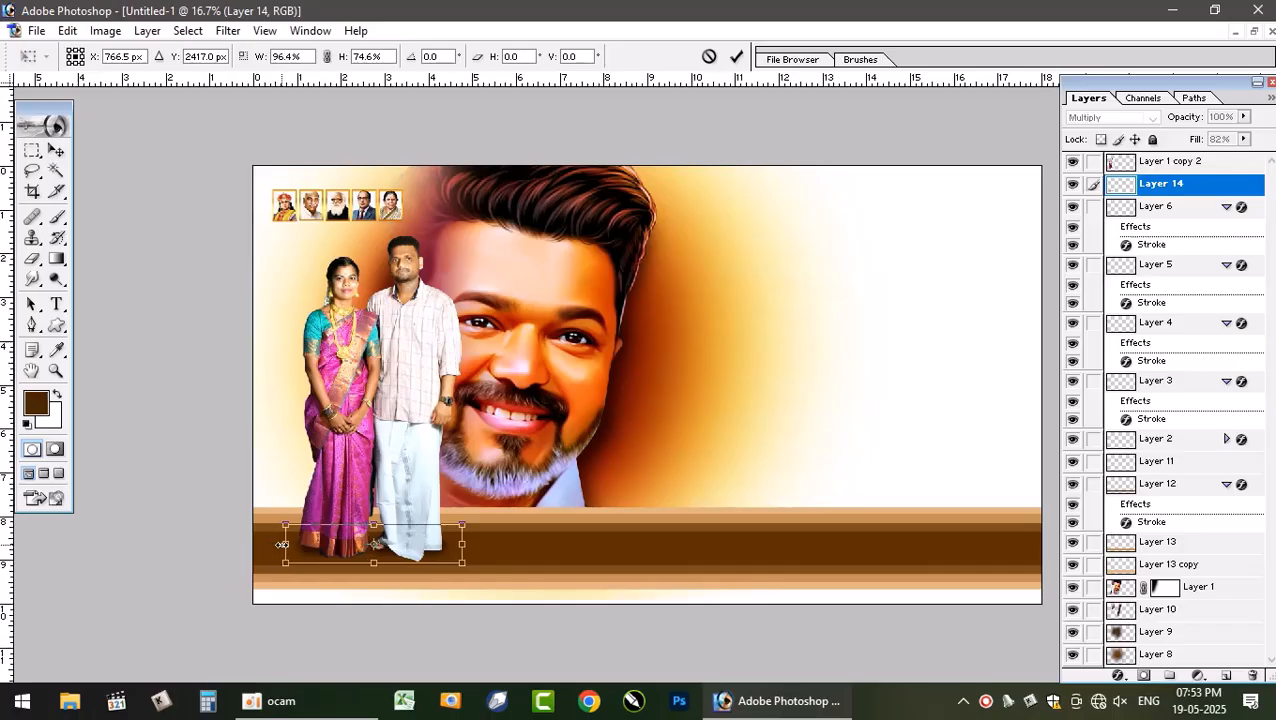
{"action": "left_click_drag", "start_coordinate": [468, 551], "coordinate": [462, 552]}
{"action": "key", "text": "Return"}
- Open the reference poster 10 x 18 - vishwa.psd and zoom in to examine its background texture
{"action": "left_click", "coordinate": [724, 395]}
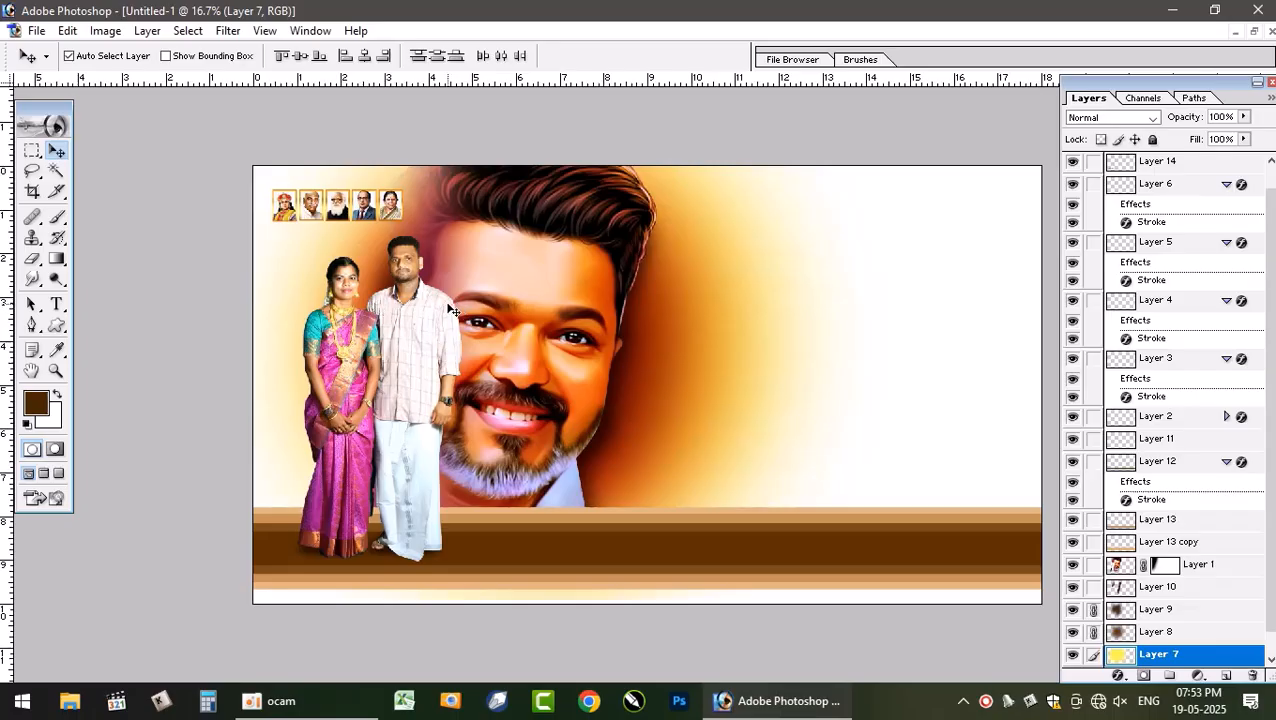
{"action": "left_click", "coordinate": [1253, 37]}
{"action": "left_click", "coordinate": [487, 212]}
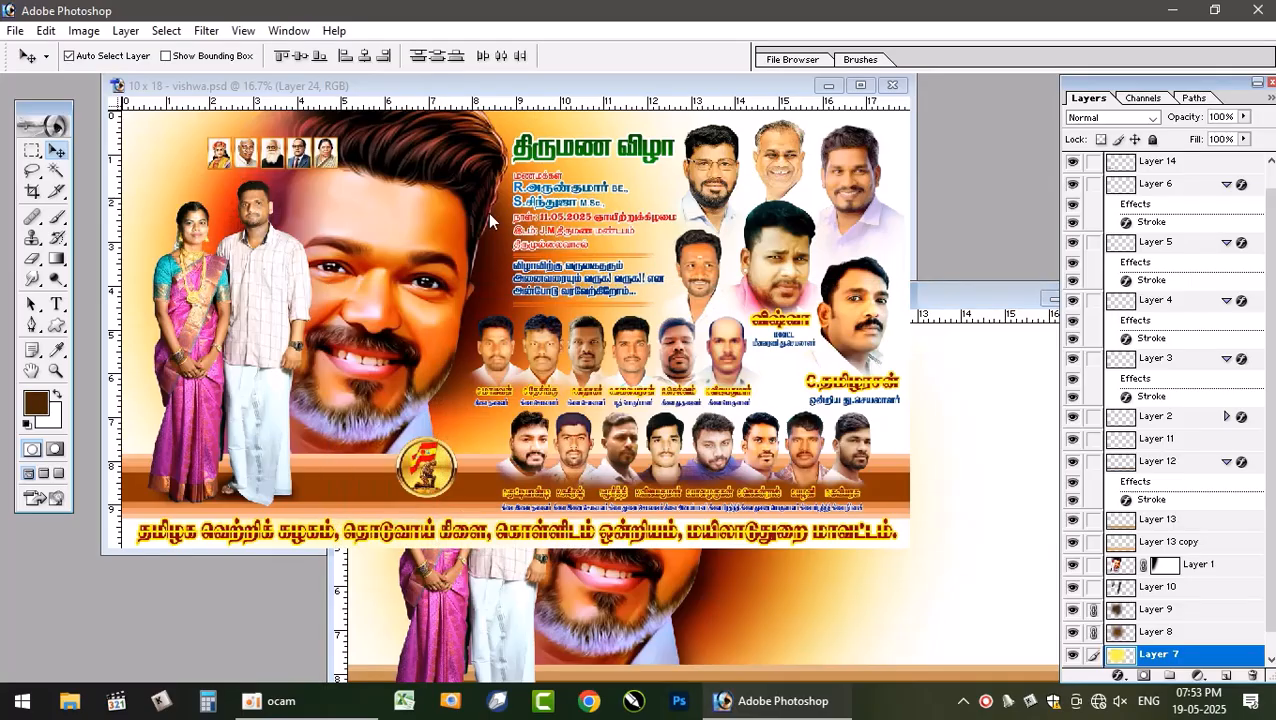
{"action": "left_click", "coordinate": [860, 85]}
{"action": "key", "text": "ctrl+plus"}
{"action": "key", "text": "ctrl+plus"}
{"action": "key", "text": "ctrl+plus"}
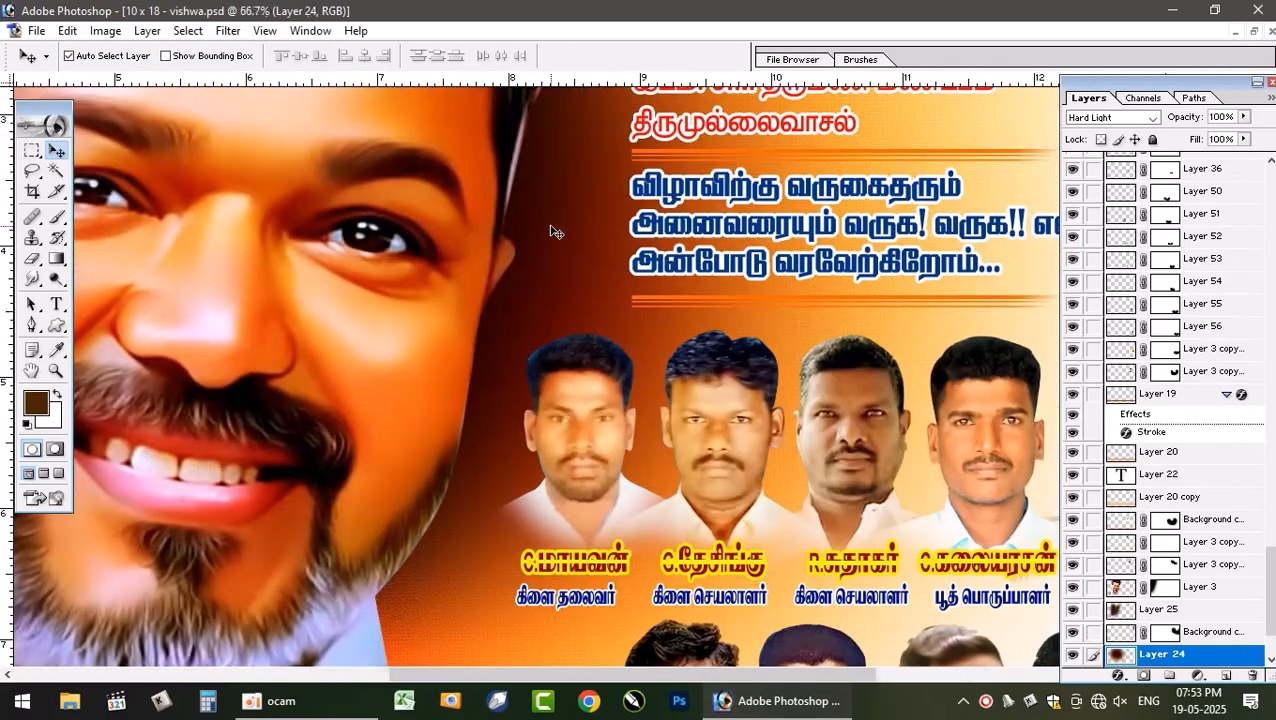
{"action": "key", "text": "ctrl+plus"}
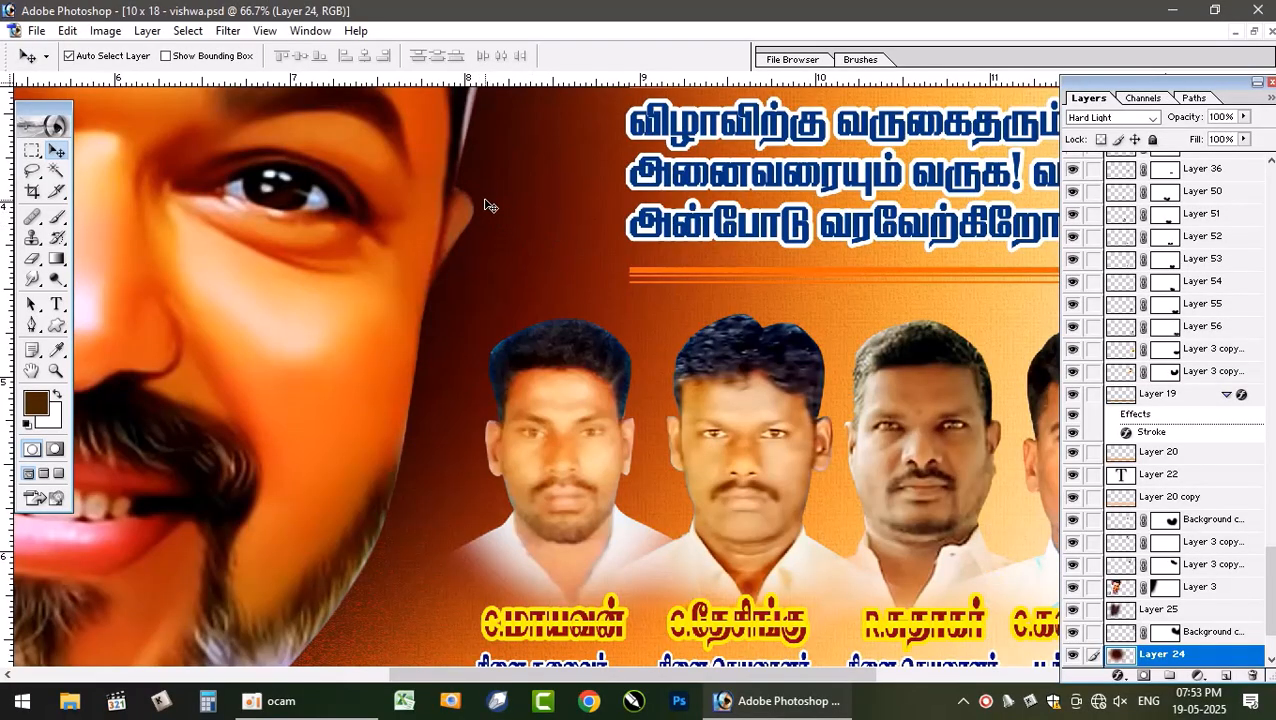
{"action": "key", "text": "ctrl+plus"}
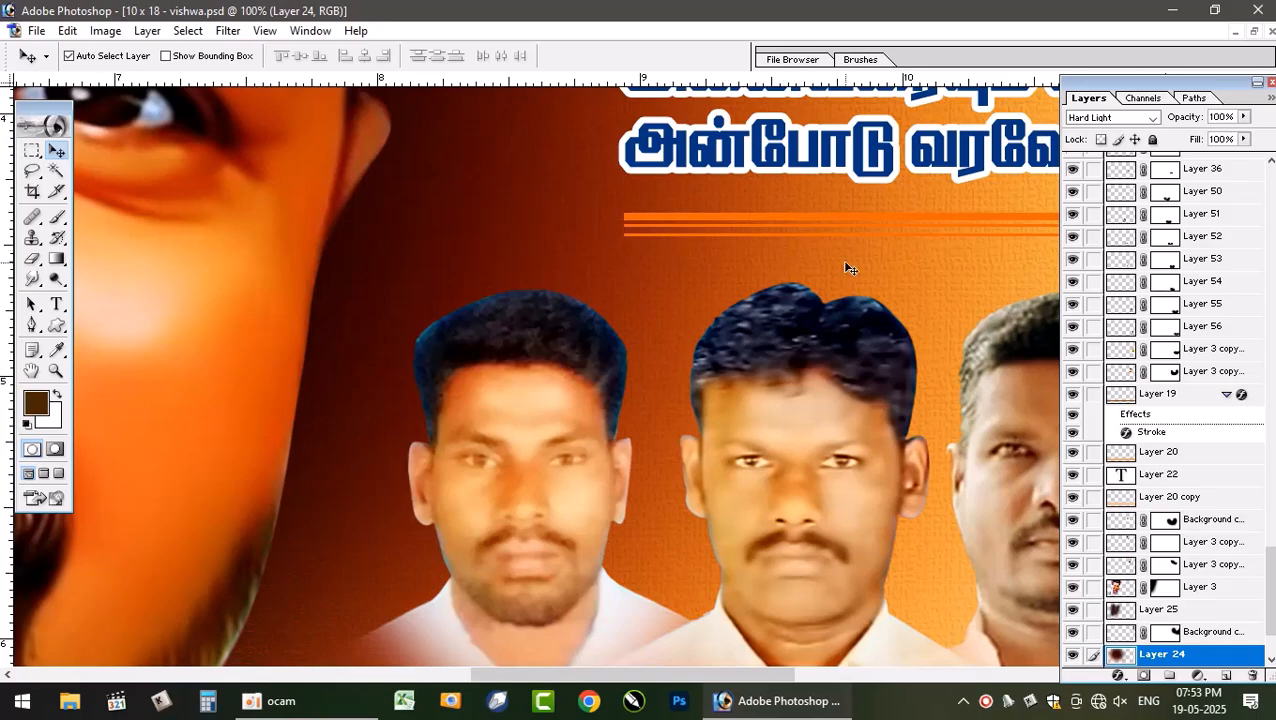
{"action": "left_click", "coordinate": [1253, 33]}
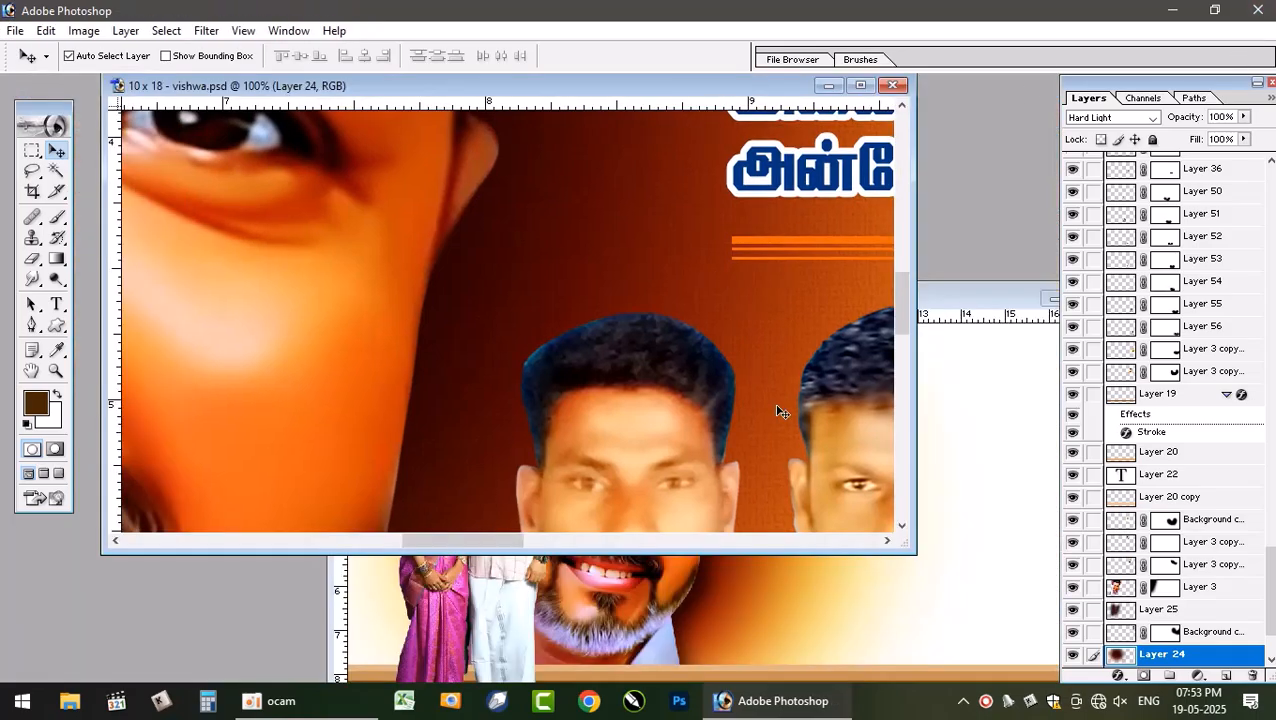
{"action": "left_click", "coordinate": [966, 490]}
{"action": "double_click", "coordinate": [1016, 300]}
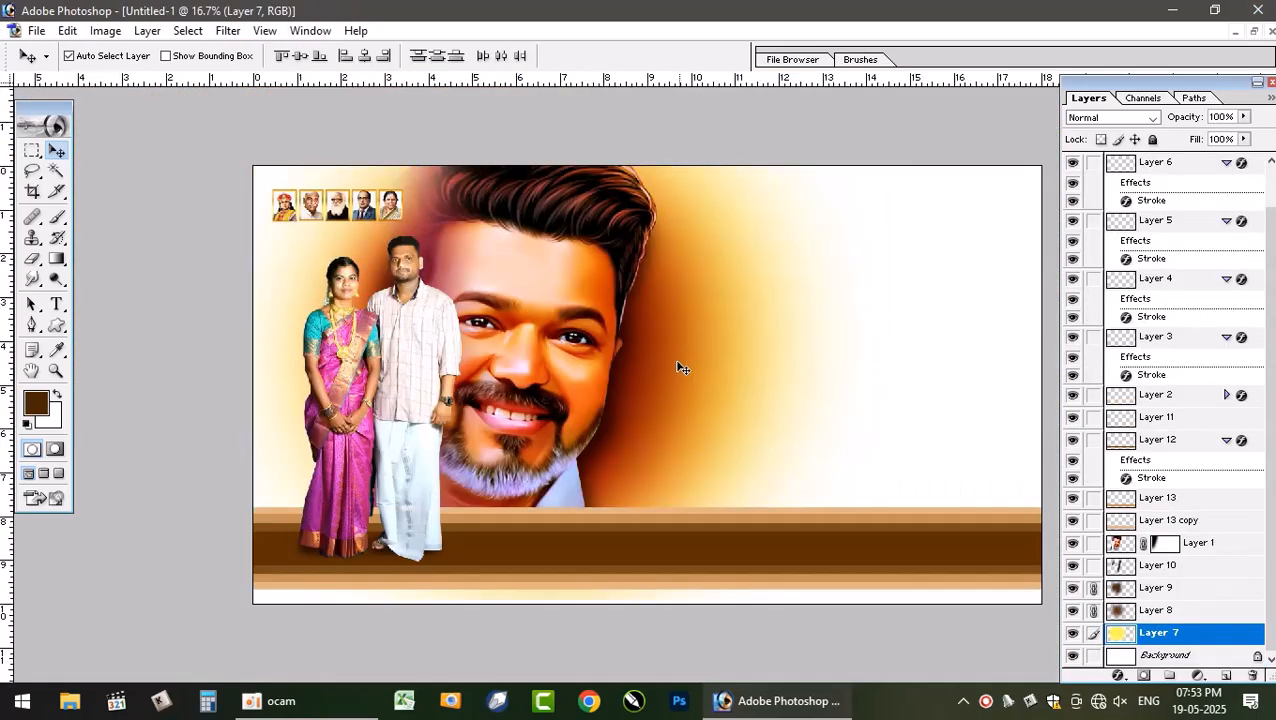
- Apply Texturizer to Layer 7 with Burlap texture, 100% scaling, relief 2 and Bottom Left light direction
{"action": "left_click", "coordinate": [683, 398]}
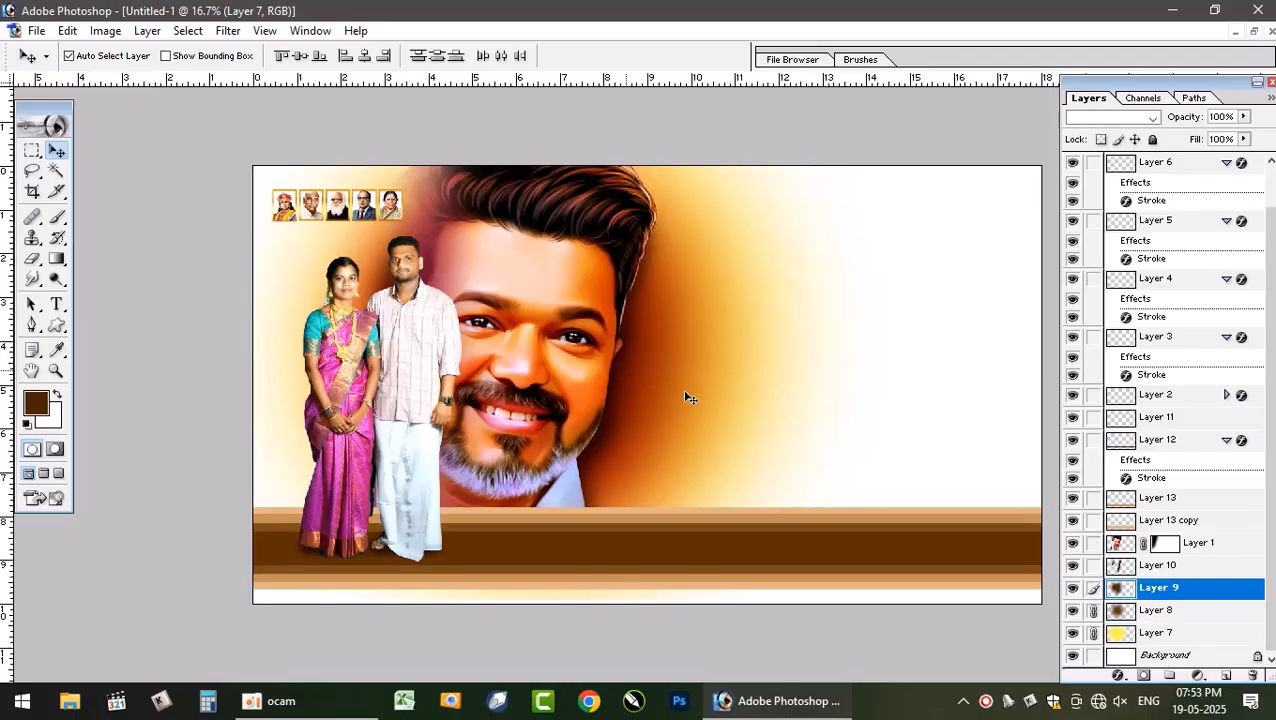
{"action": "left_click", "coordinate": [1165, 635]}
{"action": "key", "text": "ctrl+plus"}
{"action": "key", "text": "ctrl+plus"}
{"action": "key", "text": "ctrl+plus"}
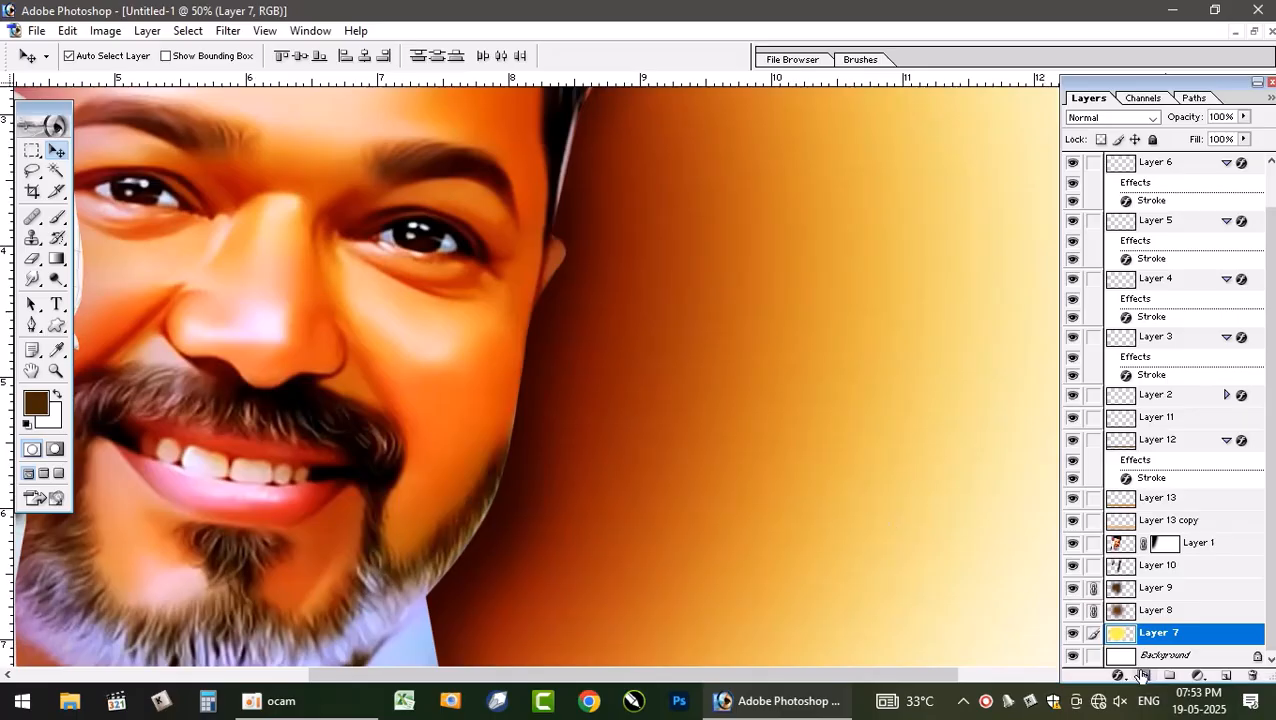
{"action": "left_click", "coordinate": [228, 31]}
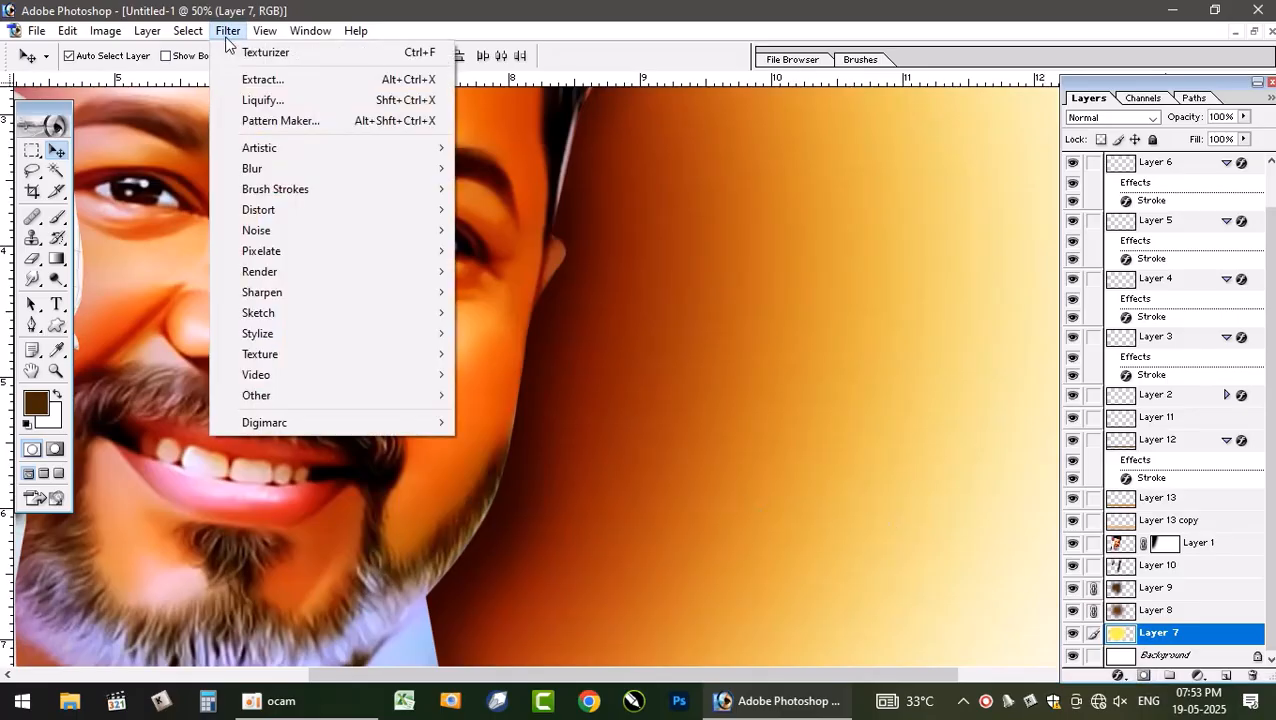
{"action": "mouse_move", "coordinate": [327, 356]}
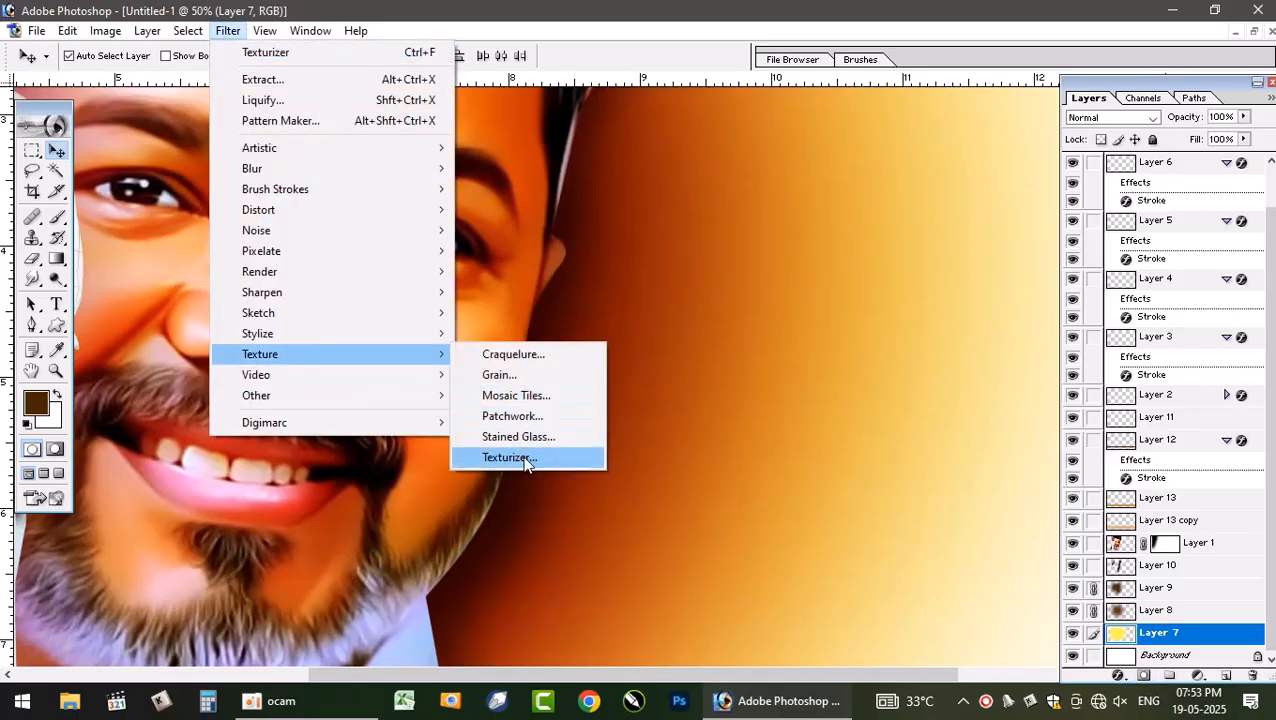
{"action": "left_click", "coordinate": [507, 456]}
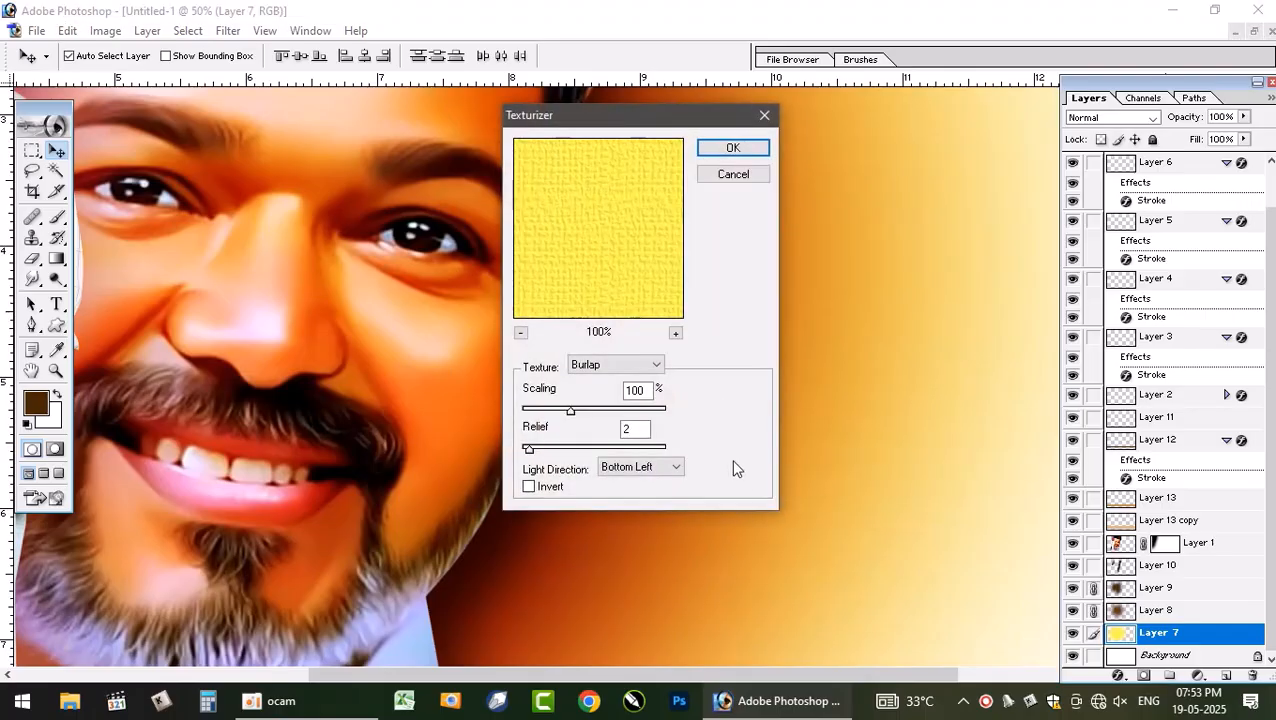
{"action": "left_click", "coordinate": [609, 368]}
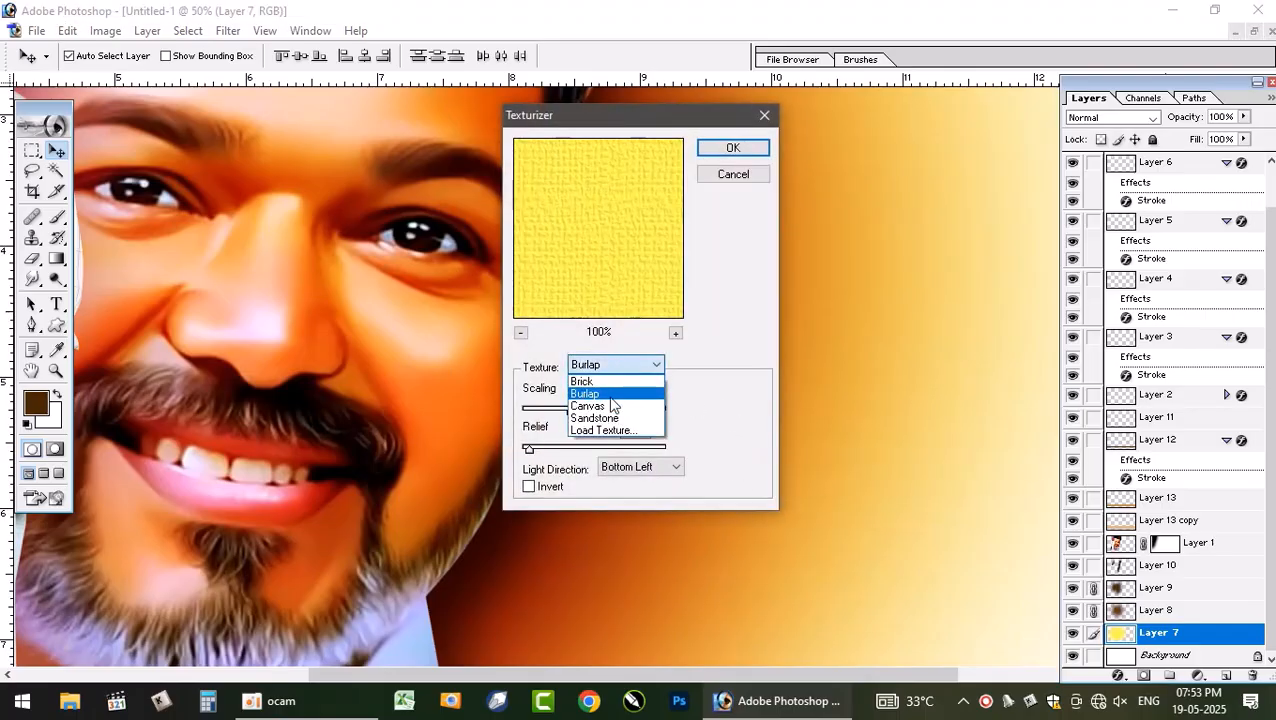
{"action": "left_click", "coordinate": [610, 396]}
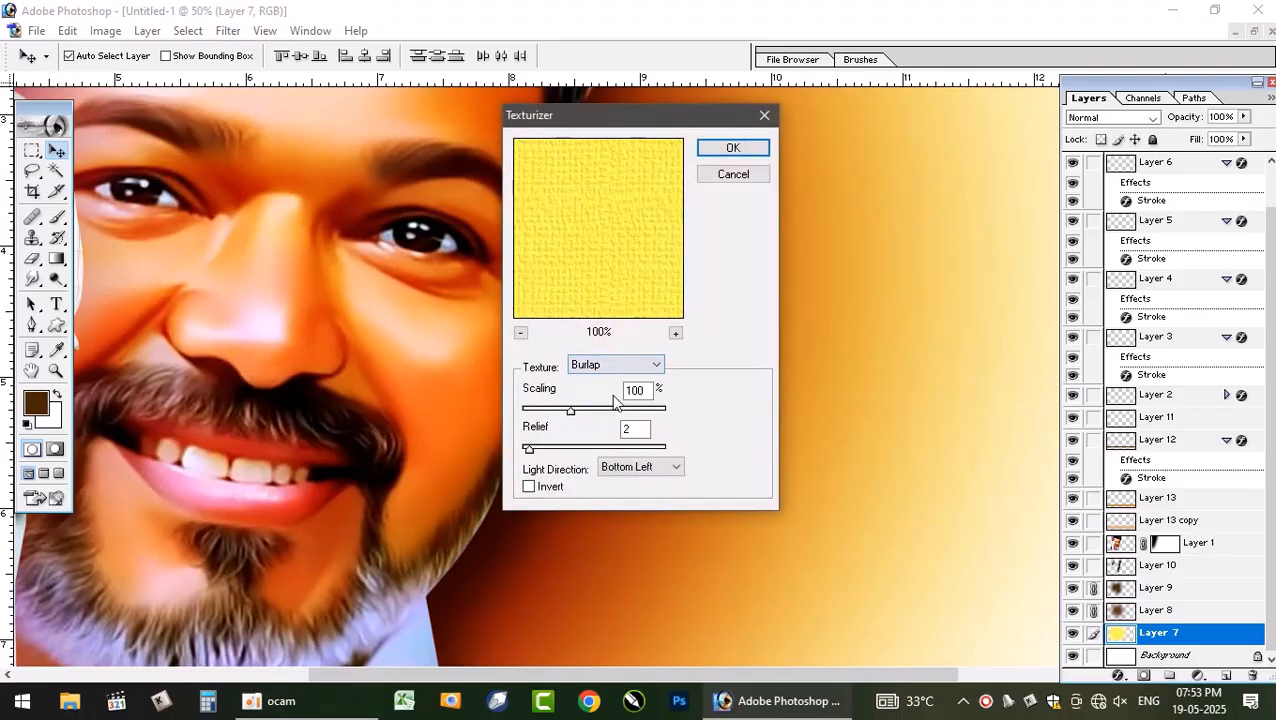
{"action": "left_click", "coordinate": [662, 467]}
{"action": "left_click", "coordinate": [641, 484]}
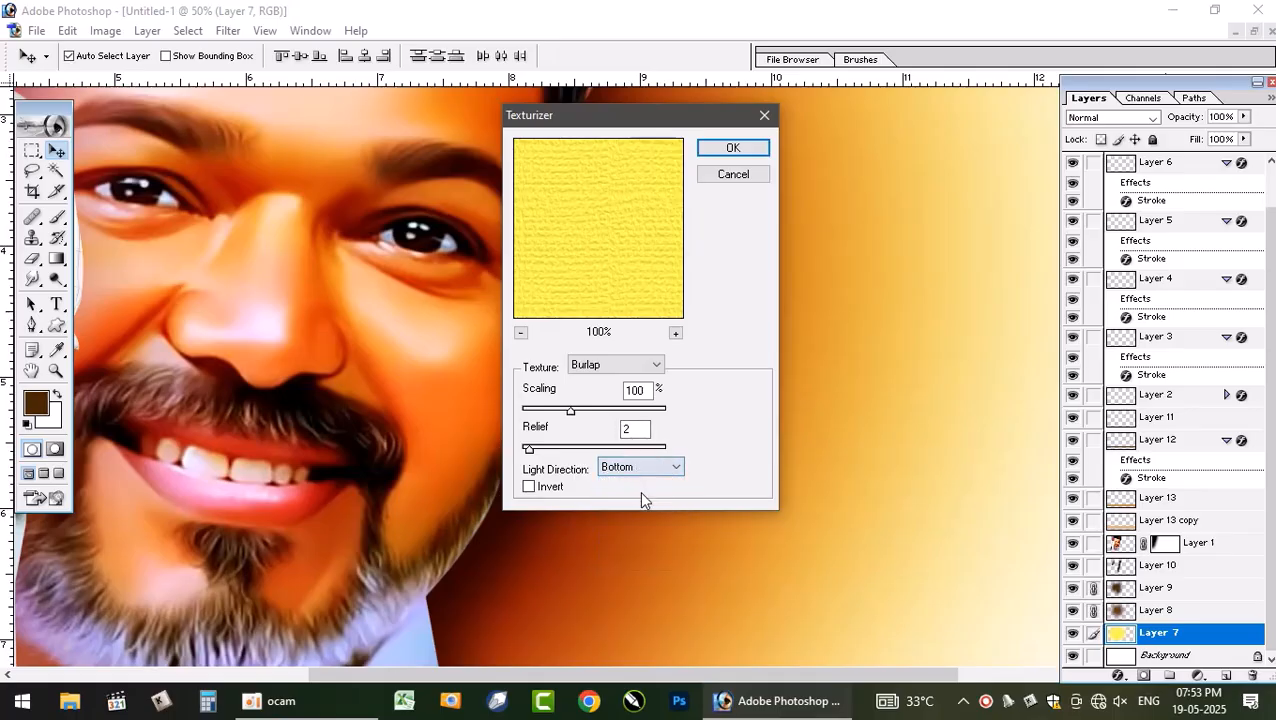
{"action": "left_click", "coordinate": [655, 467]}
{"action": "left_click", "coordinate": [632, 495]}
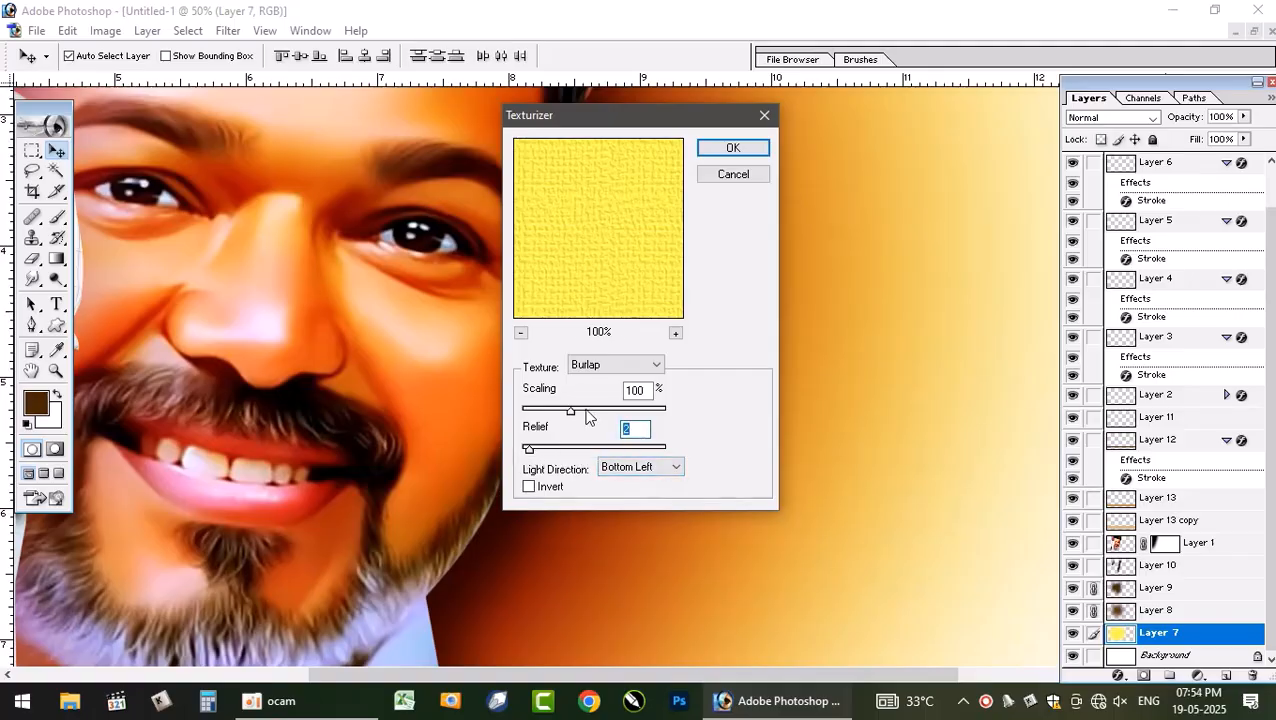
{"action": "key", "text": "Return"}
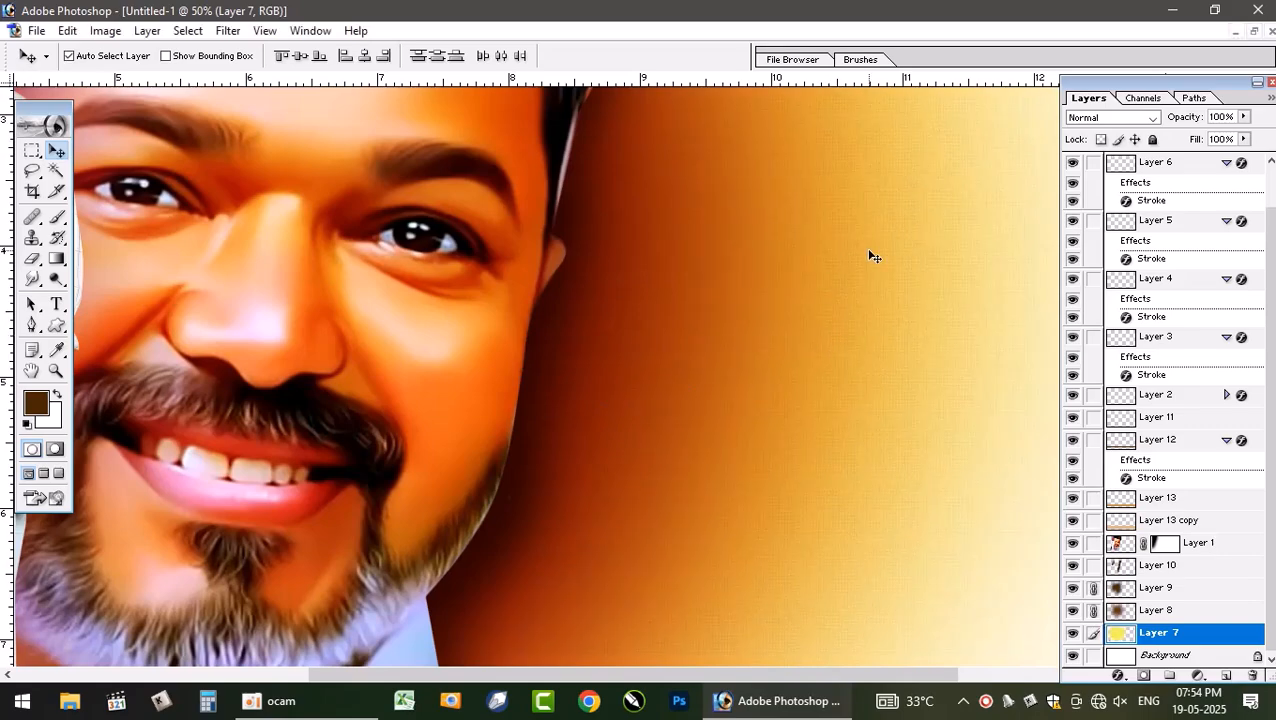
- Apply Texturizer to Layer 9 using the Sandstone texture
{"action": "key", "text": "ctrl+plus"}
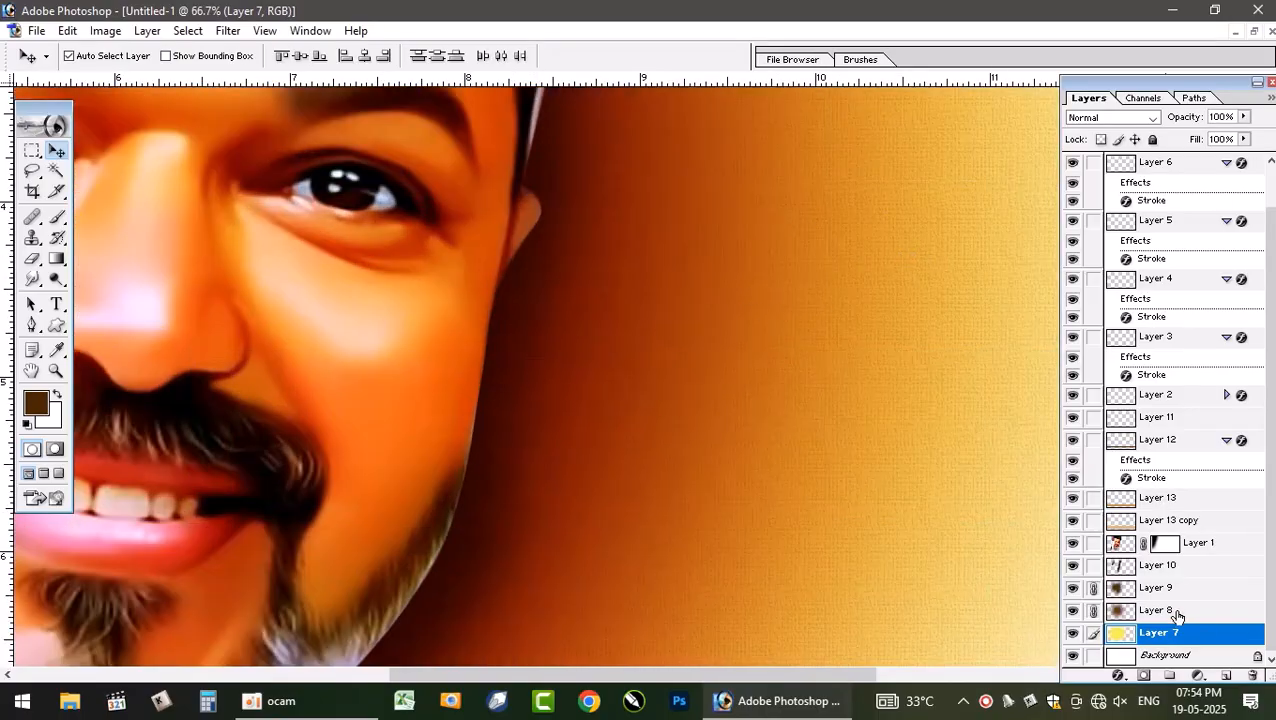
{"action": "left_click", "coordinate": [1177, 612]}
{"action": "left_click", "coordinate": [1164, 592]}
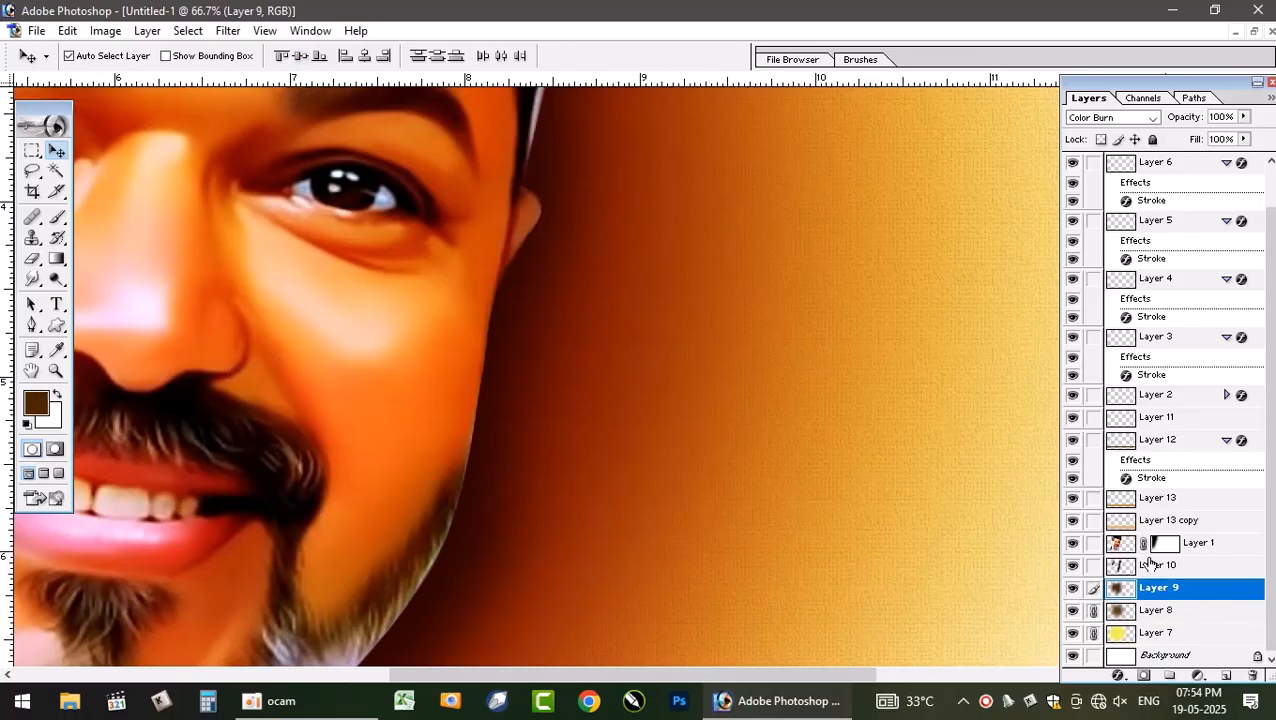
{"action": "left_click", "coordinate": [226, 30]}
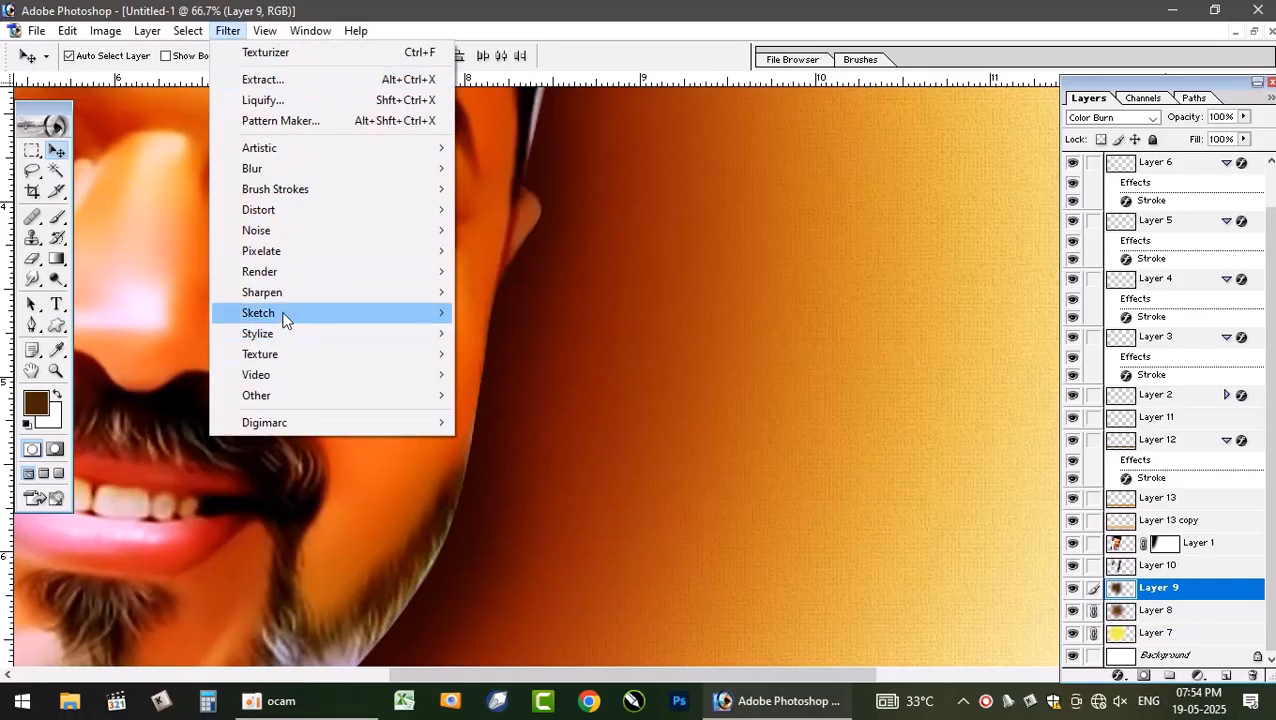
{"action": "mouse_move", "coordinate": [281, 294]}
{"action": "mouse_move", "coordinate": [394, 359]}
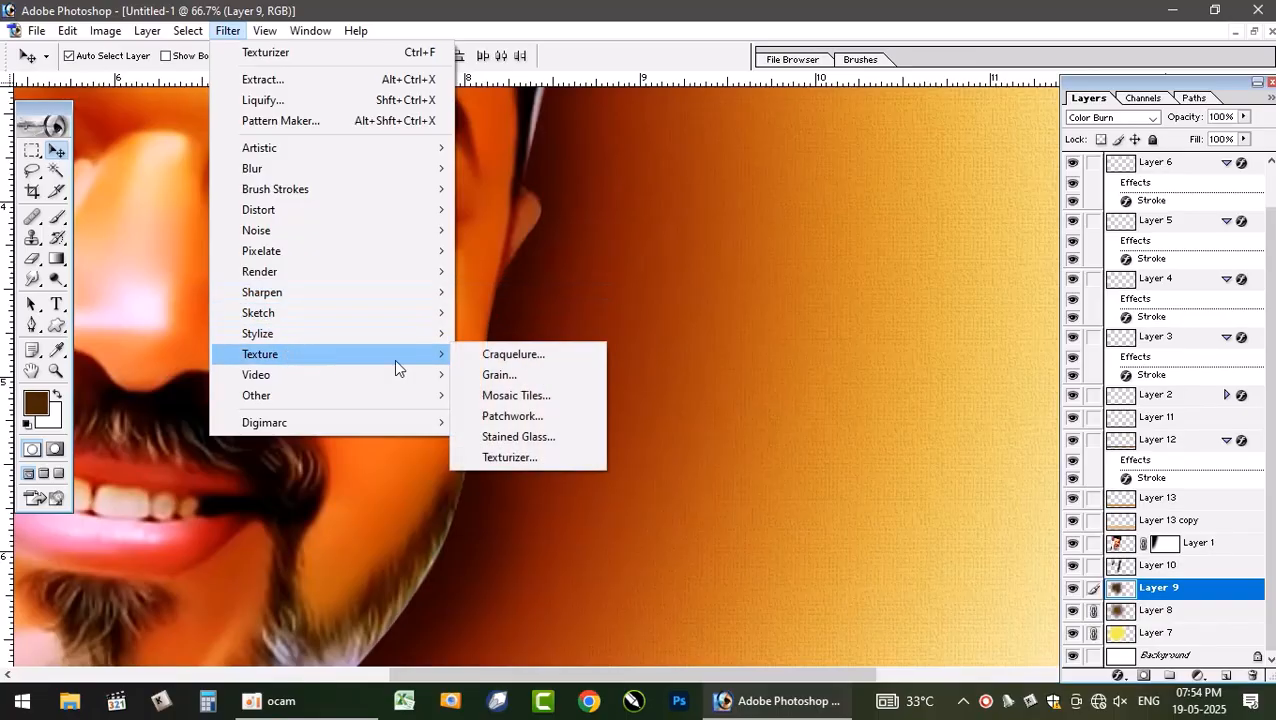
{"action": "left_click", "coordinate": [500, 456]}
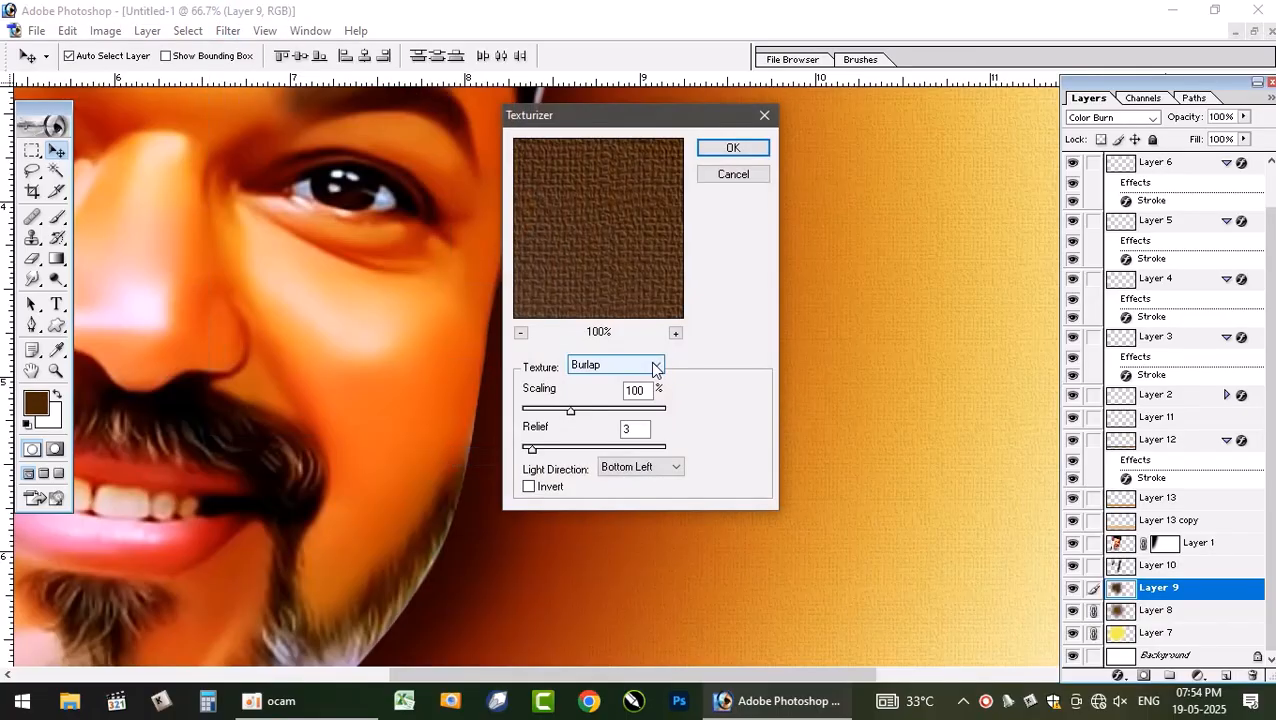
{"action": "left_click", "coordinate": [621, 366]}
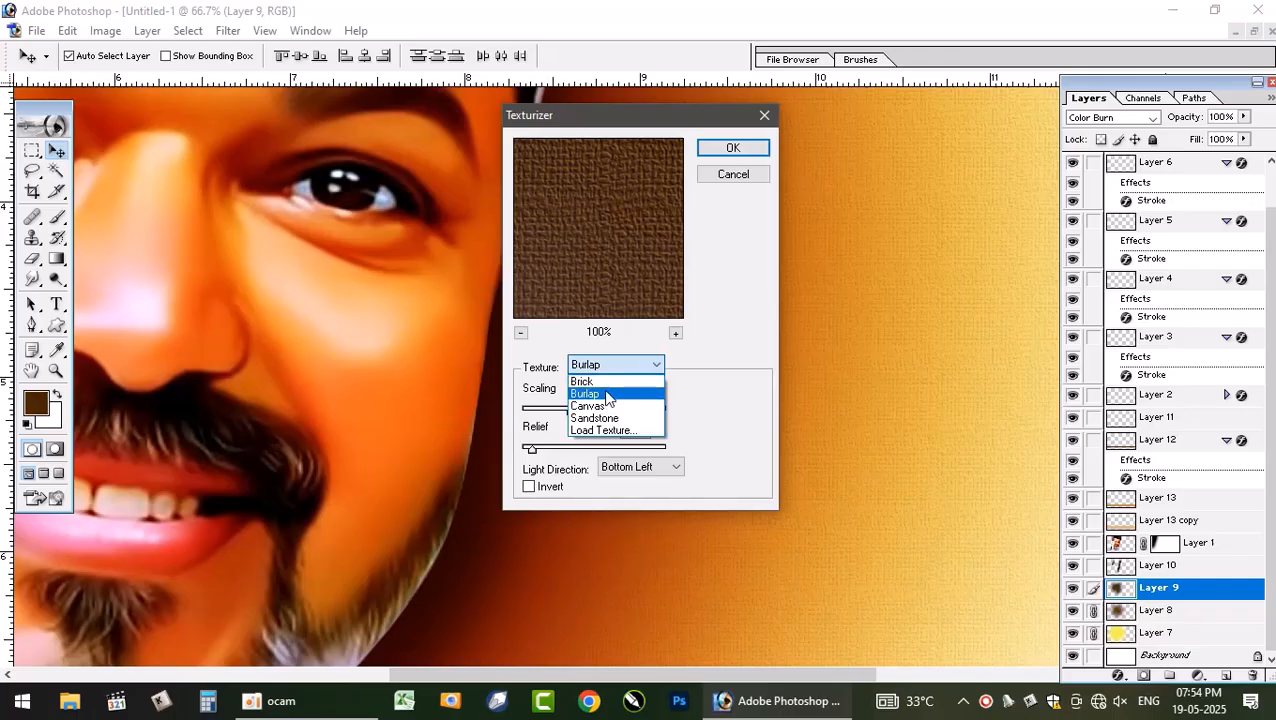
{"action": "left_click", "coordinate": [596, 418]}
{"action": "left_click", "coordinate": [731, 148]}
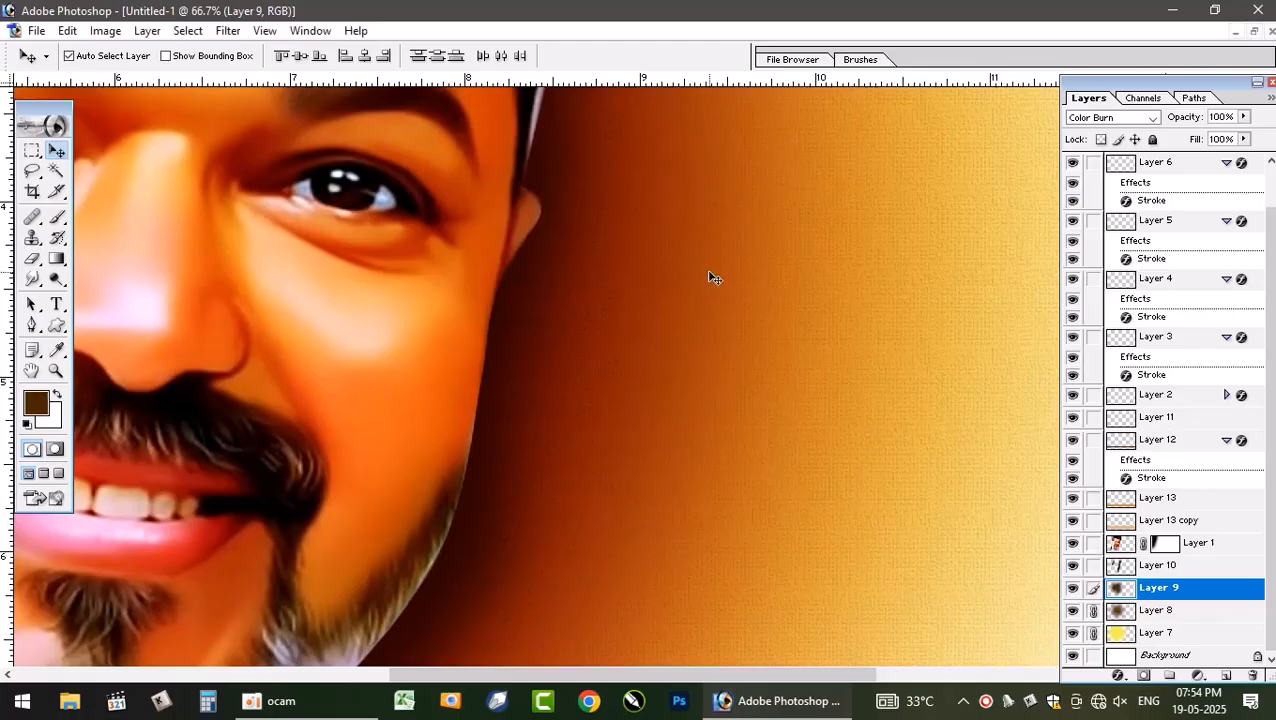
- Bring up the reference poster, fit it on screen, place its window beside the new poster and close the Layers palette
{"action": "key", "text": "ctrl+plus"}
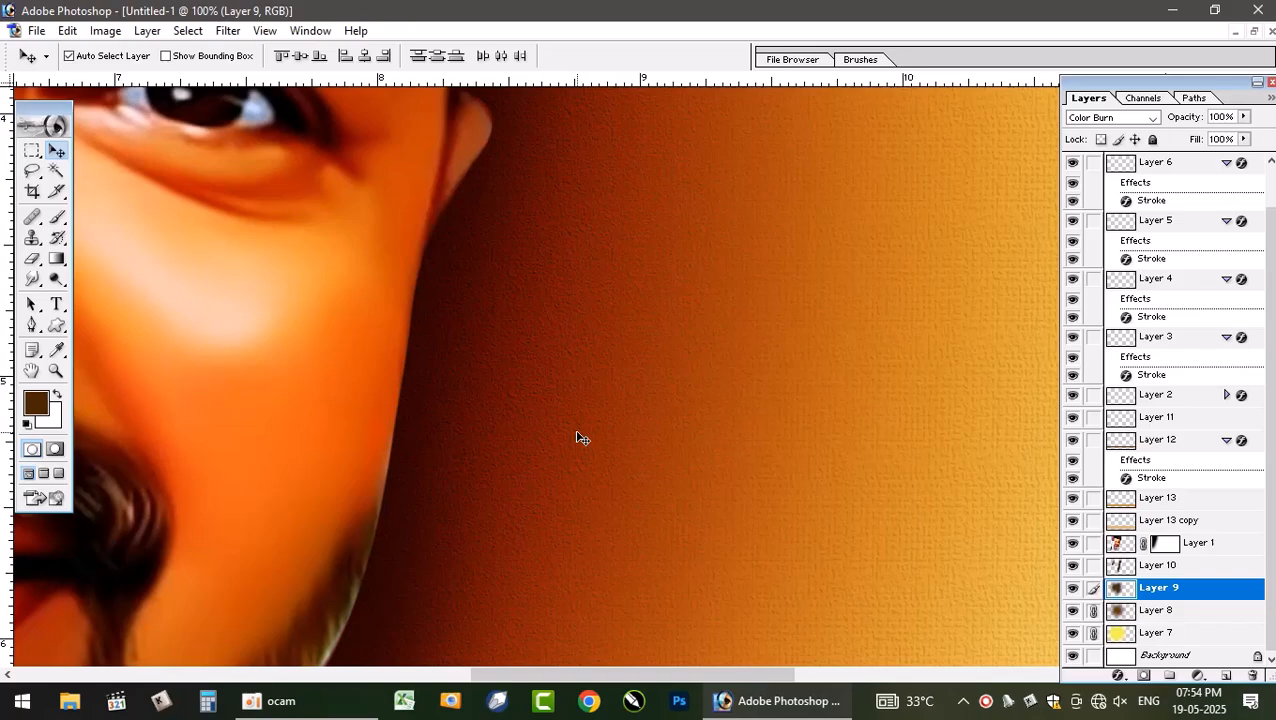
{"action": "key", "text": "ctrl+minus"}
{"action": "key", "text": "ctrl+minus"}
{"action": "key", "text": "ctrl+minus"}
{"action": "key", "text": "ctrl+minus"}
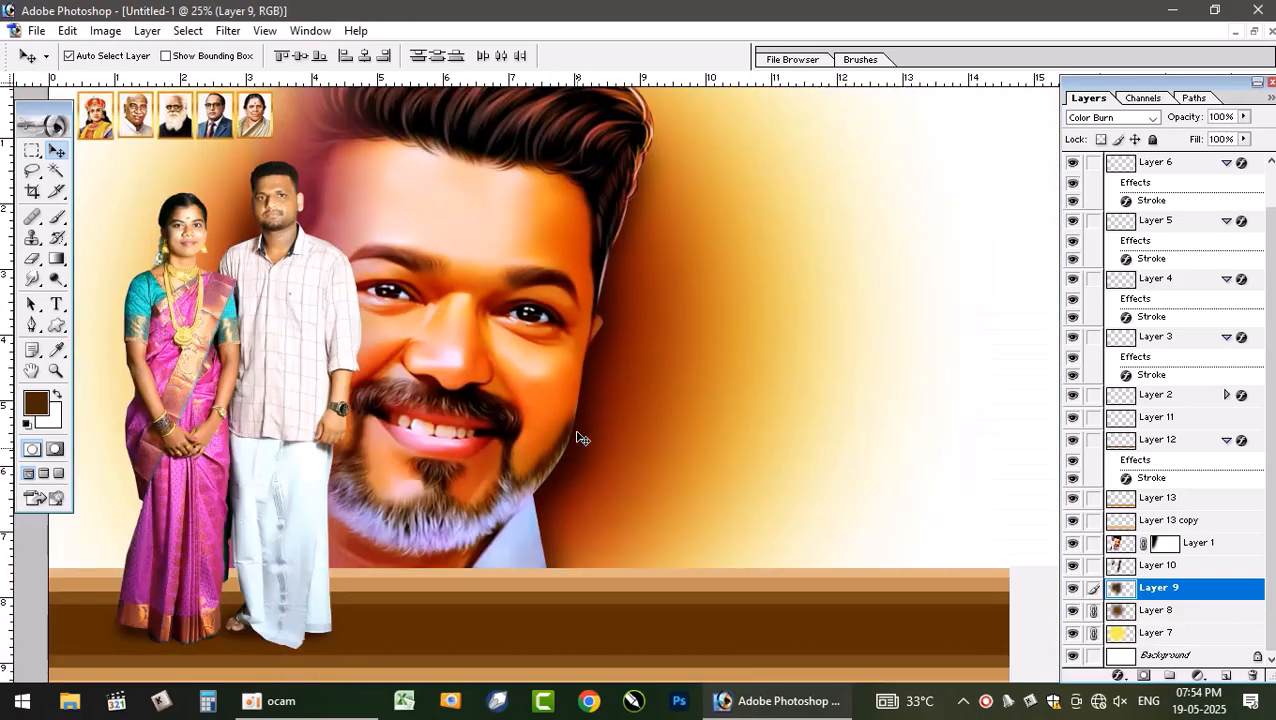
{"action": "key", "text": "ctrl+minus"}
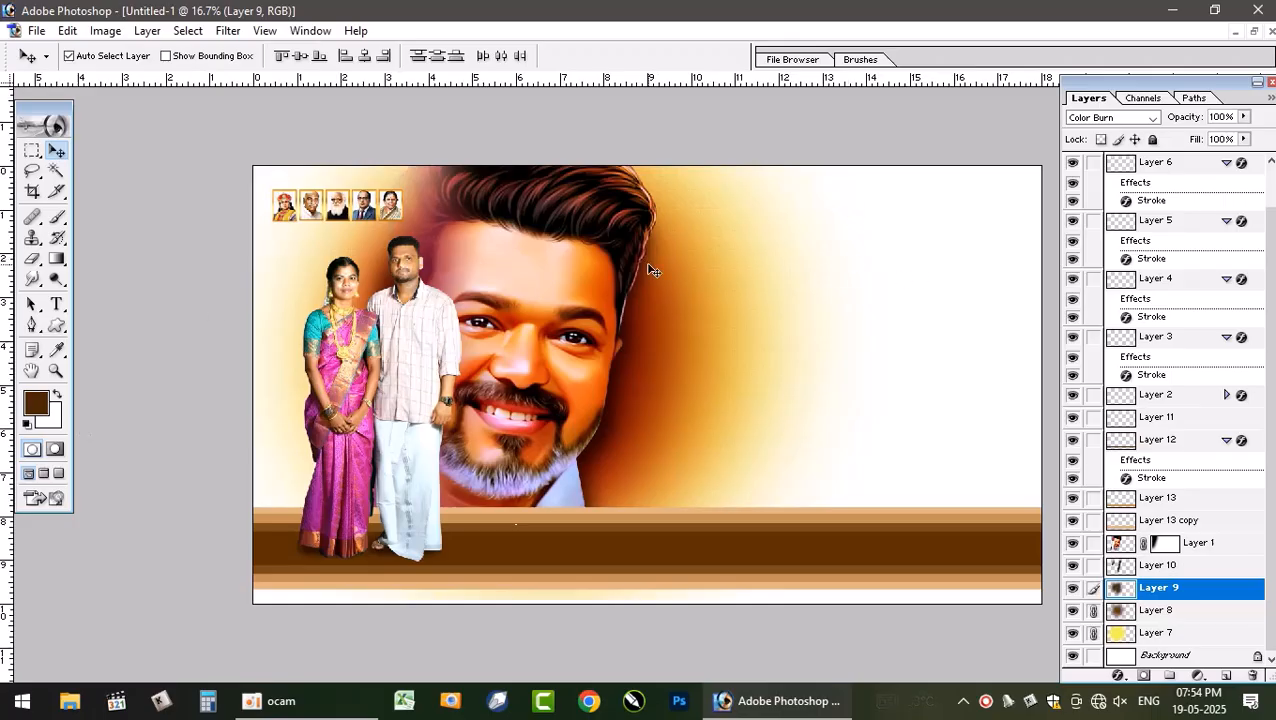
{"action": "left_click", "coordinate": [1254, 31]}
{"action": "left_click", "coordinate": [533, 235]}
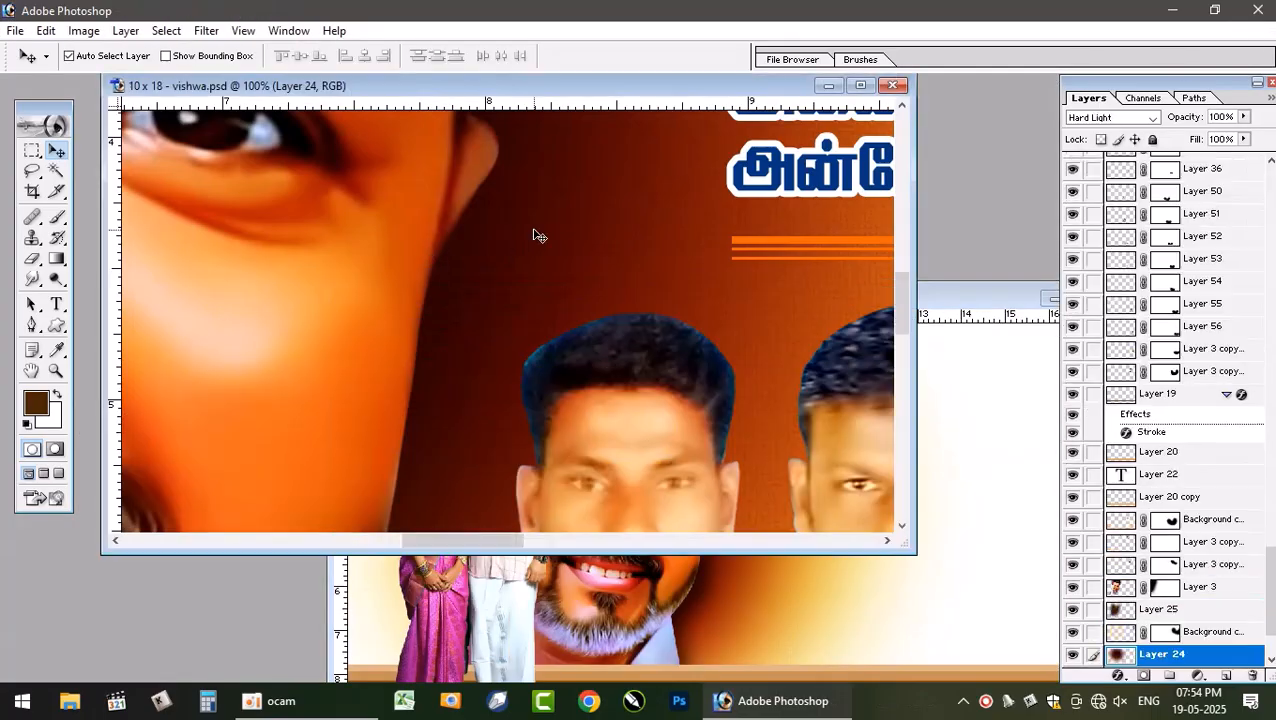
{"action": "key", "text": "ctrl+0"}
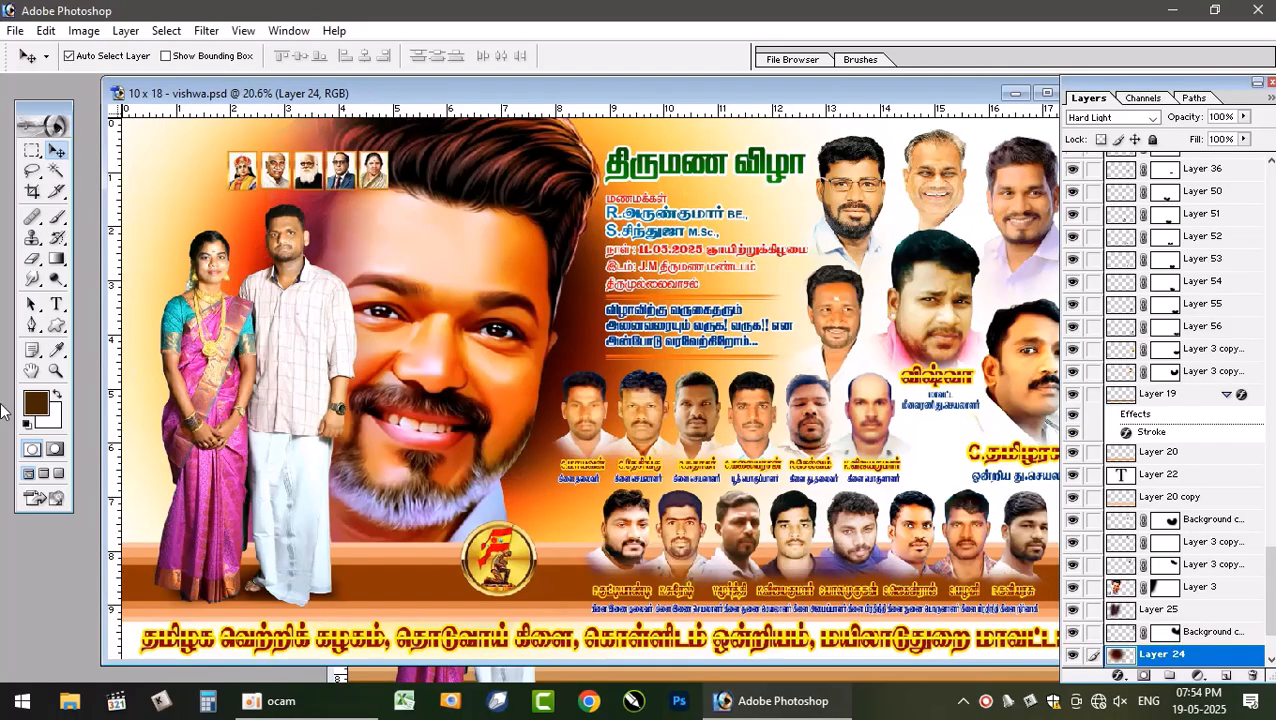
{"action": "left_click", "coordinate": [624, 414]}
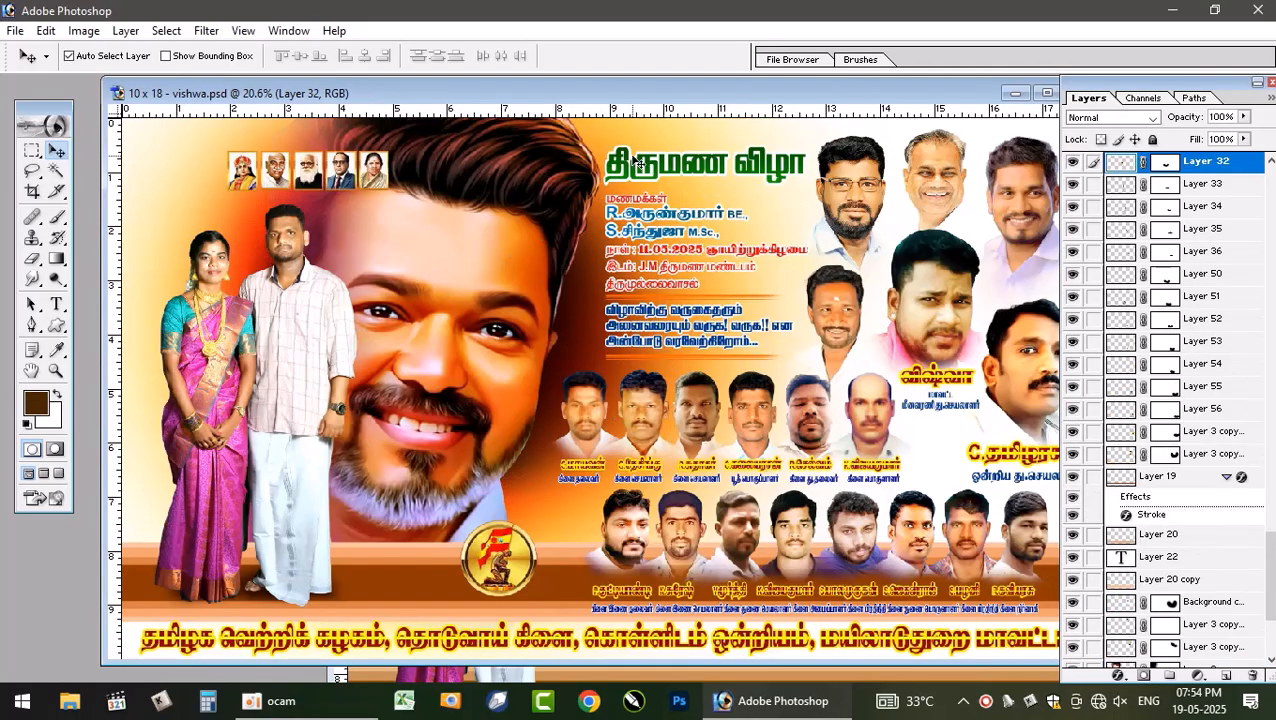
{"action": "left_click_drag", "start_coordinate": [925, 100], "coordinate": [973, 134]}
{"action": "left_click", "coordinate": [1271, 83]}
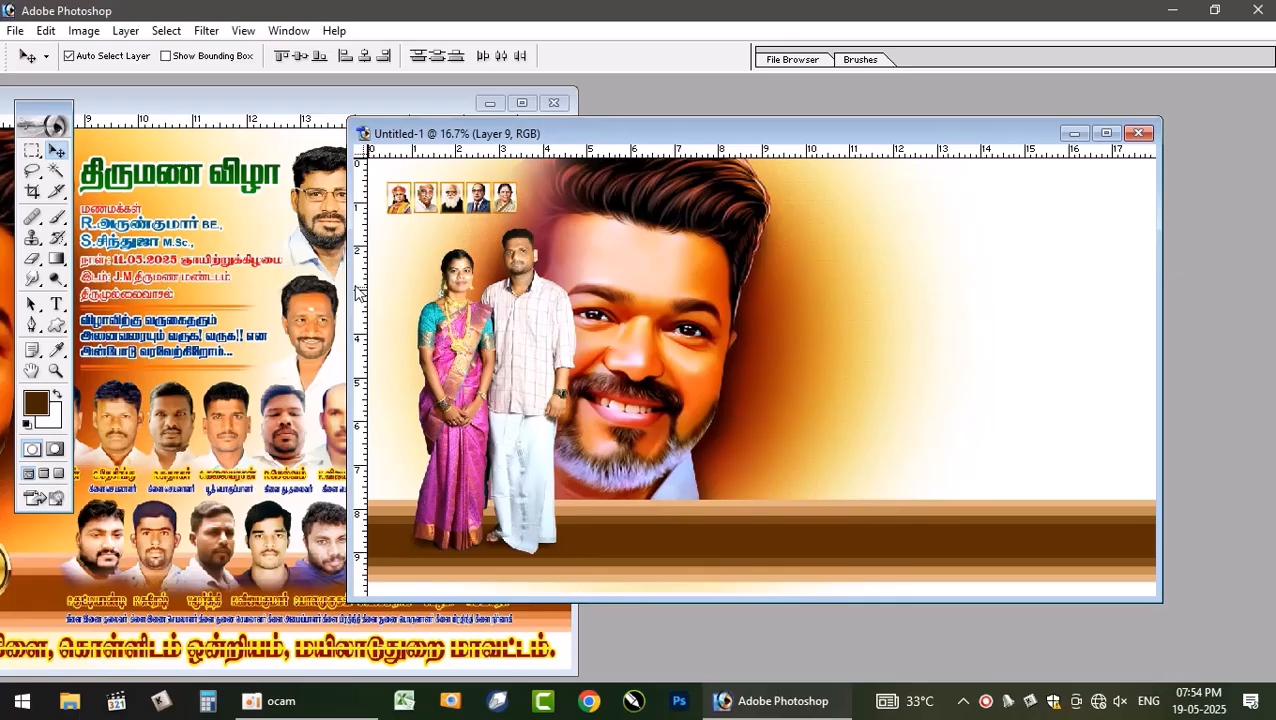
- Select the guest portrait layers at the reference poster's upper right and drag them into the new poster
{"action": "left_click", "coordinate": [273, 259]}
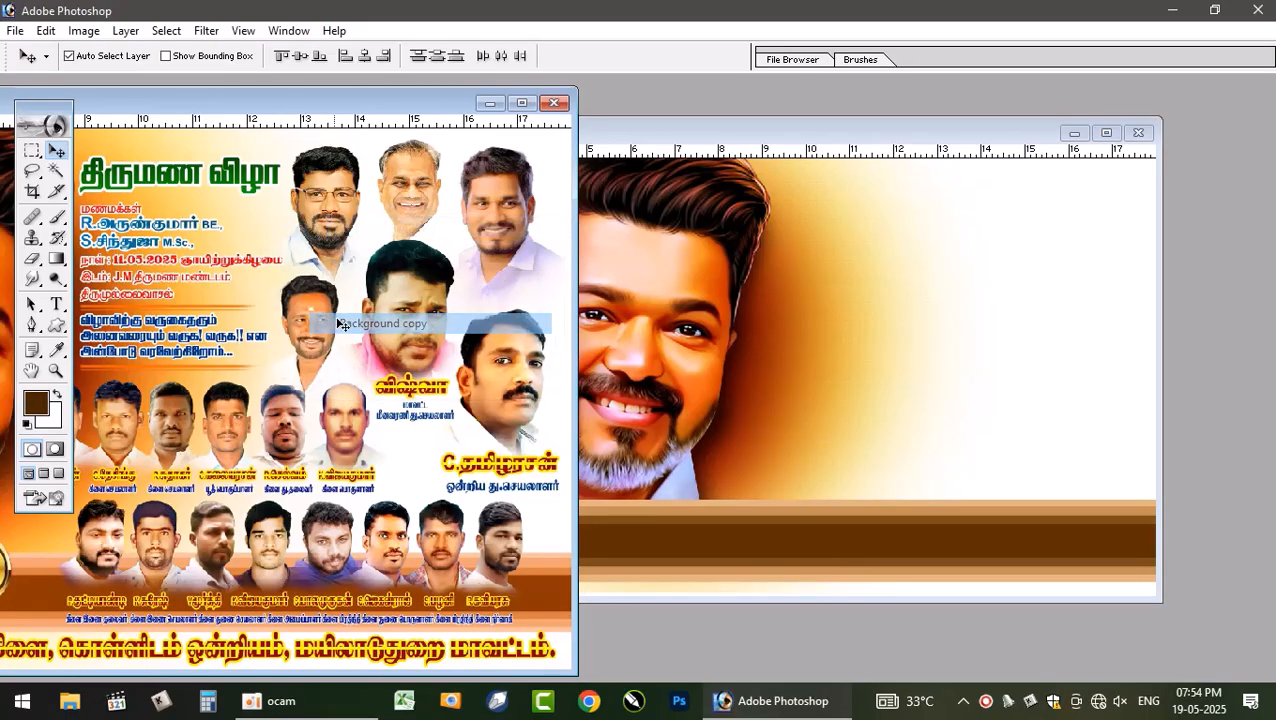
{"action": "right_click", "coordinate": [529, 350]}
{"action": "left_click", "coordinate": [549, 358]}
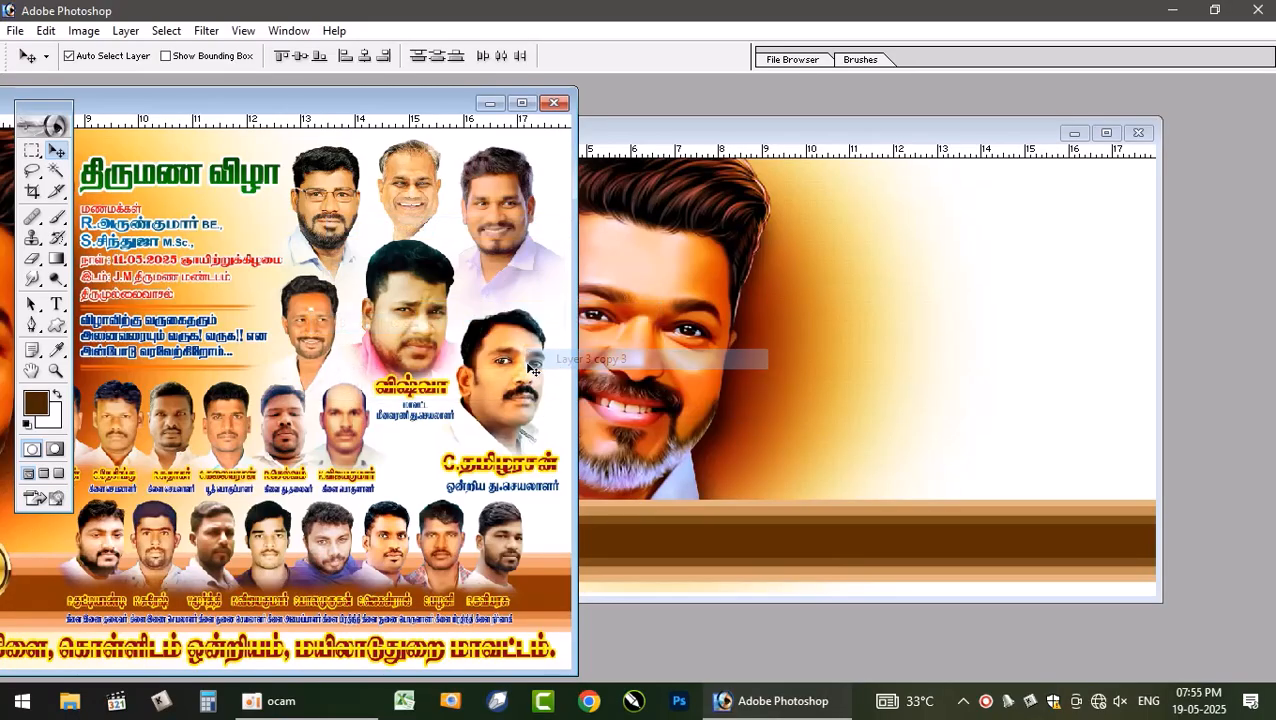
{"action": "left_click_drag", "start_coordinate": [515, 370], "coordinate": [452, 388]}
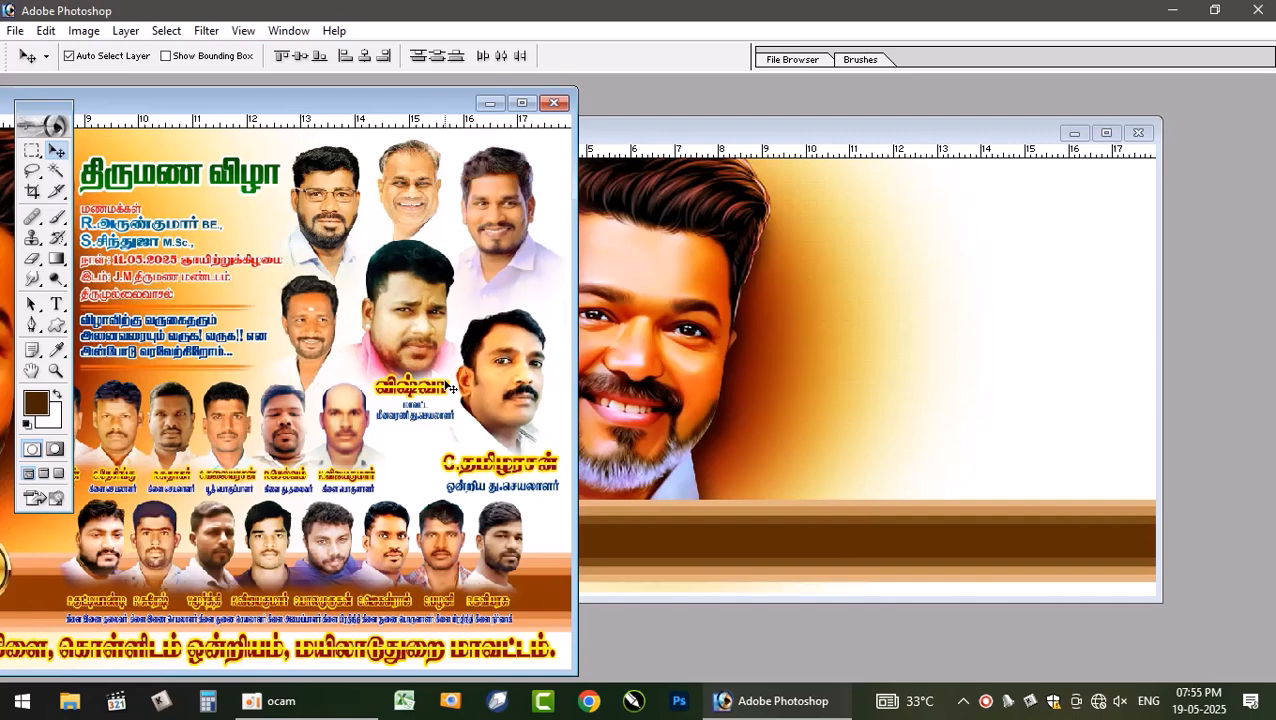
{"action": "right_click", "coordinate": [410, 385]}
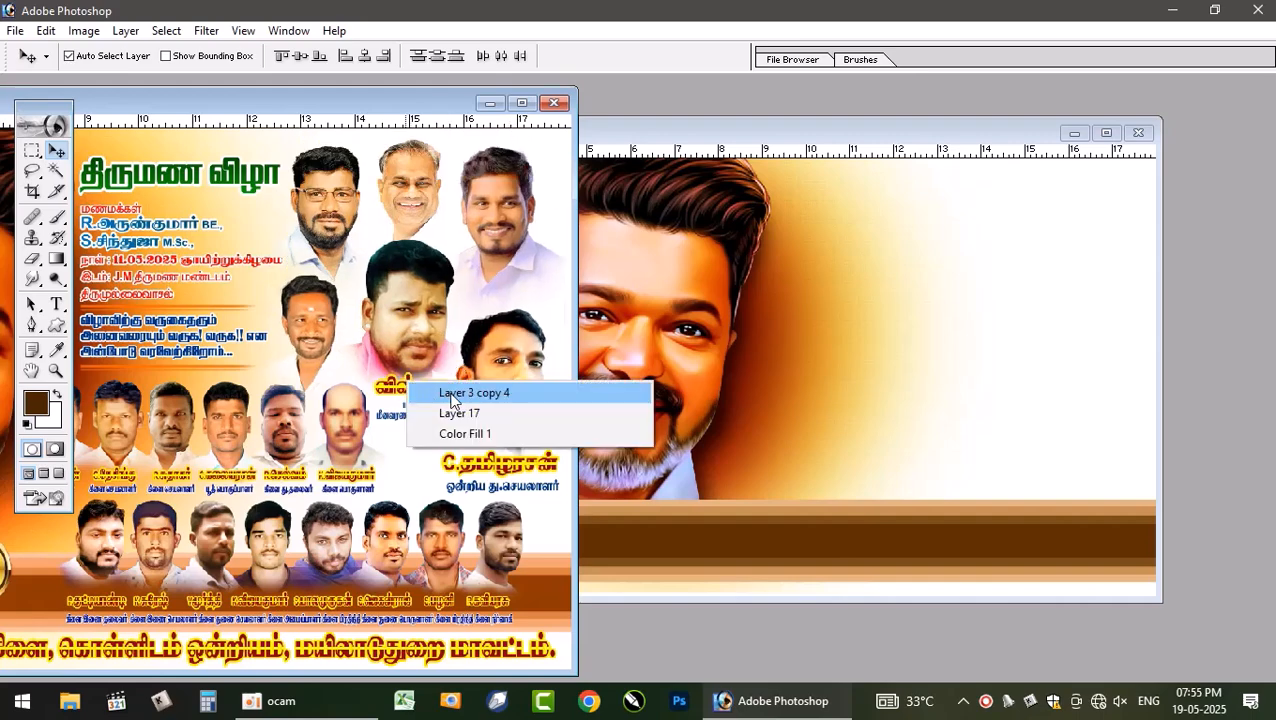
{"action": "left_click", "coordinate": [421, 392]}
{"action": "right_click", "coordinate": [434, 375]}
{"action": "left_click", "coordinate": [470, 384]}
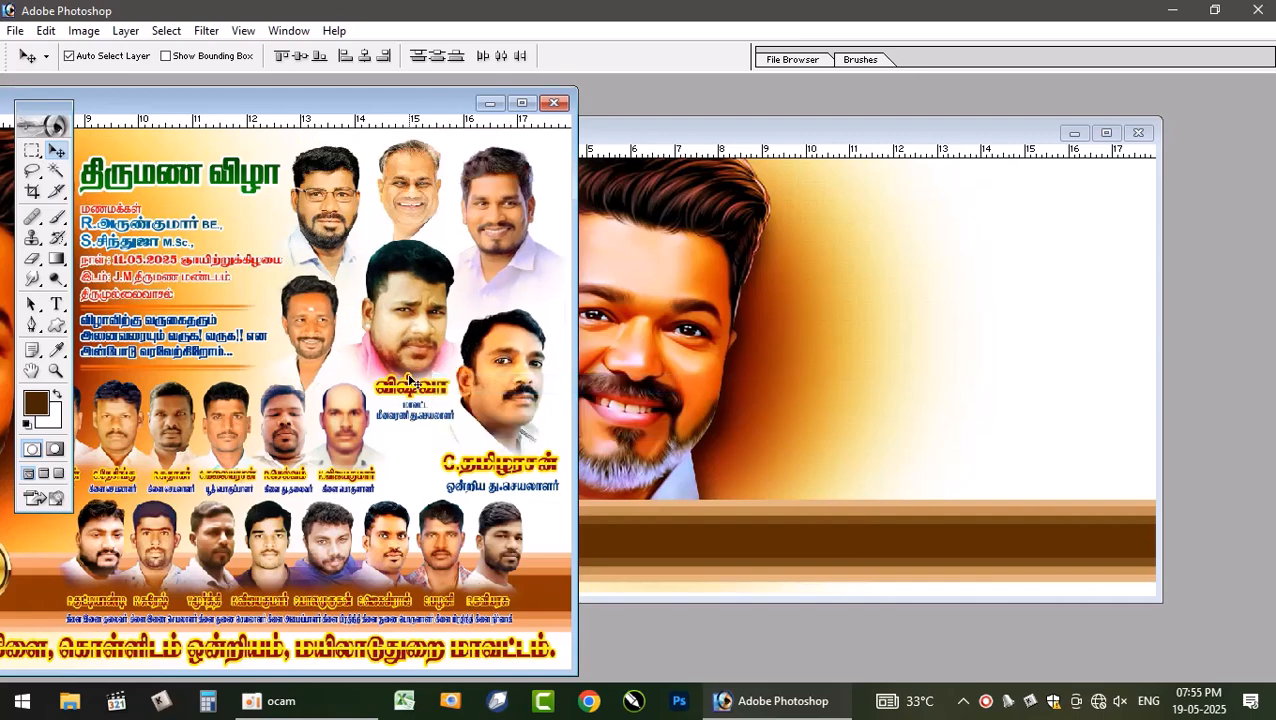
{"action": "left_click_drag", "start_coordinate": [410, 340], "coordinate": [432, 400]}
{"action": "right_click", "coordinate": [408, 380]}
{"action": "left_click", "coordinate": [468, 407]}
{"action": "right_click", "coordinate": [434, 422]}
{"action": "left_click", "coordinate": [464, 429]}
{"action": "right_click", "coordinate": [492, 460]}
{"action": "left_click", "coordinate": [502, 465]}
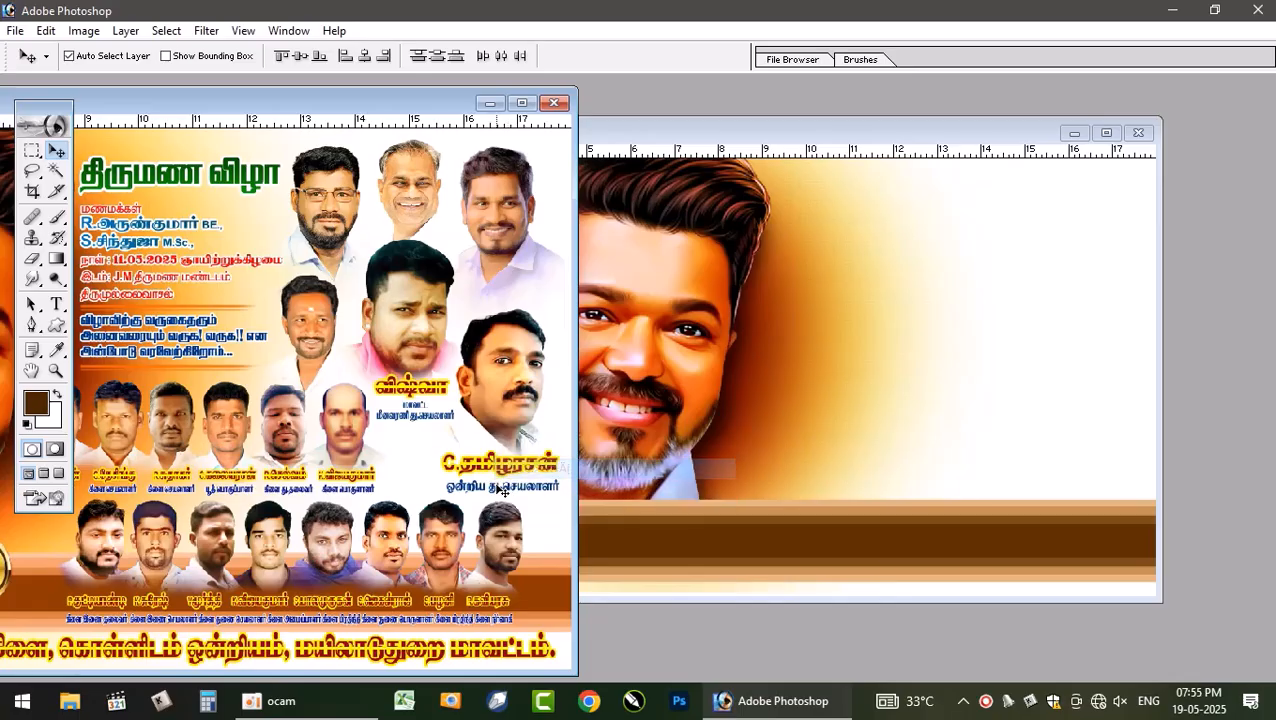
{"action": "right_click", "coordinate": [474, 485]}
{"action": "left_click", "coordinate": [516, 494]}
{"action": "left_click_drag", "start_coordinate": [502, 367], "coordinate": [1034, 364]}
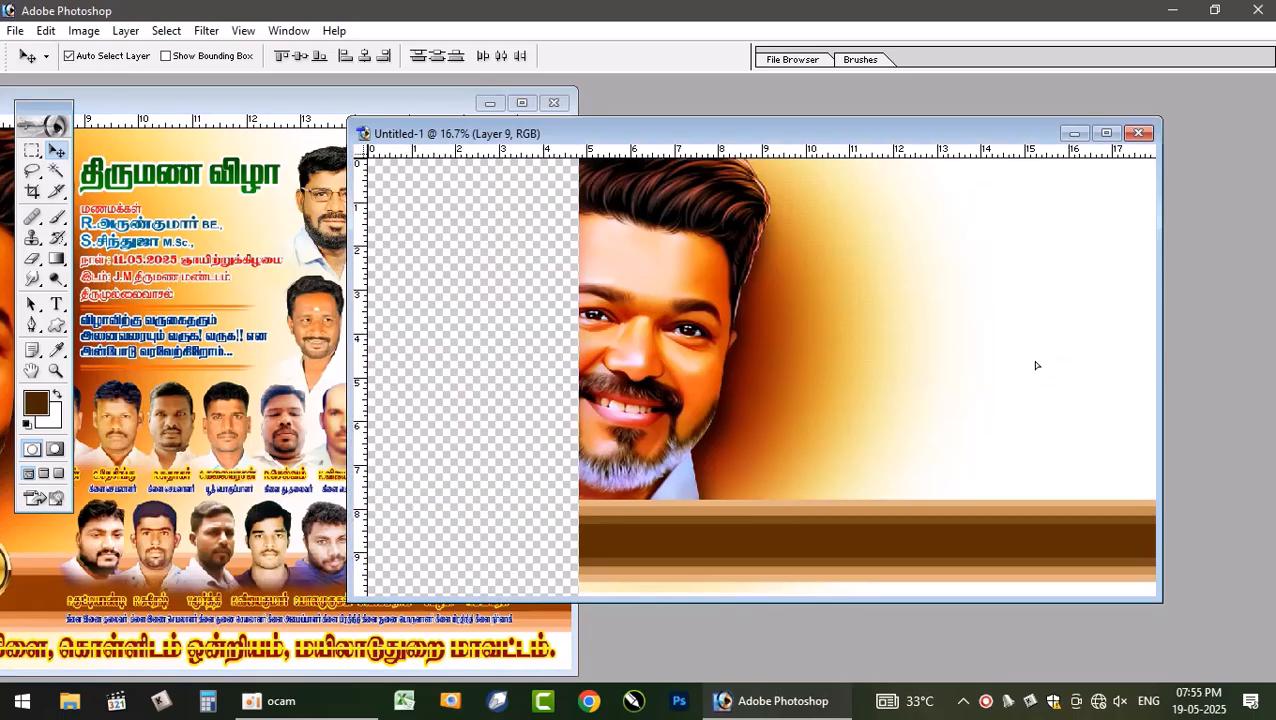
- Nudge the copied portrait group toward the new poster's upper right corner
{"action": "left_click", "coordinate": [1106, 133]}
{"action": "left_click_drag", "start_coordinate": [953, 254], "coordinate": [981, 241]}
{"action": "left_click", "coordinate": [1256, 31]}
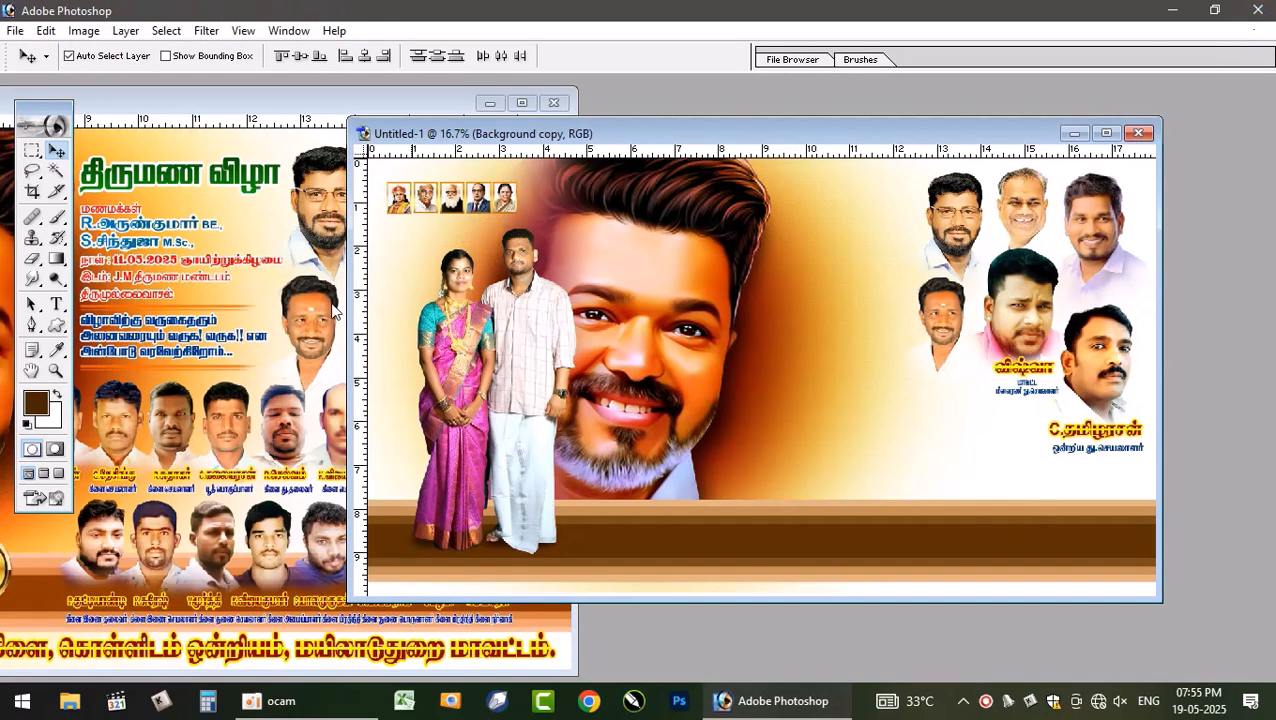
{"action": "left_click", "coordinate": [303, 365]}
{"action": "left_click_drag", "start_coordinate": [285, 441], "coordinate": [329, 401]}
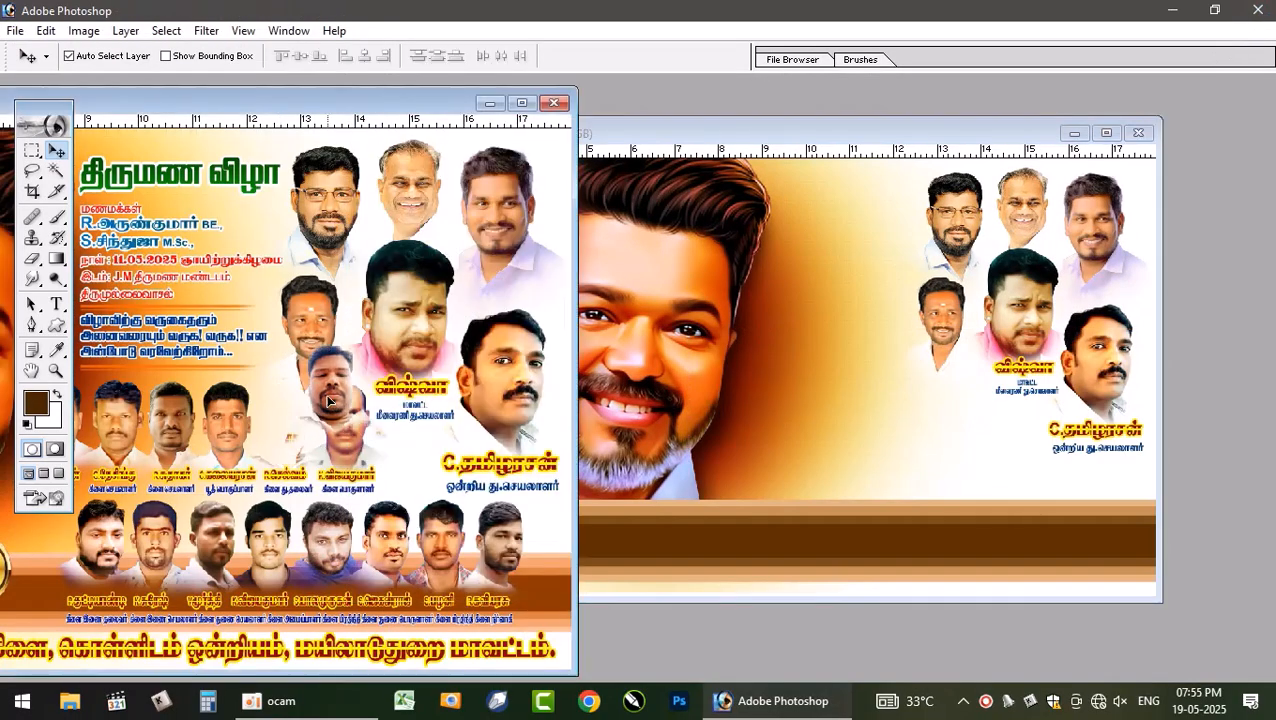
{"action": "key", "text": "ctrl+z"}
- Maximize the reference poster window and pick the layers of the second-row guest portraits one by one from the layer pick list
{"action": "left_click", "coordinate": [521, 103]}
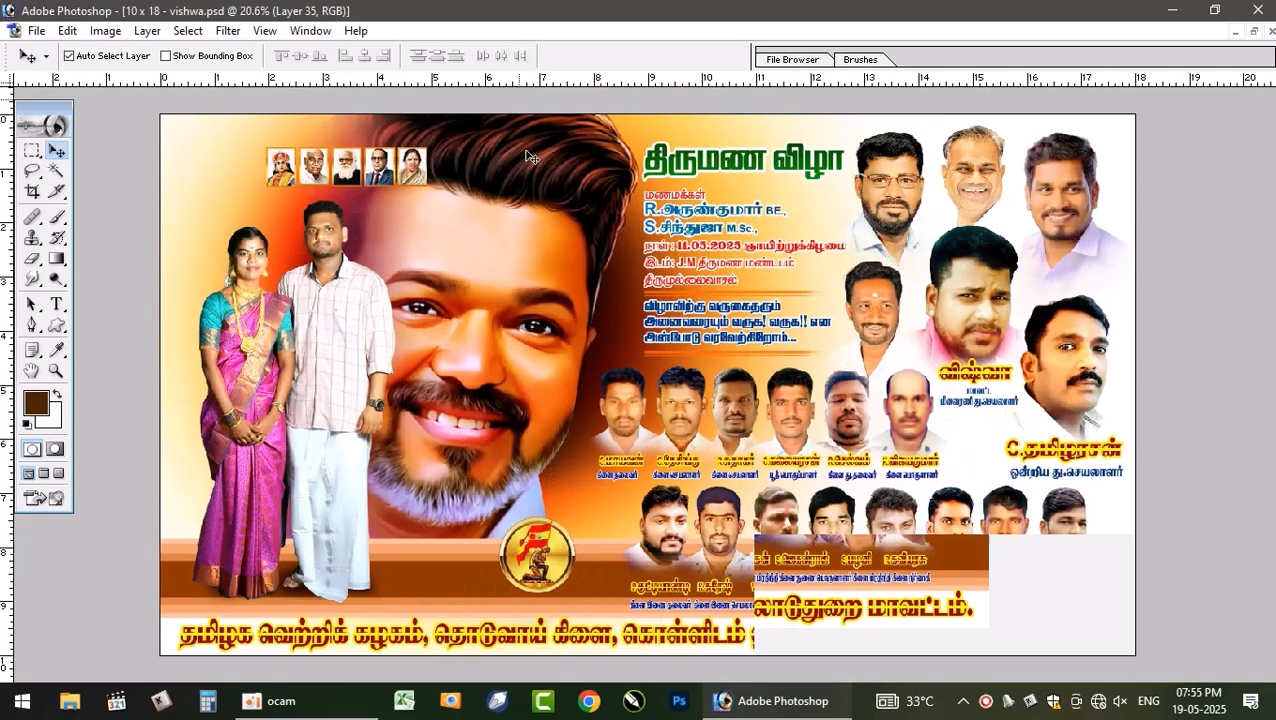
{"action": "left_click", "coordinate": [651, 404]}
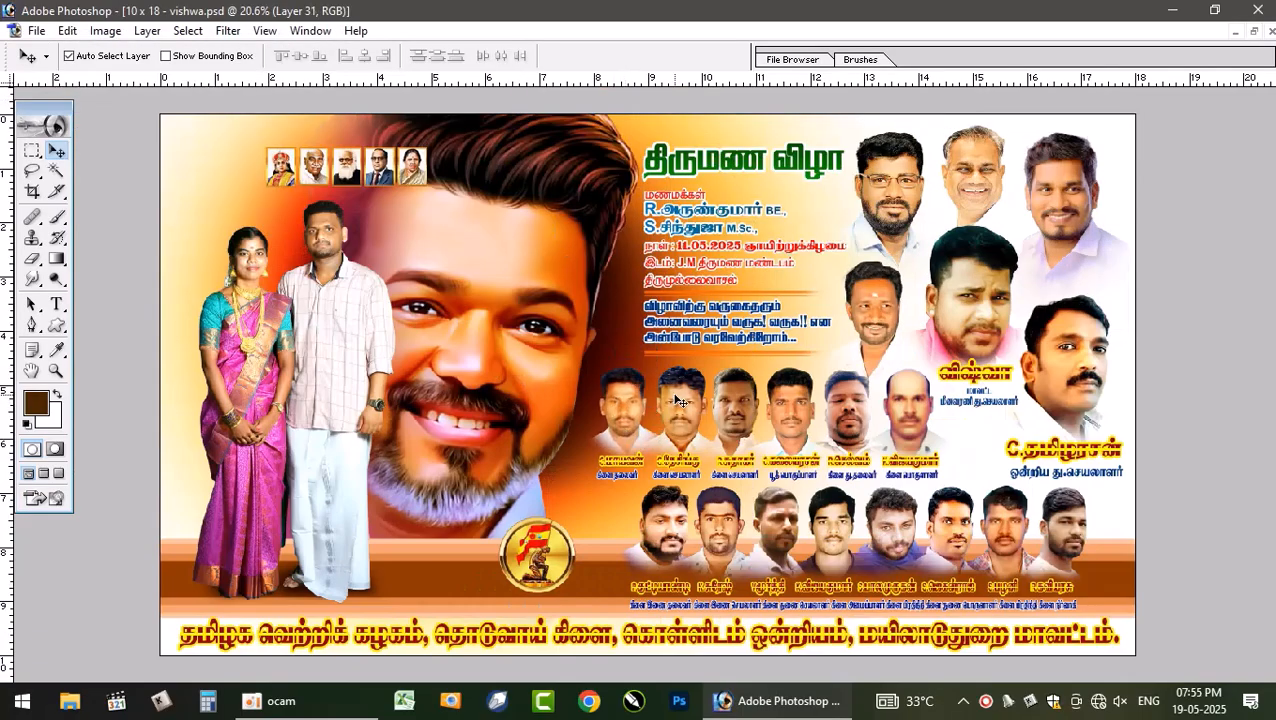
{"action": "right_click", "coordinate": [676, 400]}
{"action": "left_click", "coordinate": [742, 401]}
{"action": "right_click", "coordinate": [738, 397], "text": "shift"}
{"action": "left_click", "coordinate": [762, 408], "text": "shift"}
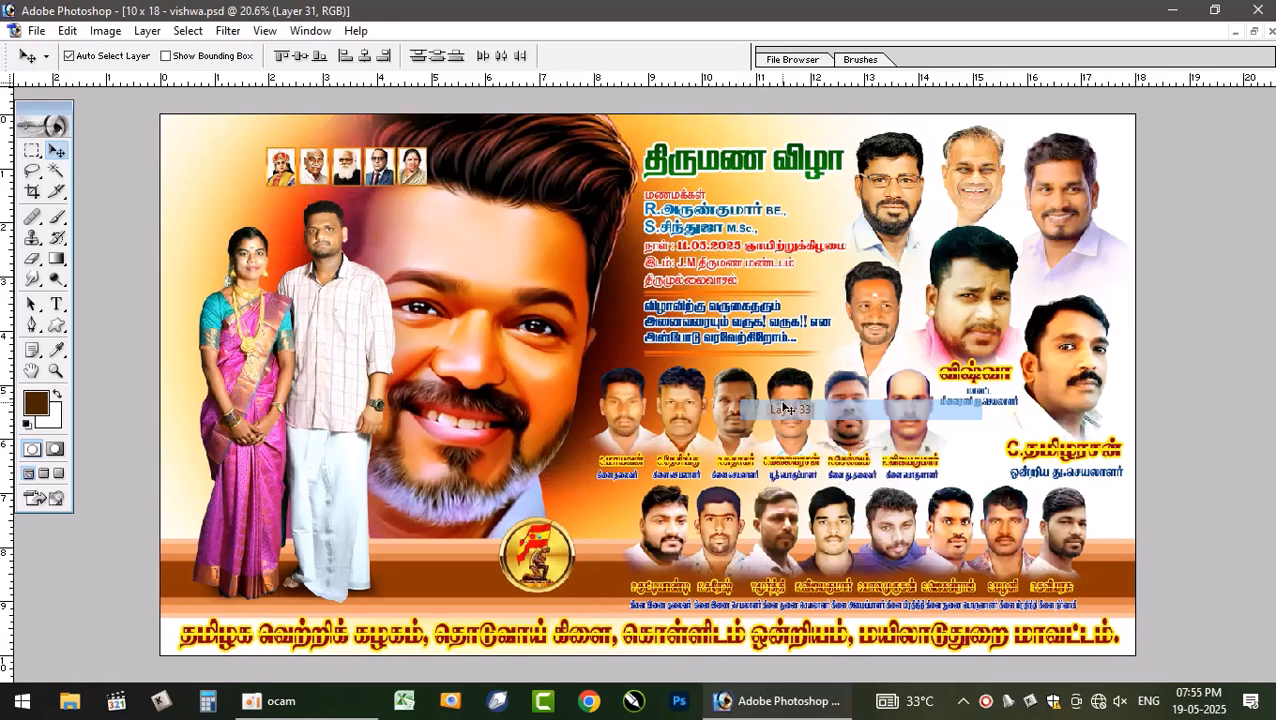
{"action": "right_click", "coordinate": [790, 391], "text": "shift"}
{"action": "left_click", "coordinate": [827, 407], "text": "shift"}
{"action": "right_click", "coordinate": [840, 400], "text": "shift"}
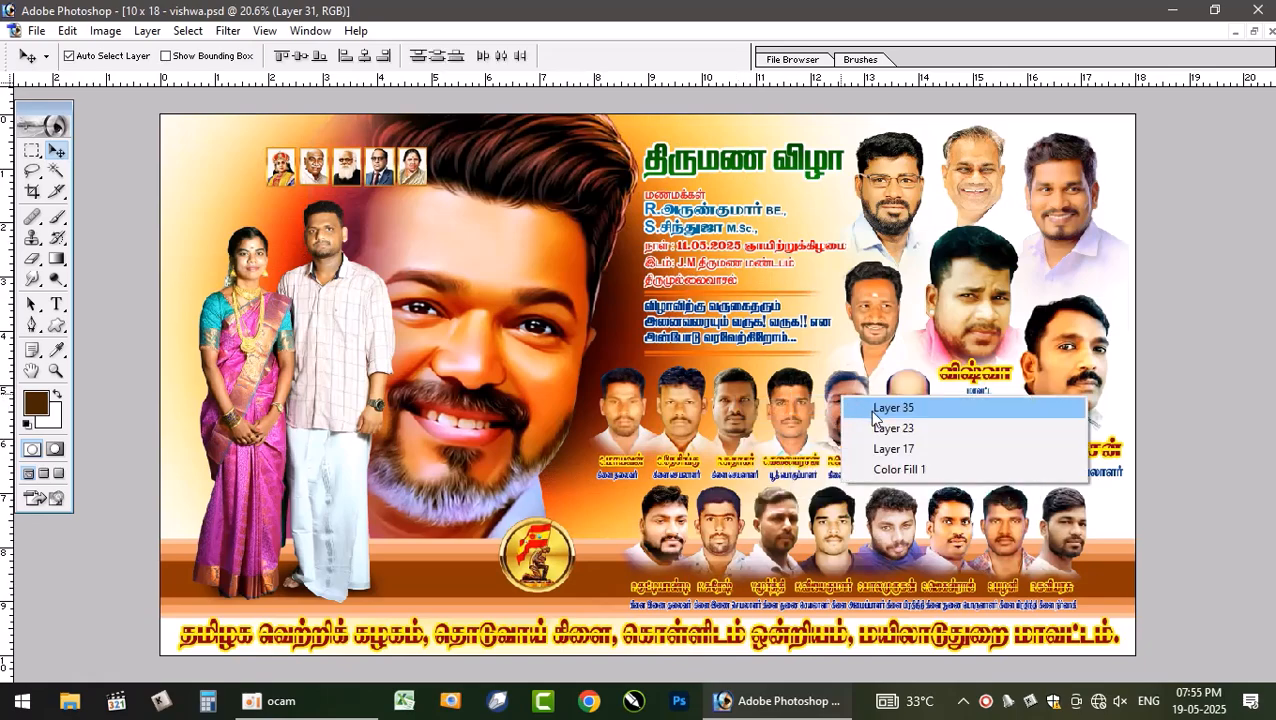
{"action": "left_click", "coordinate": [869, 410], "text": "shift"}
{"action": "right_click", "coordinate": [910, 402], "text": "shift"}
{"action": "left_click", "coordinate": [935, 418]}
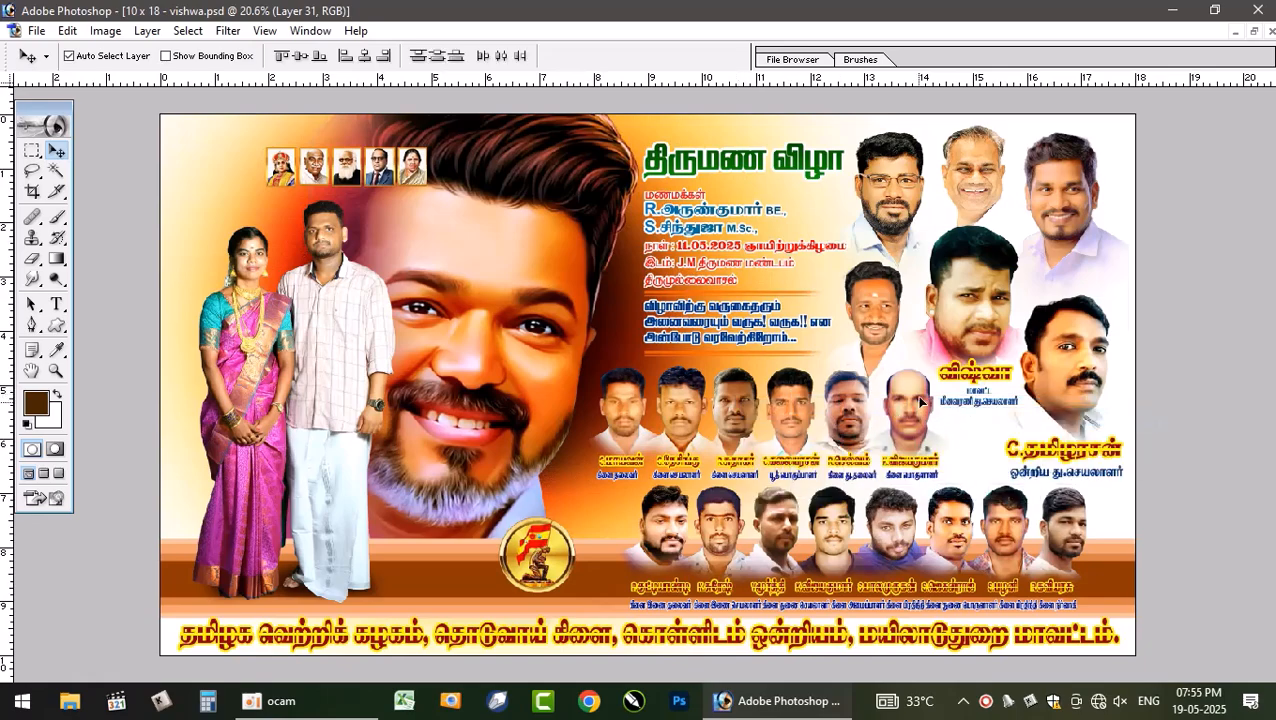
- Pick the name caption layers beneath the second-row portraits, and undo an accidental upward nudge of one portrait
{"action": "right_click", "coordinate": [913, 463], "text": "shift"}
{"action": "left_click", "coordinate": [948, 472], "text": "shift"}
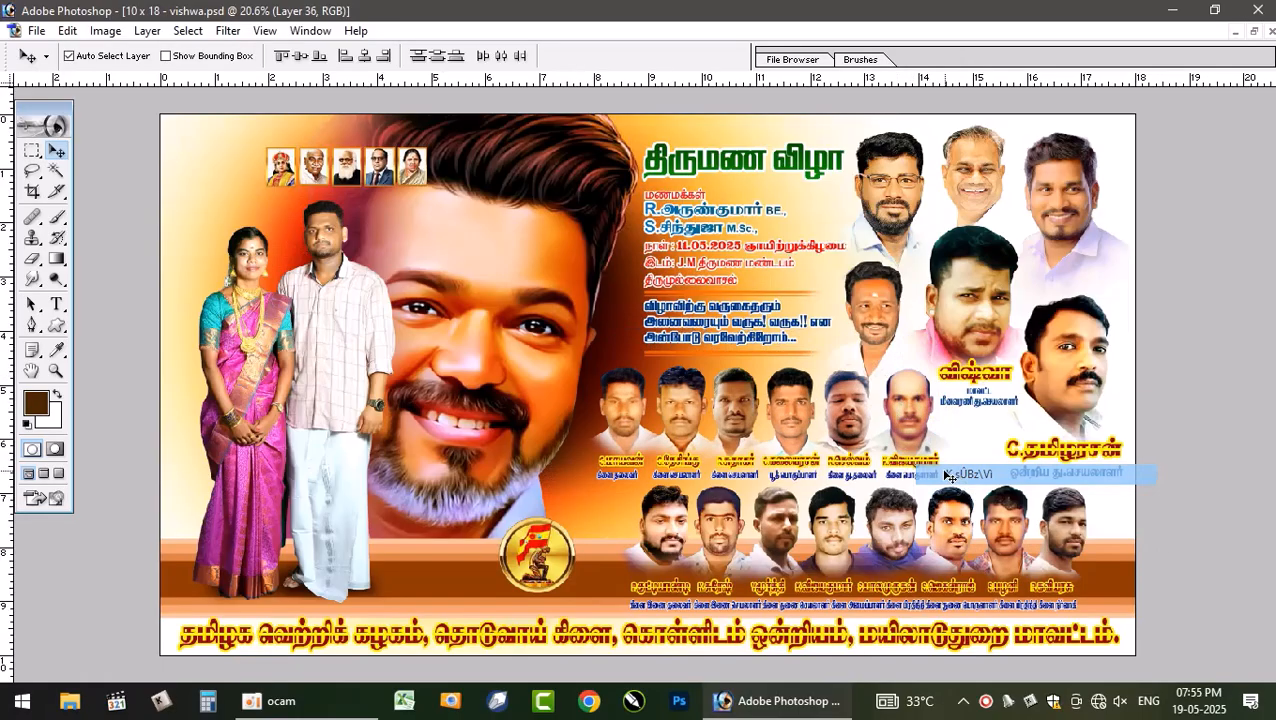
{"action": "right_click", "coordinate": [857, 465]}
{"action": "left_click", "coordinate": [870, 474]}
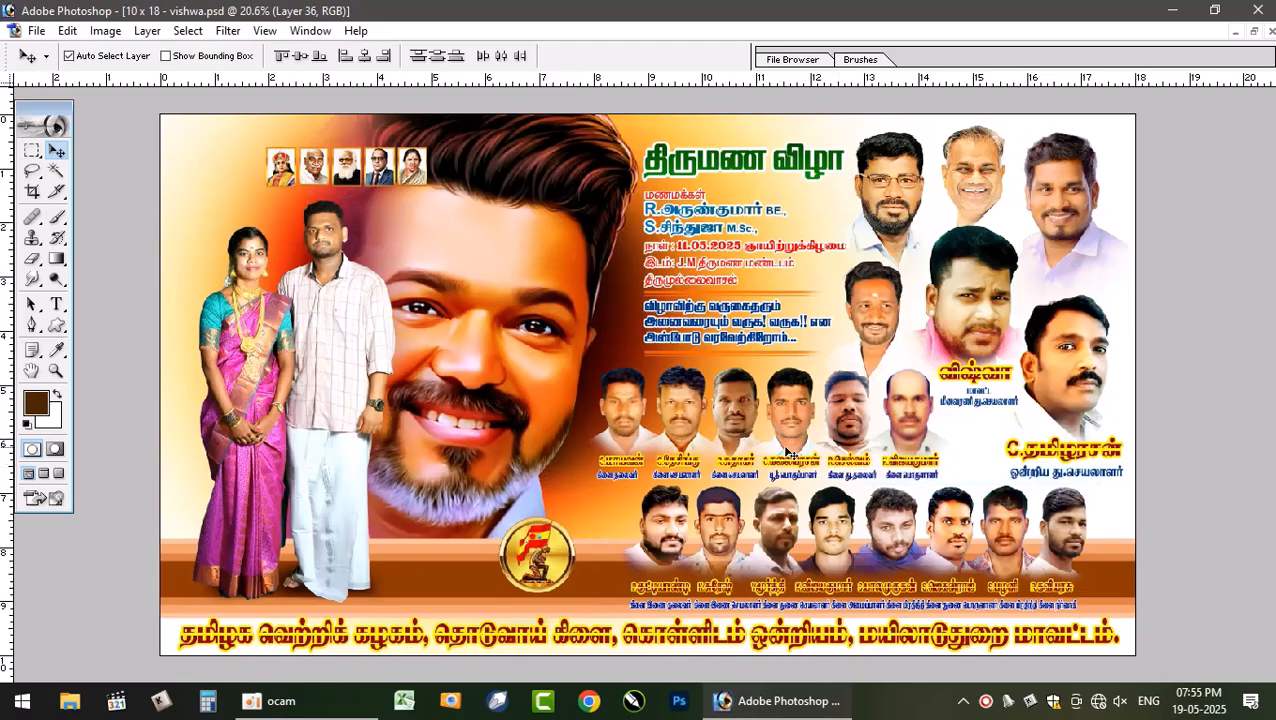
{"action": "right_click", "coordinate": [801, 465]}
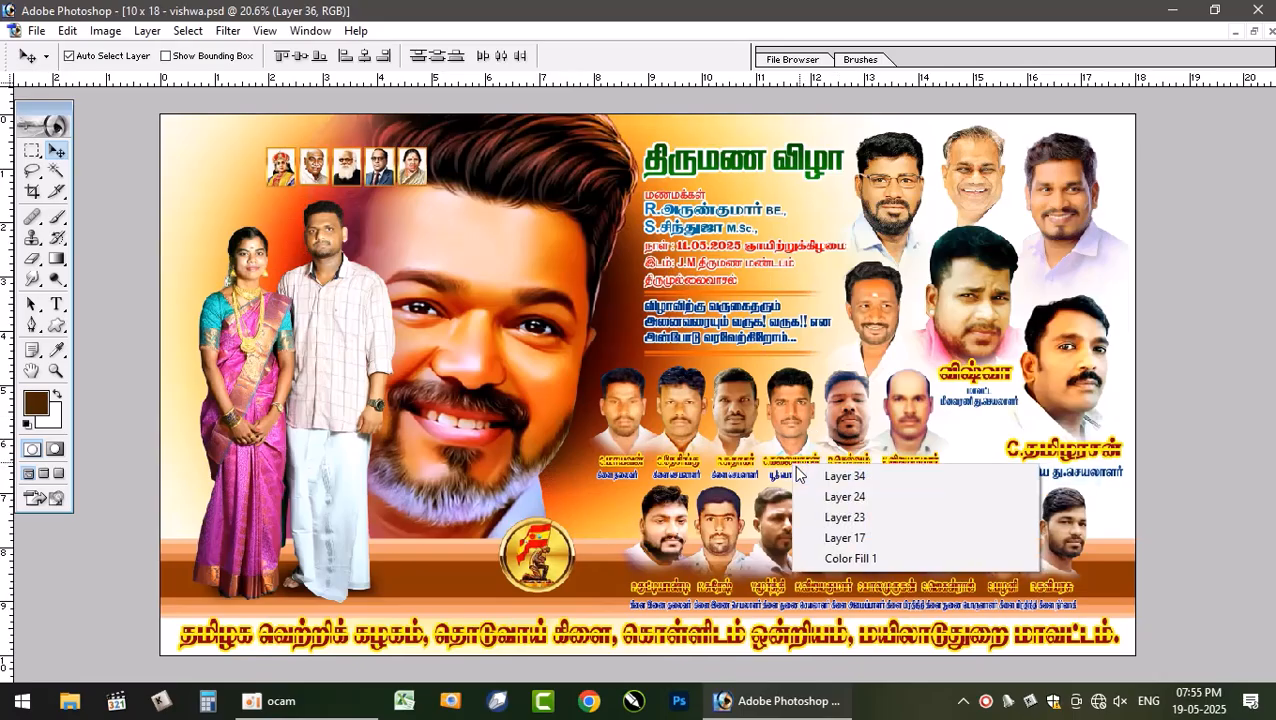
{"action": "right_click", "coordinate": [787, 463]}
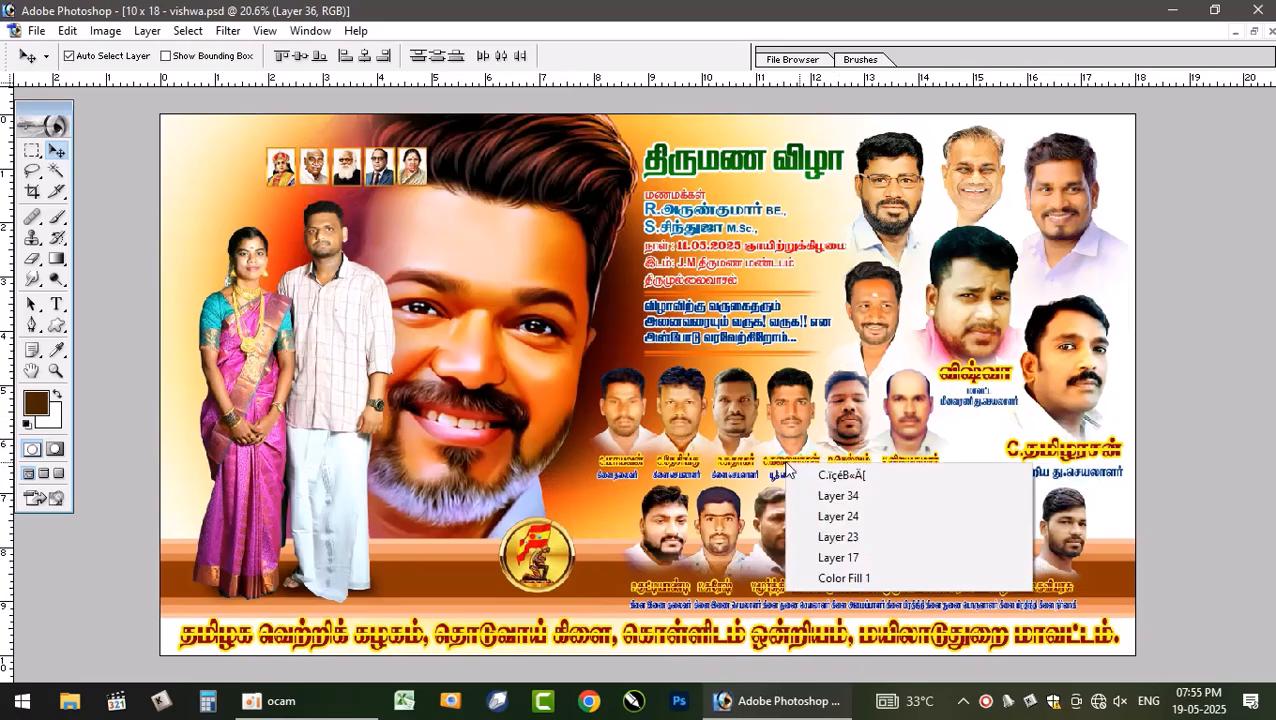
{"action": "left_click", "coordinate": [842, 478]}
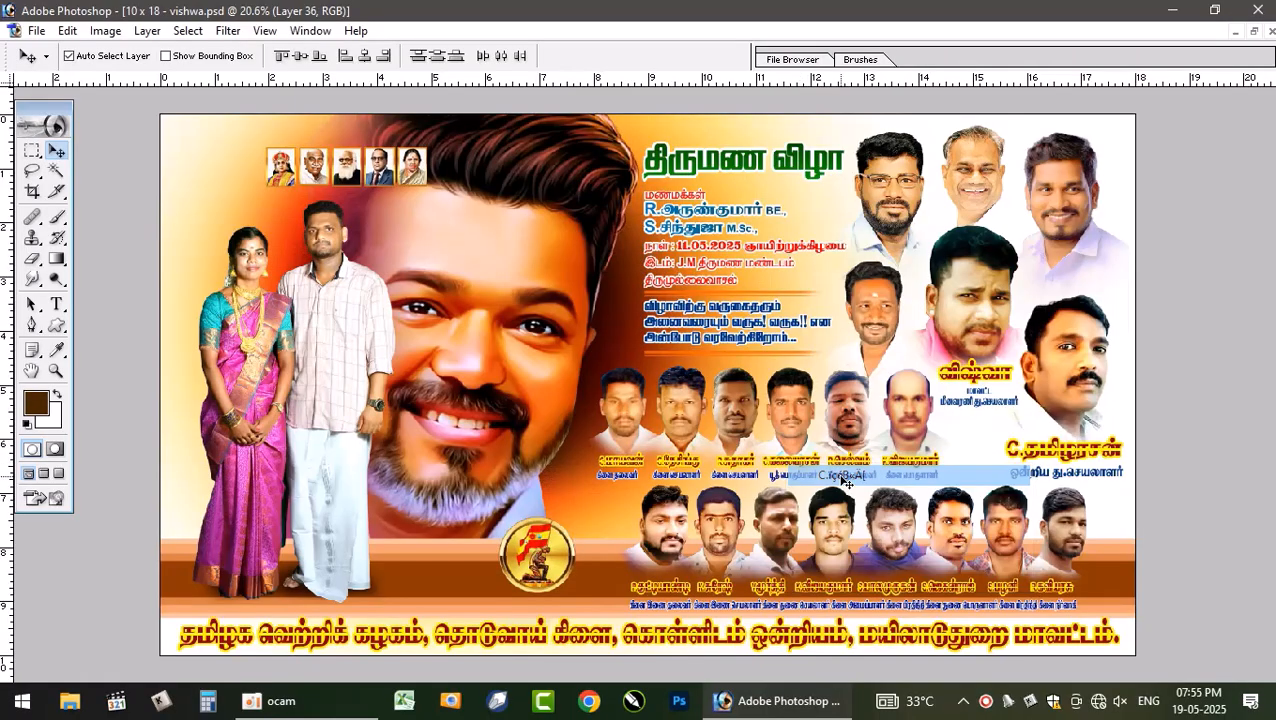
{"action": "right_click", "coordinate": [743, 464]}
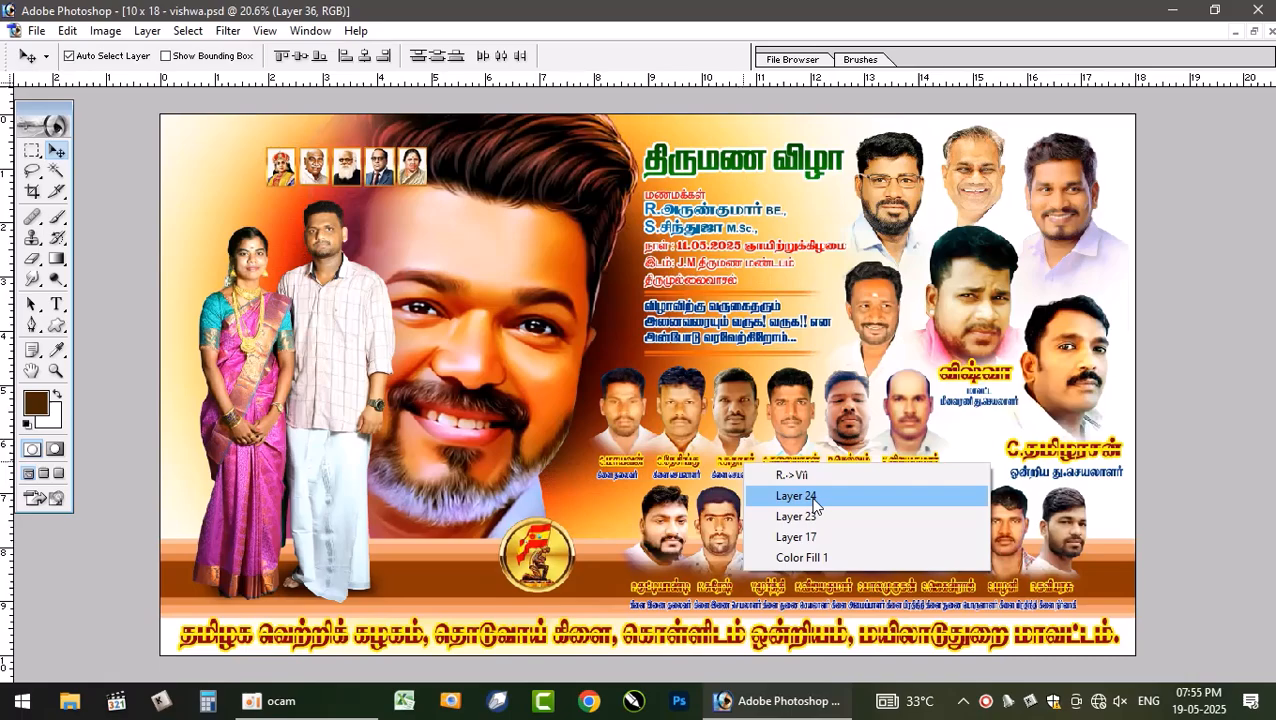
{"action": "left_click", "coordinate": [782, 477]}
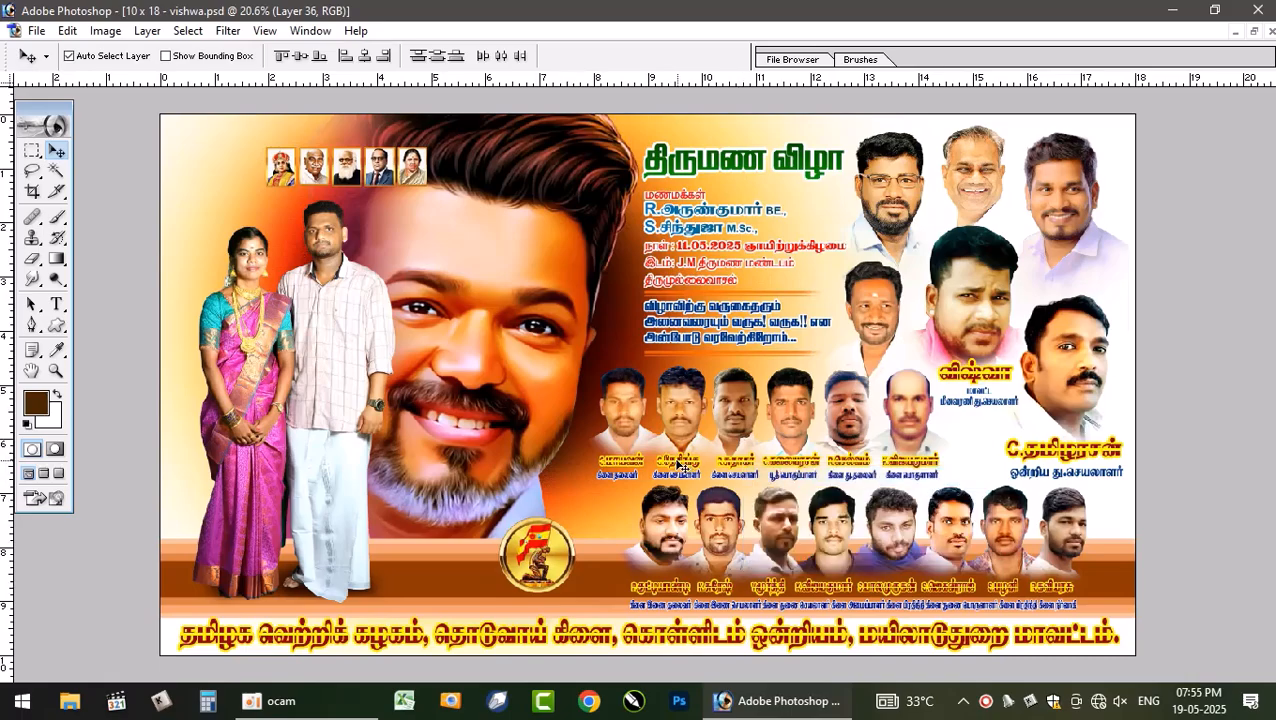
{"action": "right_click", "coordinate": [678, 465]}
{"action": "left_click", "coordinate": [648, 457]}
{"action": "right_click", "coordinate": [634, 466]}
{"action": "left_click", "coordinate": [681, 478]}
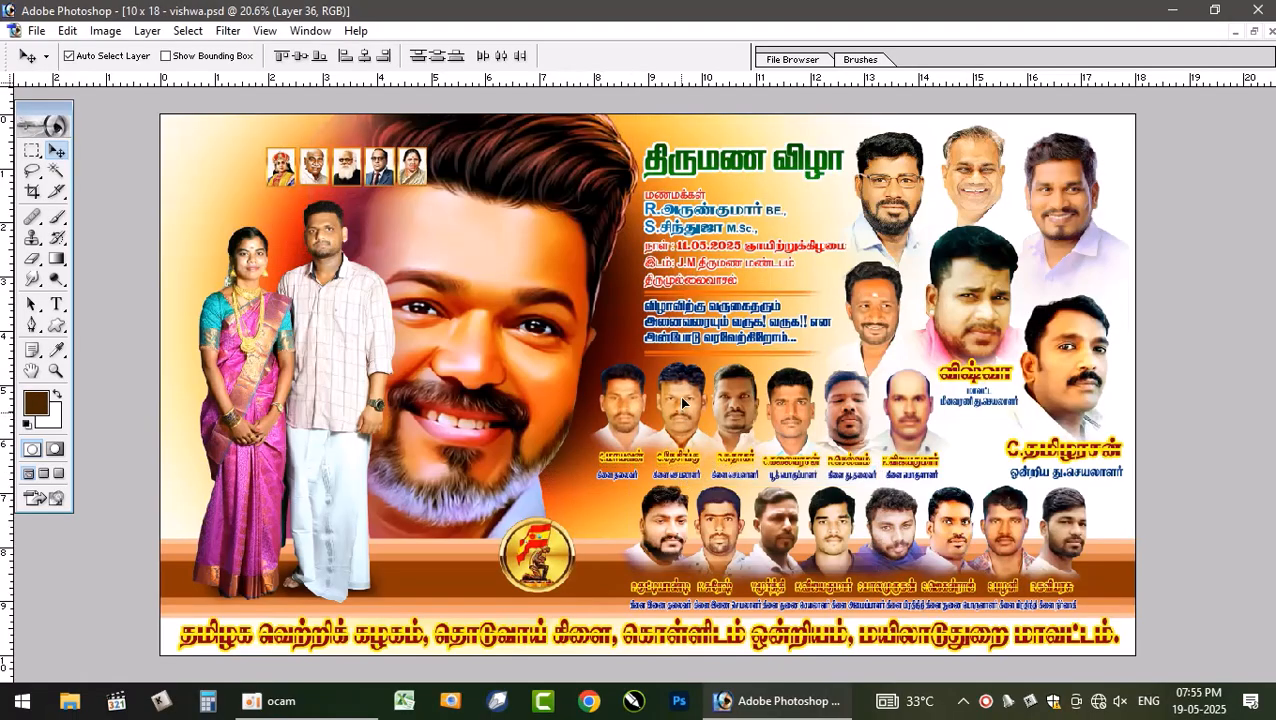
{"action": "left_click_drag", "start_coordinate": [682, 398], "coordinate": [682, 386]}
{"action": "key", "text": "ctrl+z"}
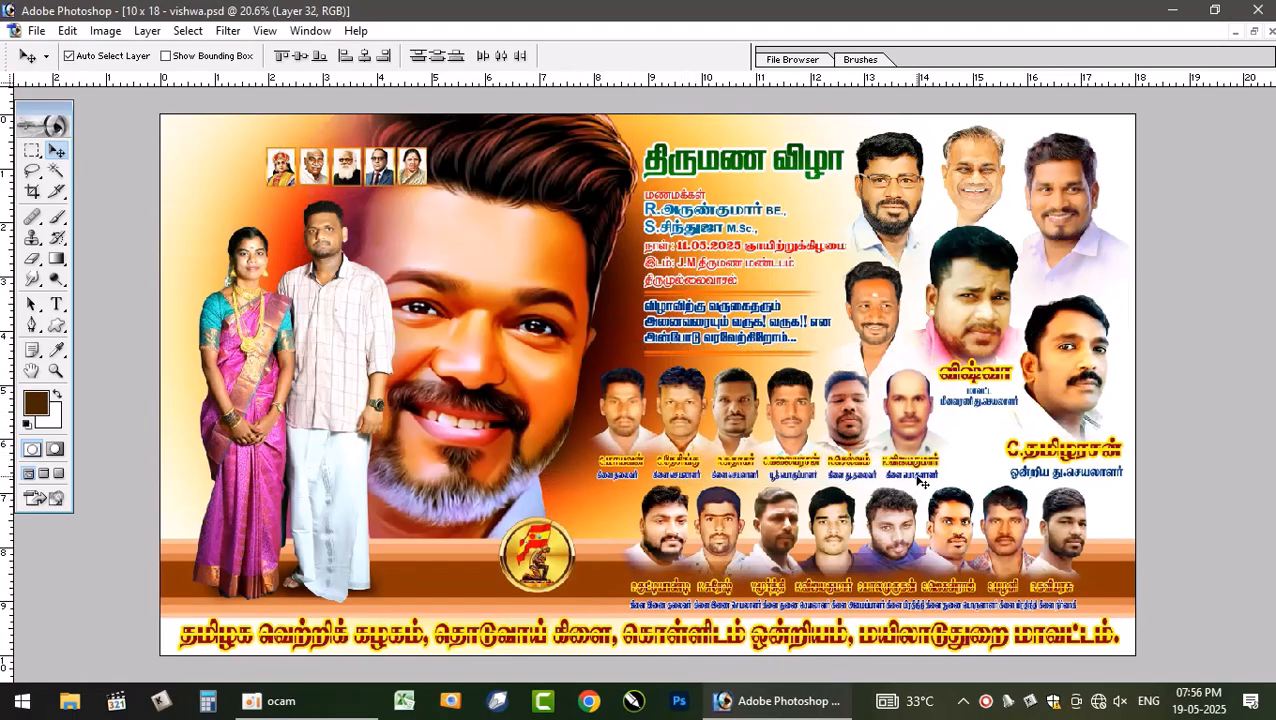
- Pick the lower caption layers beneath the second-row portraits one by one from the layer pick list
{"action": "right_click", "coordinate": [917, 478]}
{"action": "left_click", "coordinate": [953, 493]}
{"action": "right_click", "coordinate": [865, 477]}
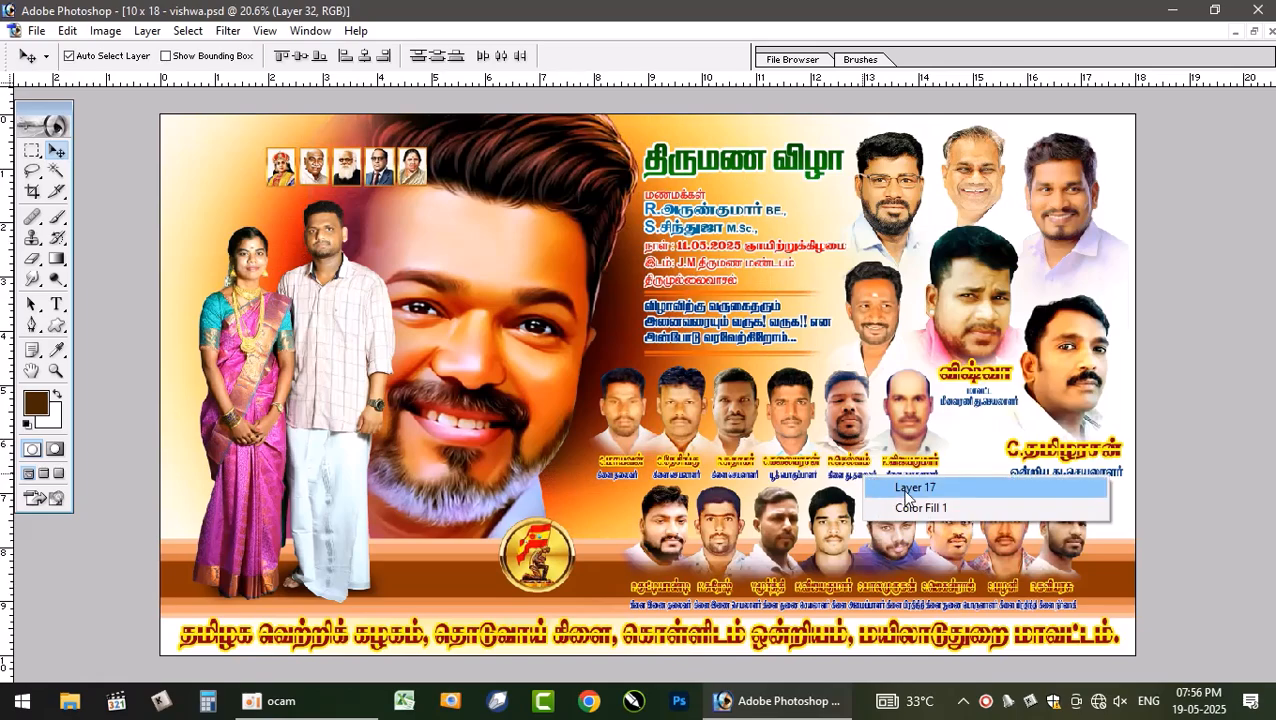
{"action": "right_click", "coordinate": [849, 478]}
{"action": "left_click", "coordinate": [888, 490]}
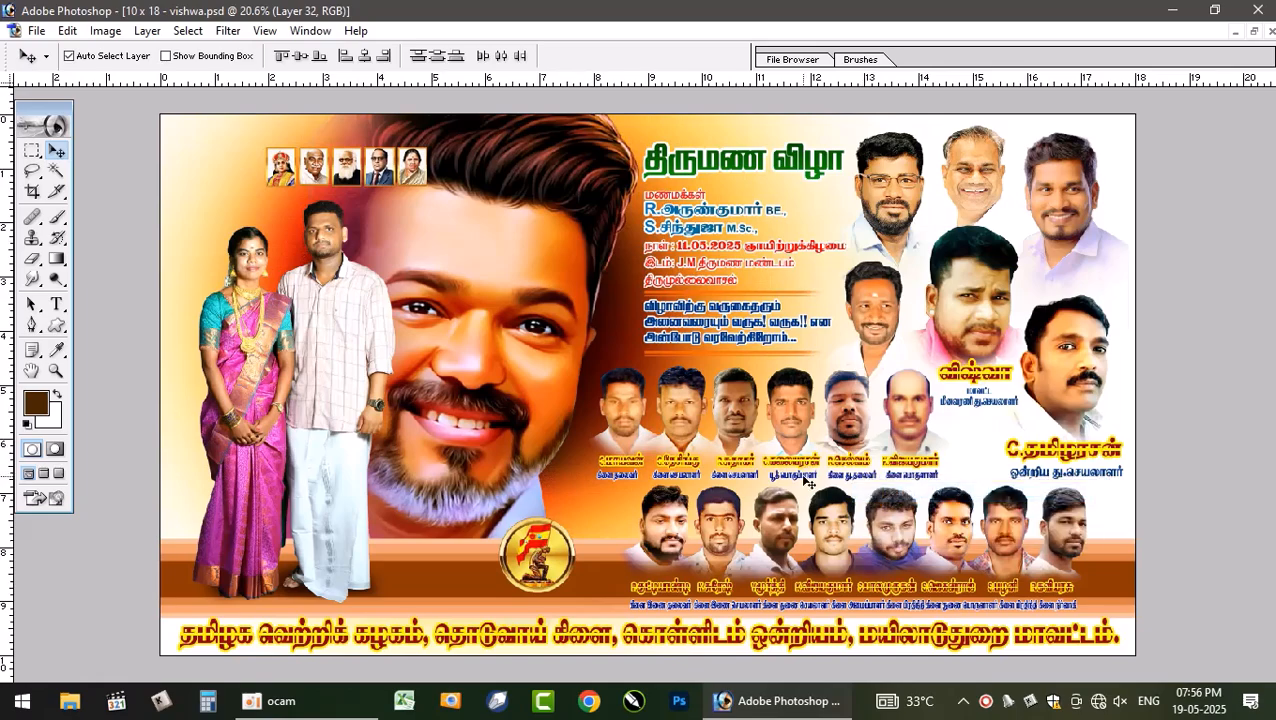
{"action": "right_click", "coordinate": [806, 481]}
{"action": "left_click", "coordinate": [840, 492]}
{"action": "right_click", "coordinate": [748, 481]}
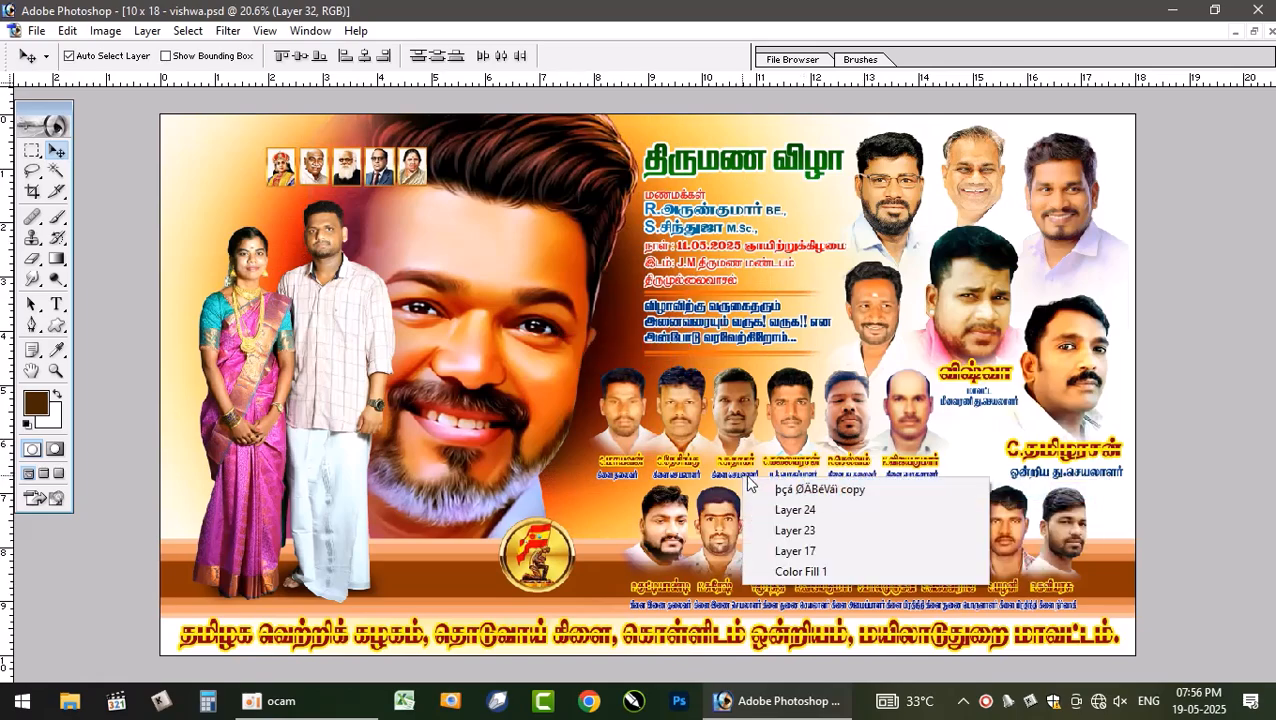
{"action": "left_click", "coordinate": [790, 490]}
{"action": "right_click", "coordinate": [697, 481]}
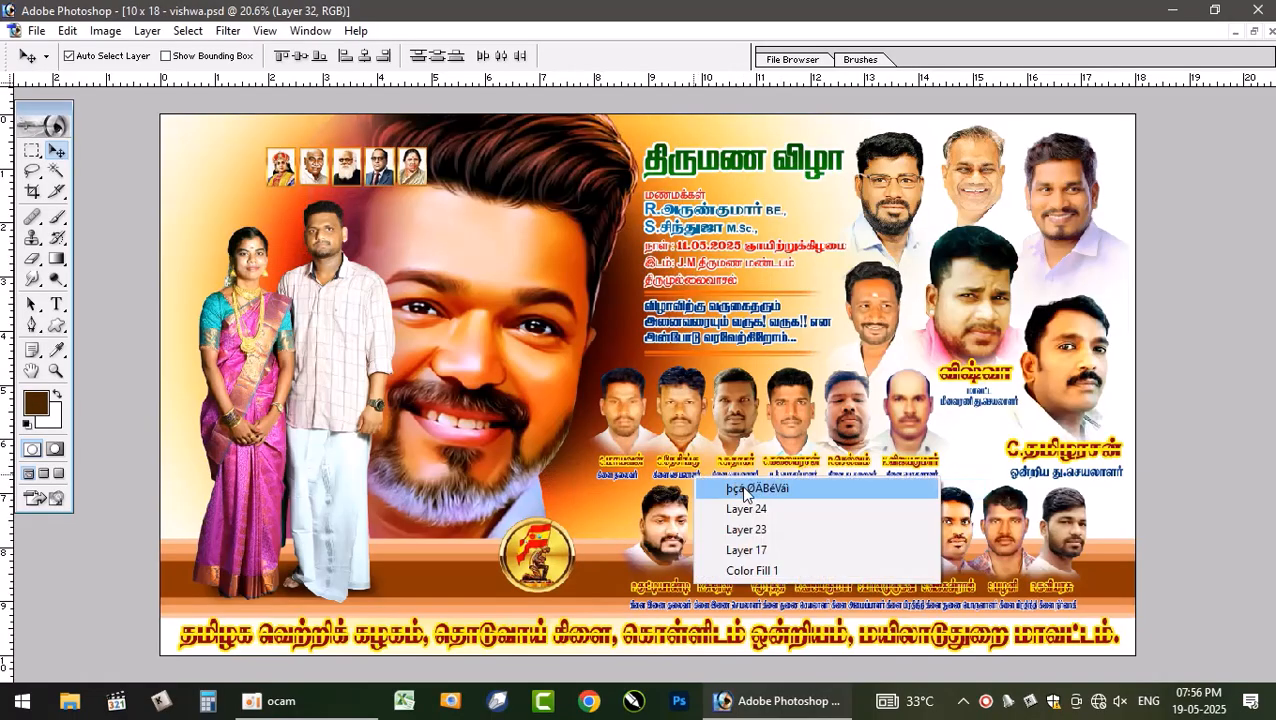
{"action": "left_click", "coordinate": [735, 490]}
{"action": "right_click", "coordinate": [633, 480]}
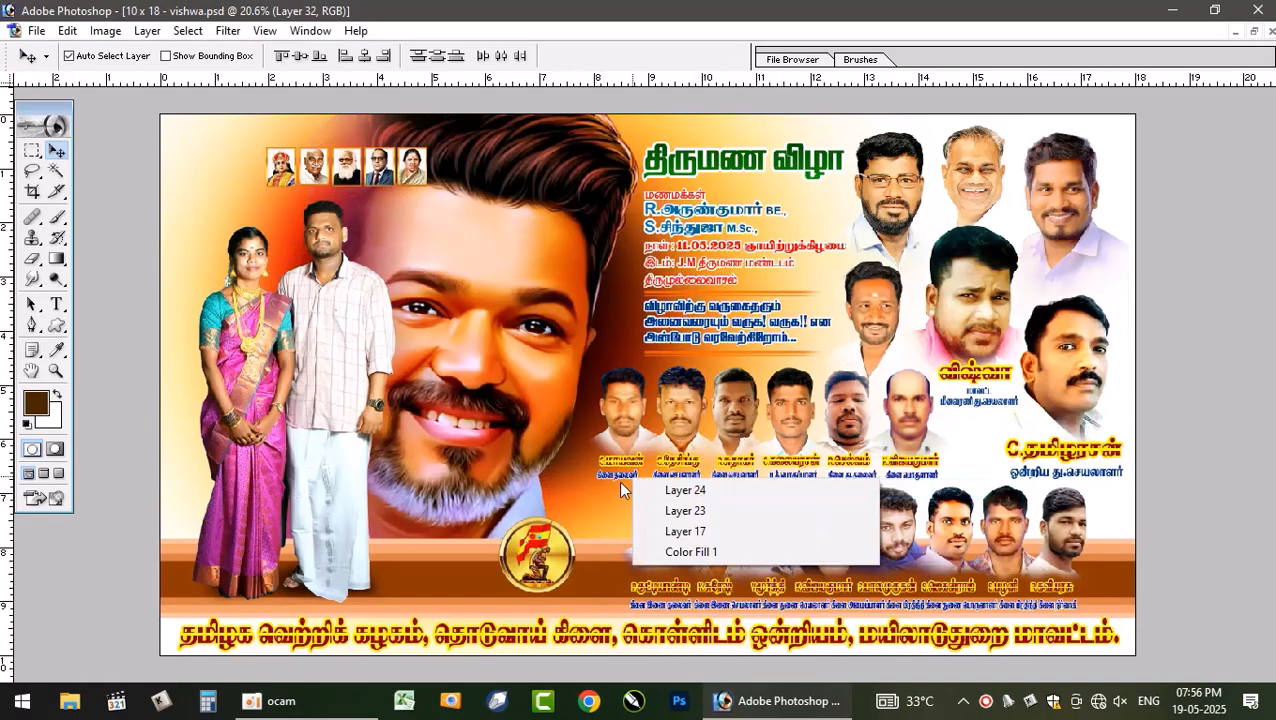
{"action": "right_click", "coordinate": [618, 476]}
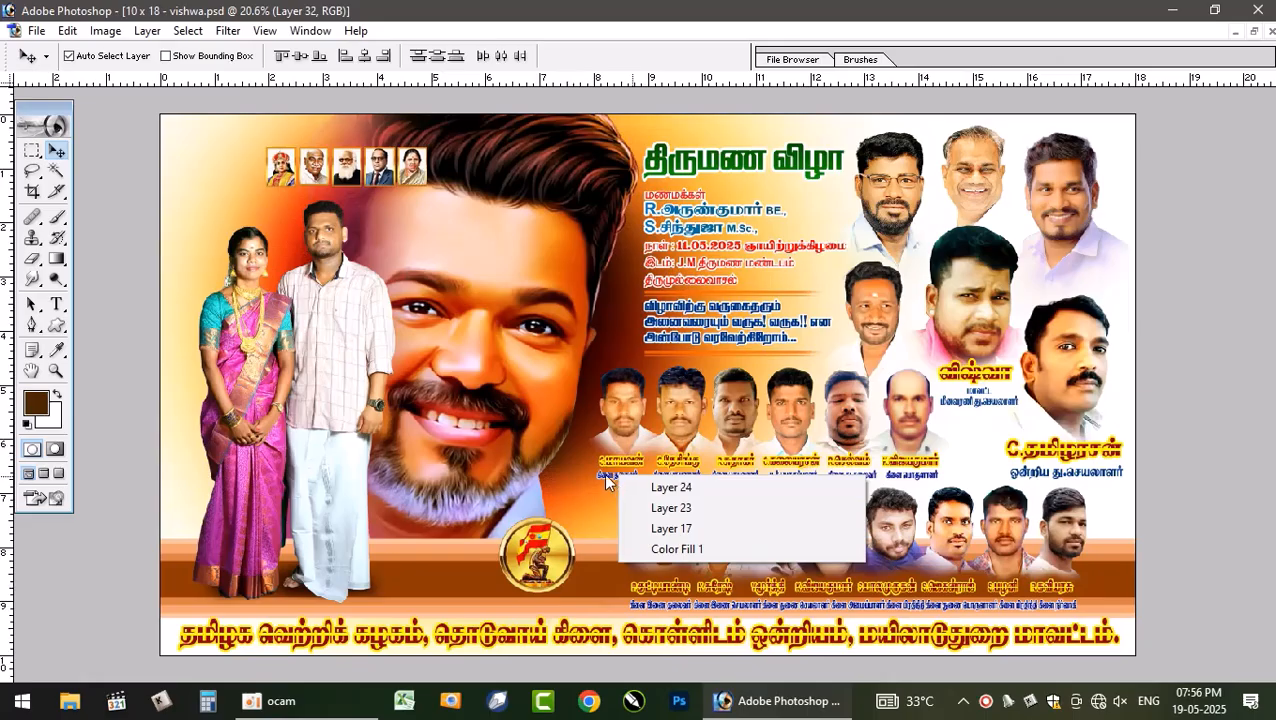
{"action": "right_click", "coordinate": [603, 476]}
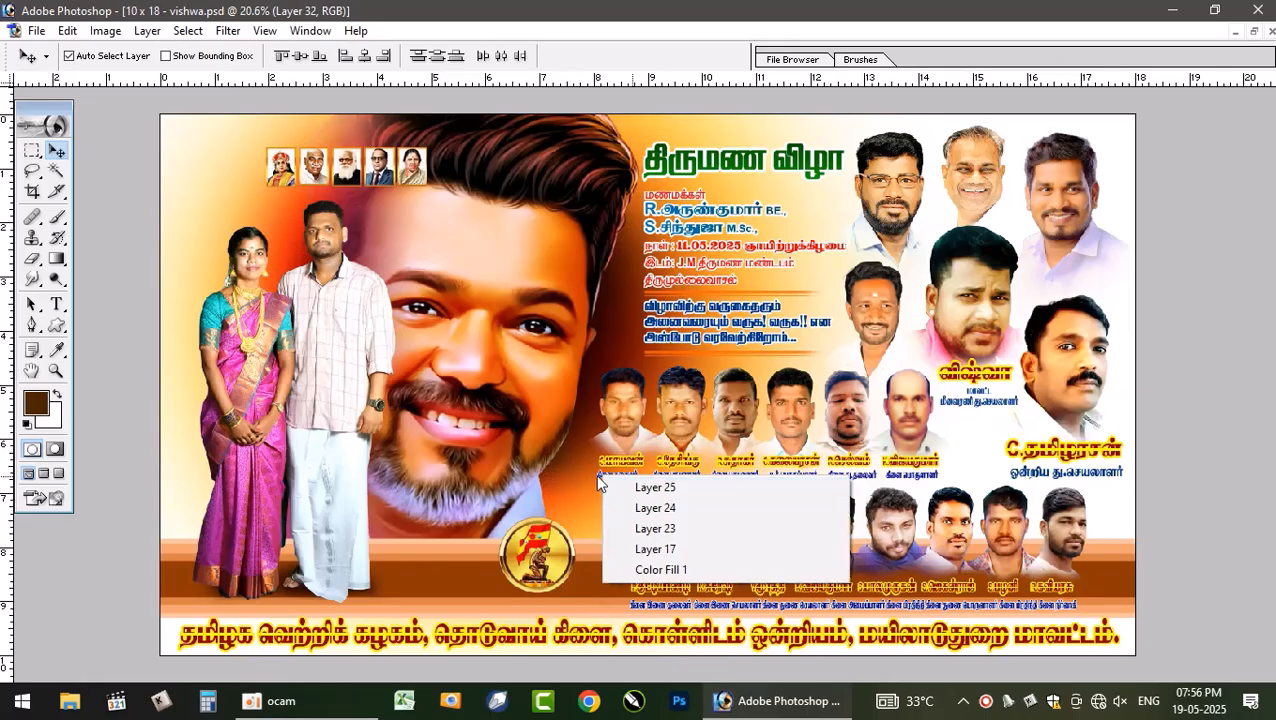
{"action": "left_click", "coordinate": [597, 474]}
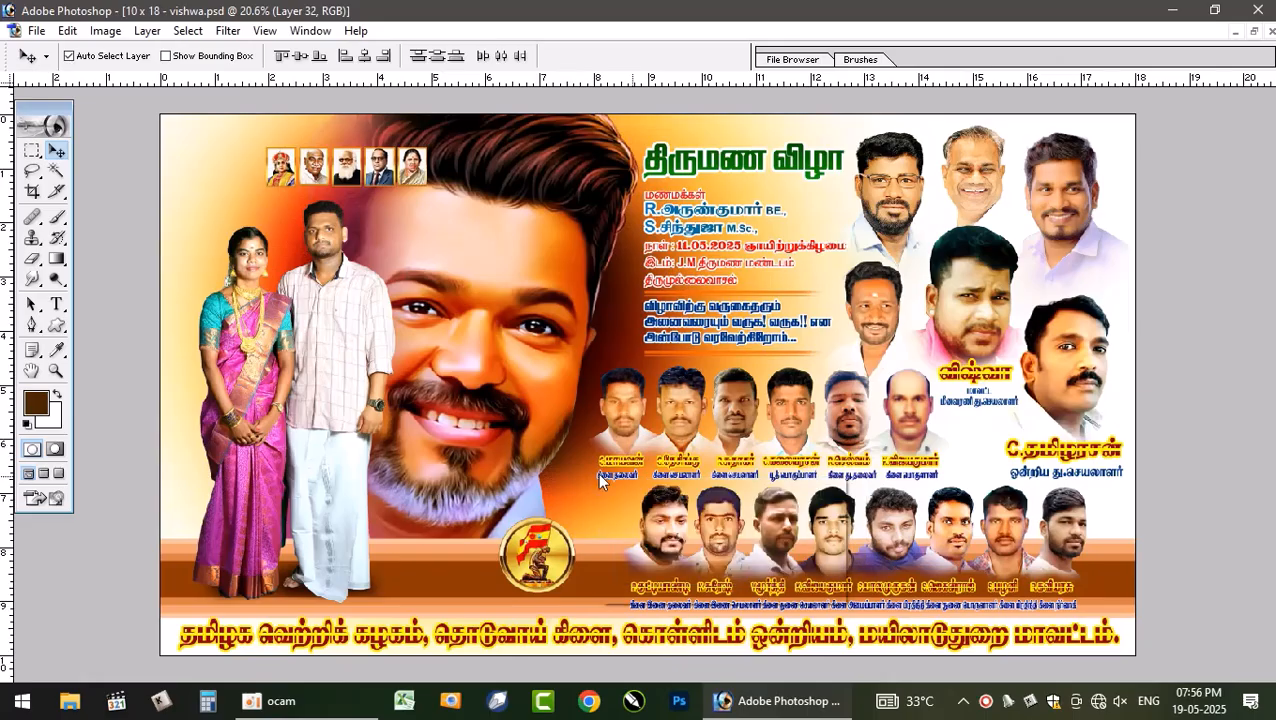
{"action": "right_click", "coordinate": [597, 474]}
{"action": "left_click", "coordinate": [625, 484]}
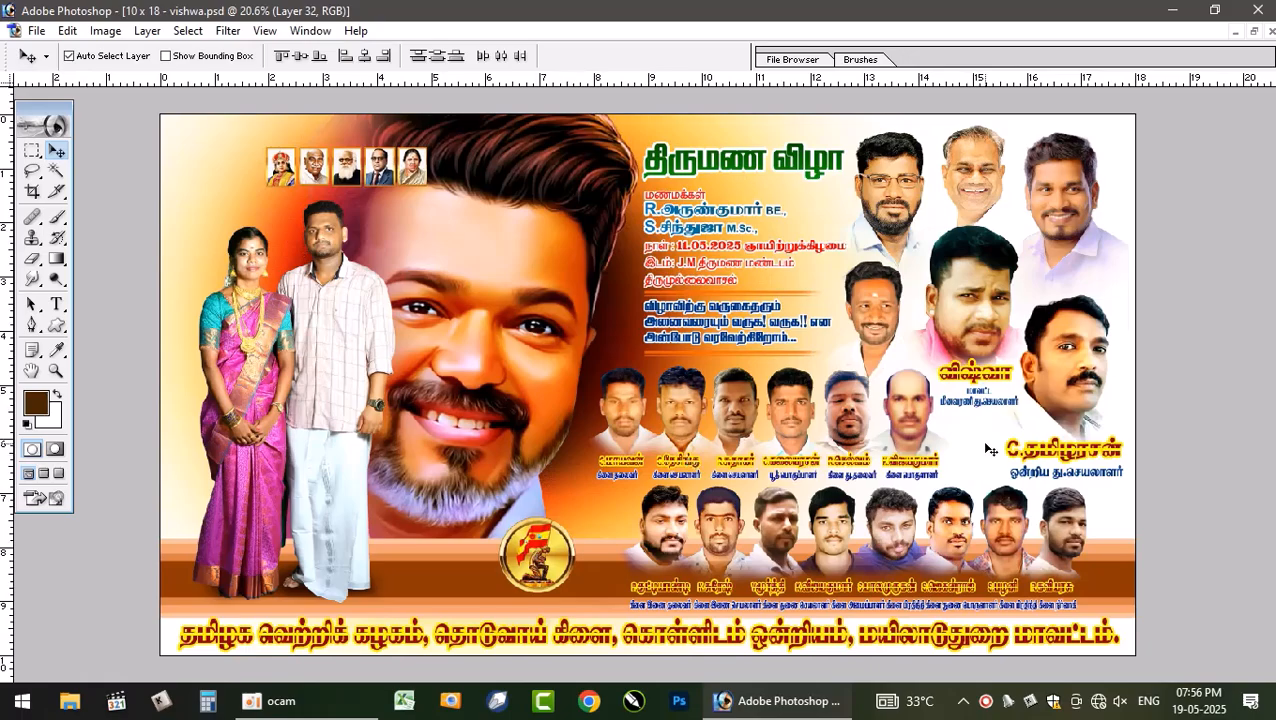
- Bring the selected second-row guest portraits and captions into the new poster and move them right beneath the top portraits
{"action": "left_click", "coordinate": [1253, 32]}
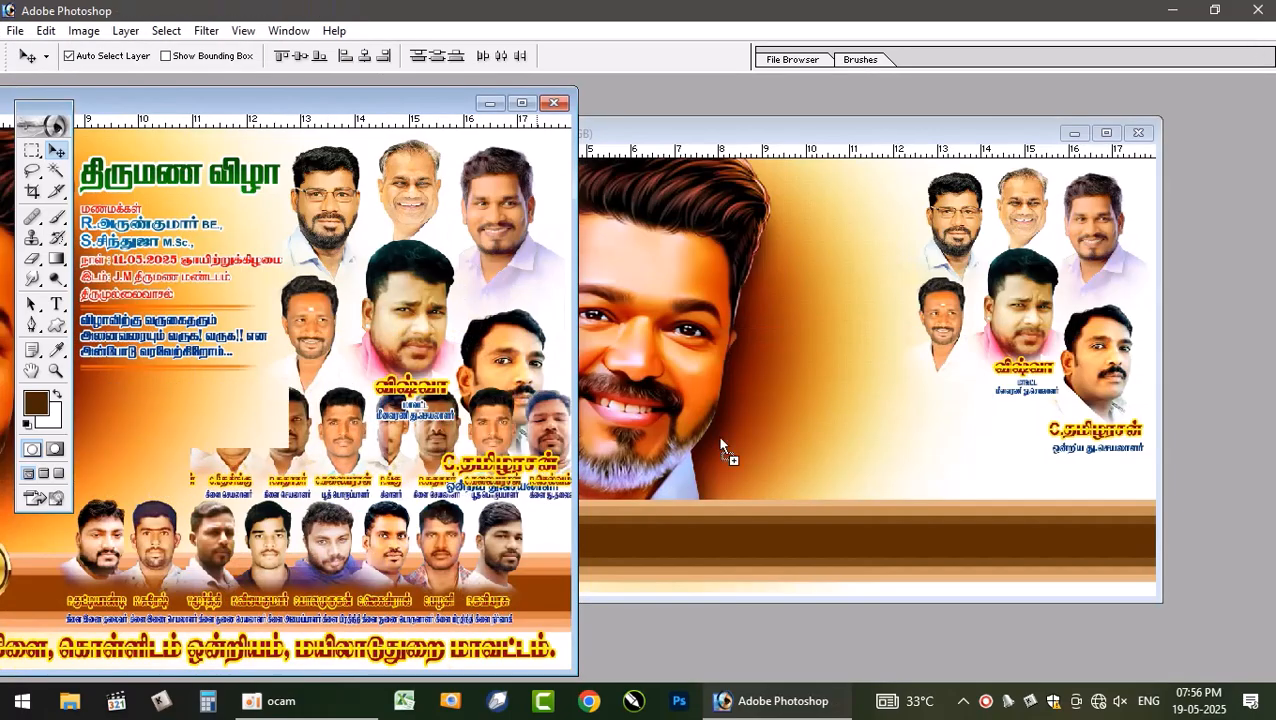
{"action": "left_click", "coordinate": [857, 443]}
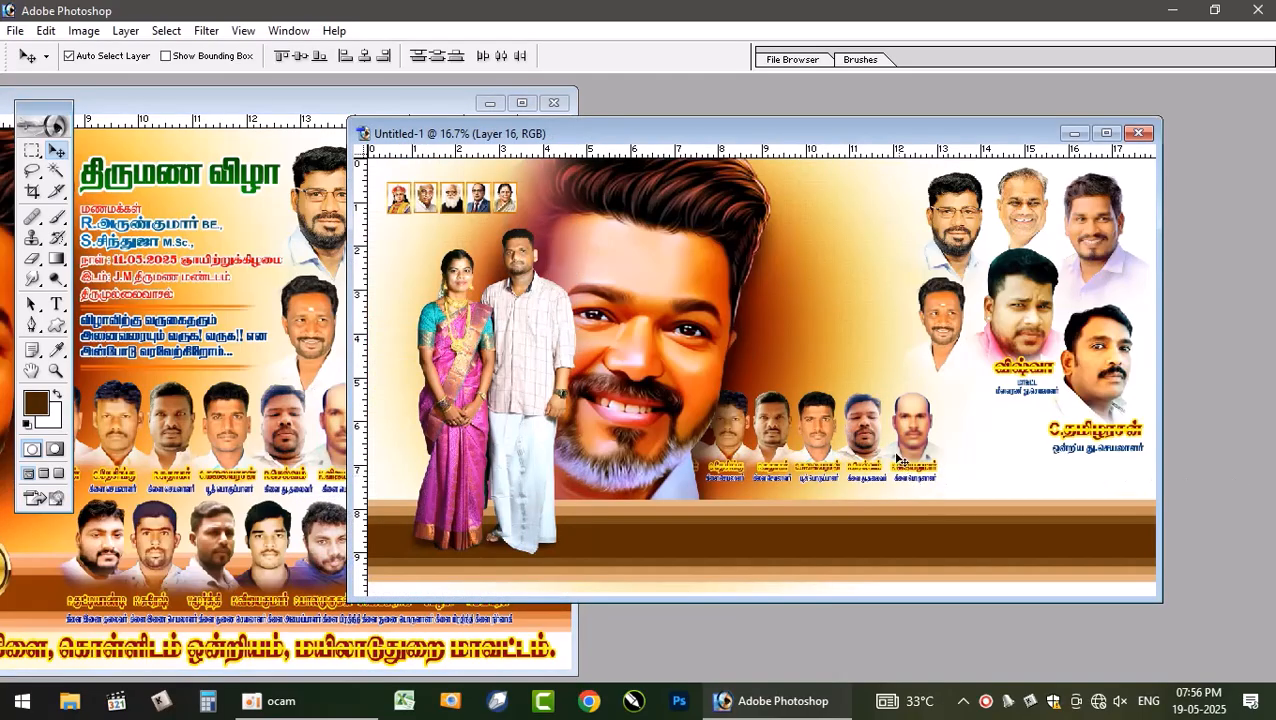
{"action": "left_click_drag", "start_coordinate": [872, 436], "coordinate": [949, 438]}
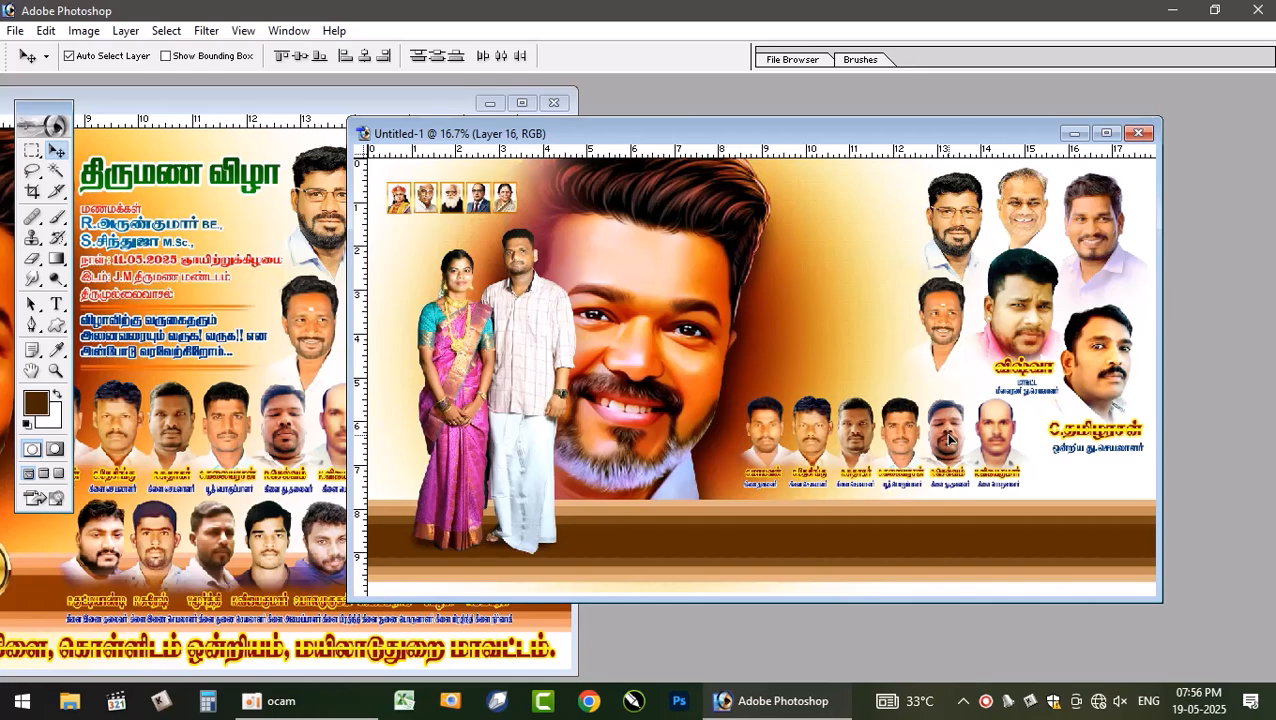
- Maximize the new poster and shift the second-row portrait group slightly left
{"action": "left_click", "coordinate": [290, 338]}
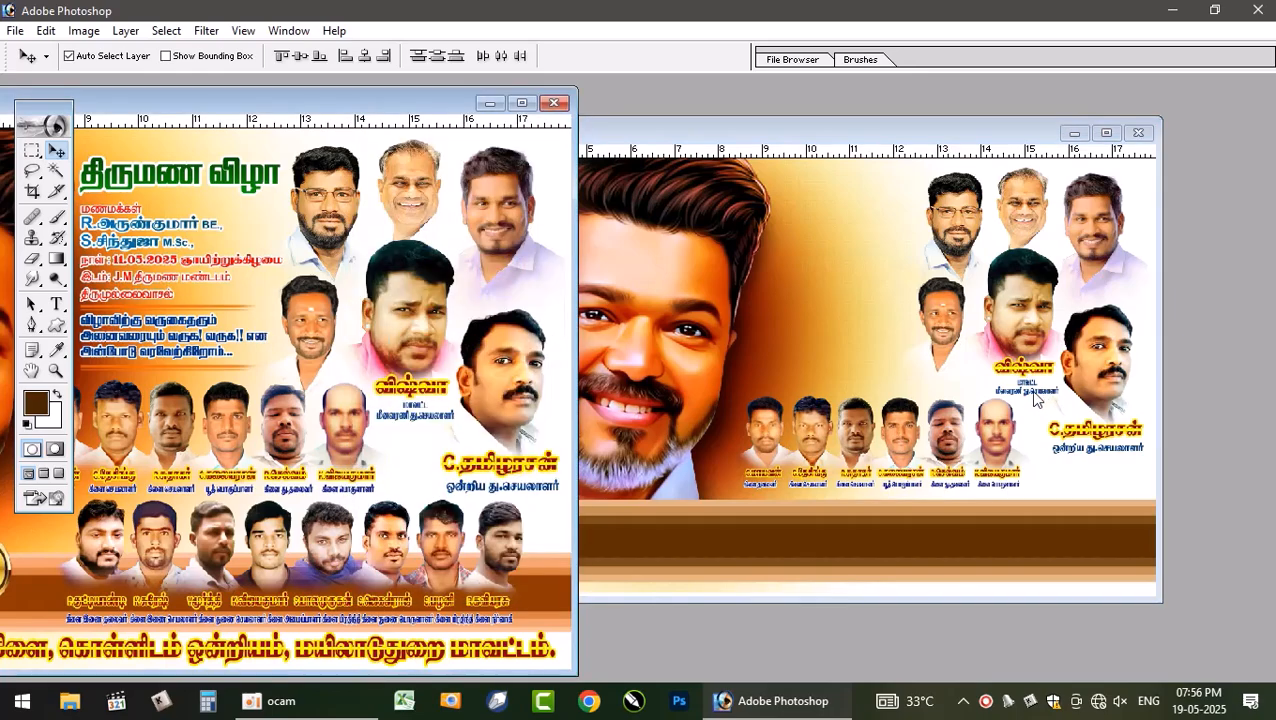
{"action": "left_click", "coordinate": [995, 447]}
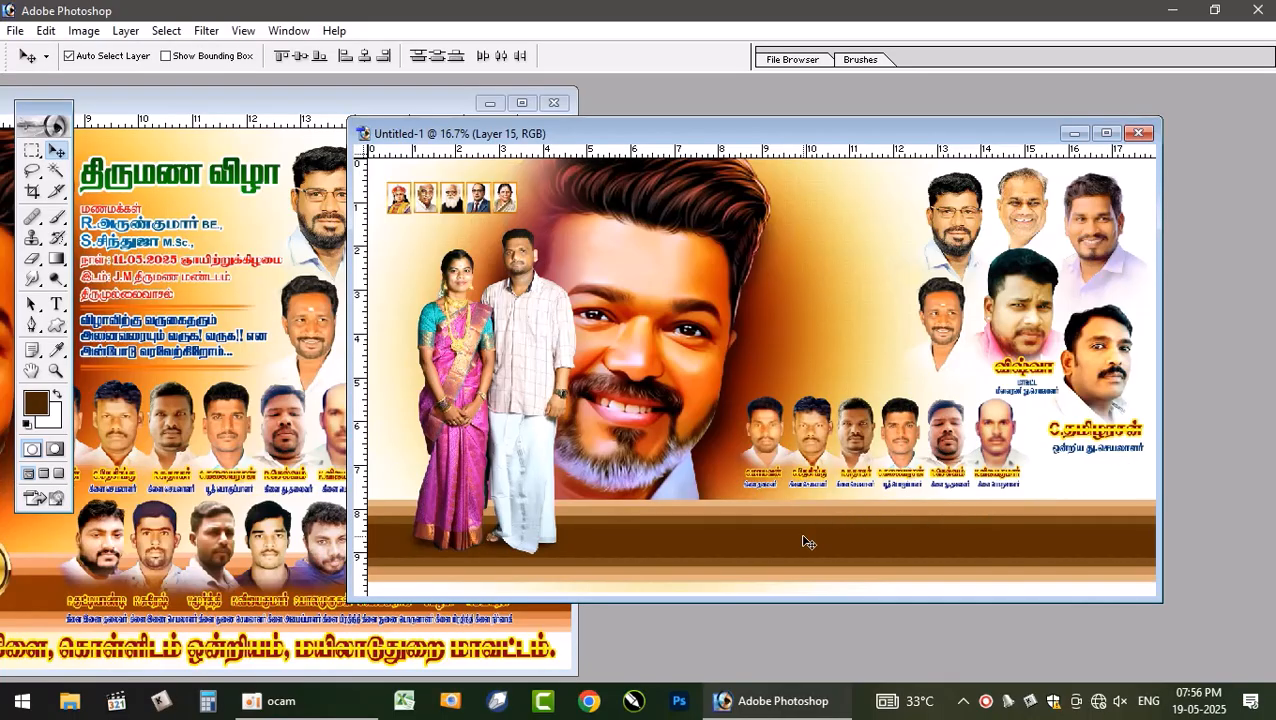
{"action": "left_click", "coordinate": [1106, 133]}
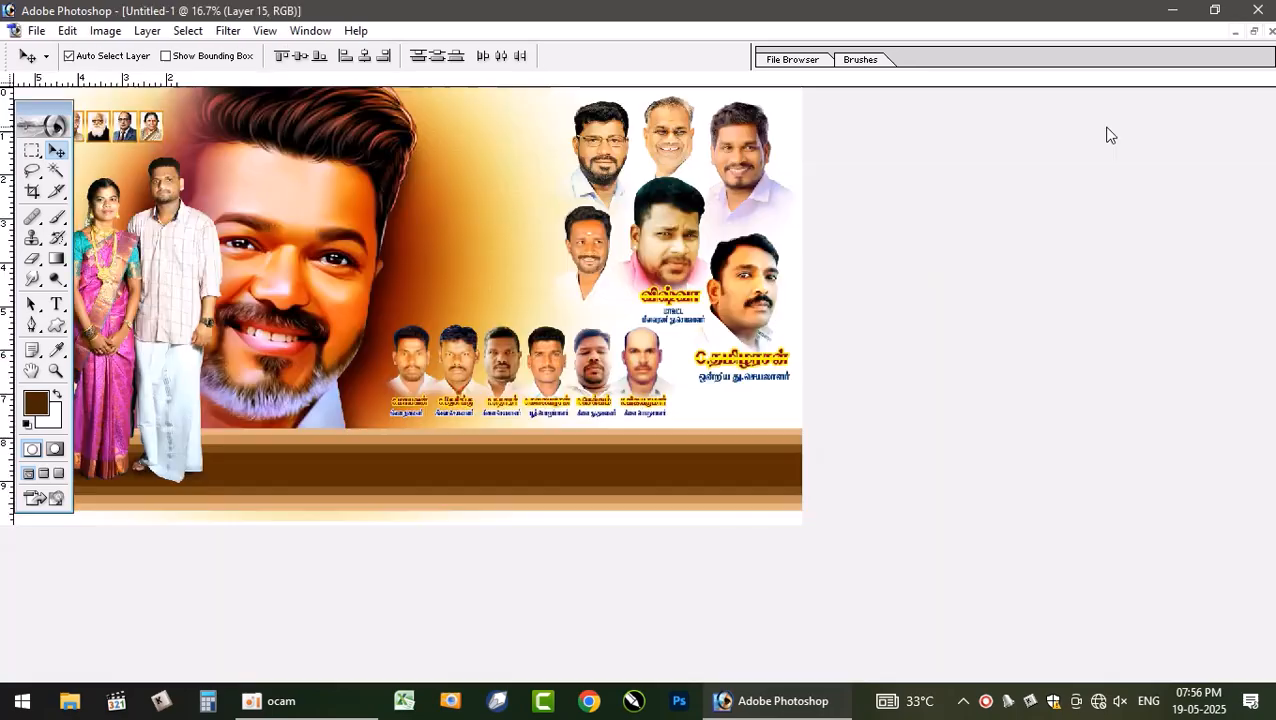
{"action": "left_click_drag", "start_coordinate": [838, 438], "coordinate": [769, 424]}
{"action": "left_click", "coordinate": [913, 322]}
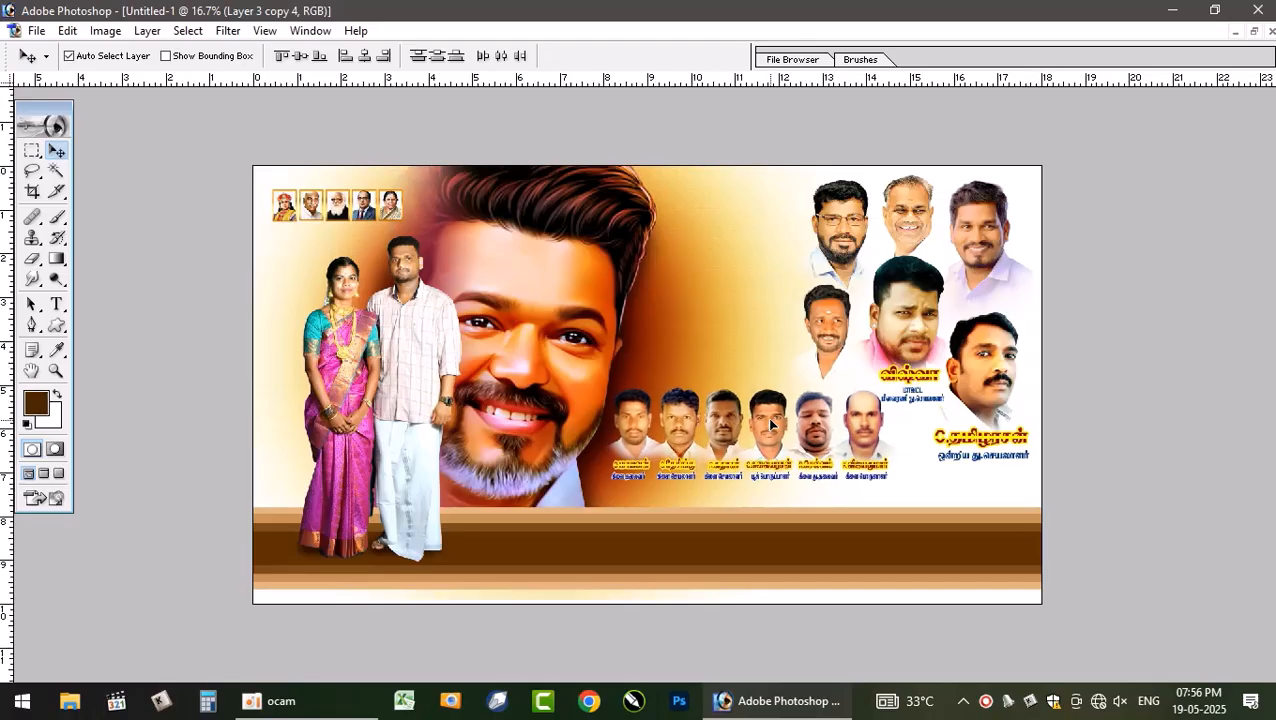
{"action": "left_click", "coordinate": [770, 423]}
- Maximize the reference poster and pick the third-row portrait layers one by one from the layer pick list
{"action": "left_click", "coordinate": [1253, 31]}
{"action": "left_click", "coordinate": [278, 522]}
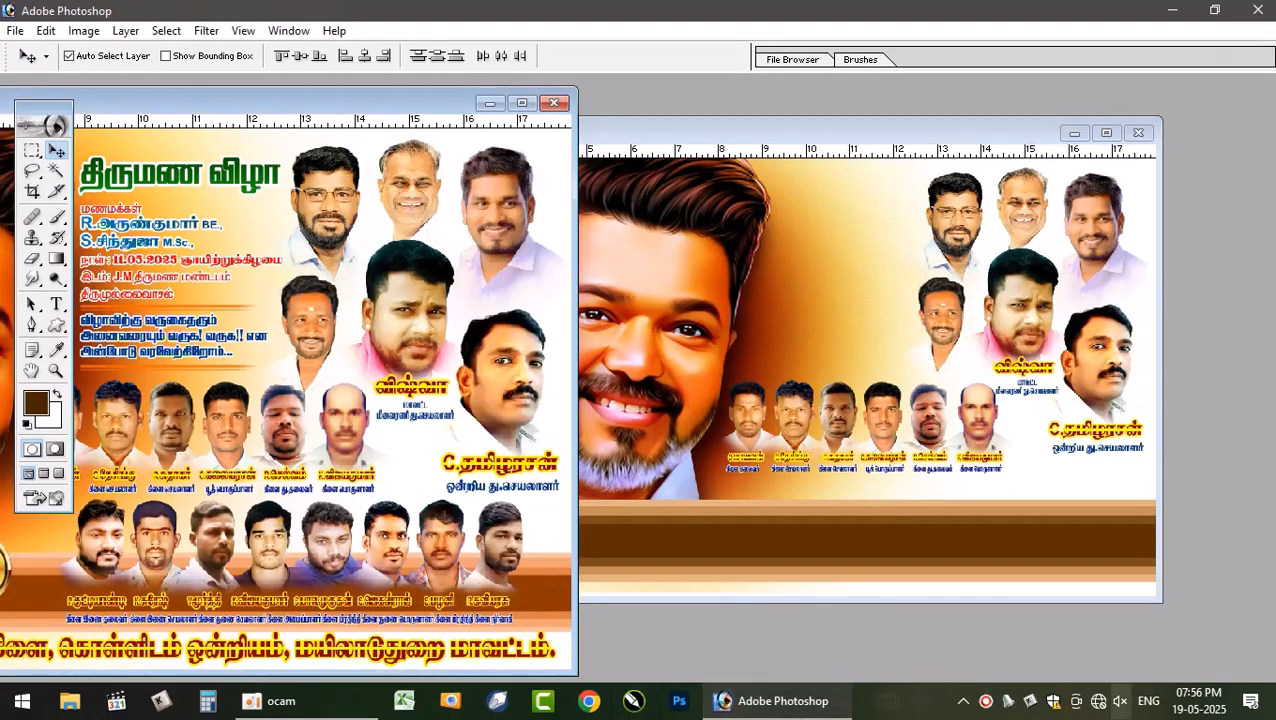
{"action": "left_click_drag", "start_coordinate": [437, 554], "coordinate": [446, 518]}
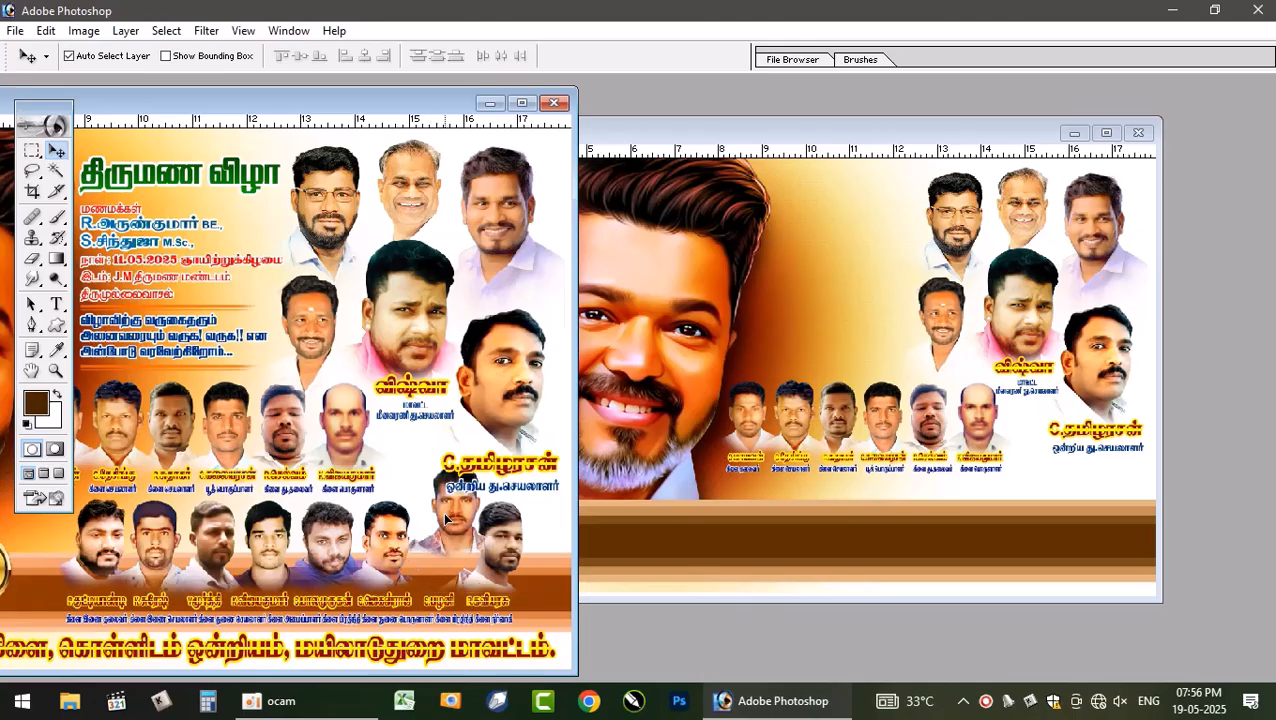
{"action": "left_click", "coordinate": [521, 103]}
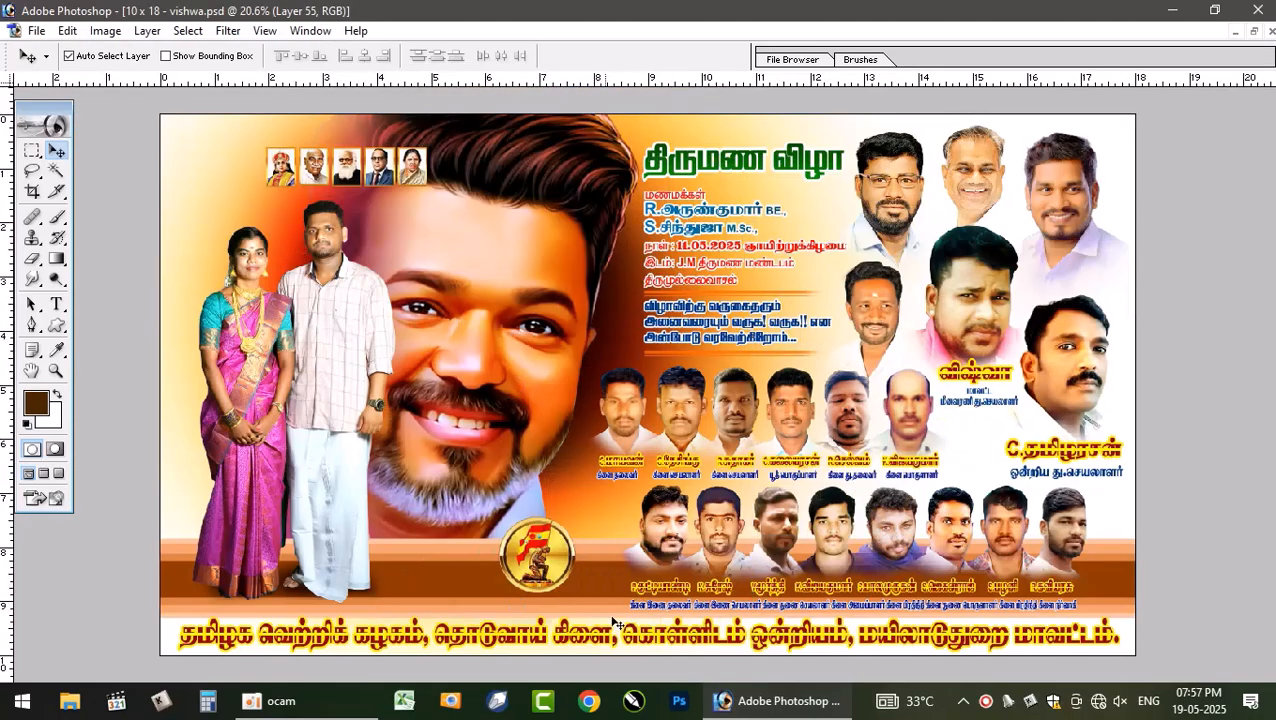
{"action": "right_click", "coordinate": [716, 522]}
{"action": "left_click", "coordinate": [748, 532]}
{"action": "right_click", "coordinate": [775, 521]}
{"action": "left_click", "coordinate": [834, 530]}
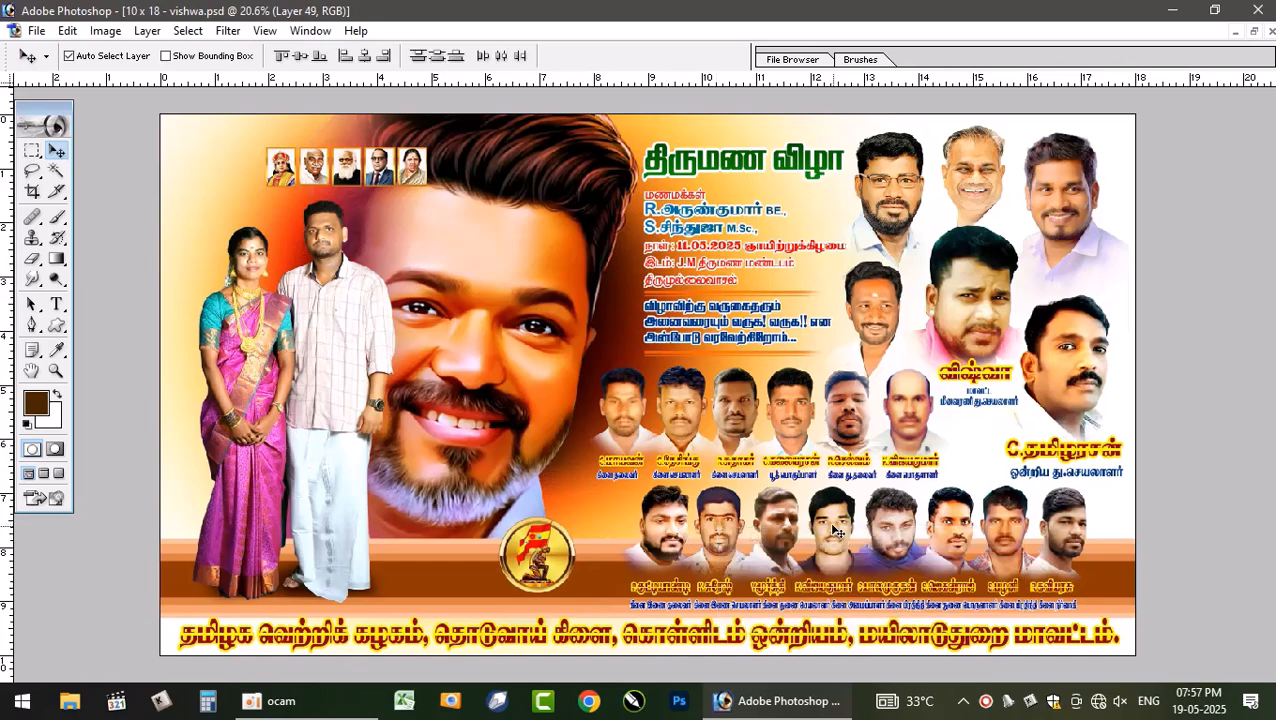
{"action": "right_click", "coordinate": [827, 522]}
{"action": "left_click", "coordinate": [872, 537]}
{"action": "right_click", "coordinate": [875, 515]}
{"action": "left_click", "coordinate": [922, 530]}
{"action": "right_click", "coordinate": [944, 520]}
{"action": "left_click", "coordinate": [990, 528]}
{"action": "right_click", "coordinate": [1002, 518]}
{"action": "left_click", "coordinate": [1021, 528]}
{"action": "right_click", "coordinate": [1062, 522]}
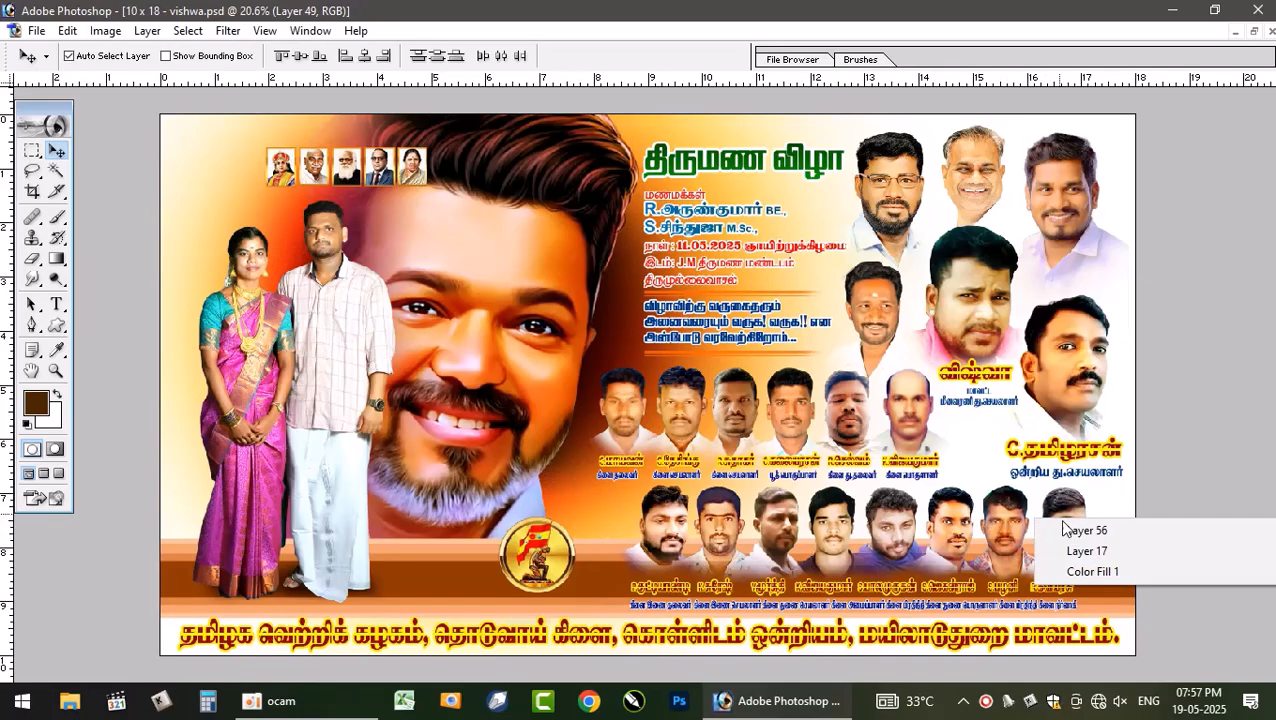
{"action": "left_click", "coordinate": [1085, 530]}
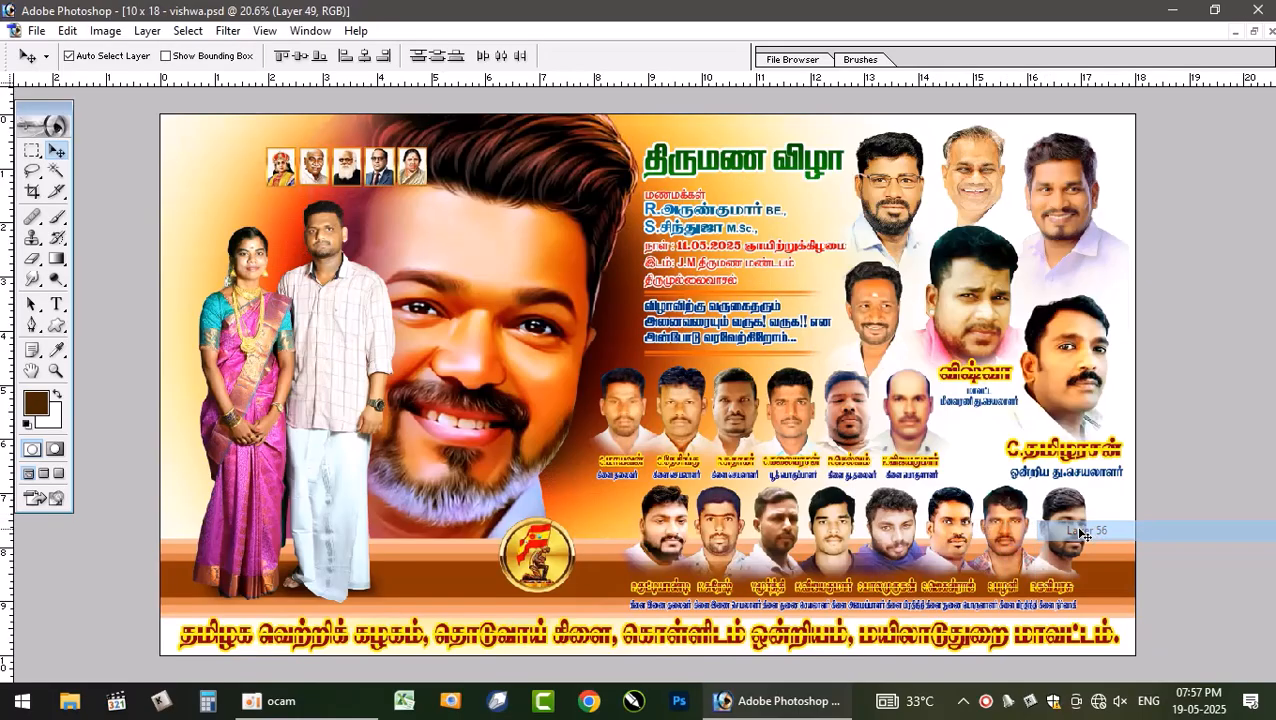
- Pick the caption layers beneath the third-row portraits, and undo an accidental upward nudge
{"action": "right_click", "coordinate": [1050, 592]}
{"action": "left_click", "coordinate": [1091, 464]}
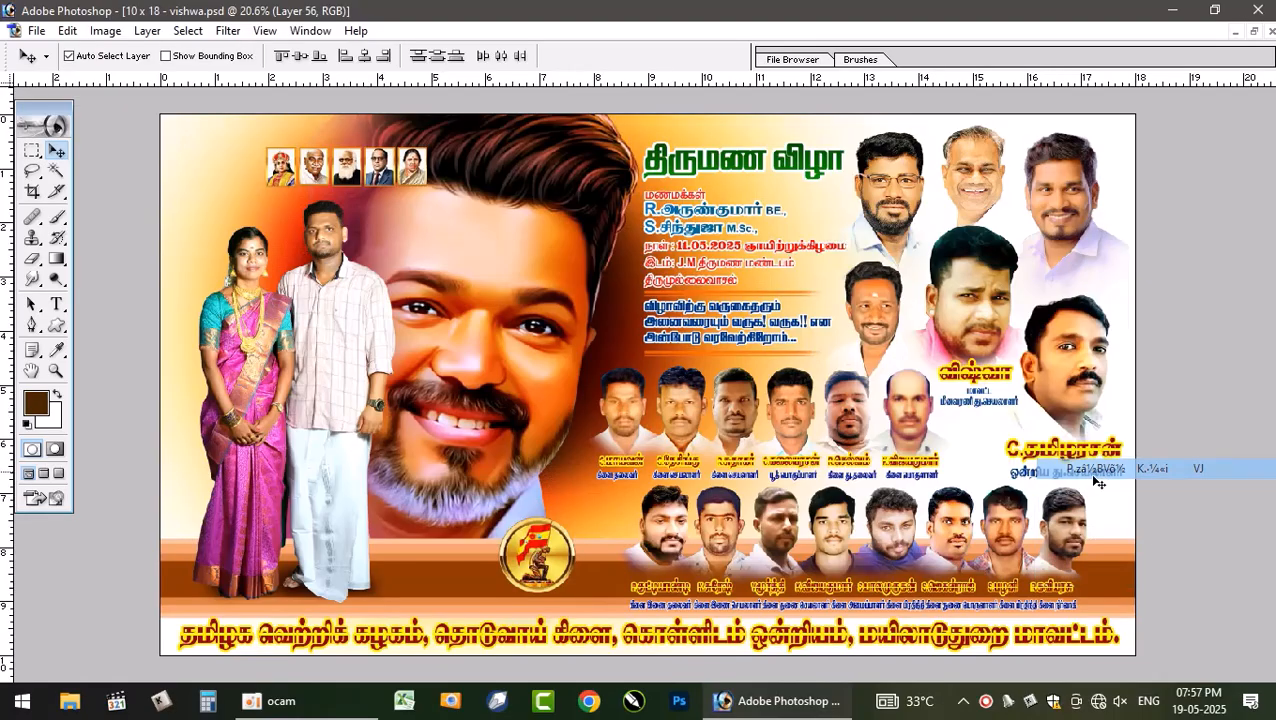
{"action": "right_click", "coordinate": [1002, 610]}
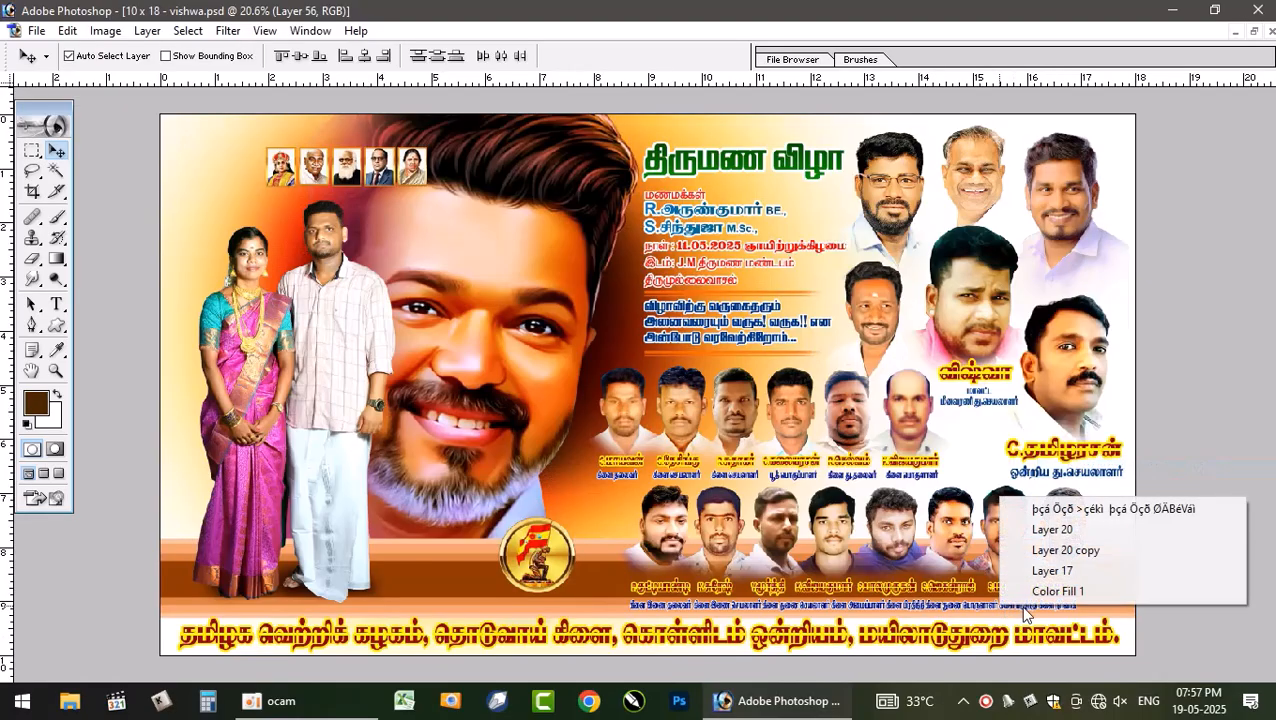
{"action": "left_click", "coordinate": [1020, 510]}
{"action": "left_click_drag", "start_coordinate": [1014, 530], "coordinate": [1010, 483]}
{"action": "key", "text": "ctrl+z"}
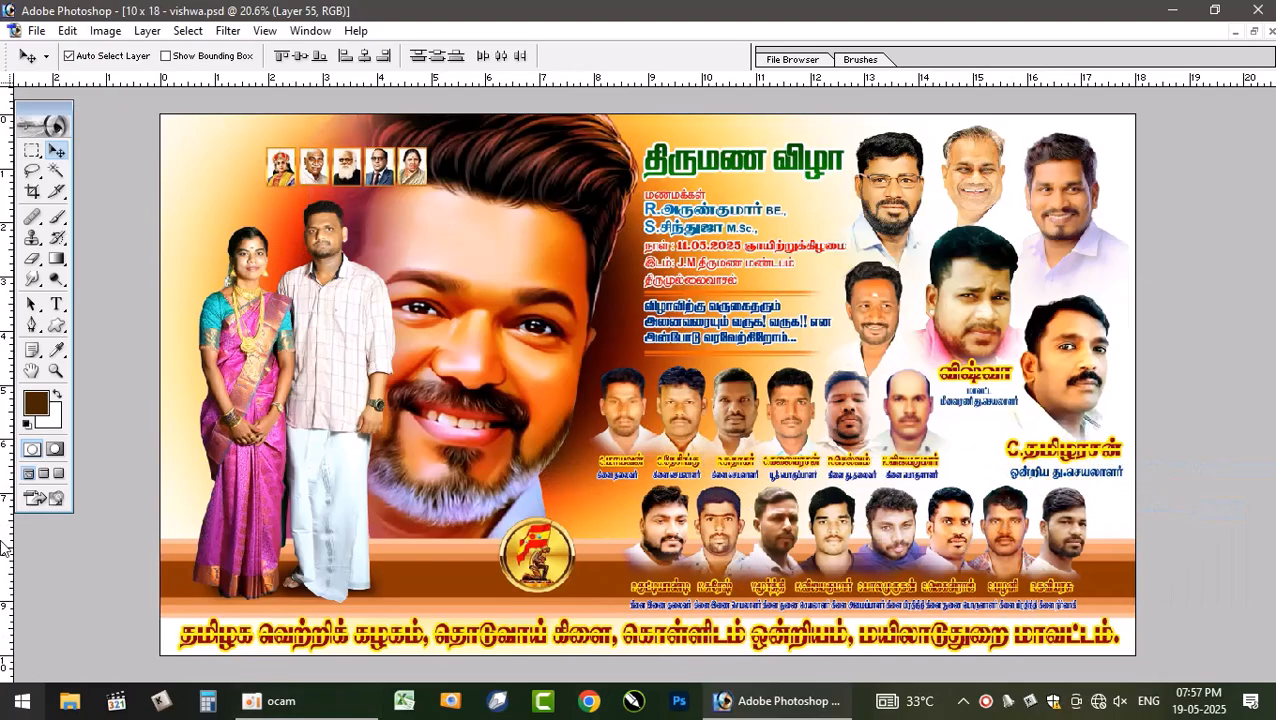
- Try dropping the third-row portraits into the new poster, then step back twice to undo the placement
{"action": "left_click", "coordinate": [1254, 32]}
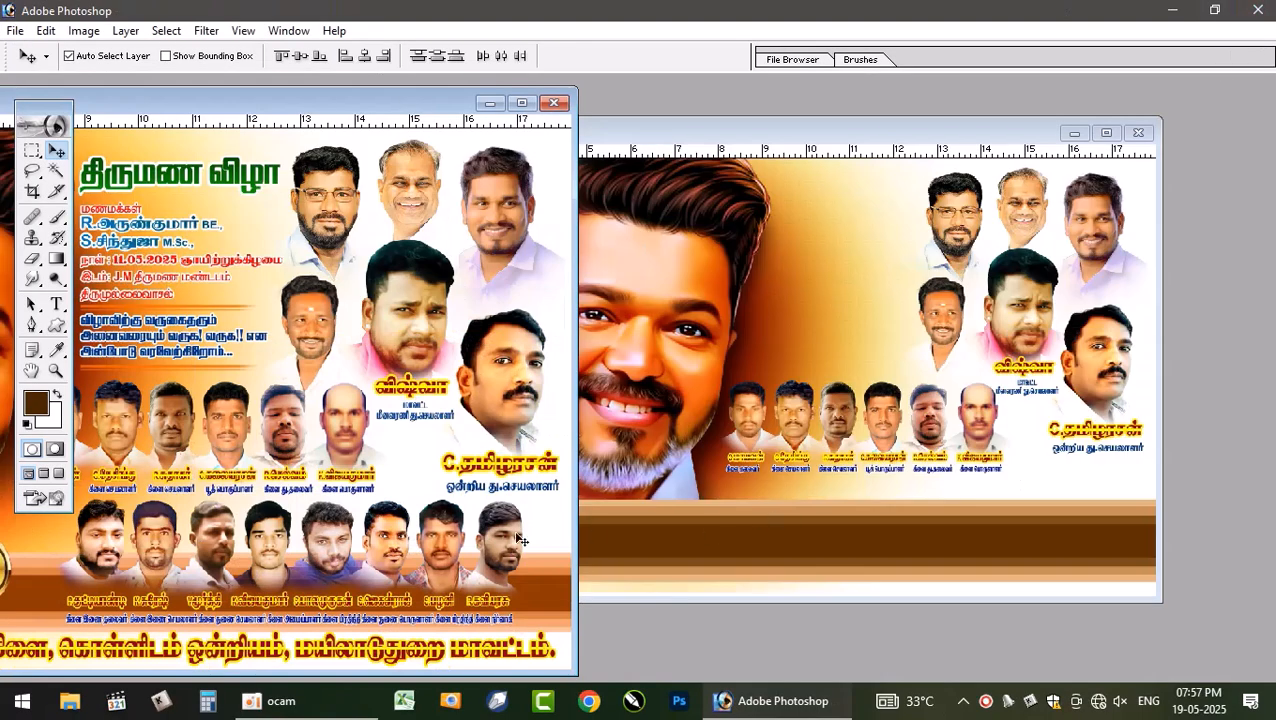
{"action": "left_click", "coordinate": [1022, 530]}
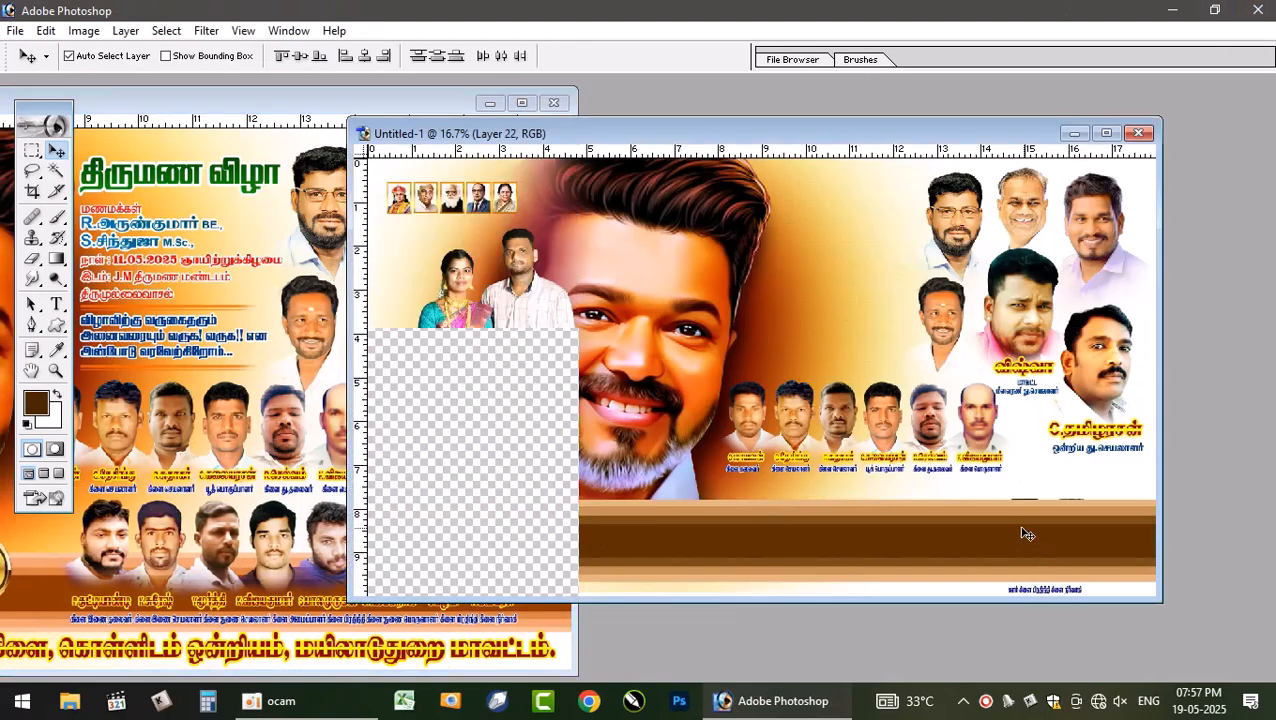
{"action": "left_click", "coordinate": [1106, 133]}
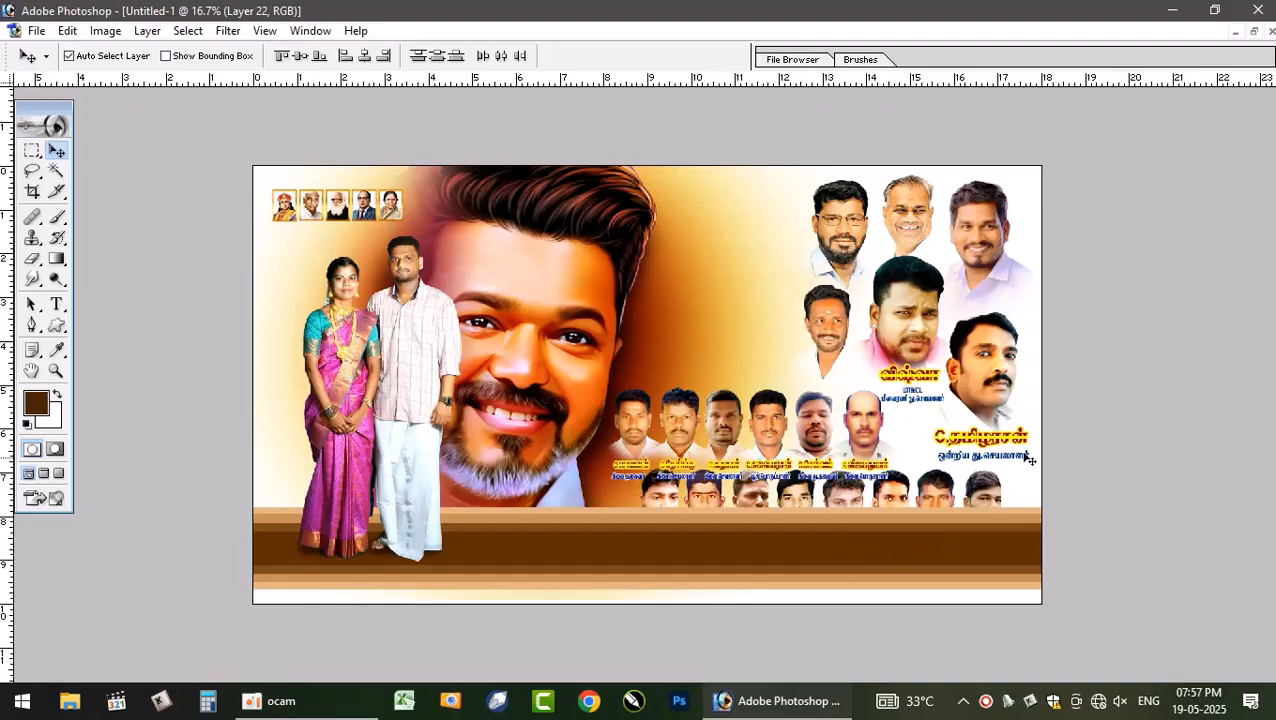
{"action": "key", "text": "ctrl+alt+z"}
{"action": "key", "text": "ctrl+alt+z"}
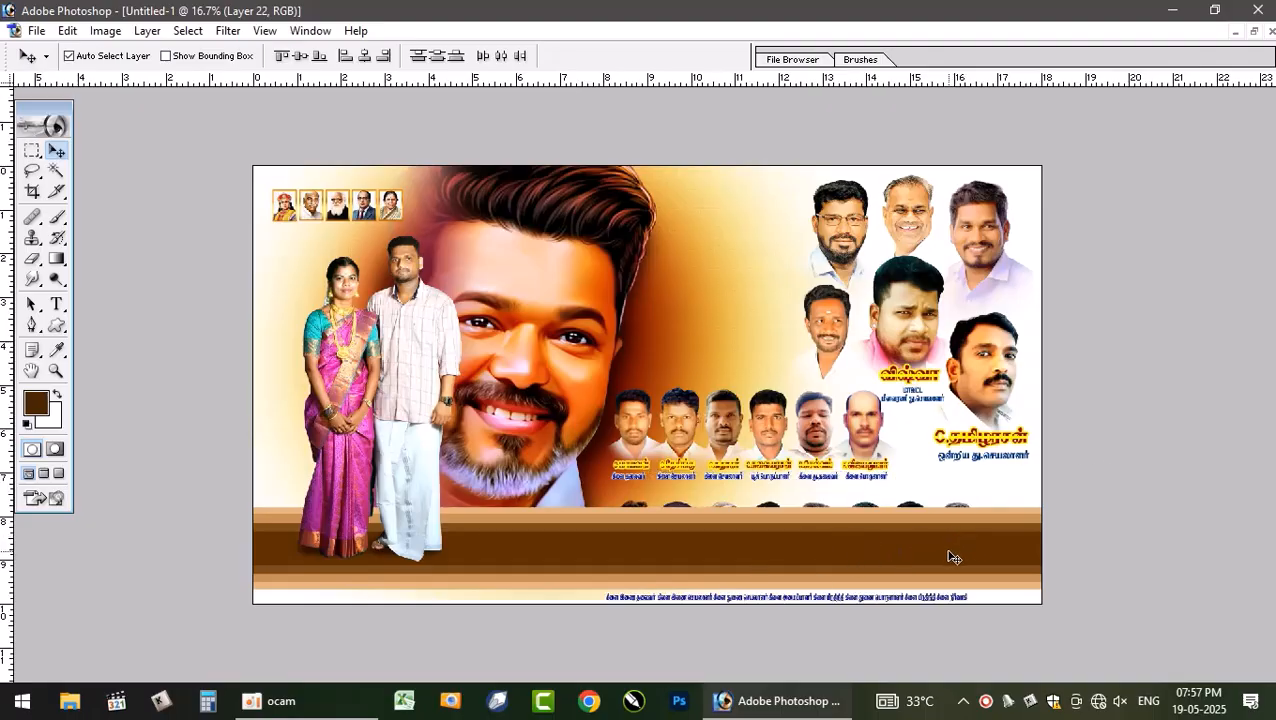
- Open the Layers palette and drag the third-row portraits with captions from the reference poster into the new poster
{"action": "left_click", "coordinate": [1254, 32]}
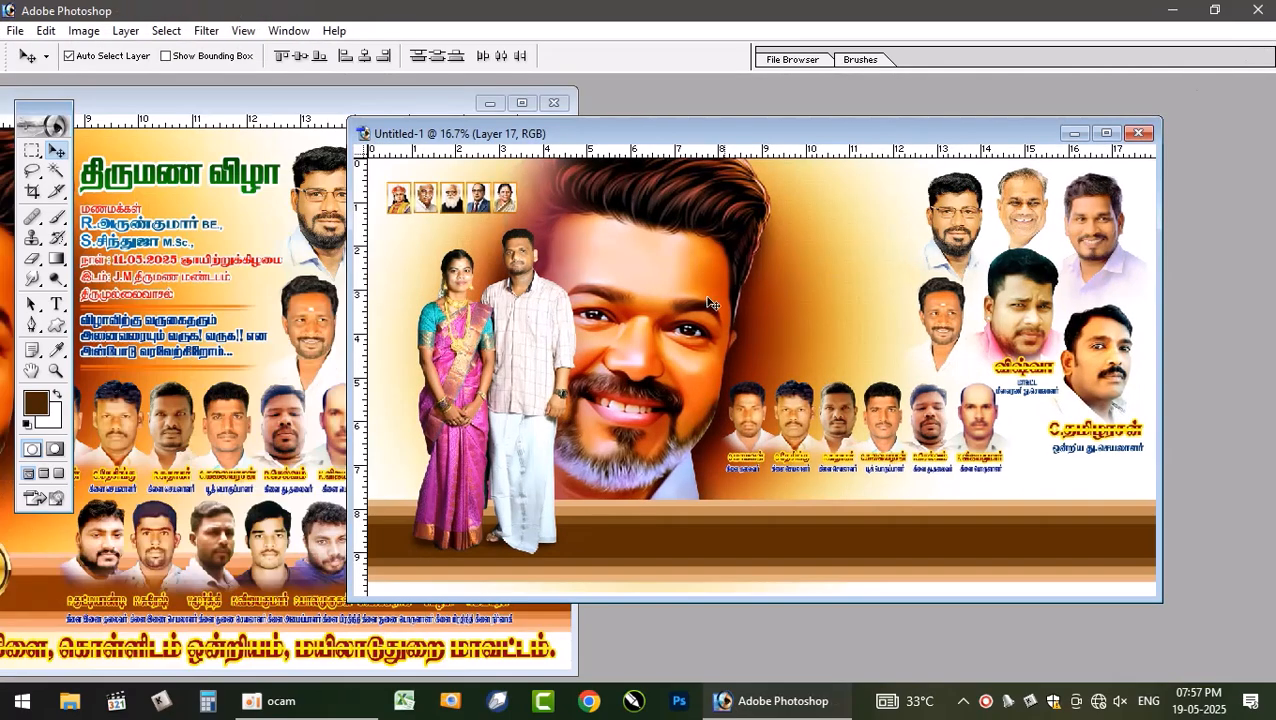
{"action": "left_click", "coordinate": [1106, 133]}
{"action": "key", "text": "F7"}
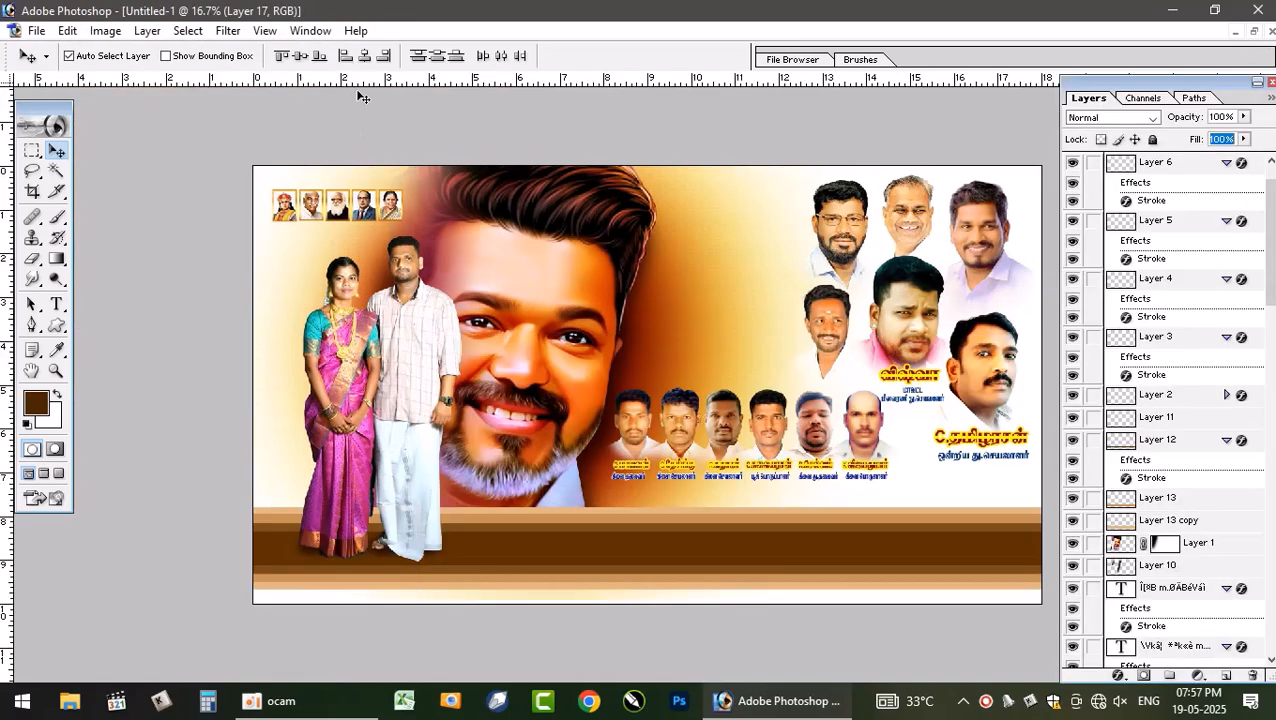
{"action": "left_click", "coordinate": [810, 541]}
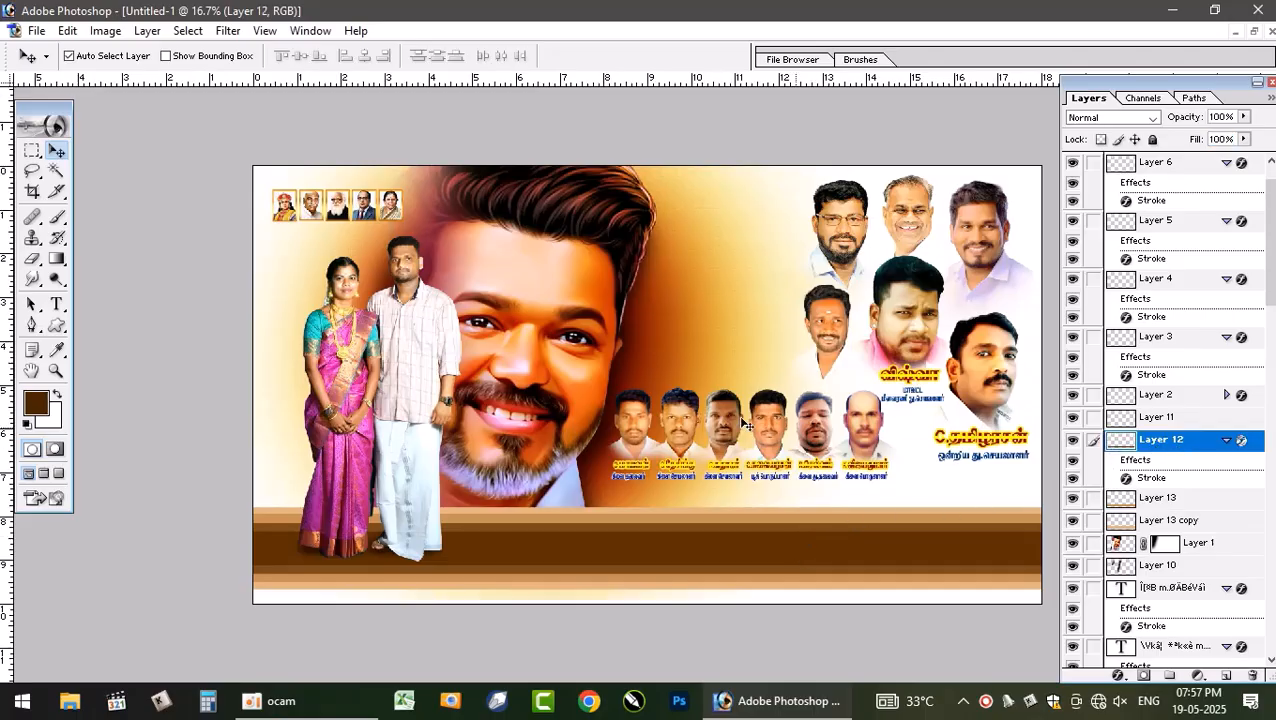
{"action": "left_click", "coordinate": [1255, 32]}
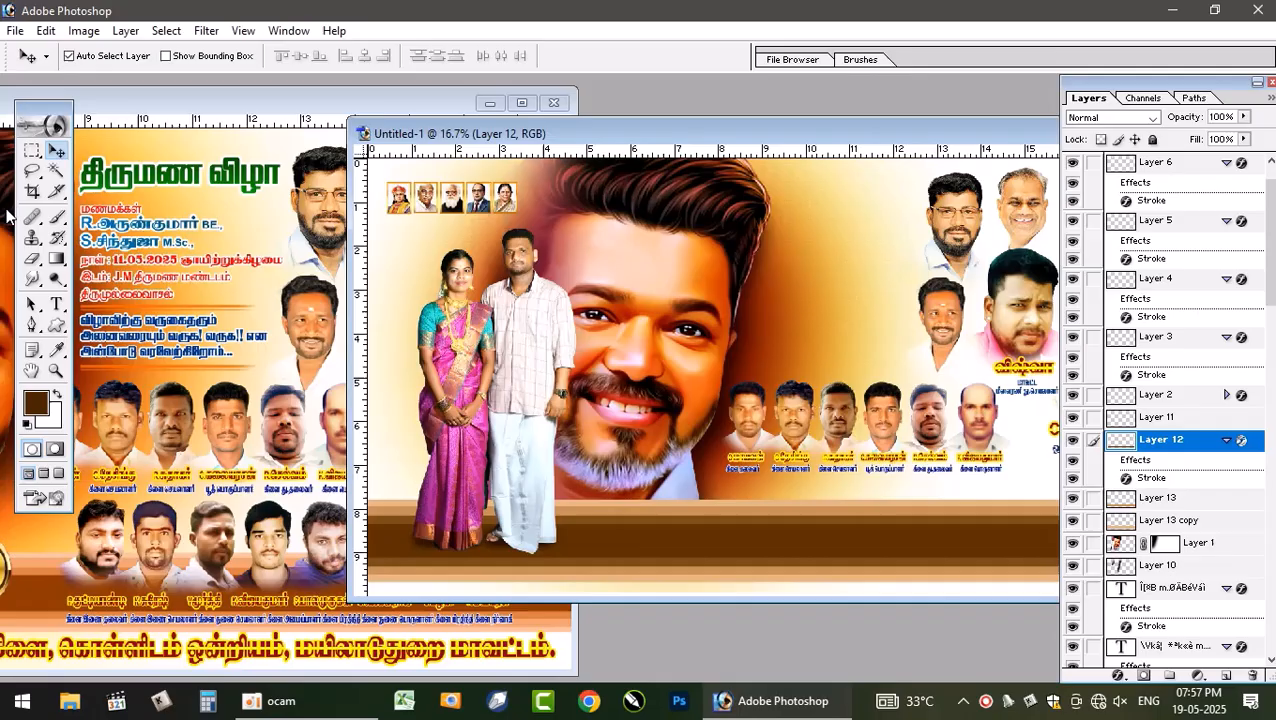
{"action": "left_click", "coordinate": [190, 452]}
{"action": "left_click_drag", "start_coordinate": [277, 533], "coordinate": [743, 535]}
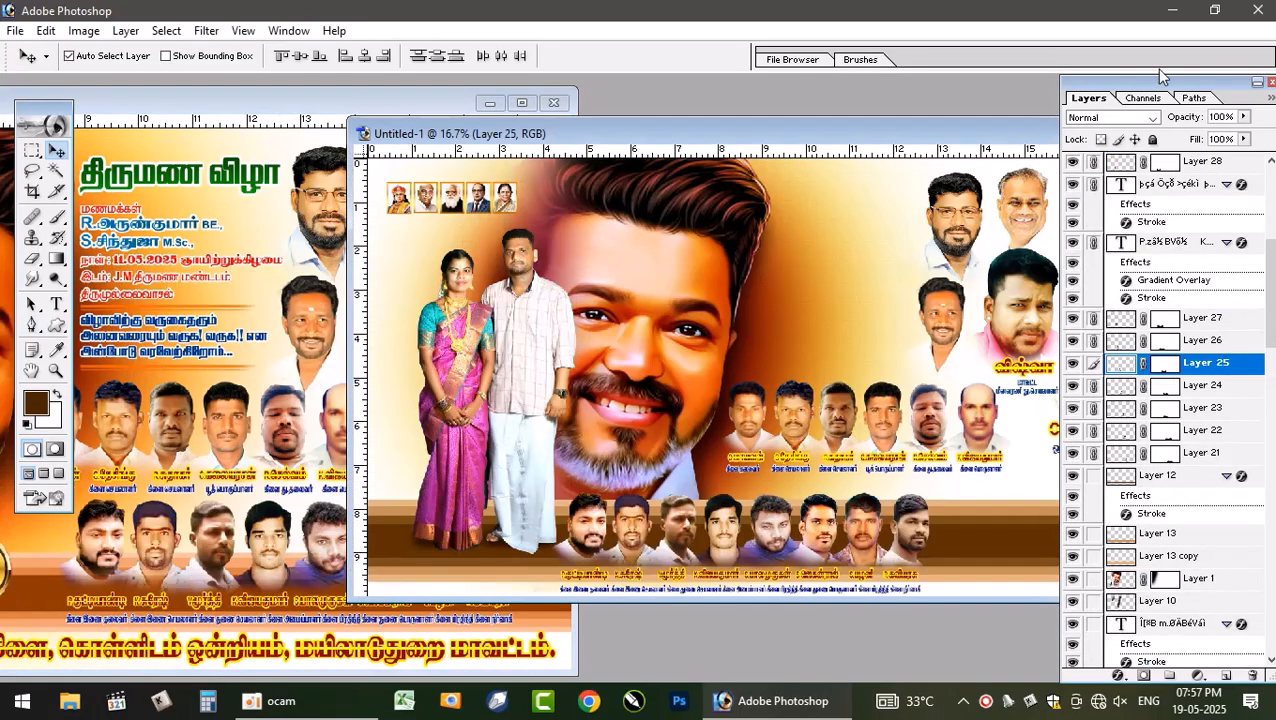
- Move the third-row group right along the brown band and nudge the second-row group slightly up
{"action": "double_click", "coordinate": [957, 140]}
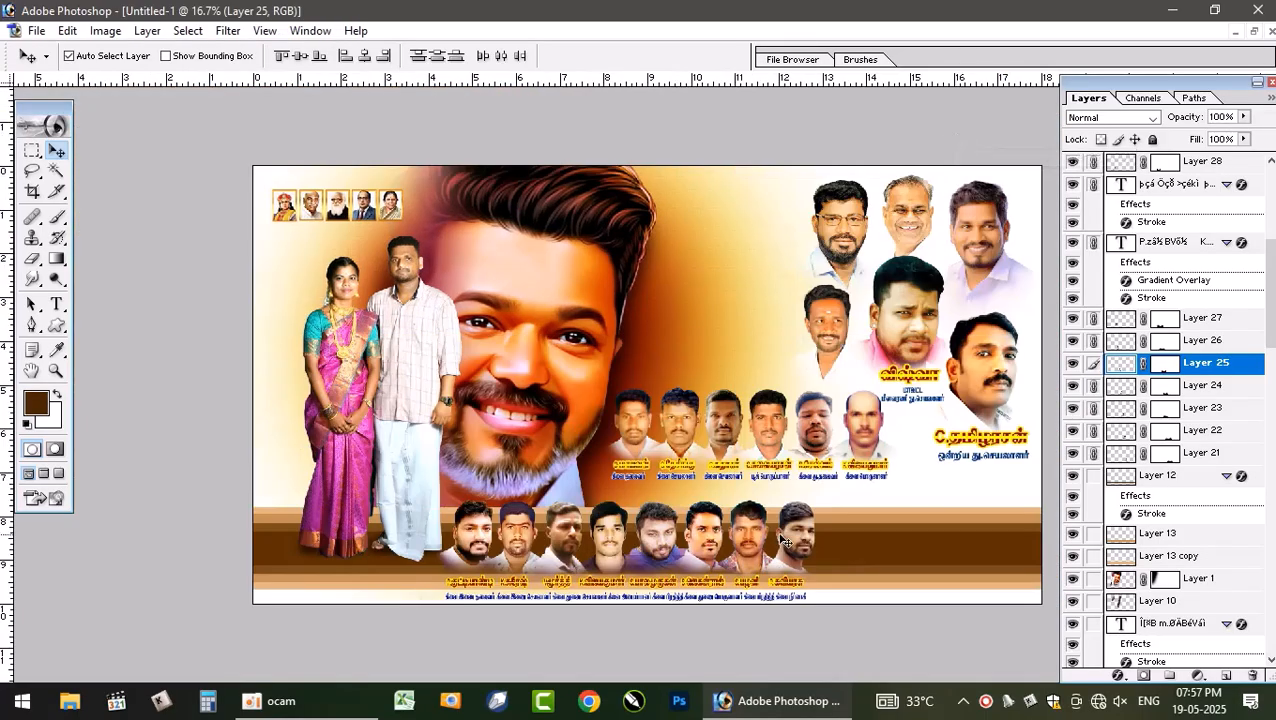
{"action": "left_click_drag", "start_coordinate": [783, 541], "coordinate": [968, 519]}
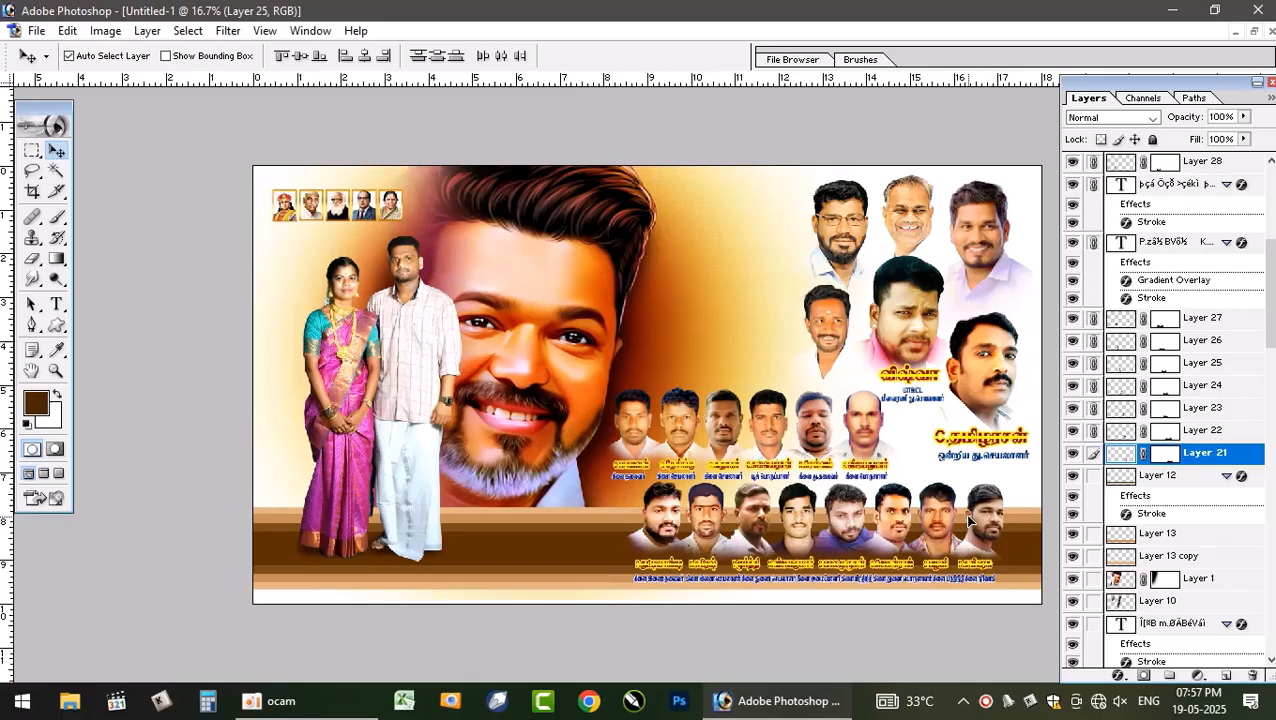
{"action": "left_click_drag", "start_coordinate": [858, 427], "coordinate": [853, 412]}
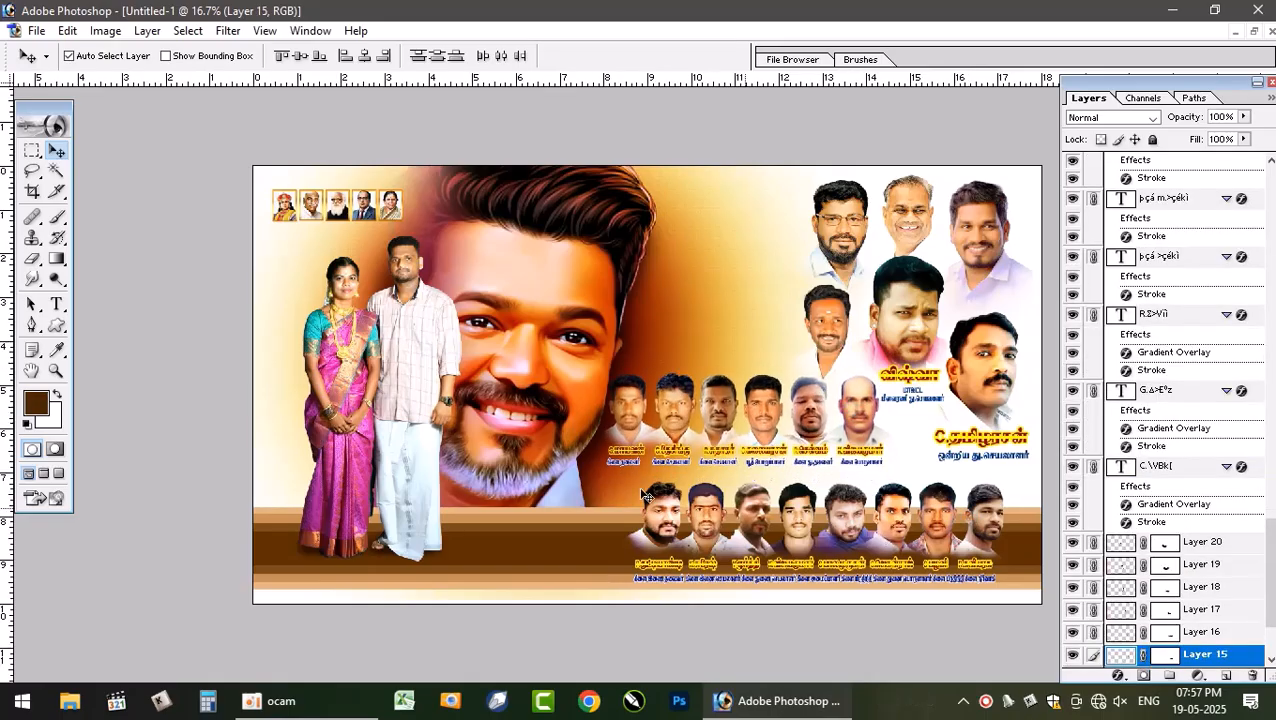
- Free-transform the third-row portrait group, stretching it slightly wider toward the poster's right edge
{"action": "left_click", "coordinate": [545, 306]}
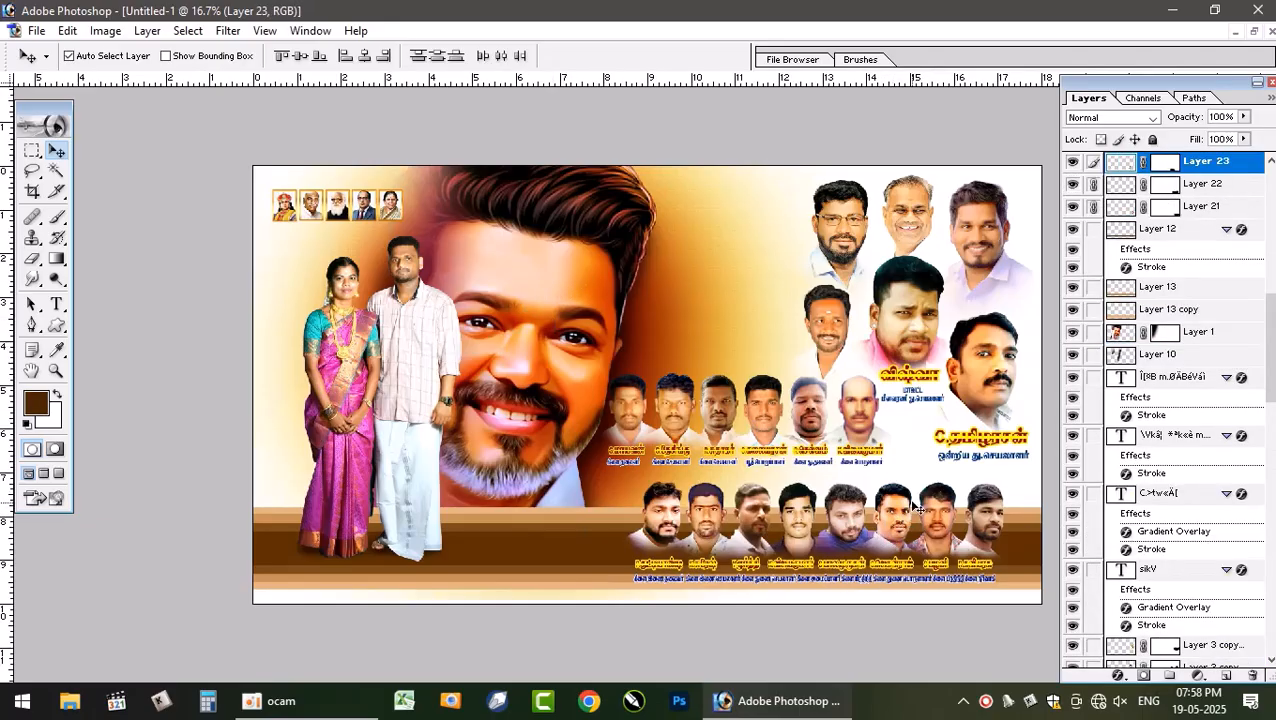
{"action": "key", "text": "ctrl+t"}
{"action": "left_click_drag", "start_coordinate": [1029, 476], "coordinate": [1042, 475]}
{"action": "double_click", "coordinate": [966, 513]}
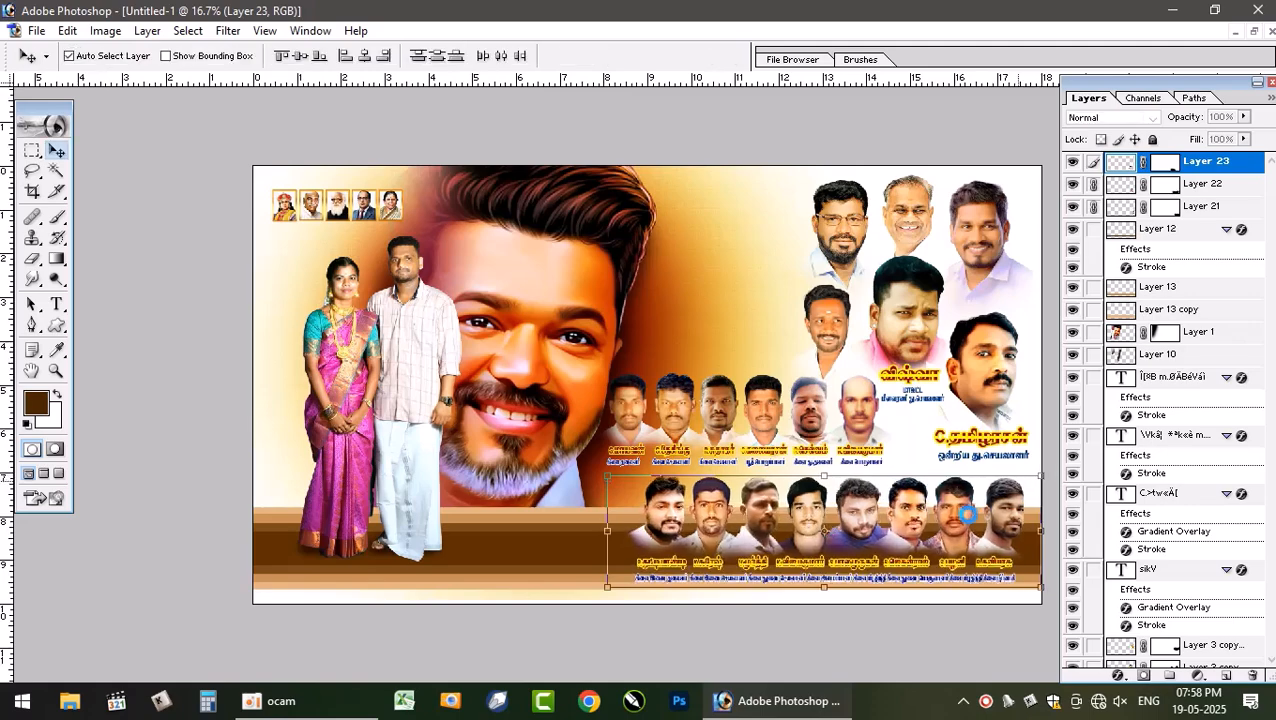
{"action": "left_click_drag", "start_coordinate": [953, 520], "coordinate": [947, 518]}
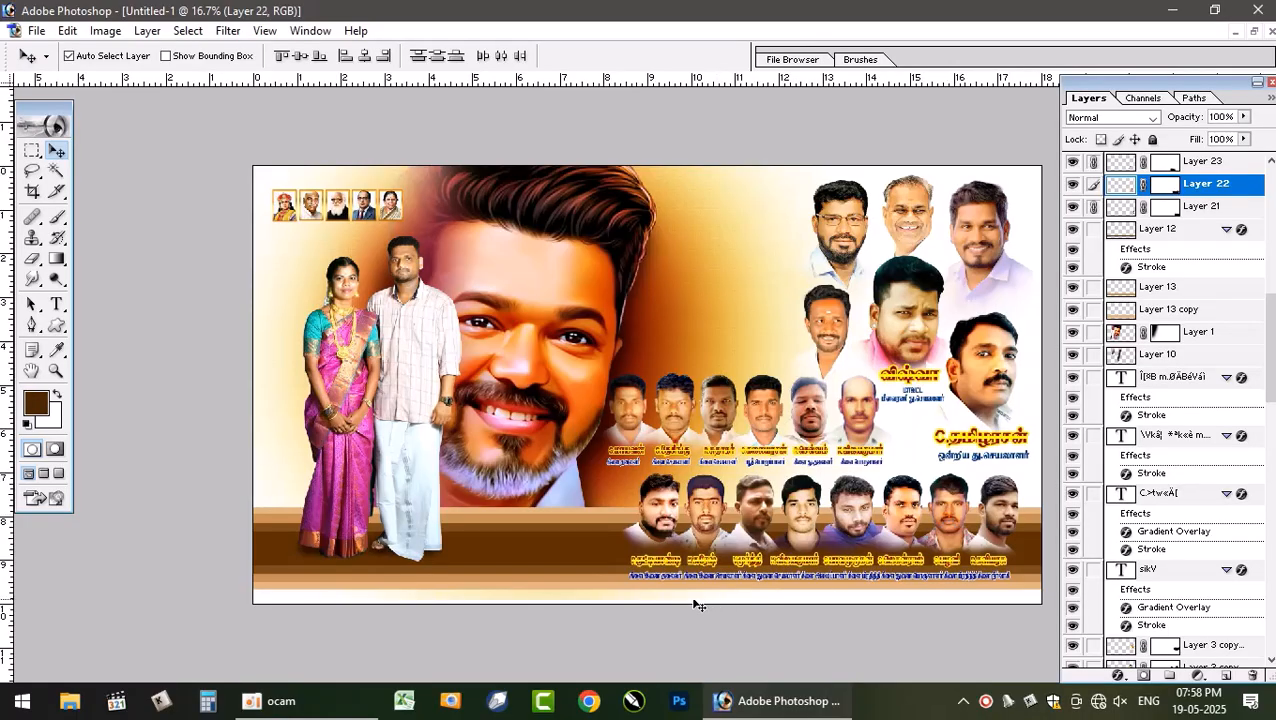
- Free-transform the brown band layer, scaling its height to about 93%
{"action": "left_click", "coordinate": [557, 591]}
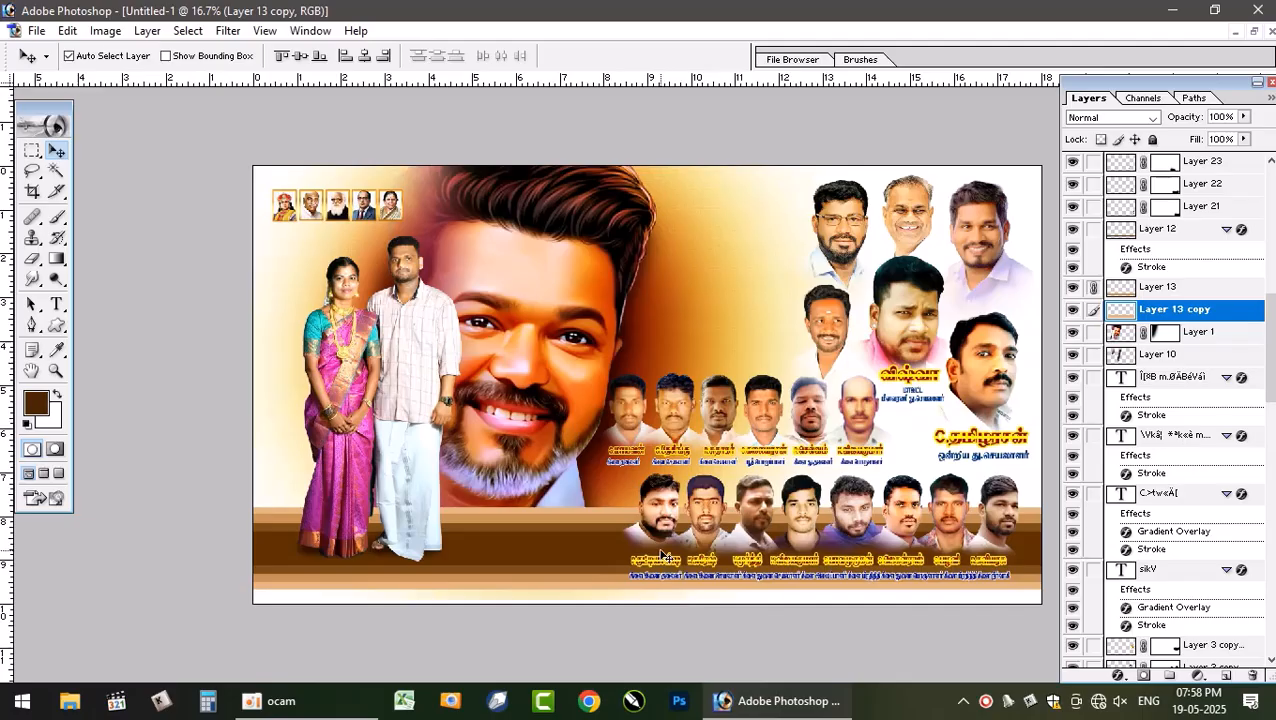
{"action": "key", "text": "ctrl+t"}
{"action": "left_click_drag", "start_coordinate": [646, 590], "coordinate": [647, 588]}
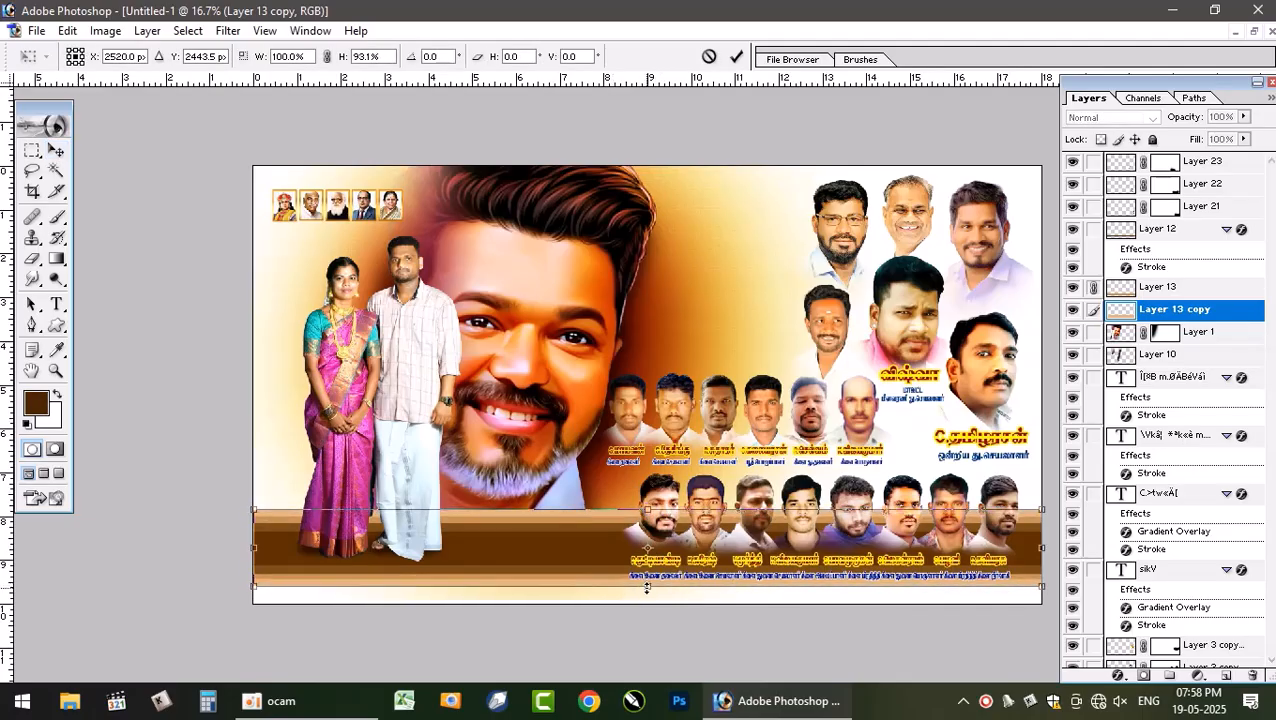
{"action": "key", "text": "Return"}
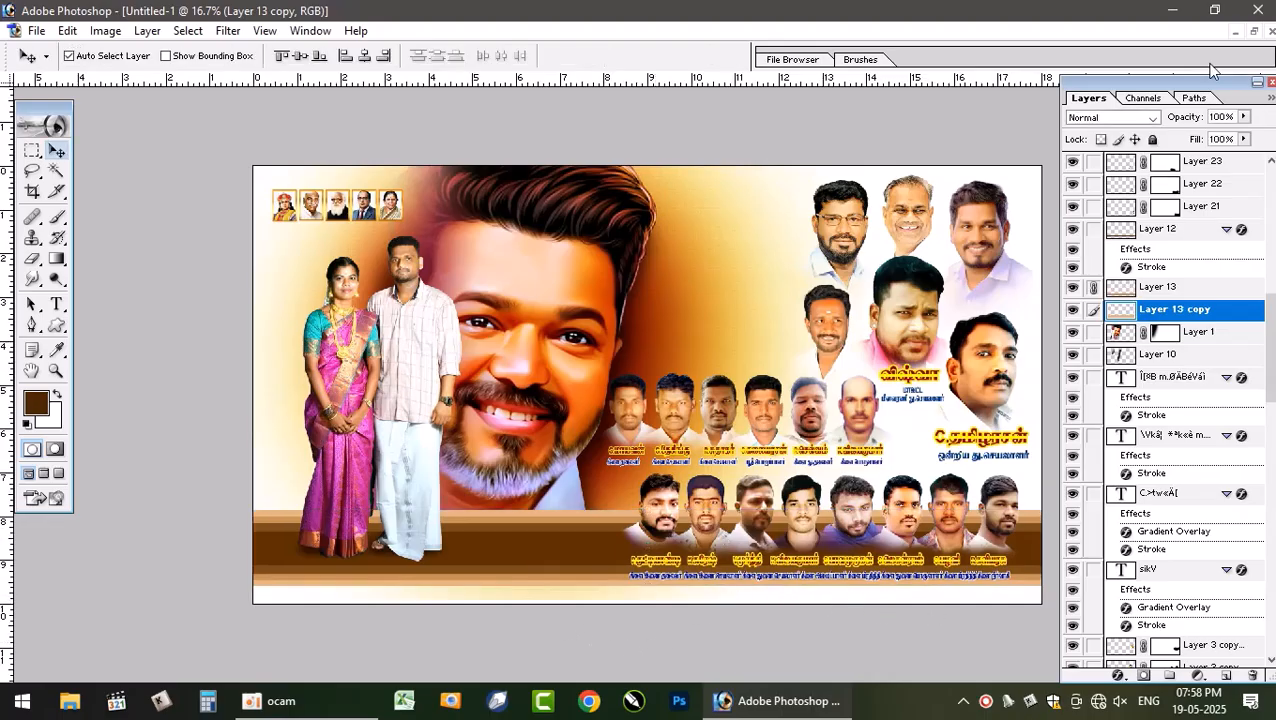
- Drag the bottom slogan line from the reference poster into the new poster, placing it along the lower edge
{"action": "left_click", "coordinate": [1256, 34]}
{"action": "left_click", "coordinate": [333, 650]}
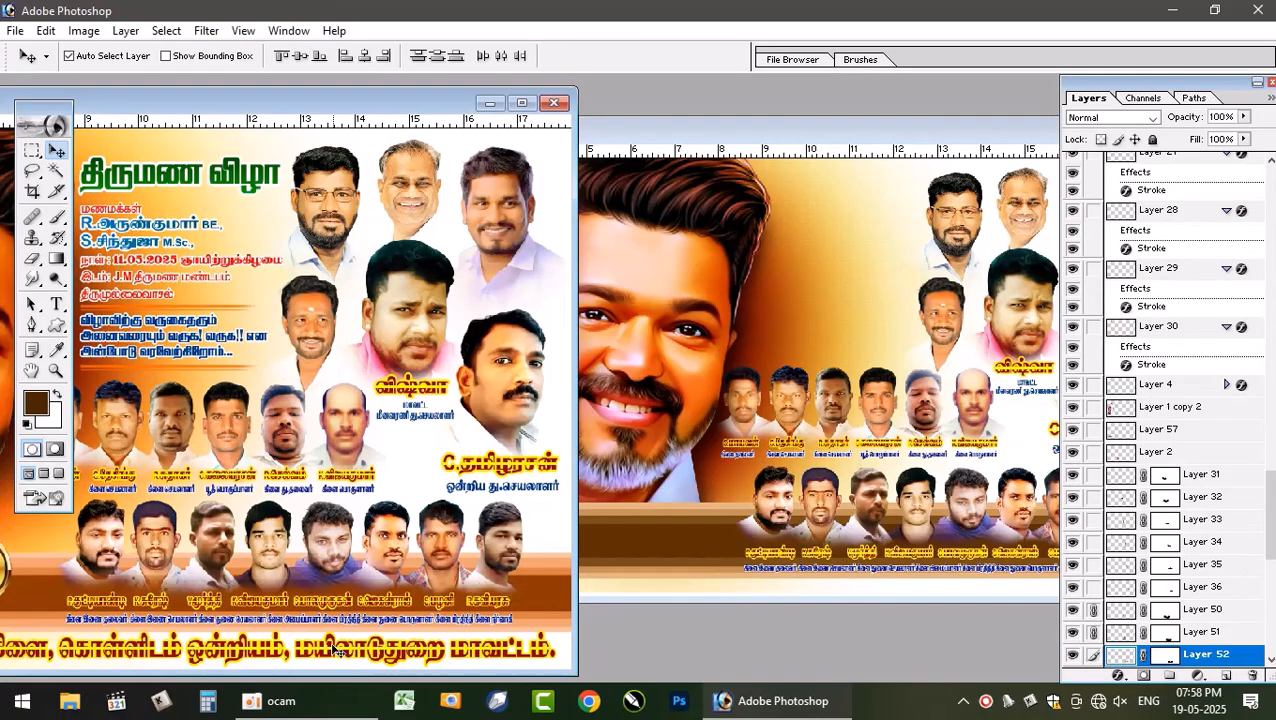
{"action": "left_click", "coordinate": [688, 590]}
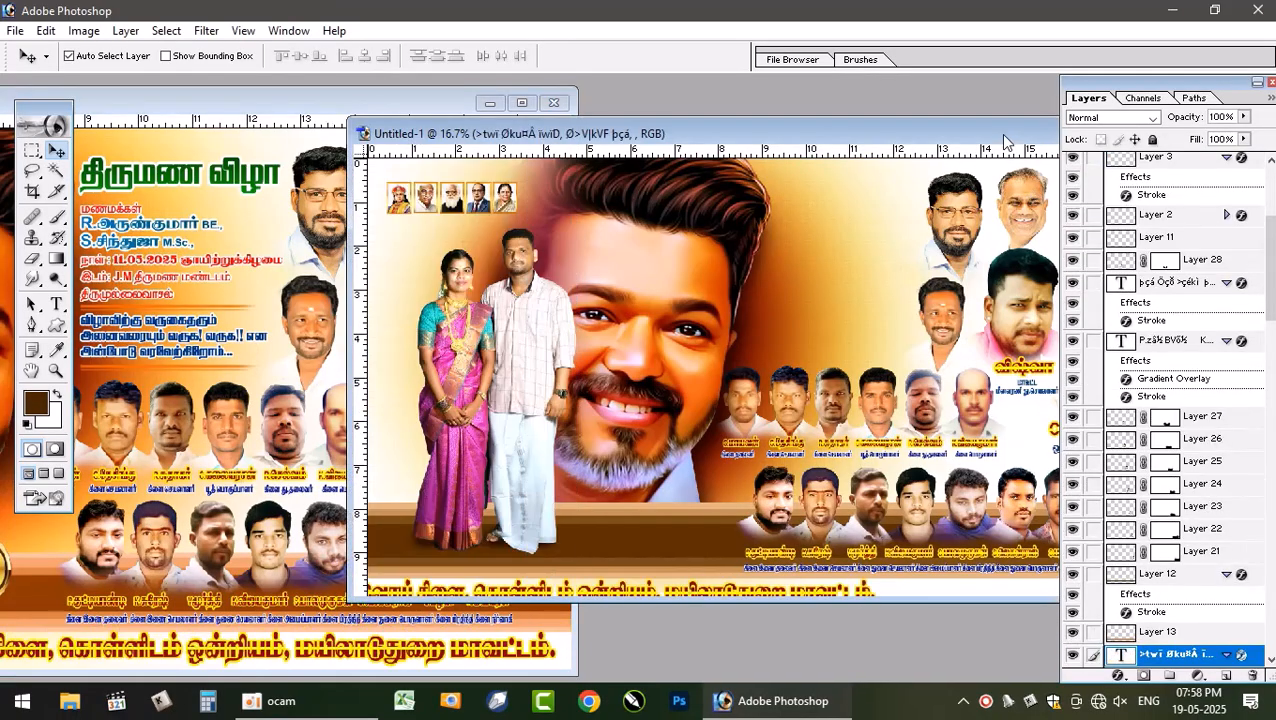
{"action": "double_click", "coordinate": [1005, 136]}
{"action": "left_click_drag", "start_coordinate": [704, 597], "coordinate": [1000, 583]}
{"action": "key", "text": "Return"}
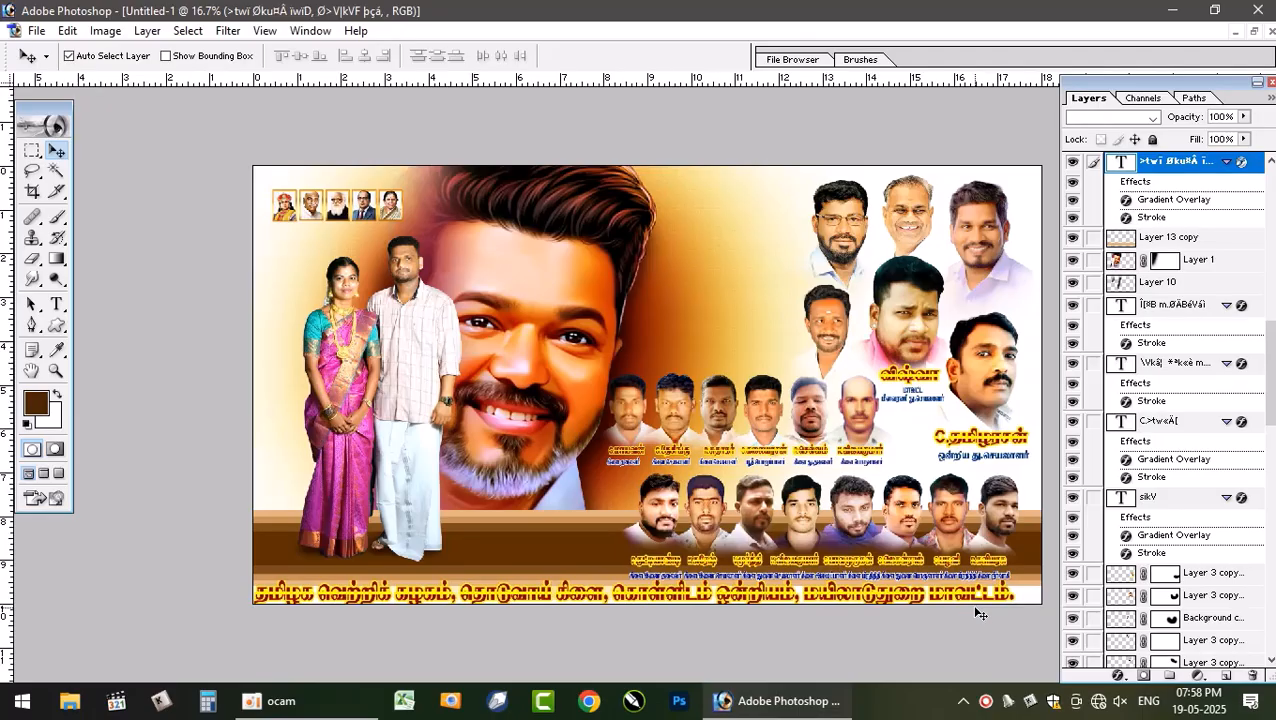
- Nudge the slogan text slightly to the right
{"action": "key", "text": "shift+Right"}
{"action": "key", "text": "shift+Right"}
{"action": "key", "text": "shift+Right"}
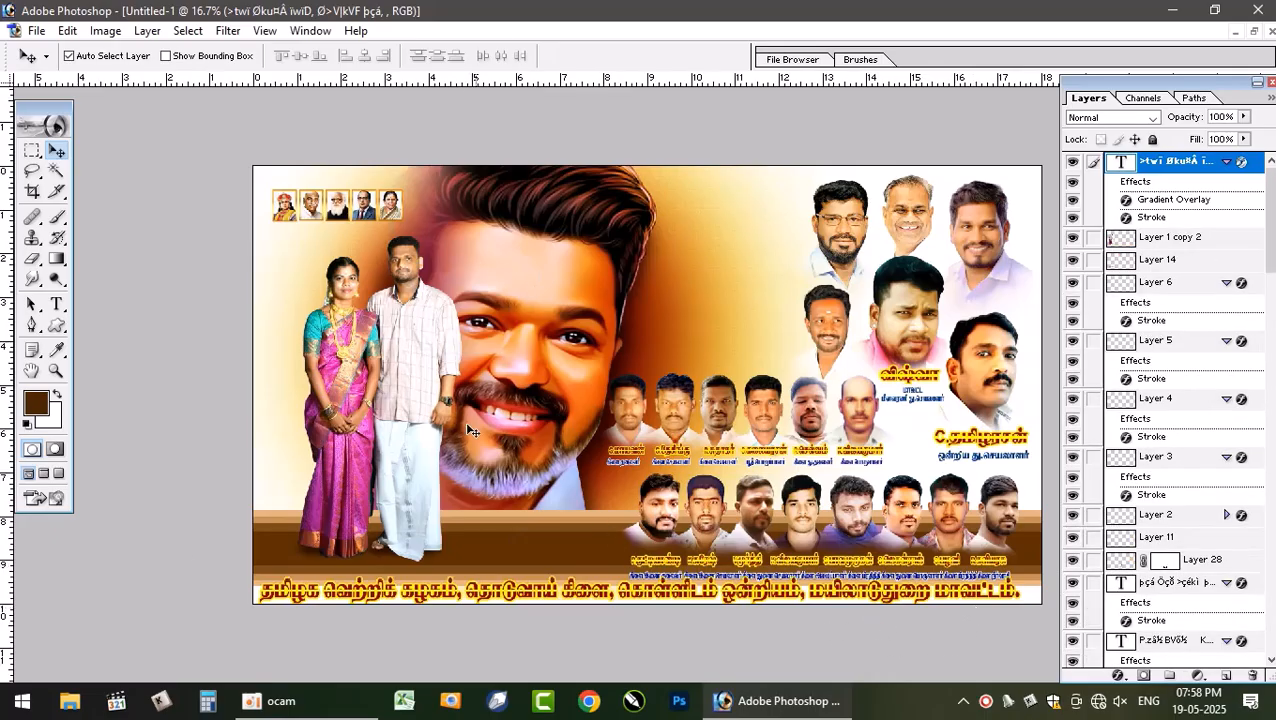
- Link the brown band with its two shading layers and move them slightly up together
{"action": "left_click", "coordinate": [593, 544]}
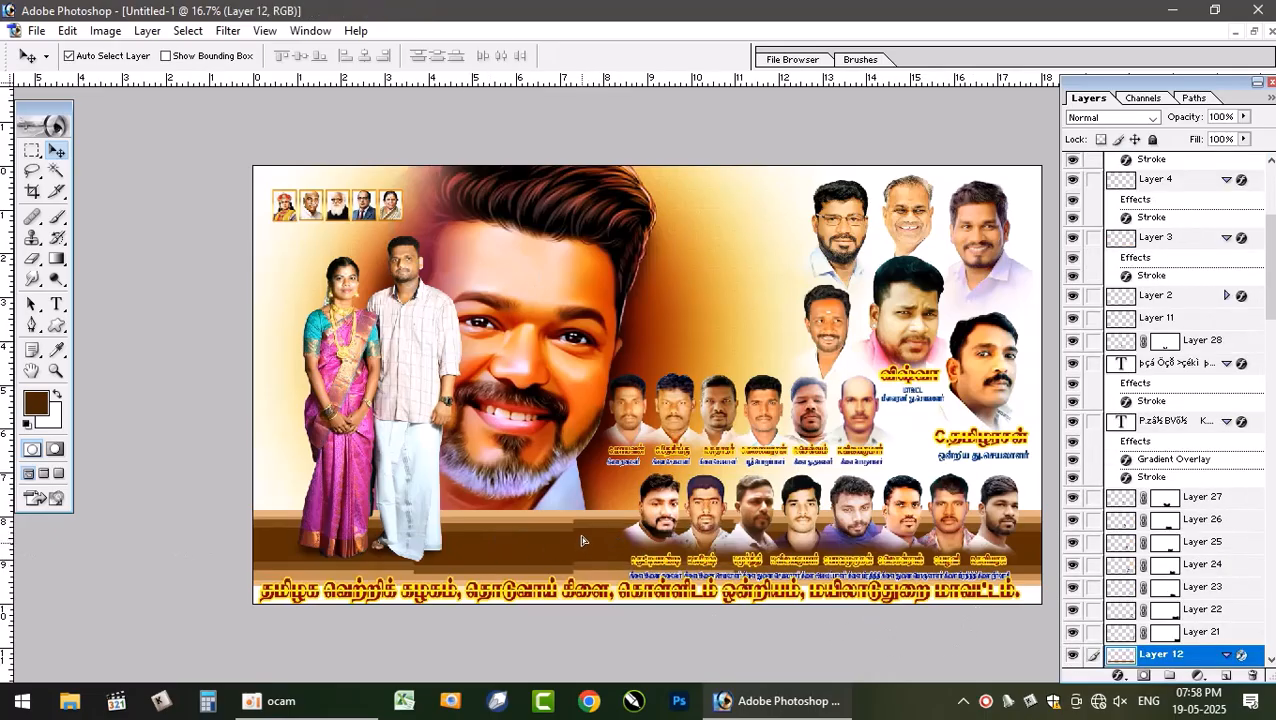
{"action": "scroll", "coordinate": [1150, 585], "scroll_direction": "down", "scroll_amount": 3}
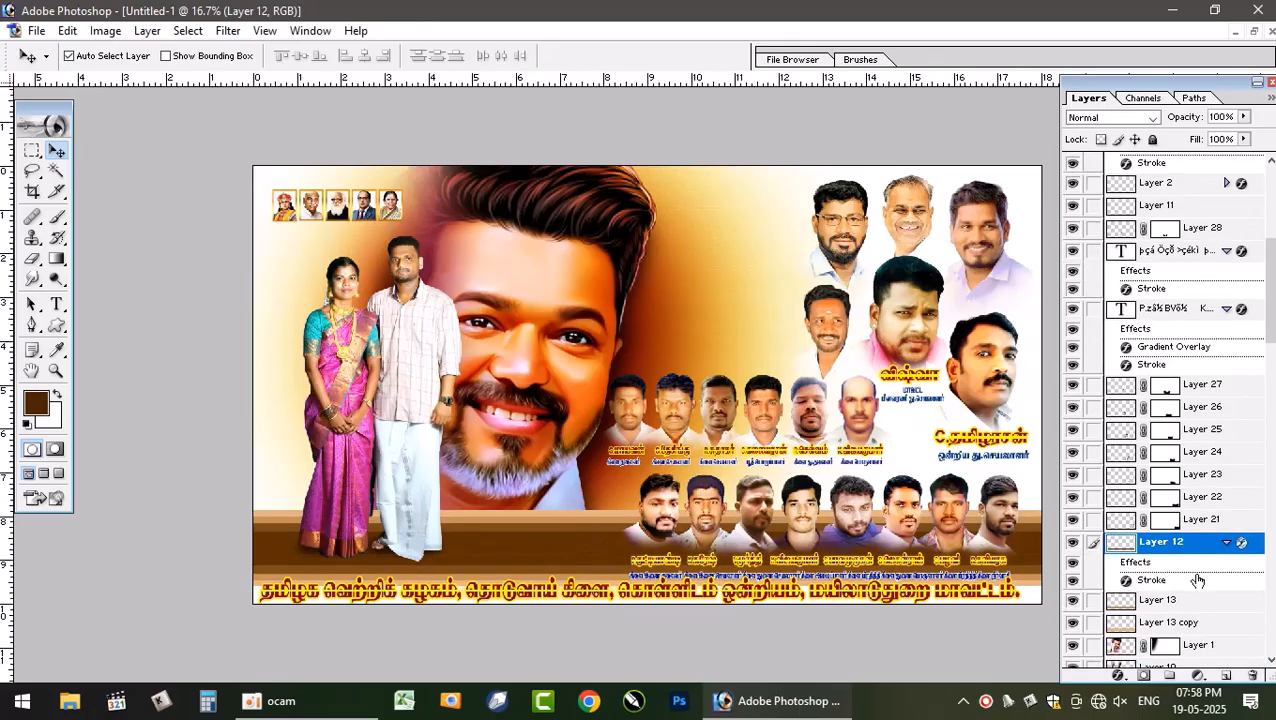
{"action": "left_click", "coordinate": [1093, 599]}
{"action": "left_click", "coordinate": [1093, 577]}
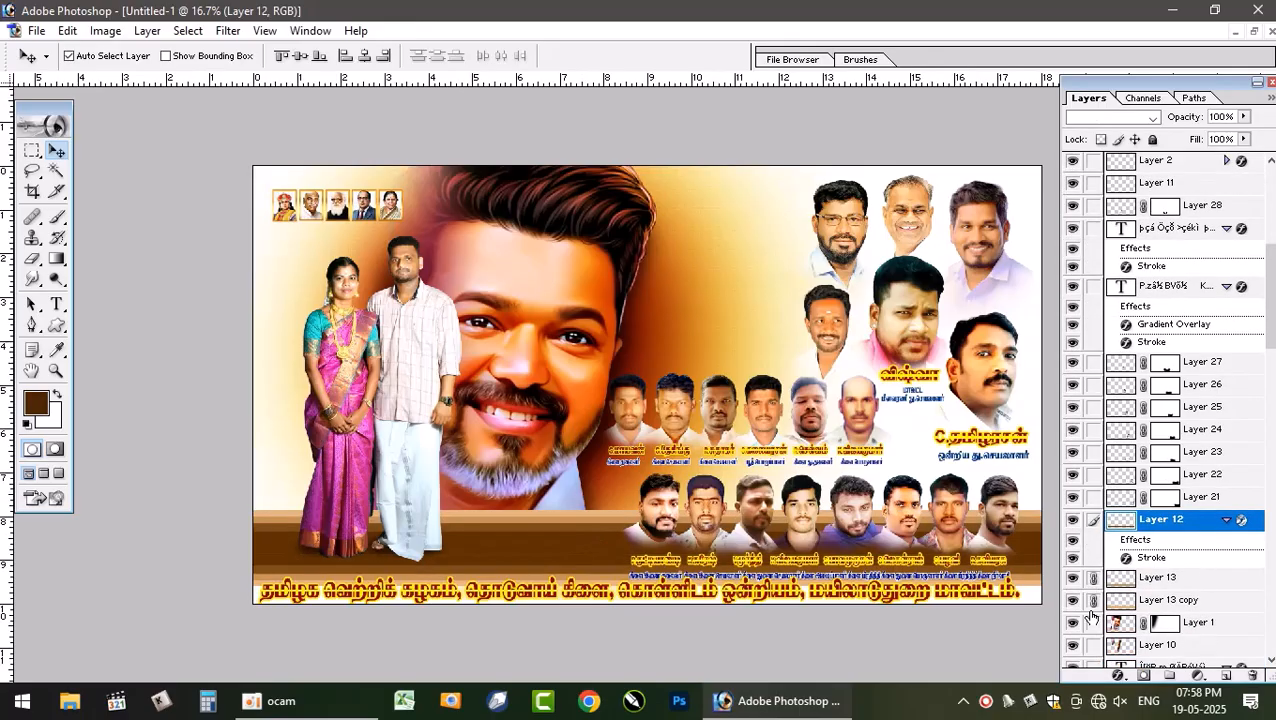
{"action": "left_click_drag", "start_coordinate": [506, 543], "coordinate": [506, 535]}
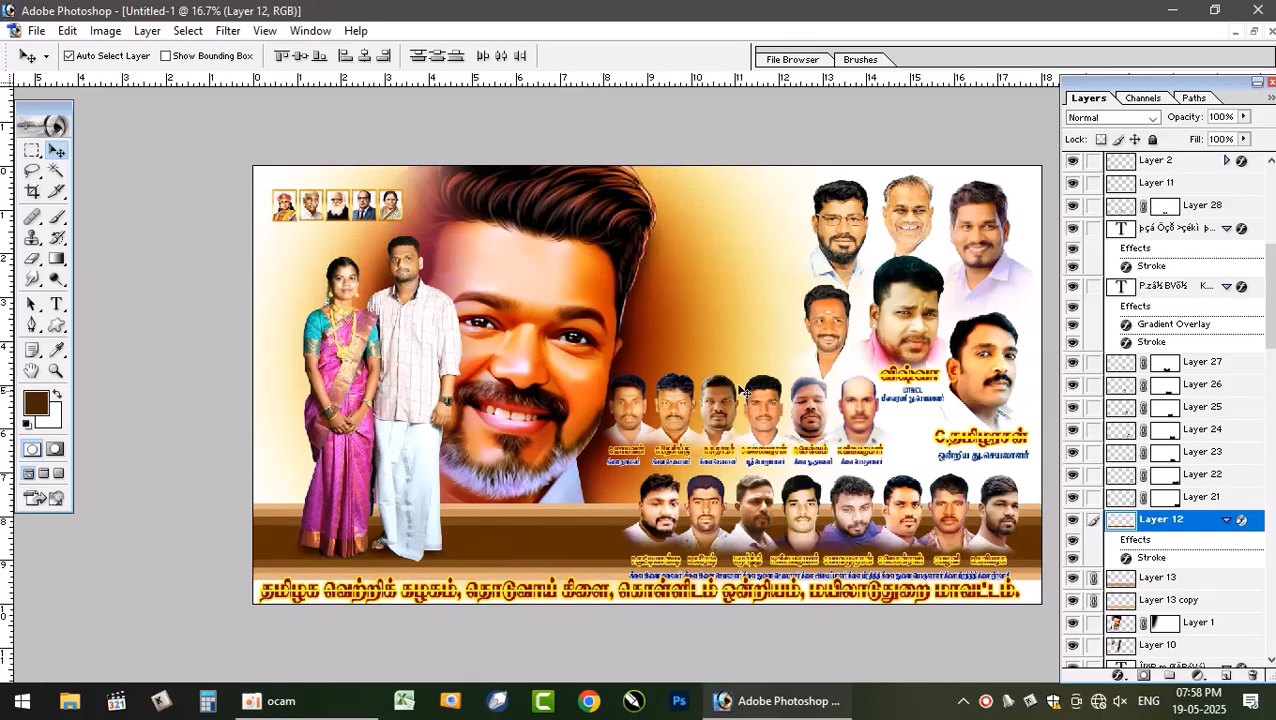
- Move the top portrait cluster and the second-row portrait group slightly up
{"action": "left_click_drag", "start_coordinate": [909, 318], "coordinate": [913, 307]}
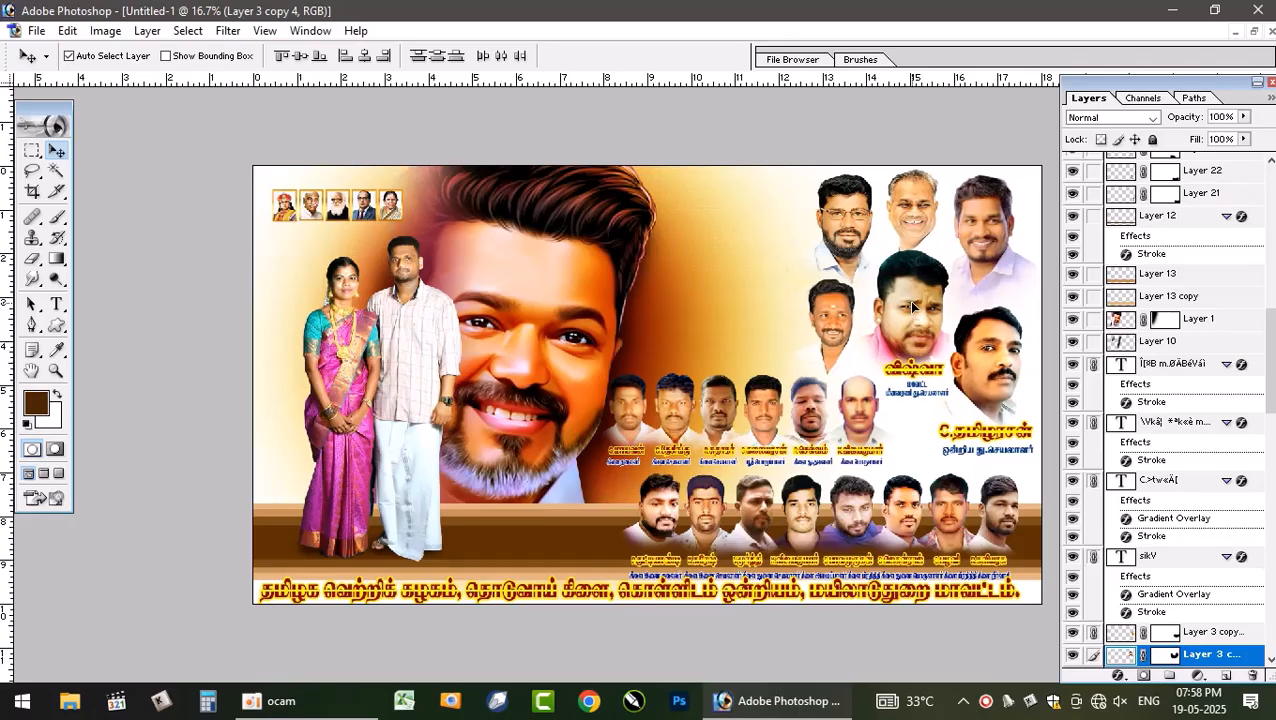
{"action": "left_click_drag", "start_coordinate": [852, 436], "coordinate": [850, 416]}
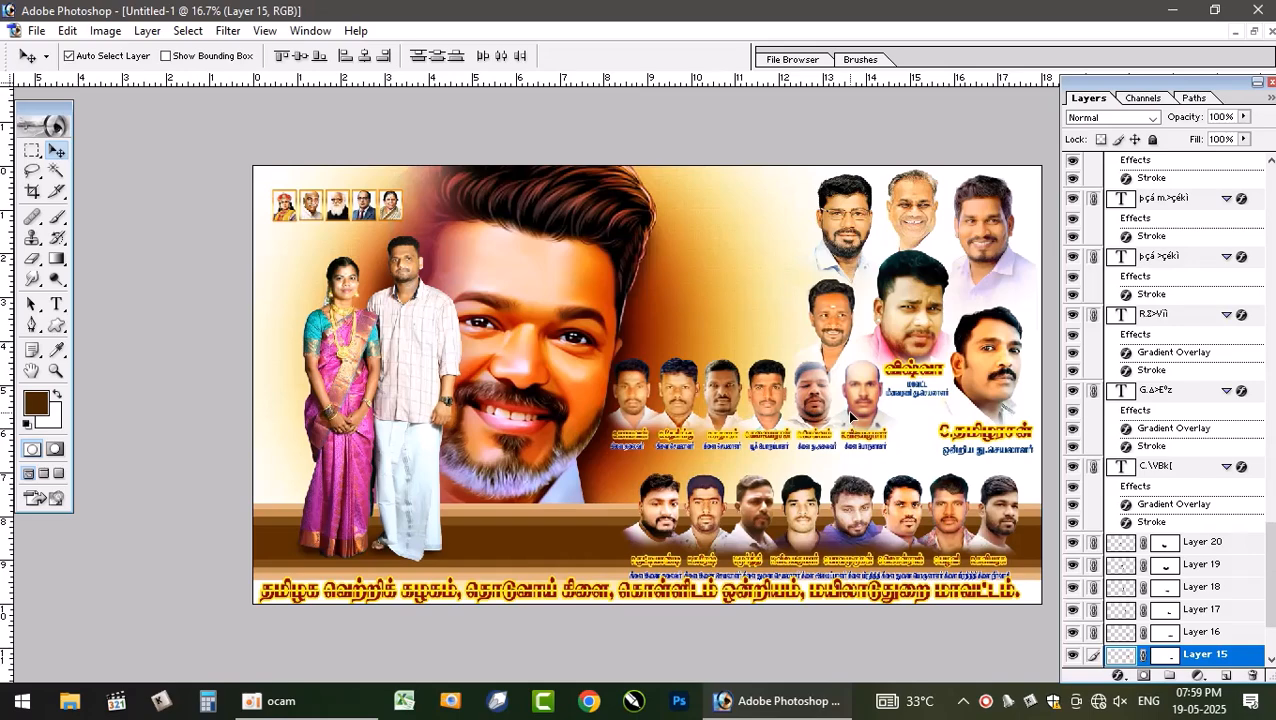
- Shift the couple and the large central face slightly to the left
{"action": "left_click_drag", "start_coordinate": [590, 318], "coordinate": [560, 315]}
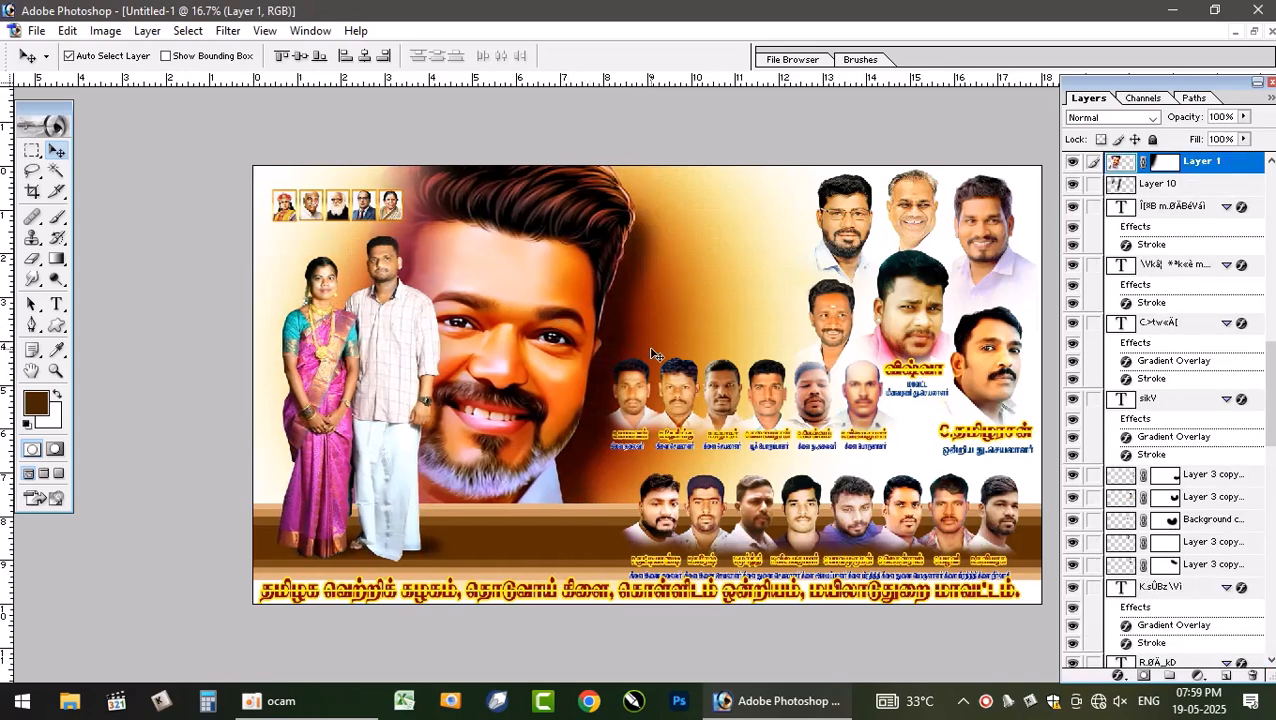
{"action": "left_click", "coordinate": [432, 545]}
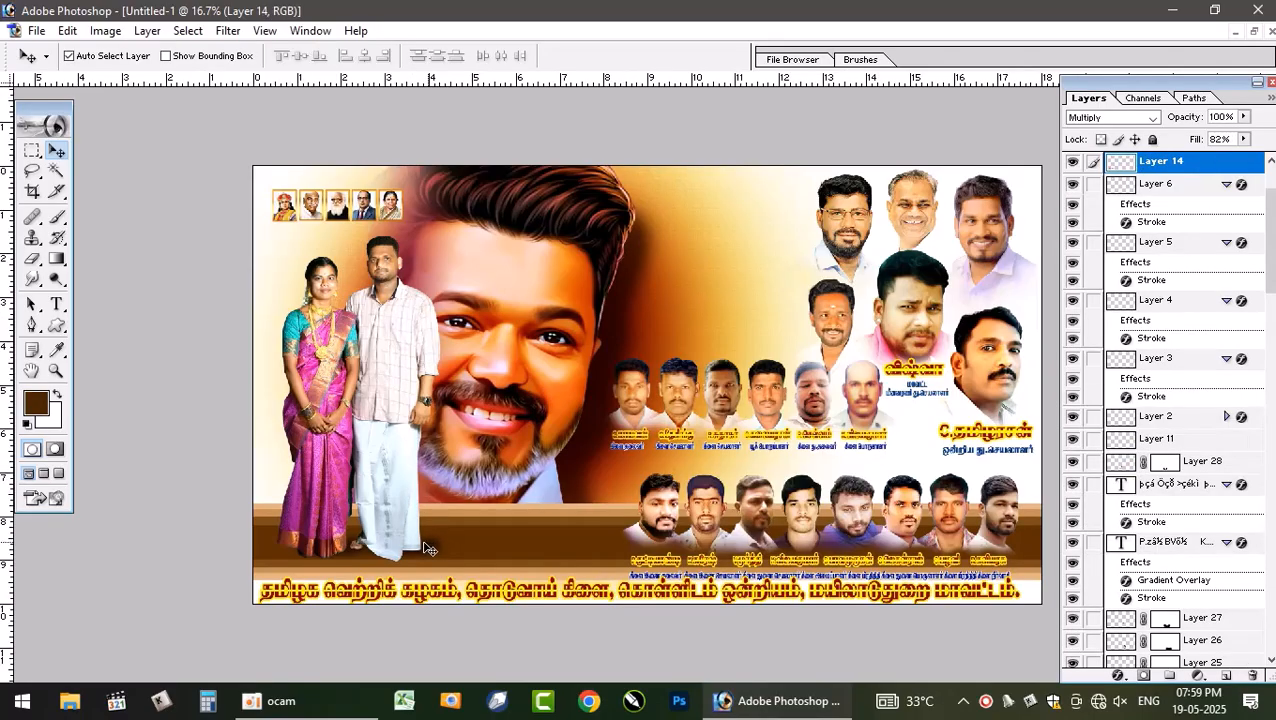
{"action": "left_click", "coordinate": [604, 355]}
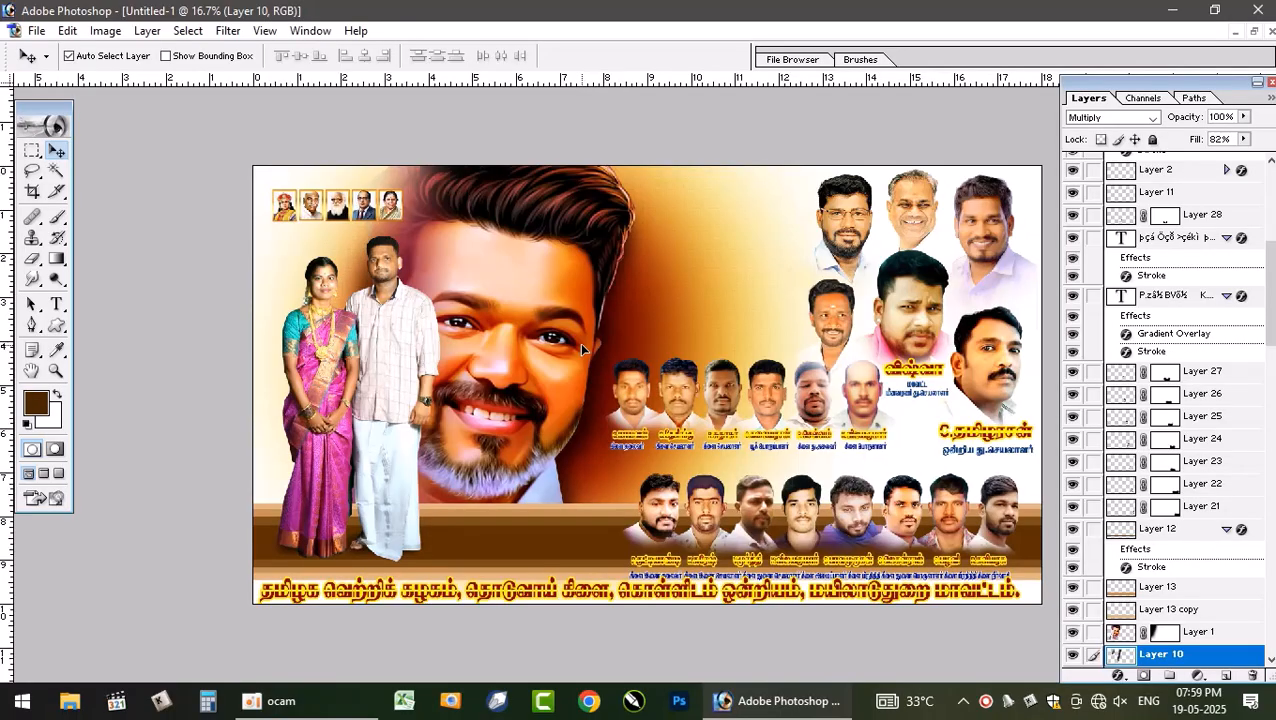
{"action": "left_click", "coordinate": [652, 333]}
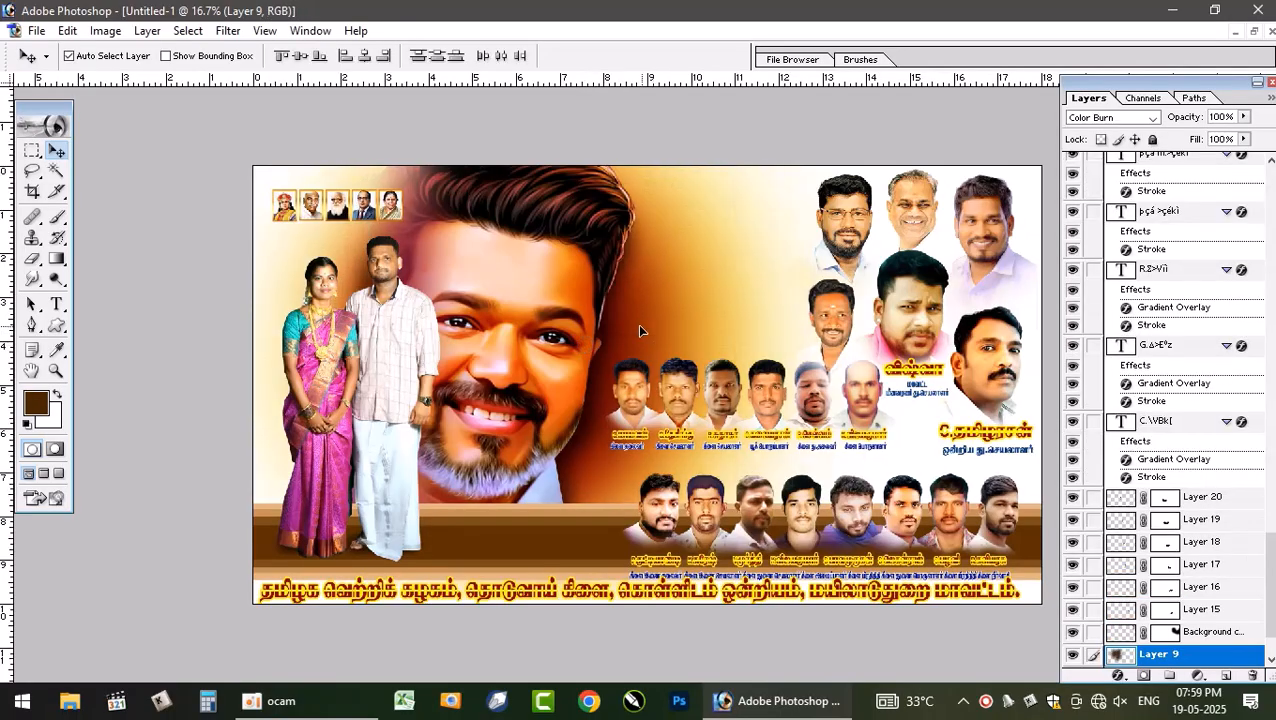
{"action": "left_click", "coordinate": [597, 378]}
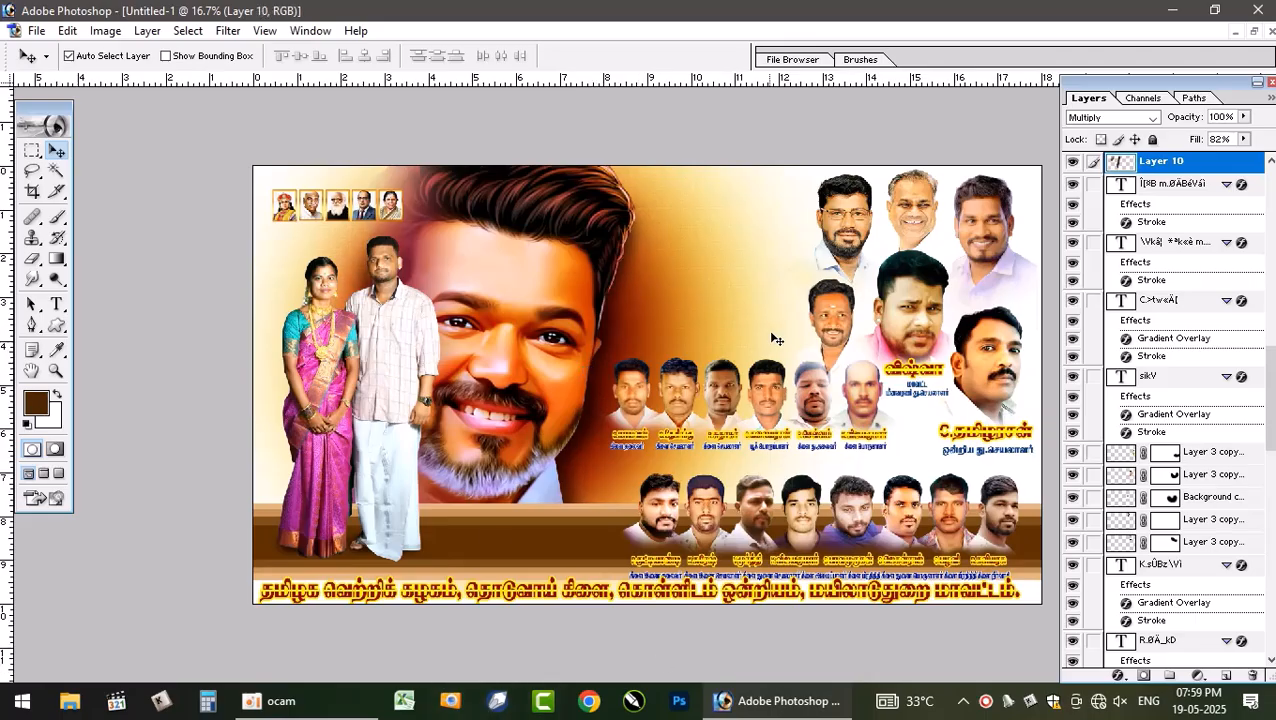
- Move the second-row portraits slightly left and raise the third-row portraits a little
{"action": "left_click_drag", "start_coordinate": [812, 411], "coordinate": [800, 418]}
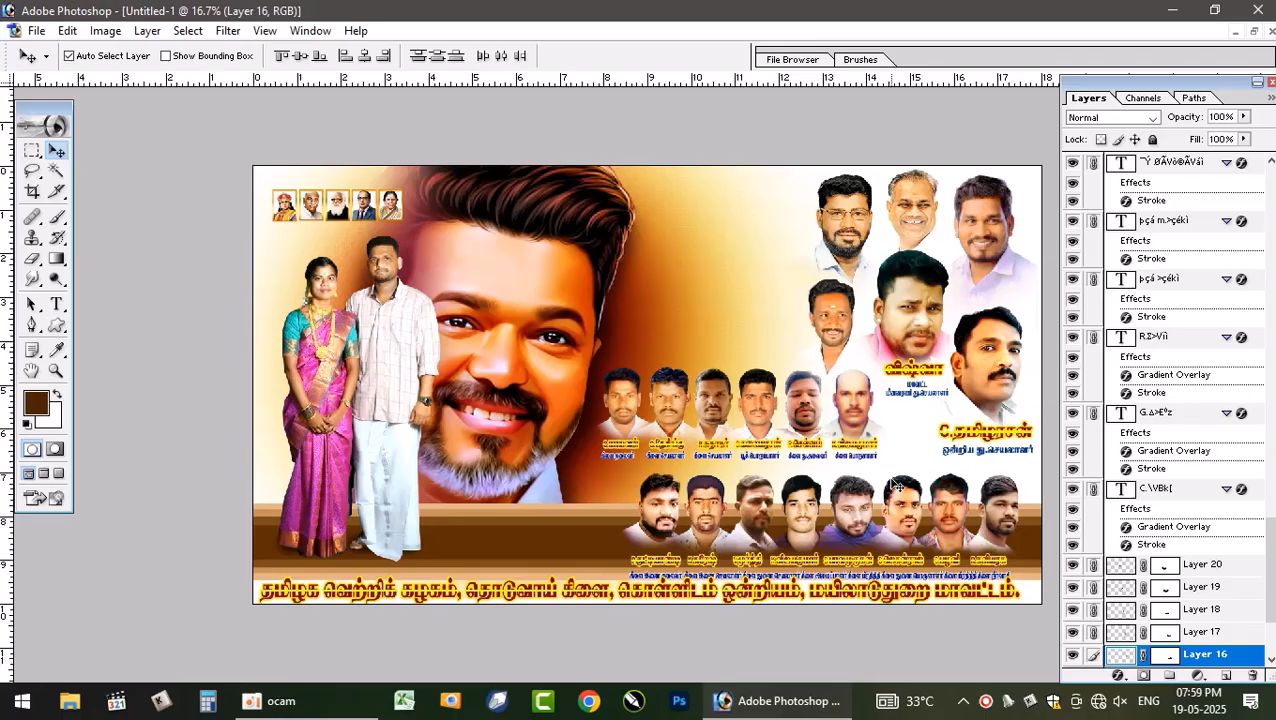
{"action": "left_click", "coordinate": [855, 517]}
{"action": "left_click_drag", "start_coordinate": [852, 511], "coordinate": [850, 506]}
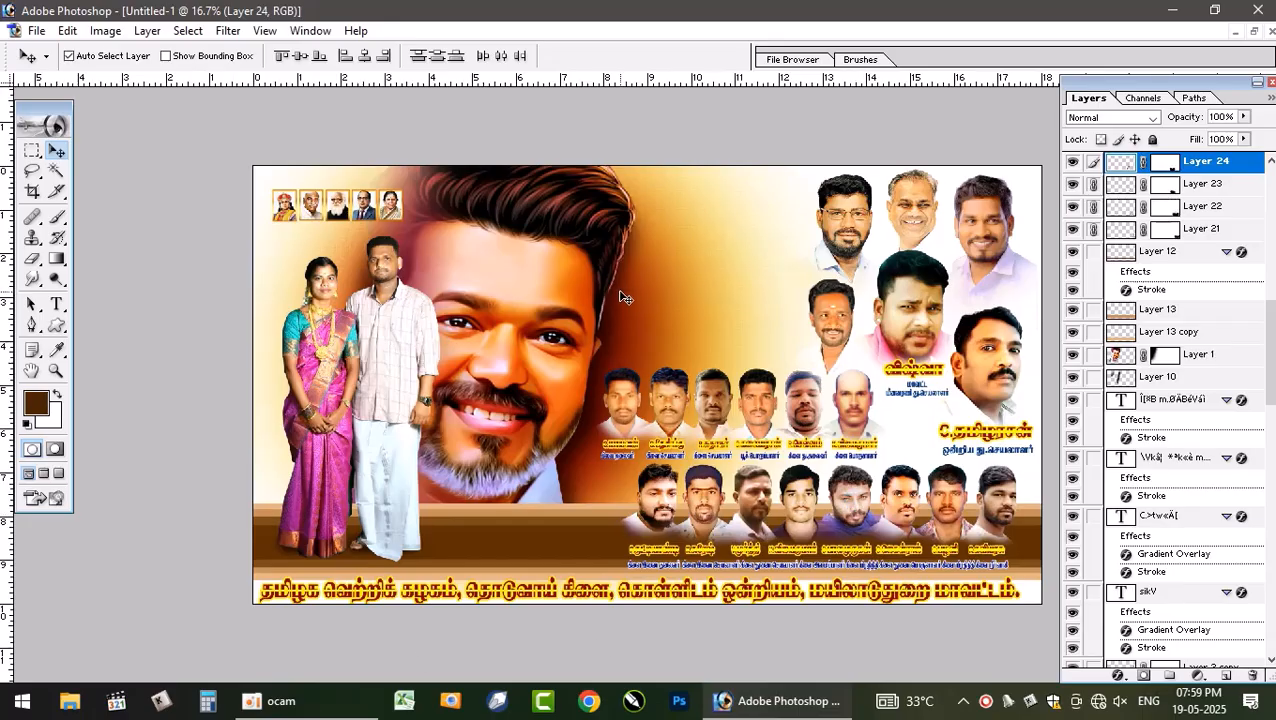
- Drag the round party emblem from the reference poster onto the brown band of the new poster
{"action": "left_click", "coordinate": [1253, 33]}
{"action": "left_click", "coordinate": [341, 147]}
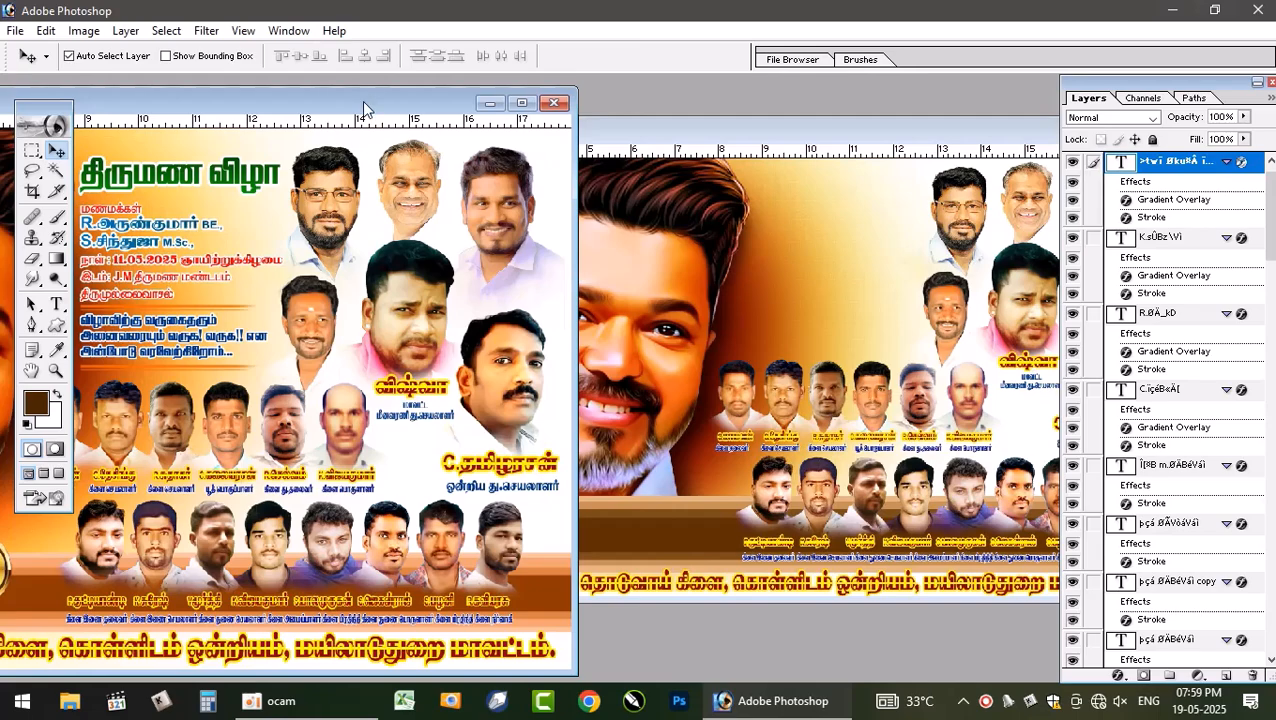
{"action": "left_click_drag", "start_coordinate": [364, 102], "coordinate": [703, 74]}
{"action": "left_click_drag", "start_coordinate": [318, 540], "coordinate": [658, 528]}
{"action": "left_click", "coordinate": [268, 547]}
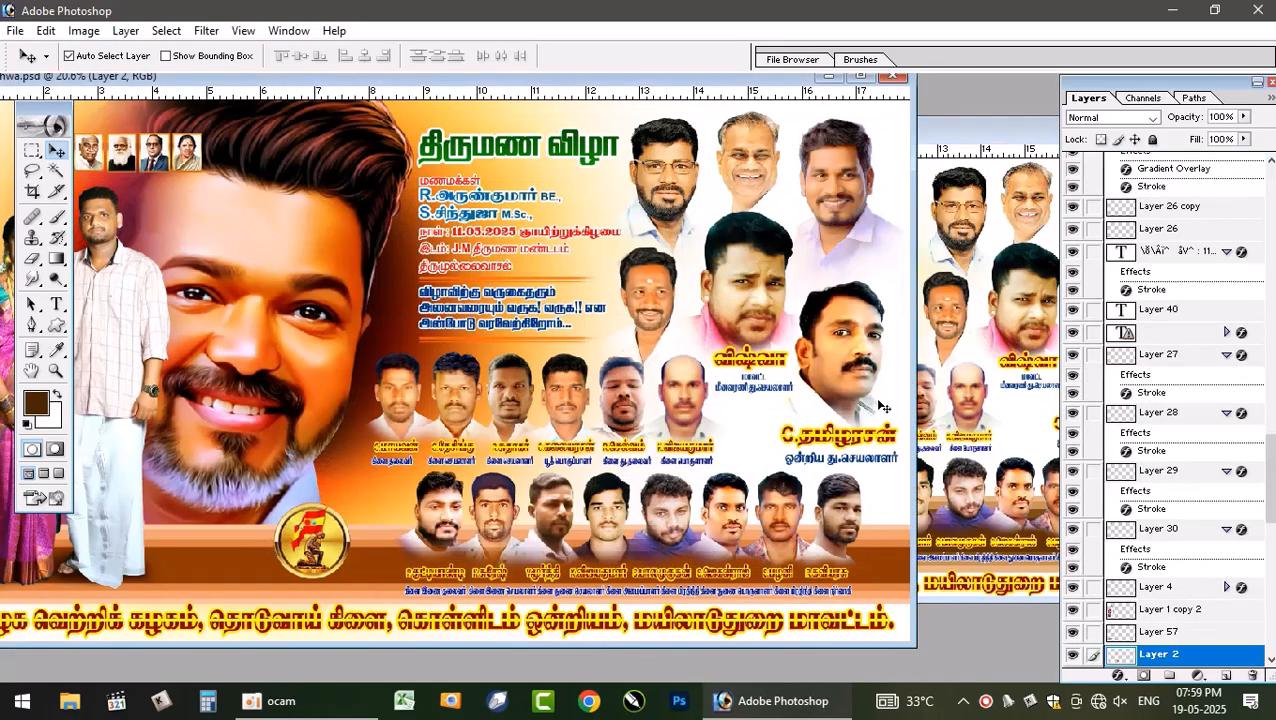
{"action": "left_click", "coordinate": [963, 145]}
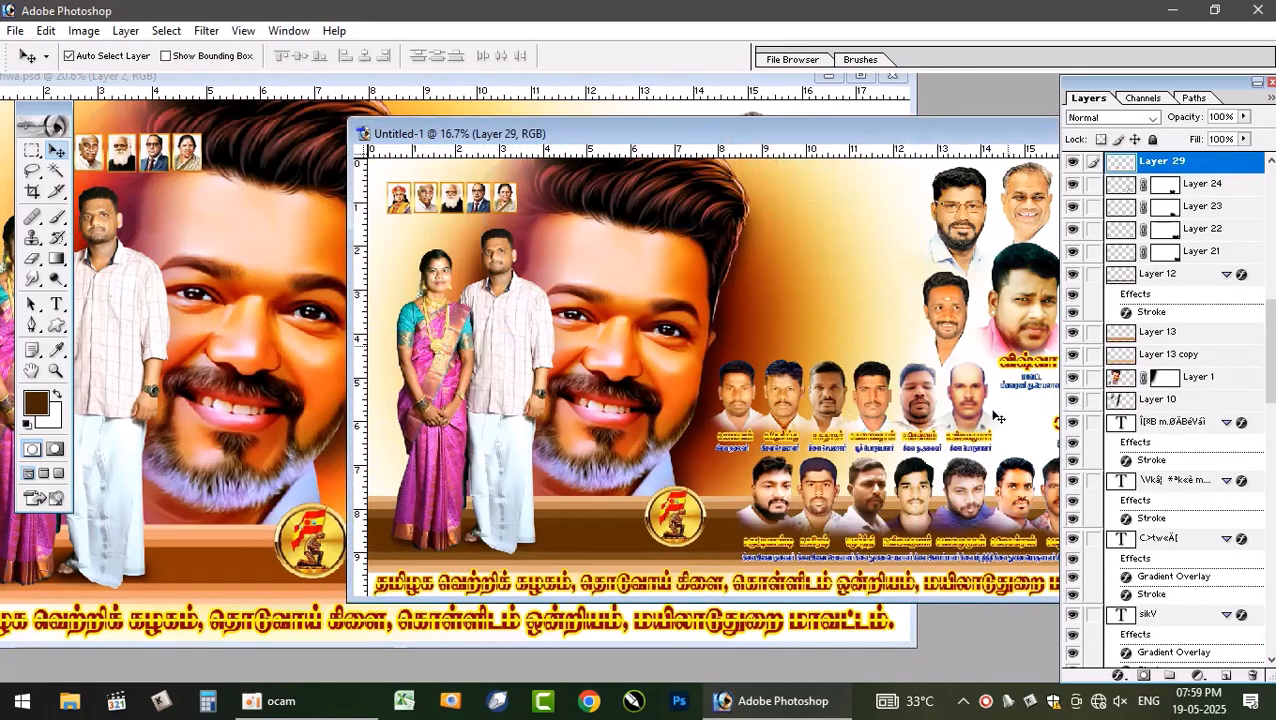
{"action": "double_click", "coordinate": [895, 133]}
- Free-transform the bottom slogan text, scaling it down to about 95.6%
{"action": "key", "text": "ctrl+plus"}
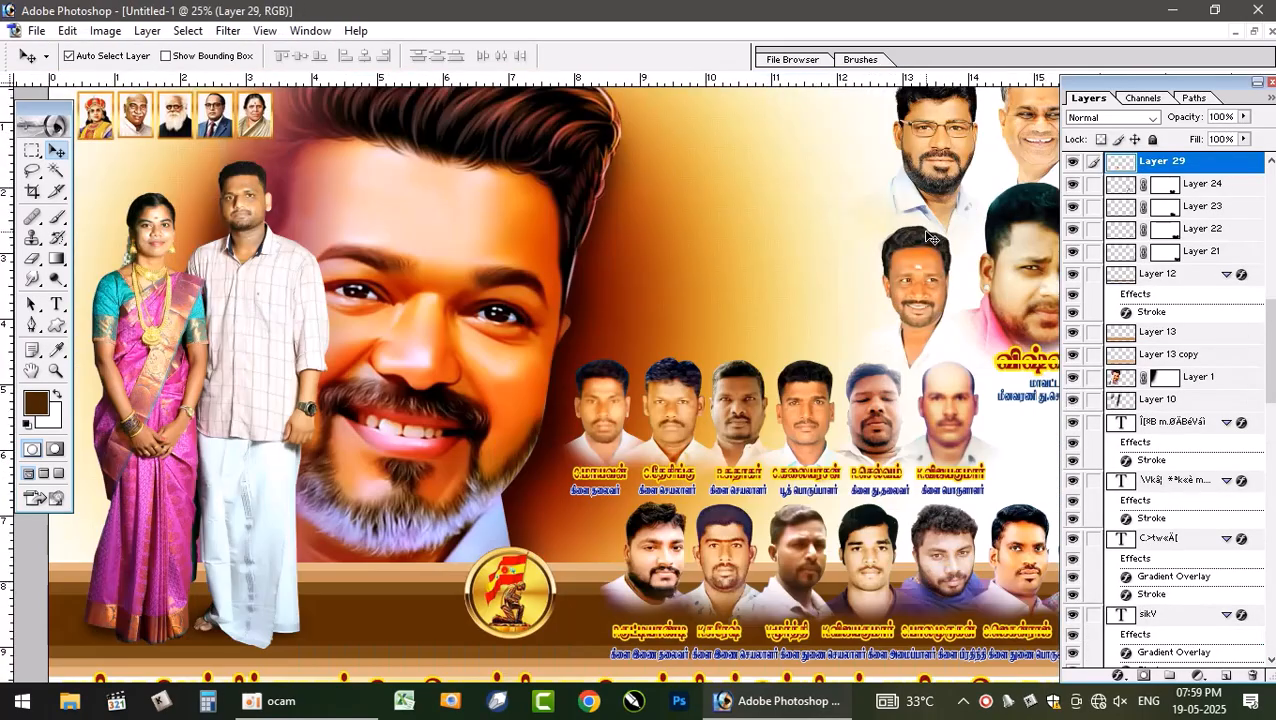
{"action": "scroll", "coordinate": [895, 311], "scroll_direction": "down", "scroll_amount": 1}
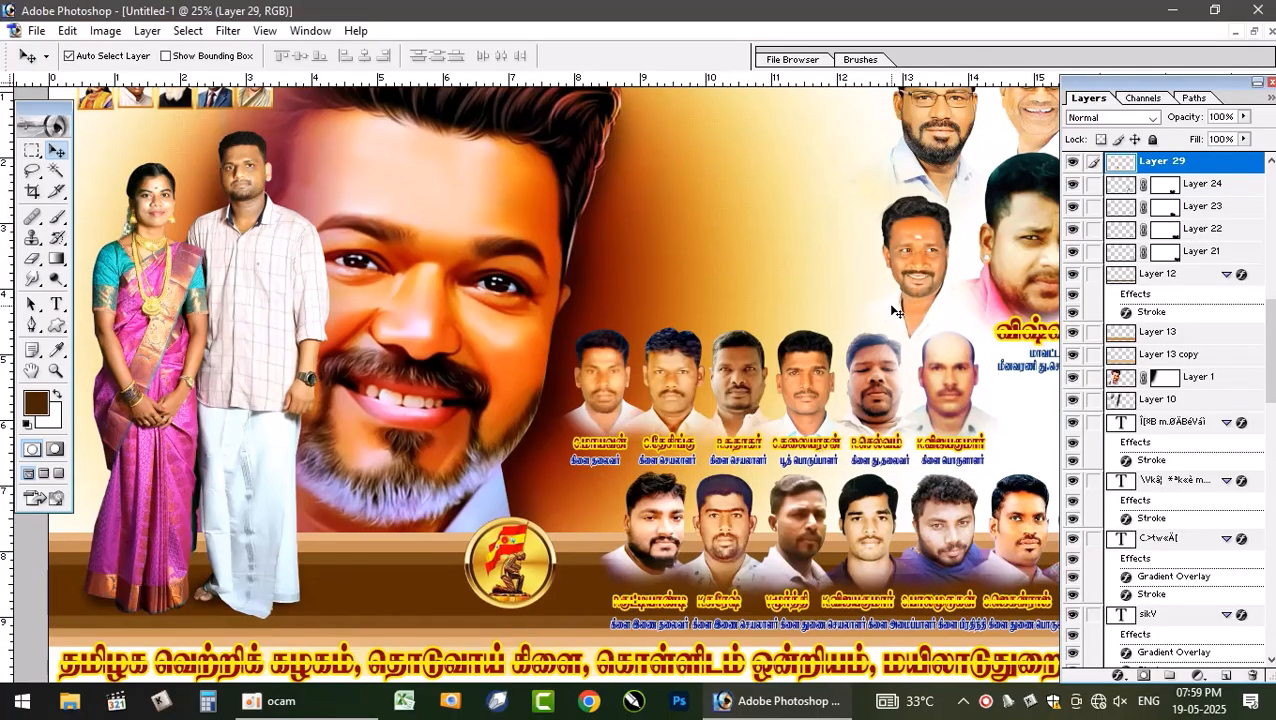
{"action": "left_click", "coordinate": [661, 650]}
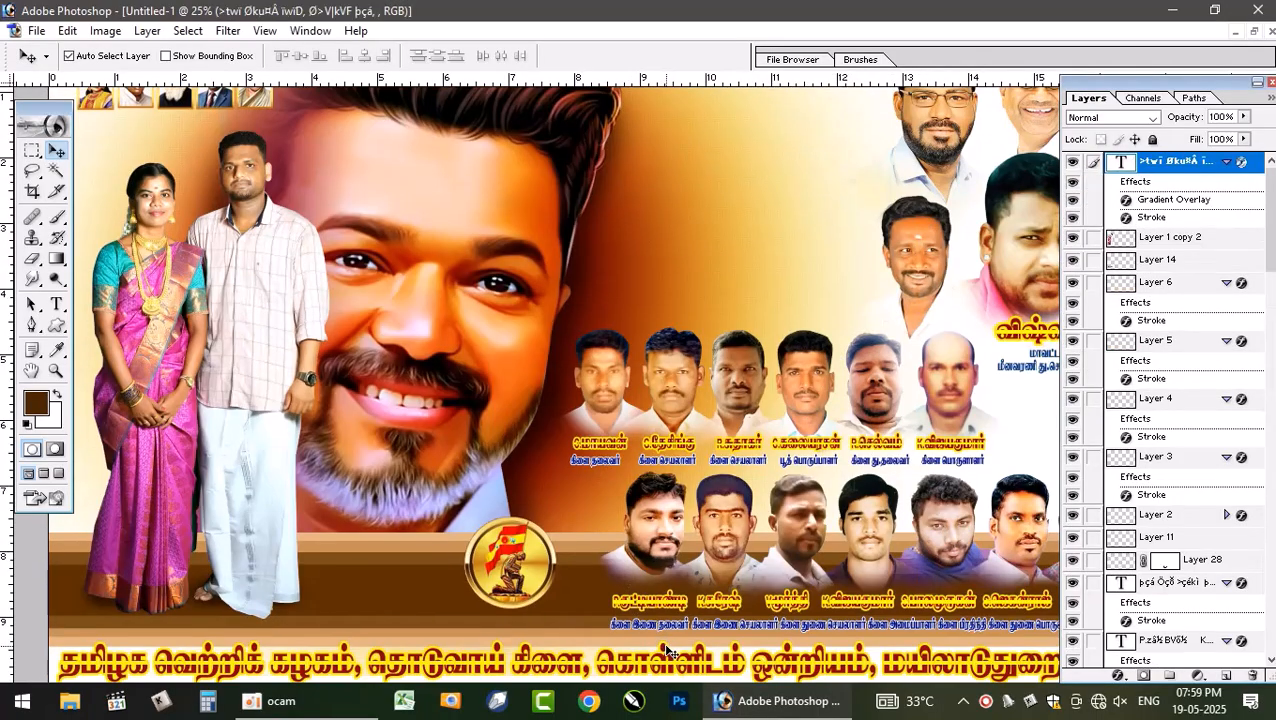
{"action": "key", "text": "ctrl+minus"}
{"action": "key", "text": "ctrl+t"}
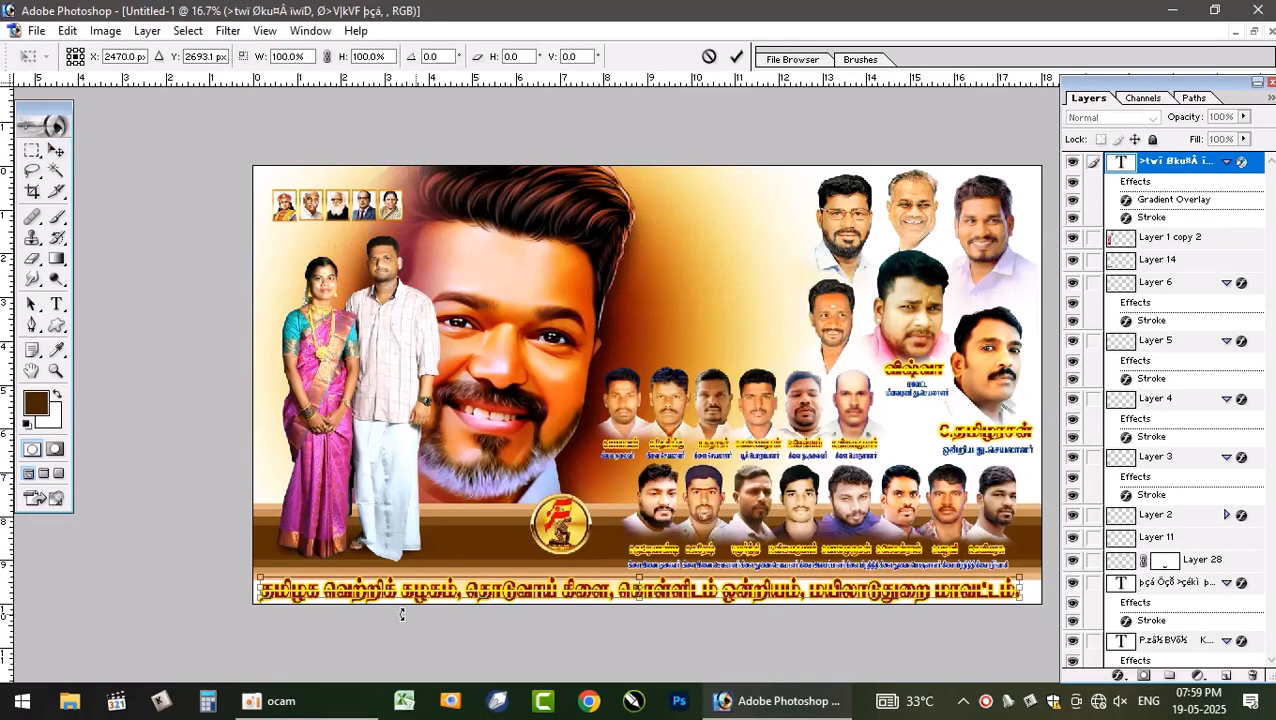
{"action": "left_click_drag", "start_coordinate": [259, 598], "coordinate": [274, 601]}
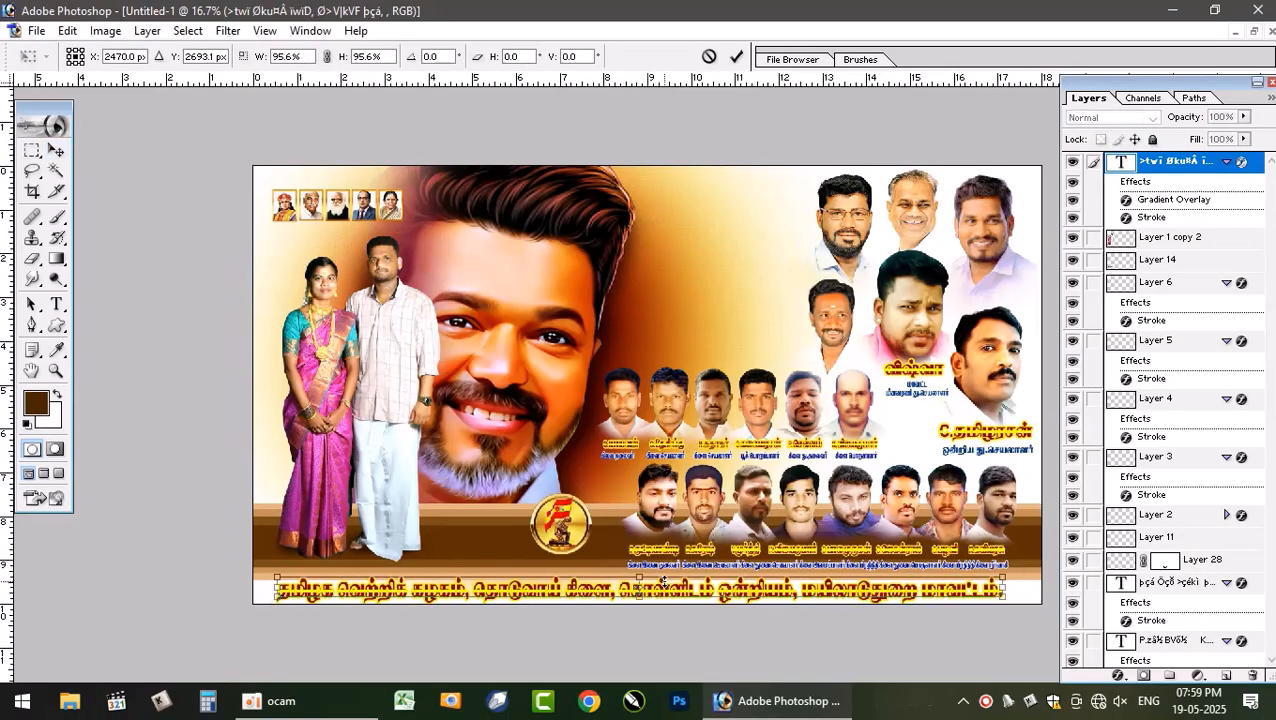
{"action": "key", "text": "Return"}
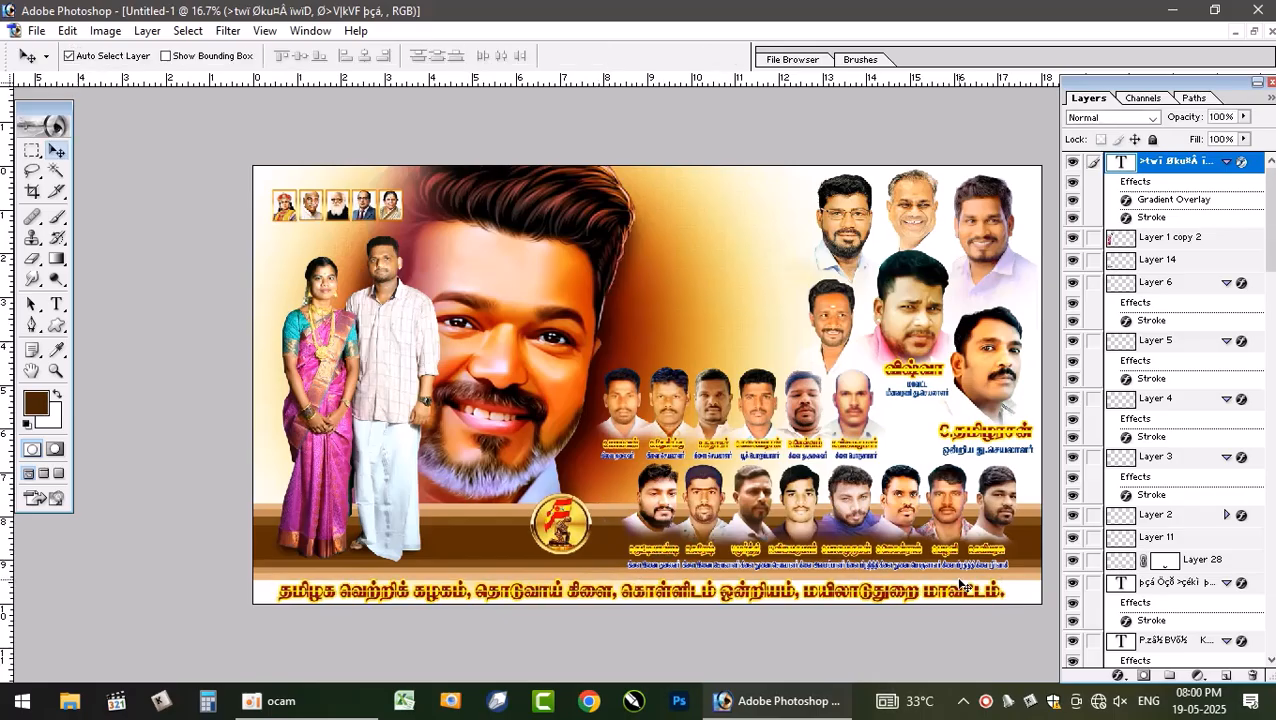
- Center the slogan text horizontally across the whole poster
{"action": "key", "text": "ctrl+a"}
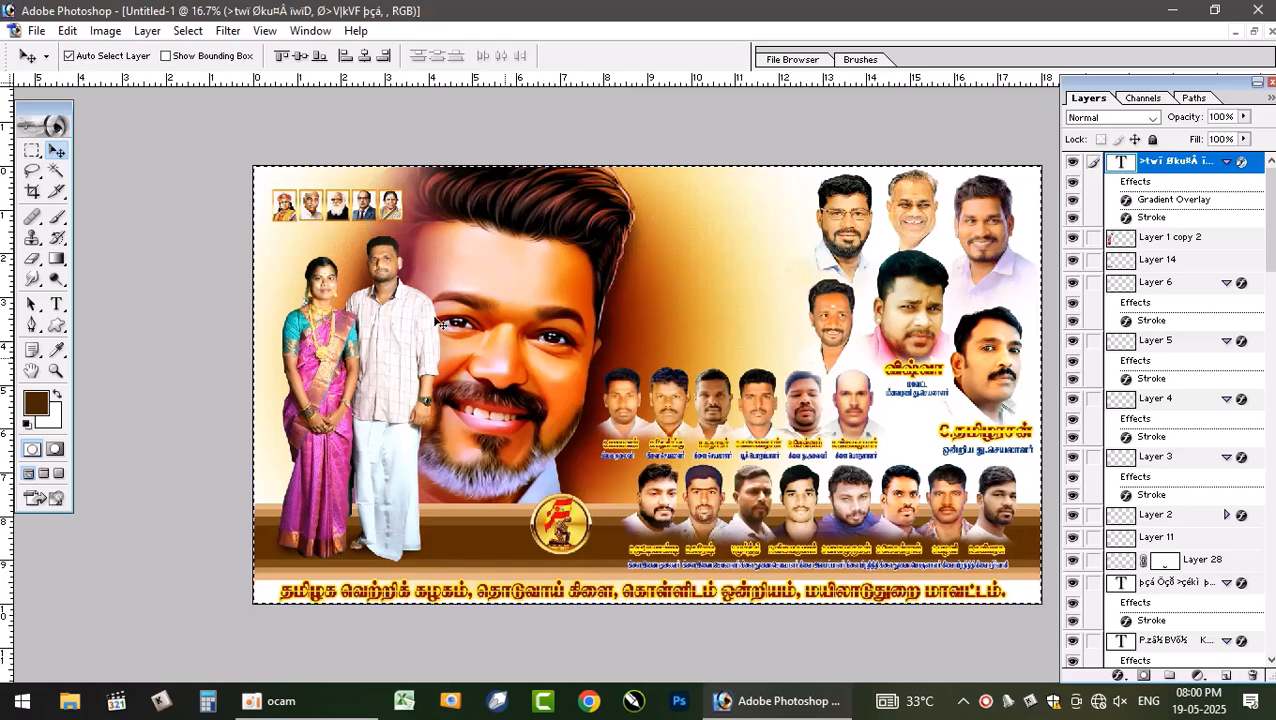
{"action": "left_click", "coordinate": [365, 59]}
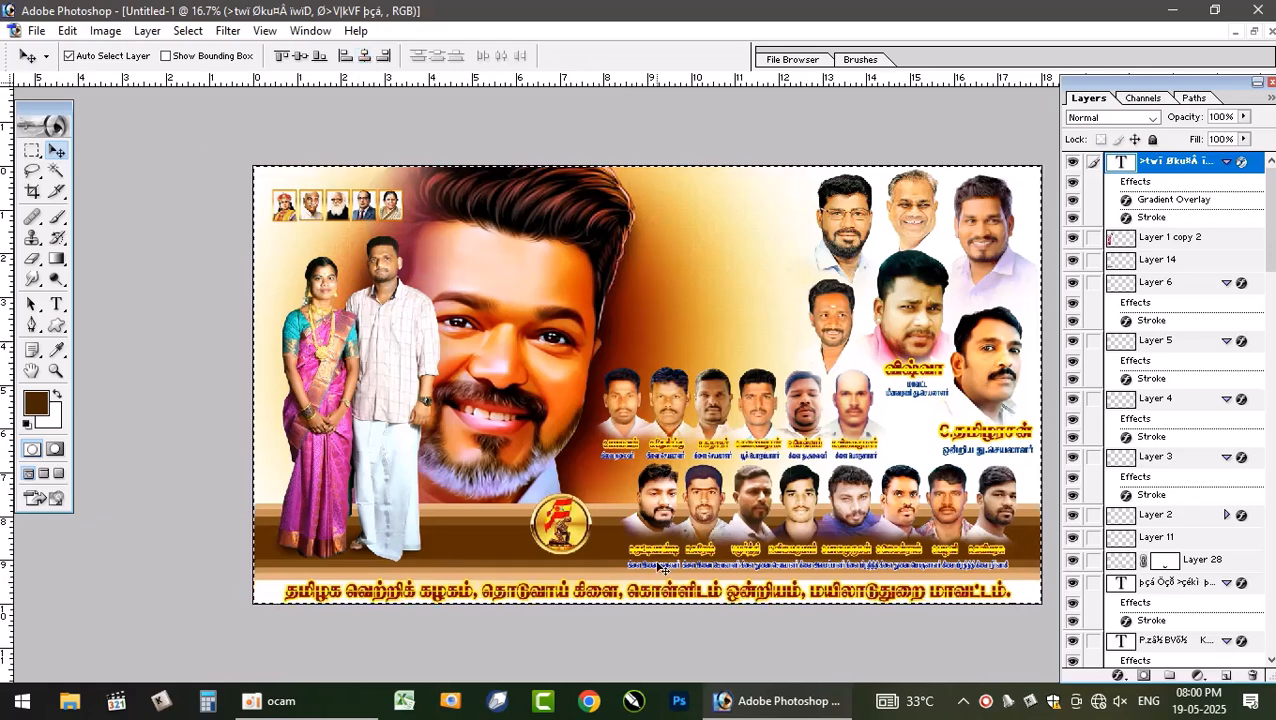
{"action": "key", "text": "ctrl+d"}
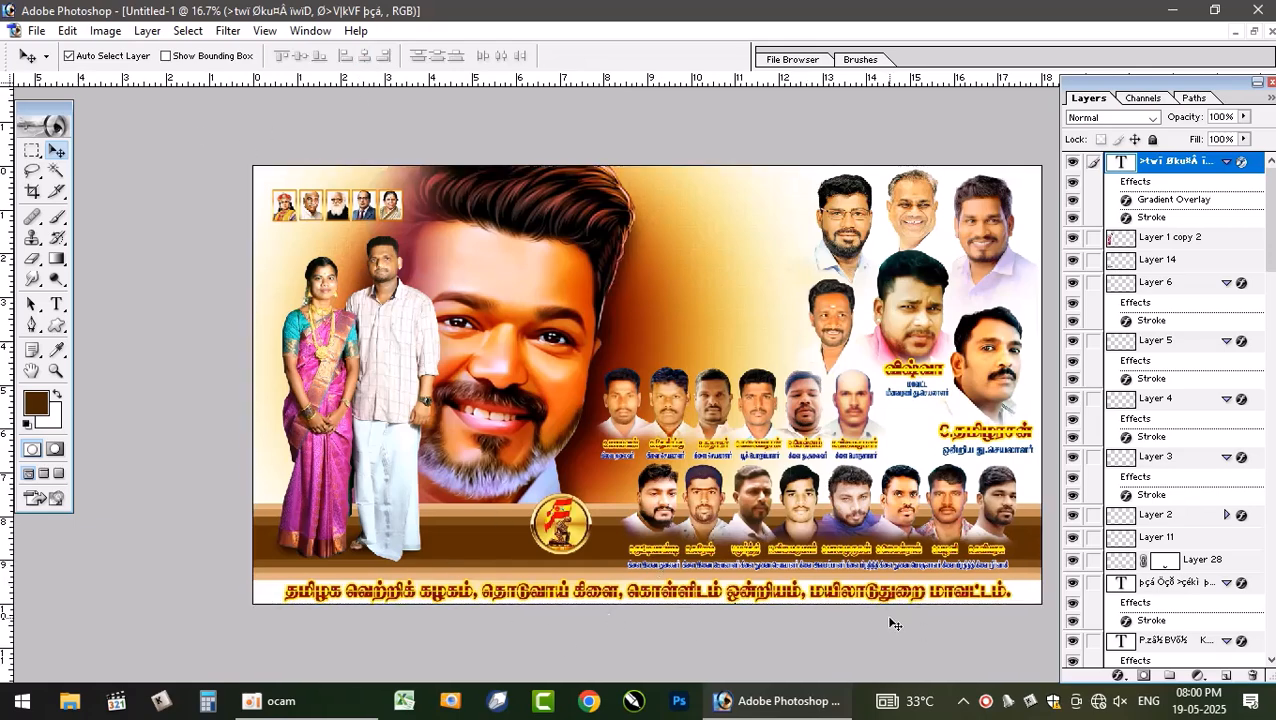
- Drag the wedding title and invitation text block from the reference poster into the new poster
{"action": "left_click", "coordinate": [1254, 32]}
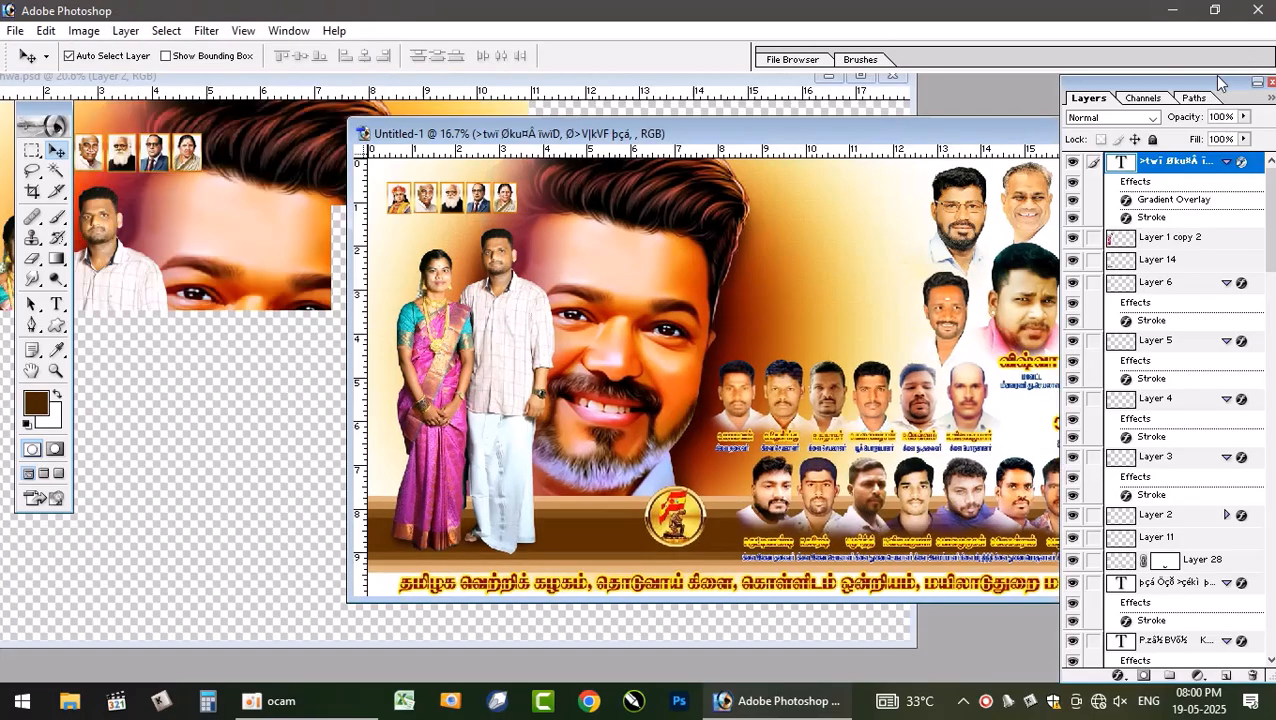
{"action": "left_click", "coordinate": [289, 286]}
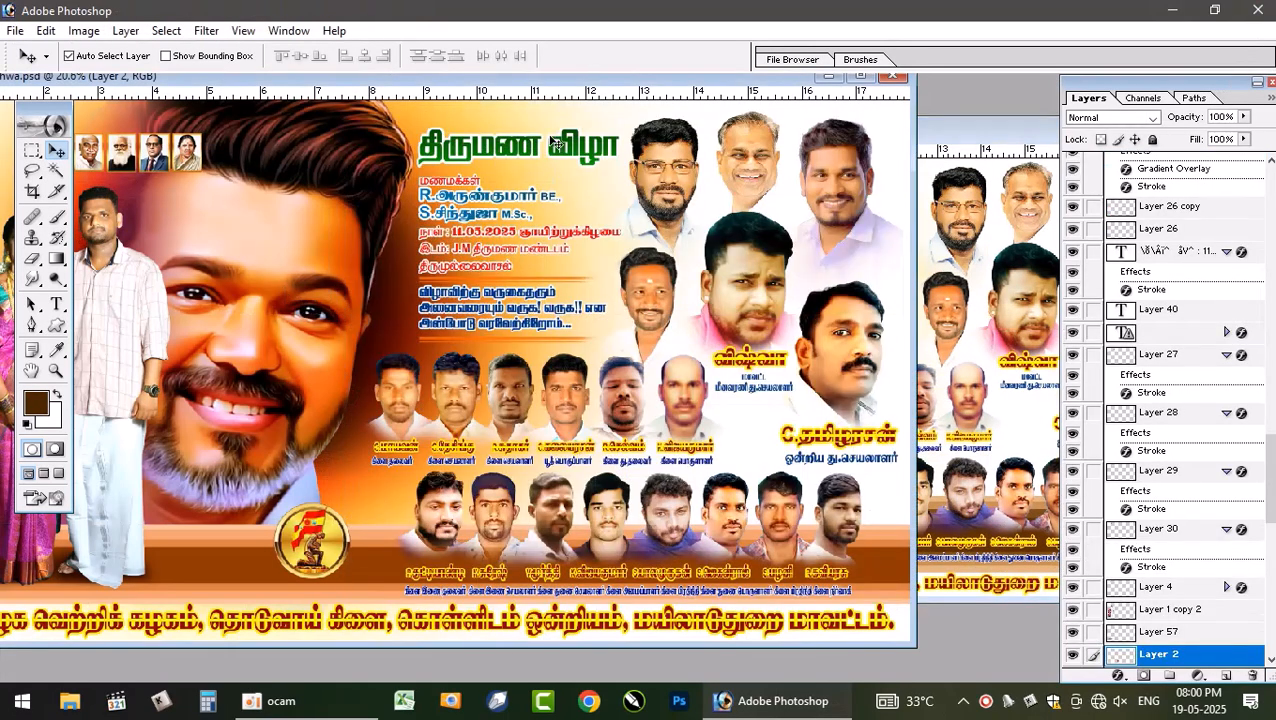
{"action": "left_click_drag", "start_coordinate": [529, 142], "coordinate": [928, 263]}
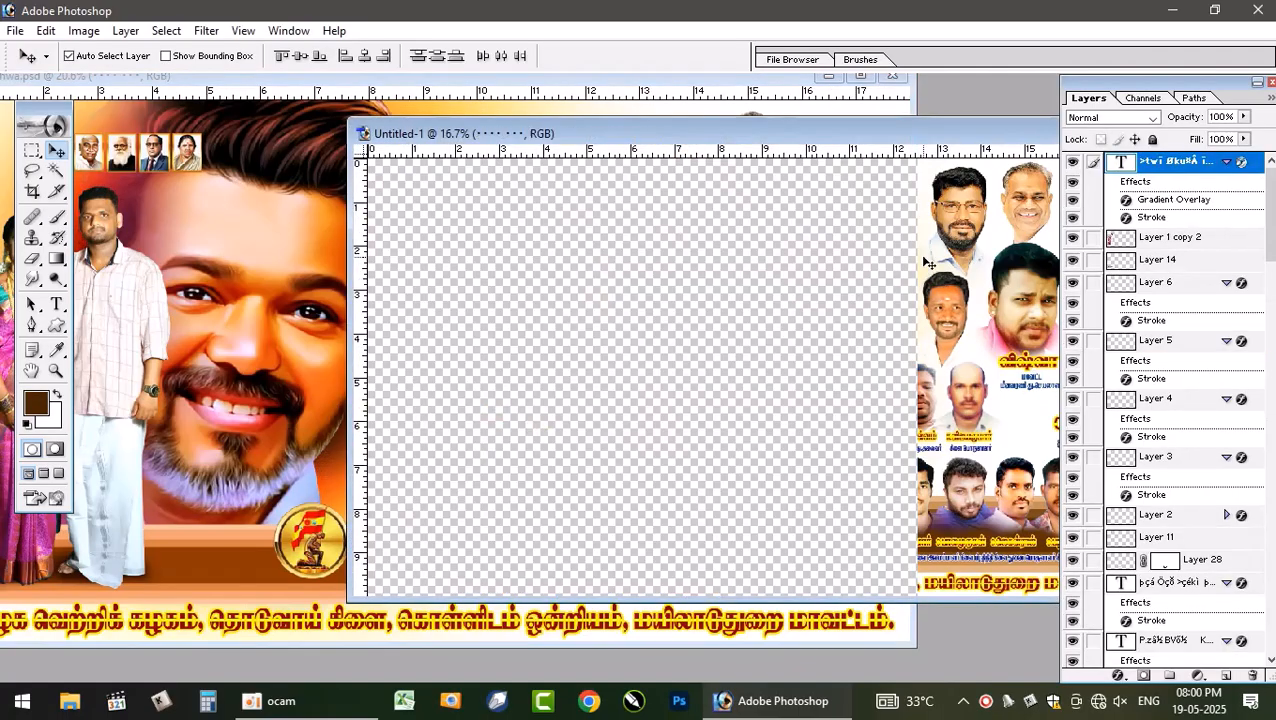
{"action": "double_click", "coordinate": [937, 140]}
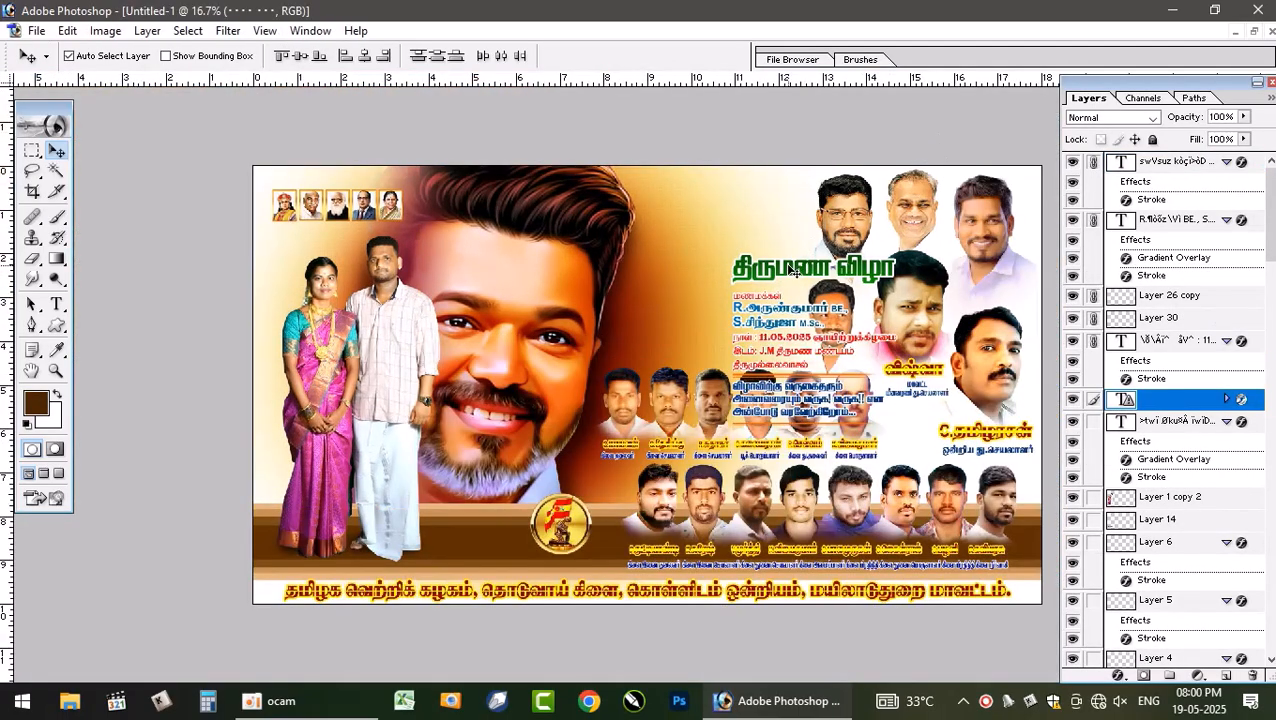
{"action": "left_click", "coordinate": [771, 253]}
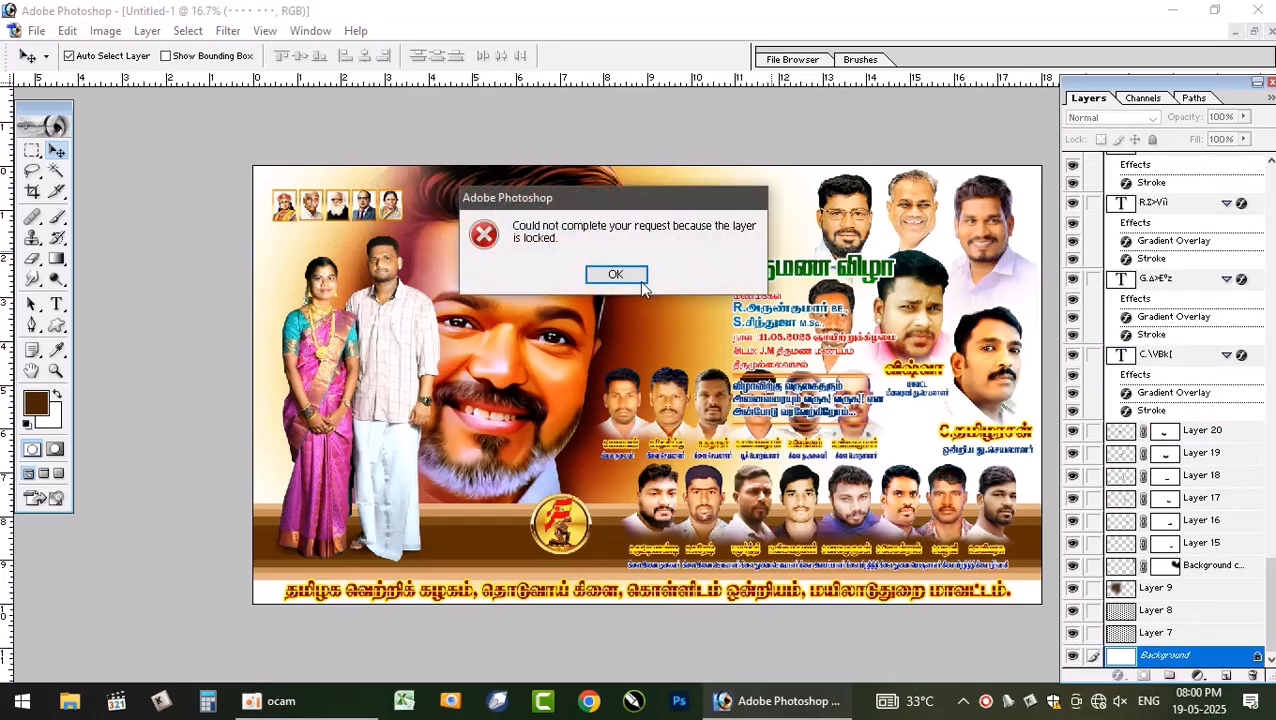
{"action": "left_click", "coordinate": [641, 282]}
{"action": "left_click", "coordinate": [740, 265]}
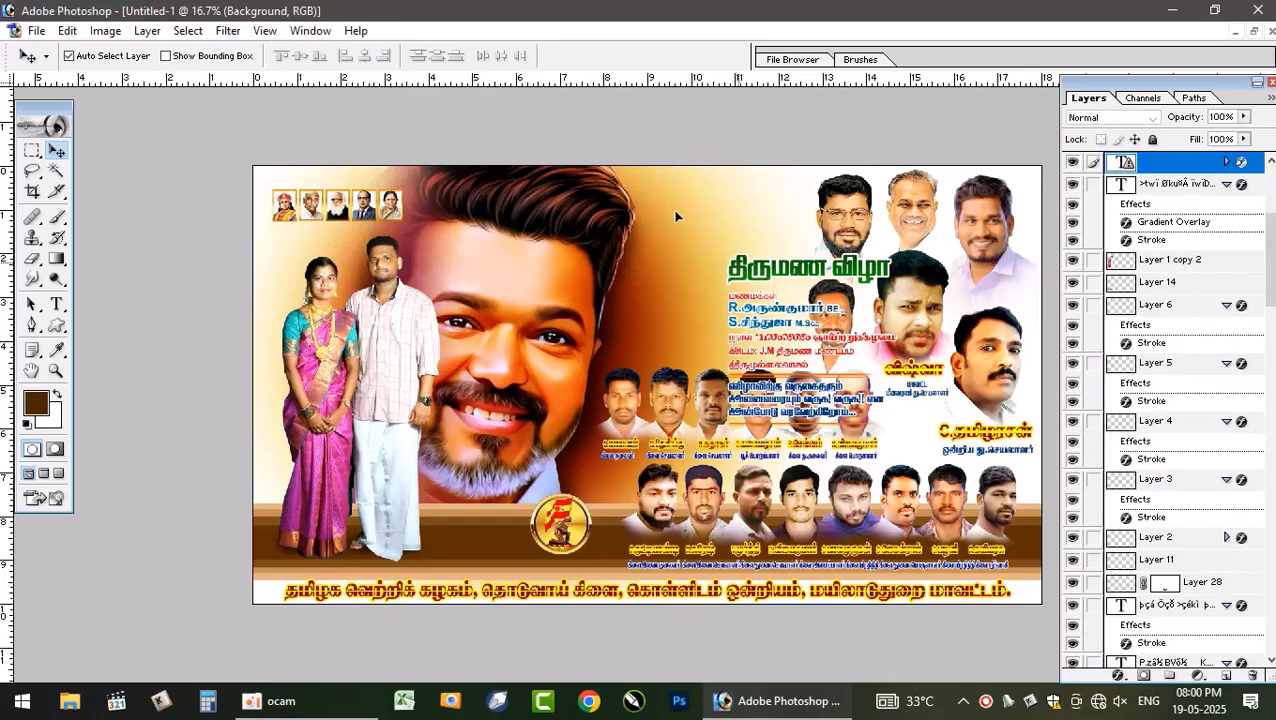
- Move the wedding title and invitation text block up and left into the space beside the top portraits
{"action": "left_click_drag", "start_coordinate": [675, 215], "coordinate": [658, 201]}
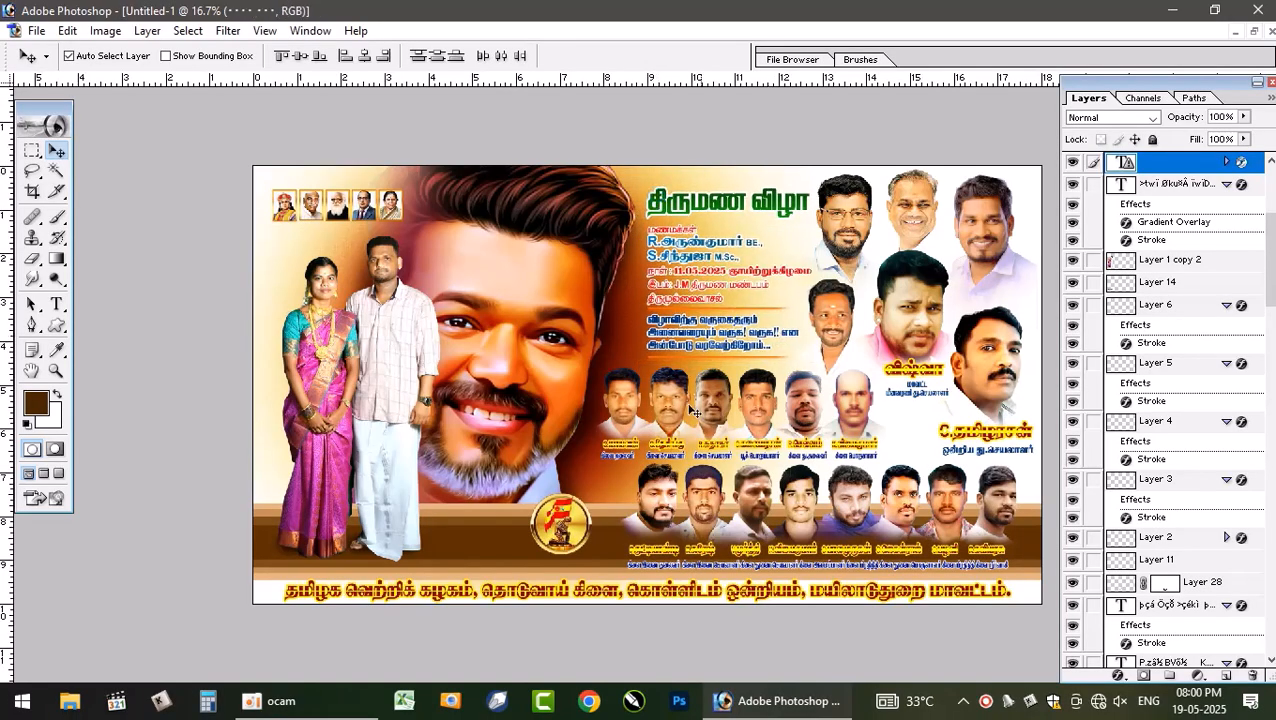
- Nudge the group of leader portraits in the upper right corner slightly right
{"action": "left_click", "coordinate": [995, 230]}
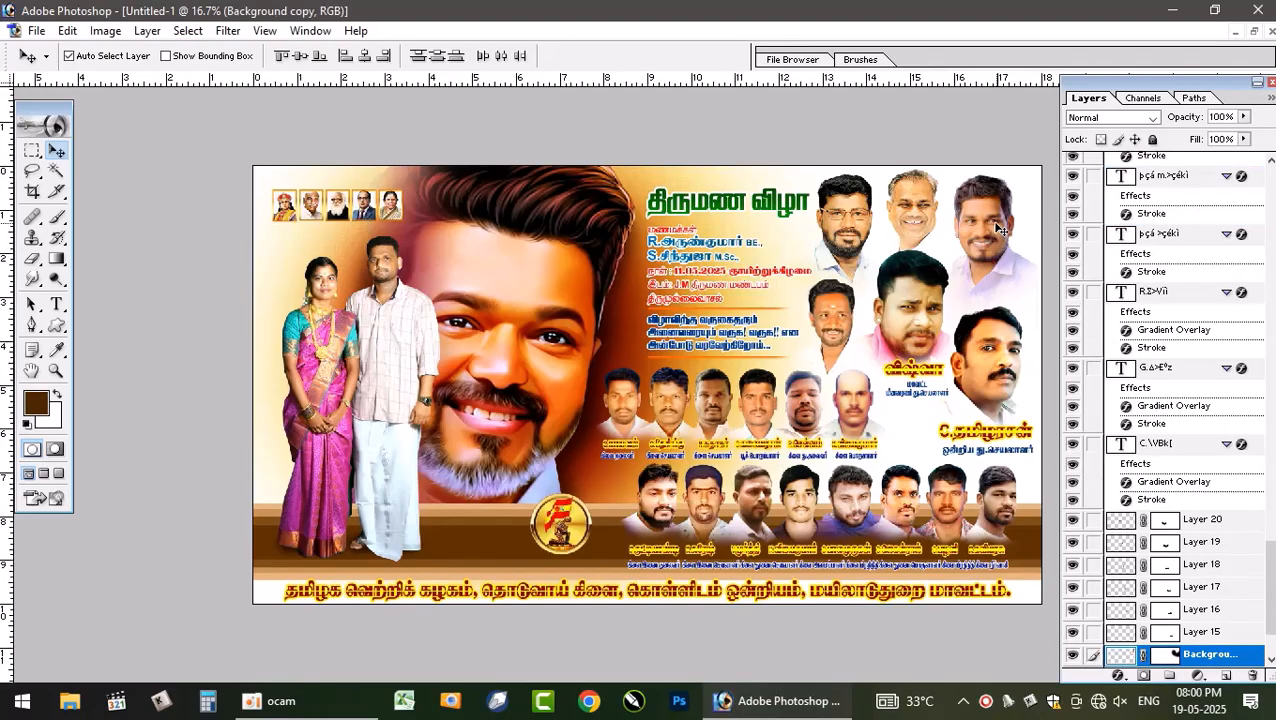
{"action": "mouse_move", "coordinate": [997, 232]}
{"action": "left_mouse_down"}
{"action": "mouse_move", "coordinate": [982, 225]}
{"action": "mouse_move", "coordinate": [991, 231]}
{"action": "left_mouse_up"}
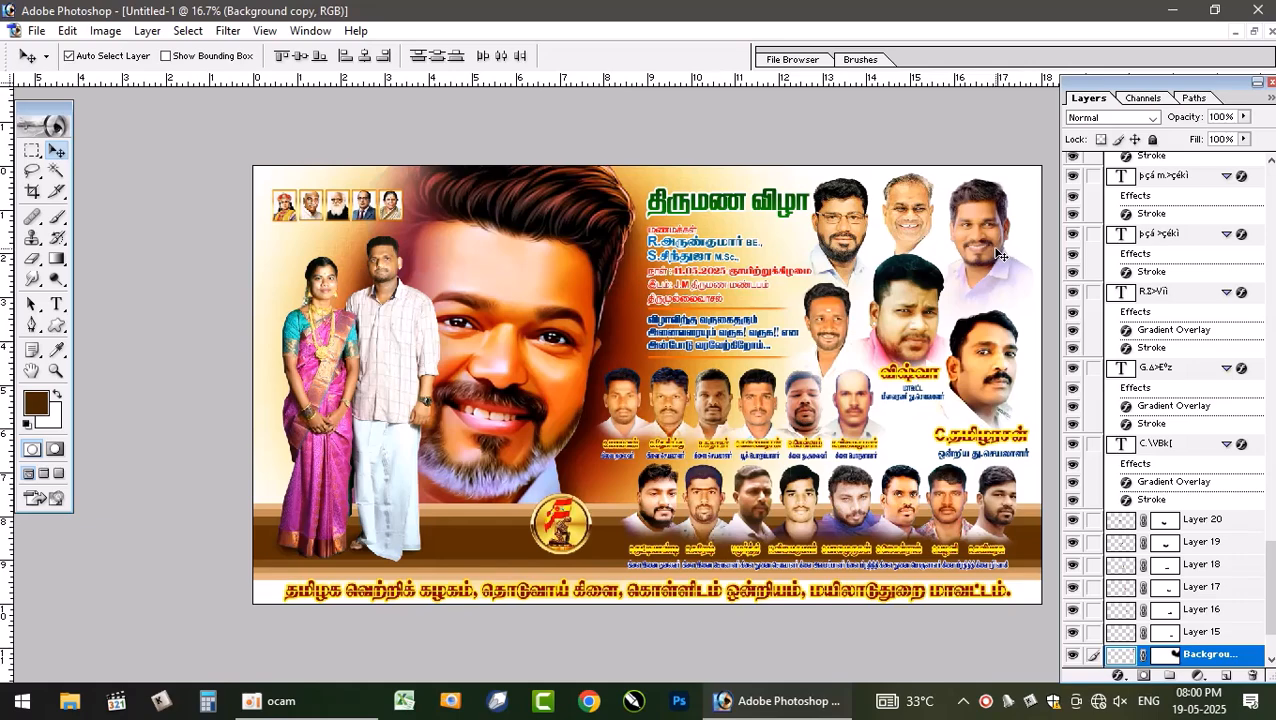
{"action": "key", "text": "Right"}
{"action": "key", "text": "Right"}
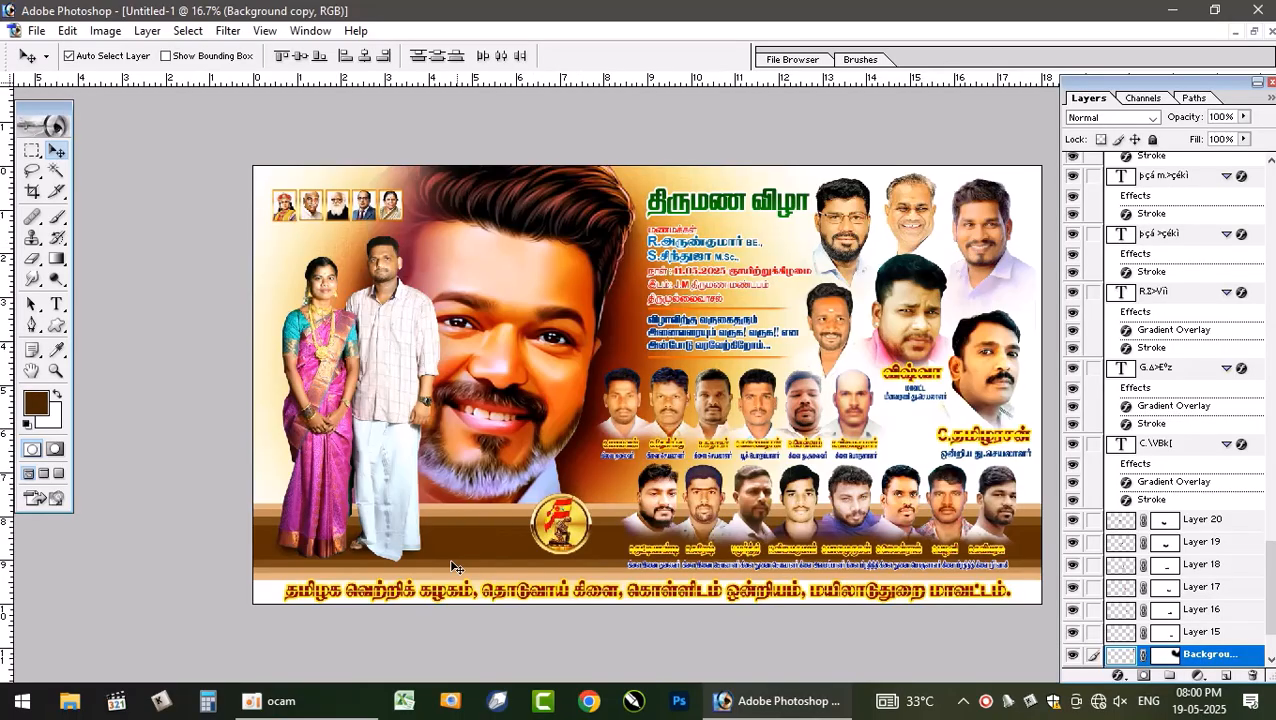
- Add a new layer above the emblem and paint a brown brush spot at the emblem's base
{"action": "left_click", "coordinate": [56, 370]}
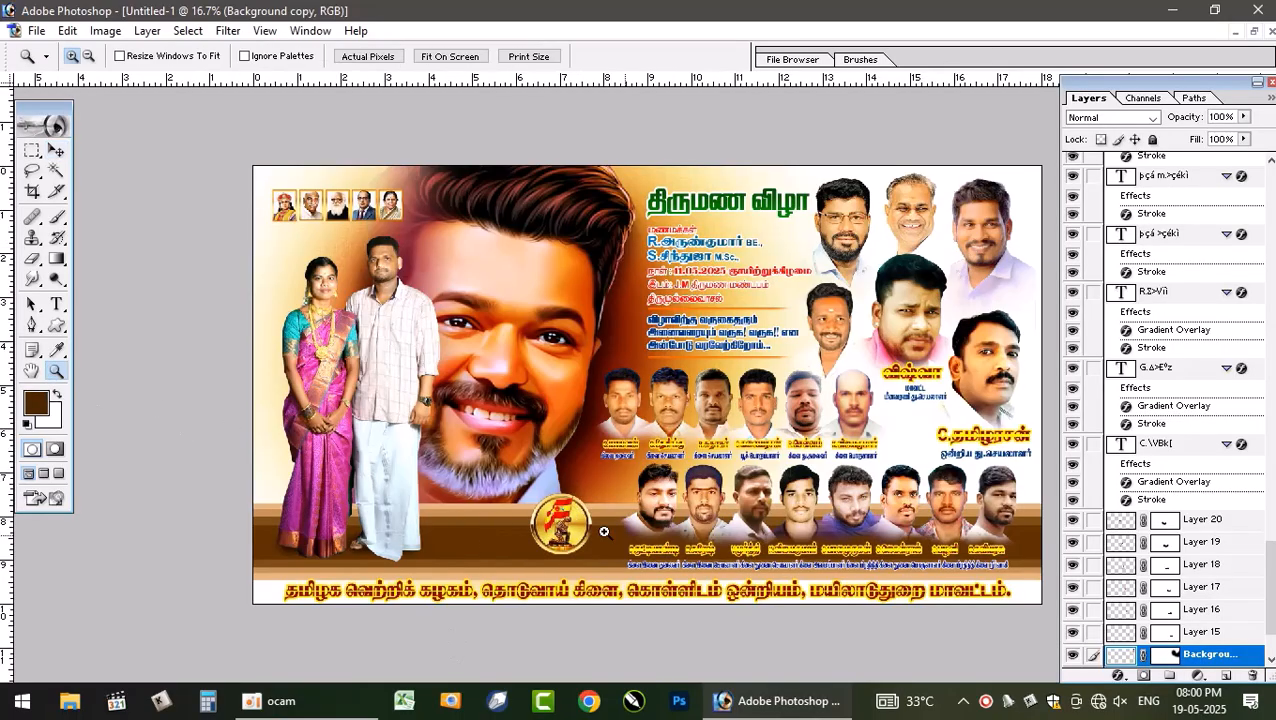
{"action": "left_click_drag", "start_coordinate": [648, 590], "coordinate": [650, 592]}
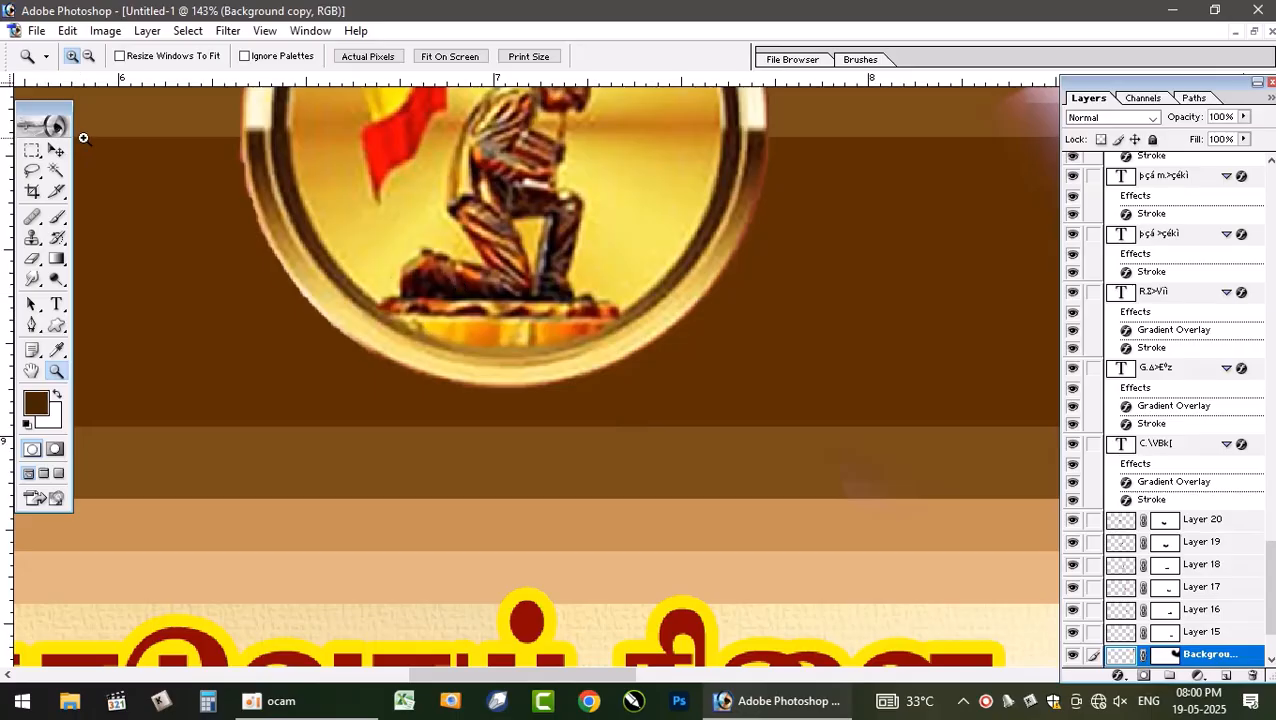
{"action": "key", "text": "ctrl+minus"}
{"action": "key", "text": "ctrl+minus"}
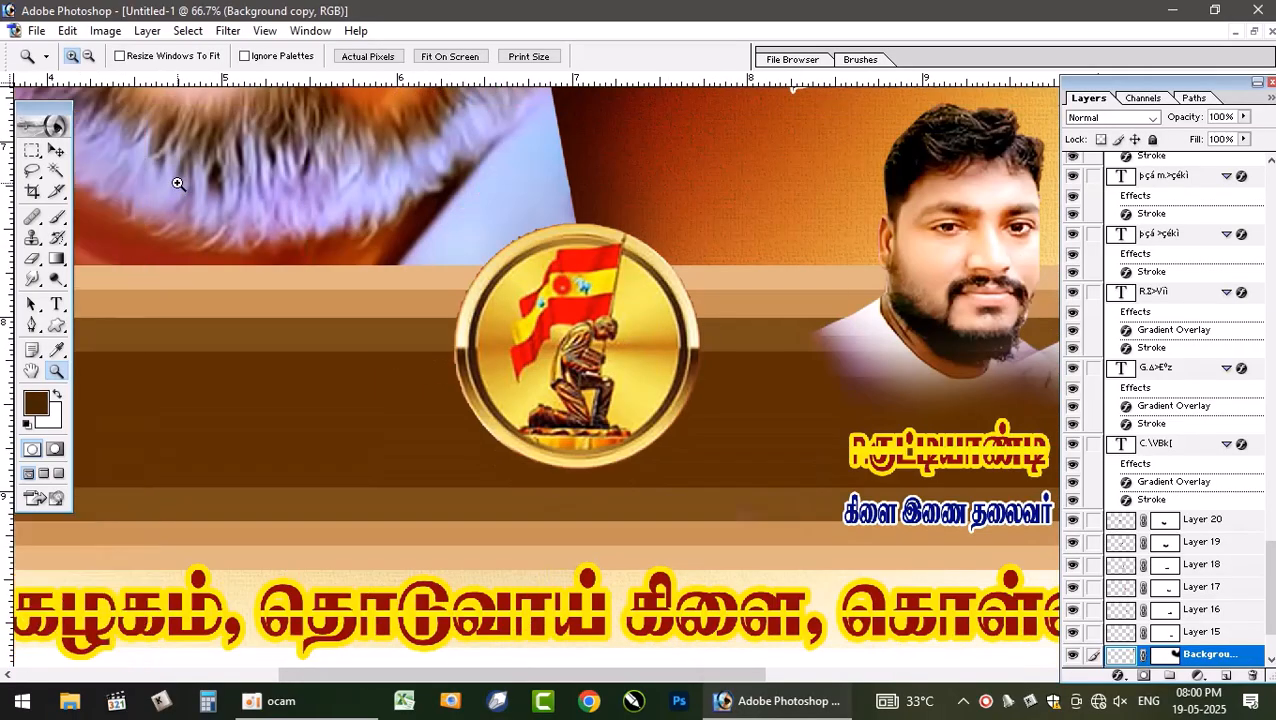
{"action": "key", "text": "v"}
{"action": "left_click", "coordinate": [528, 275]}
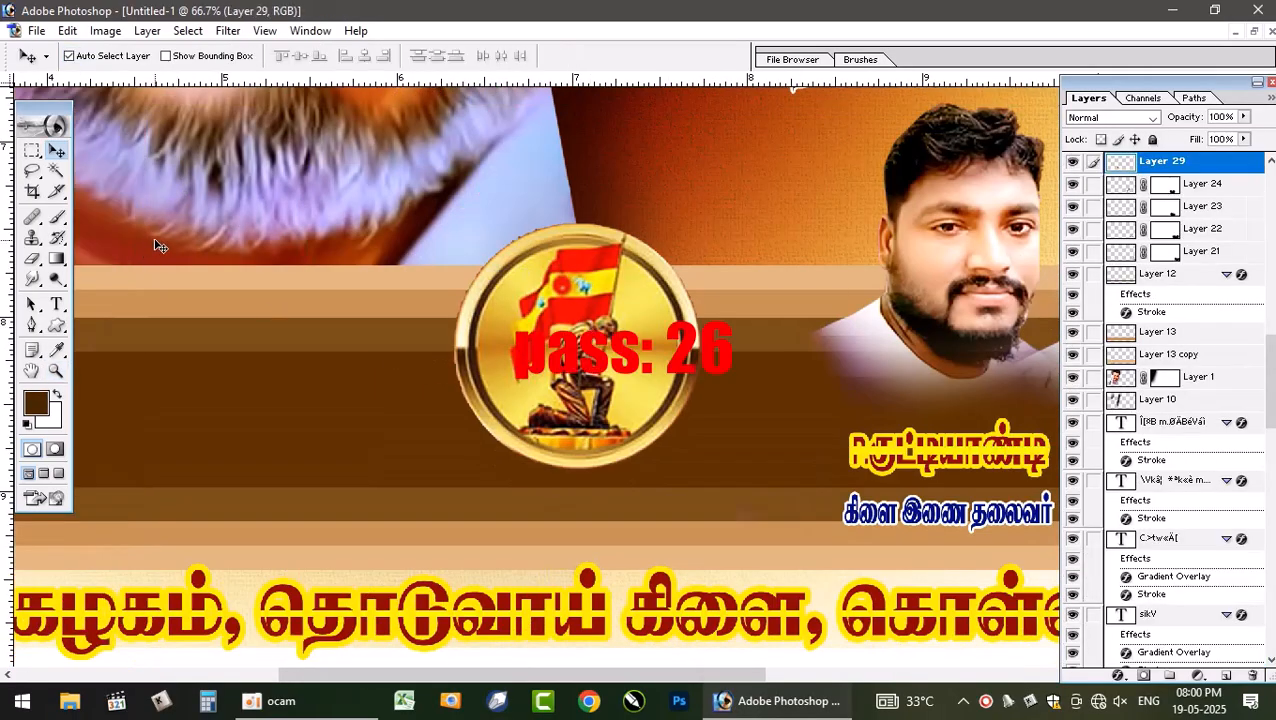
{"action": "key", "text": "ctrl+shift+n"}
{"action": "key", "text": "Return"}
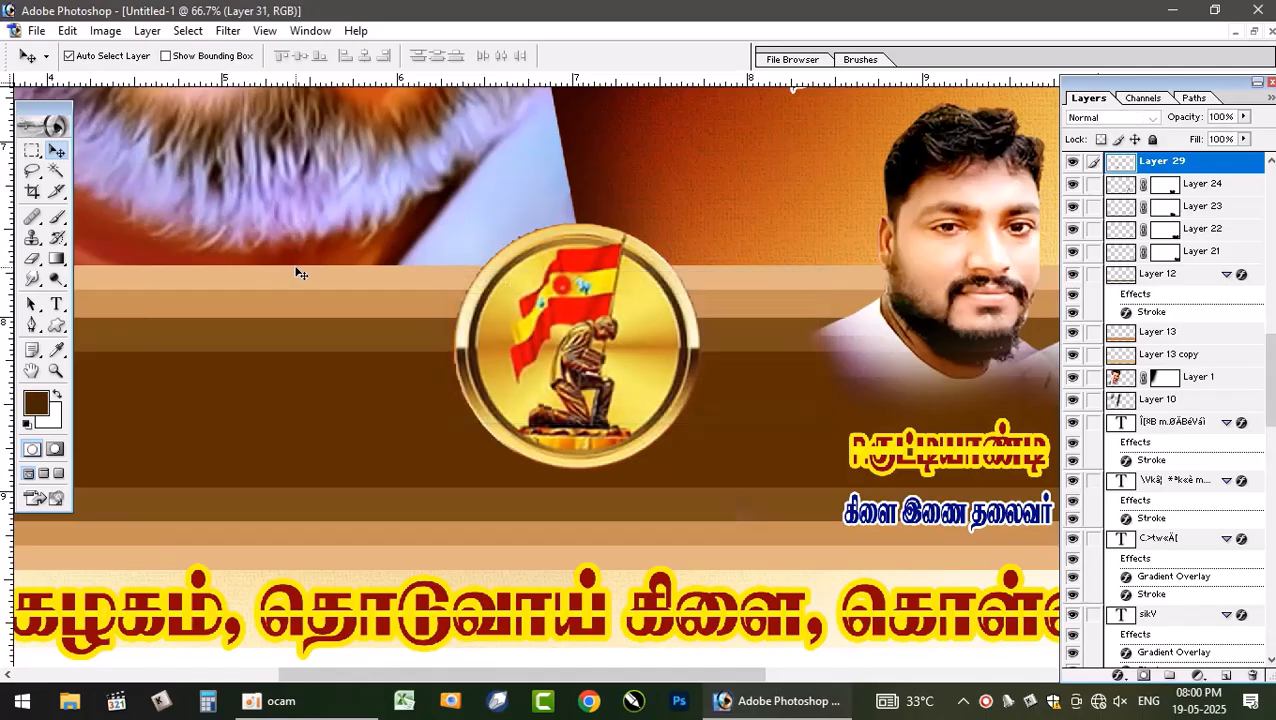
{"action": "key", "text": "b"}
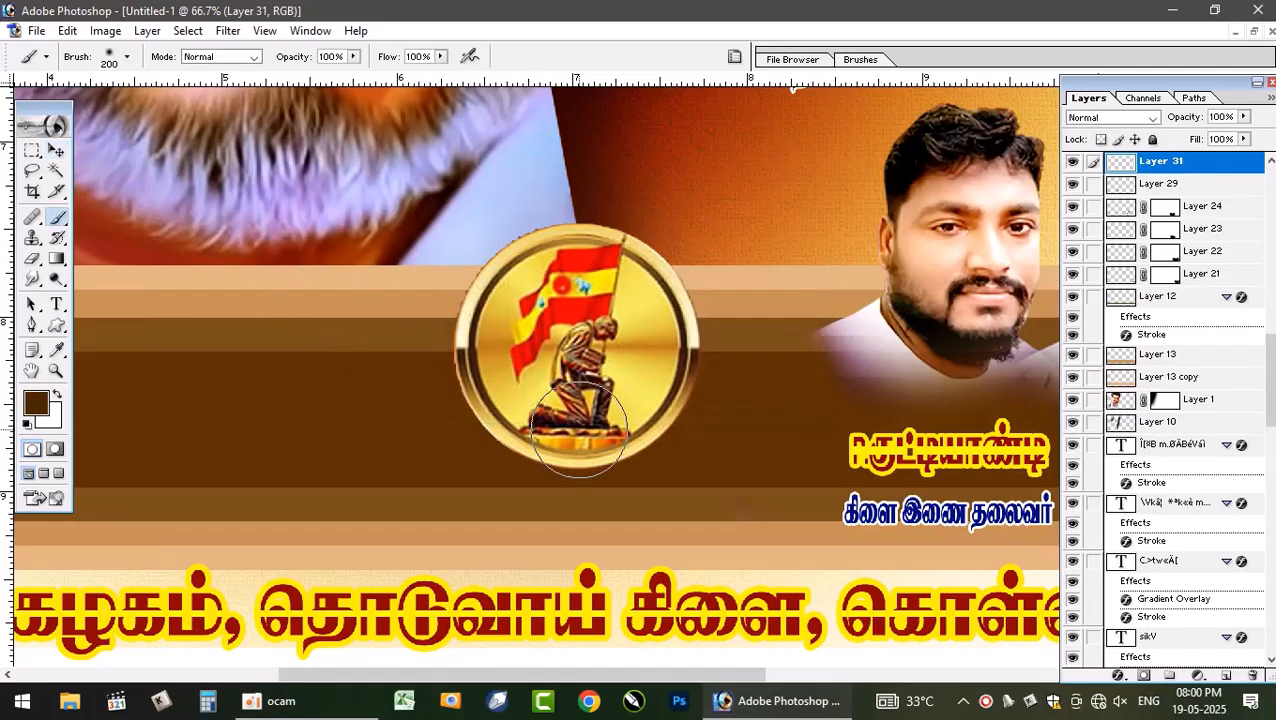
{"action": "mouse_move", "coordinate": [580, 418]}
{"action": "left_mouse_down"}
{"action": "mouse_move", "coordinate": [605, 430]}
{"action": "mouse_move", "coordinate": [580, 418]}
{"action": "left_mouse_up"}
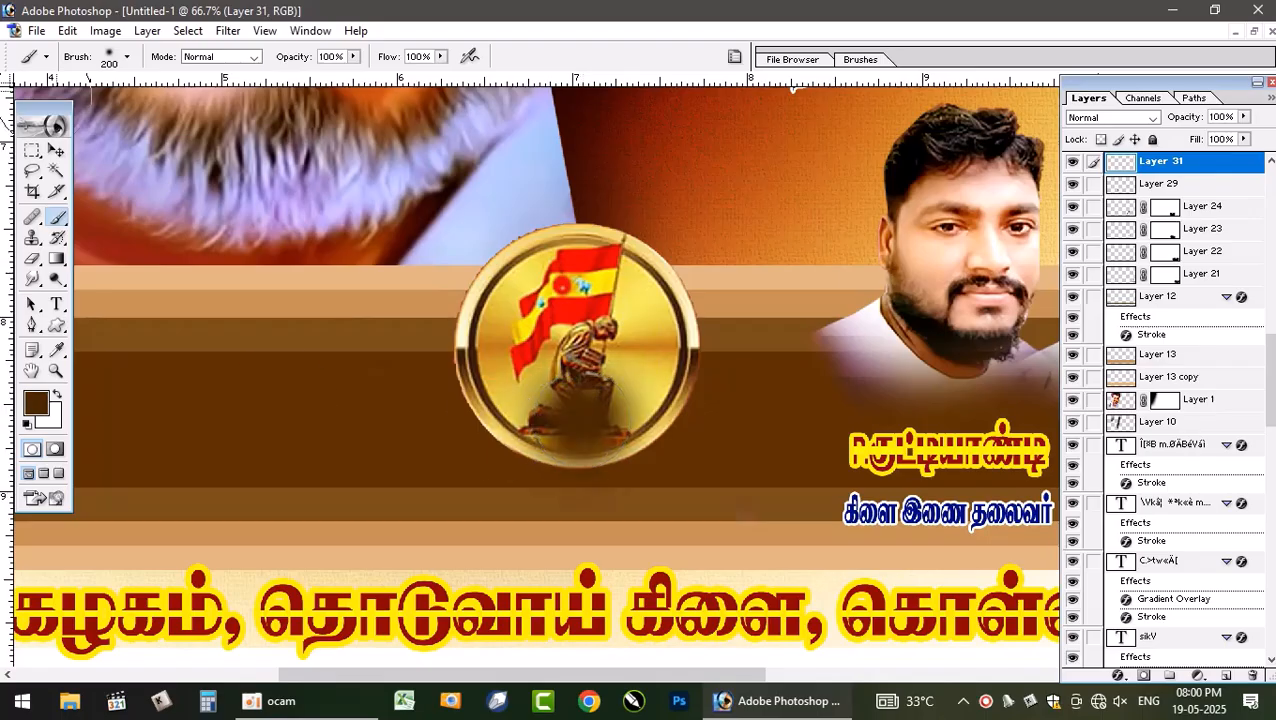
- Free-transform the brush spot into a flat shadow about 158% wide and 25.5% high, and move it under the emblem
{"action": "left_click", "coordinate": [56, 149]}
{"action": "key", "text": "ctrl+t"}
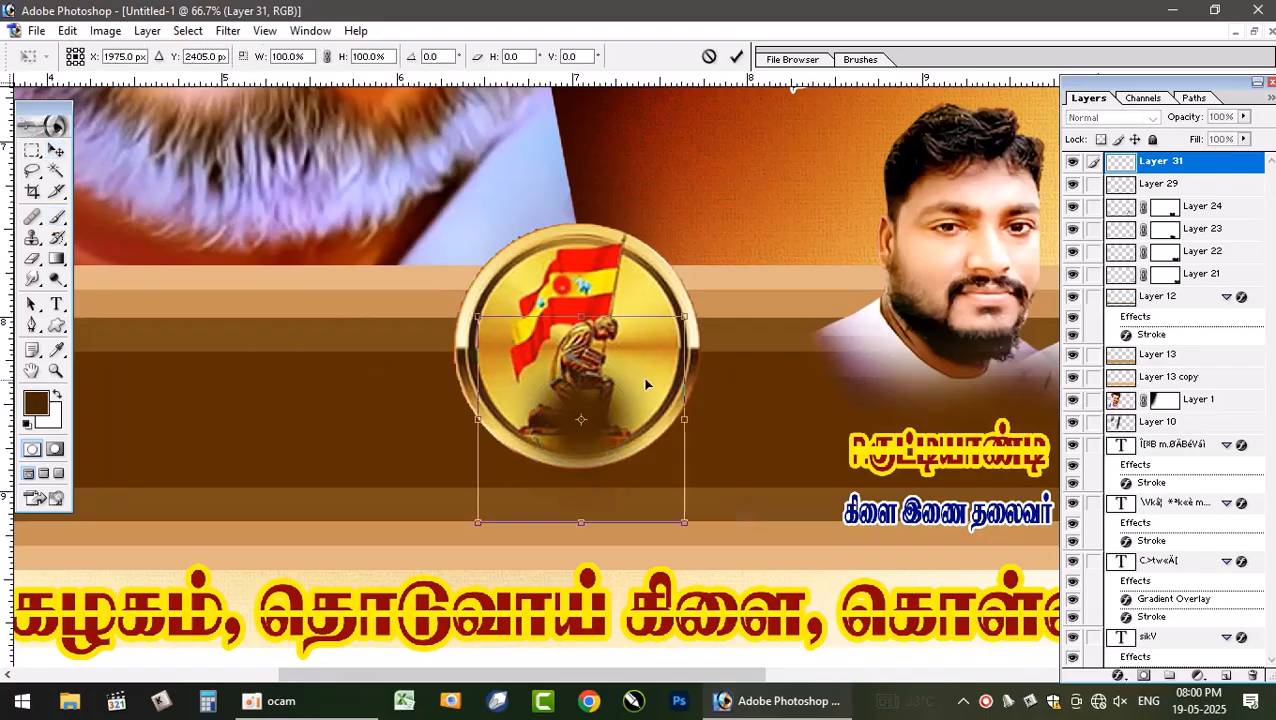
{"action": "left_click_drag", "start_coordinate": [597, 318], "coordinate": [601, 398]}
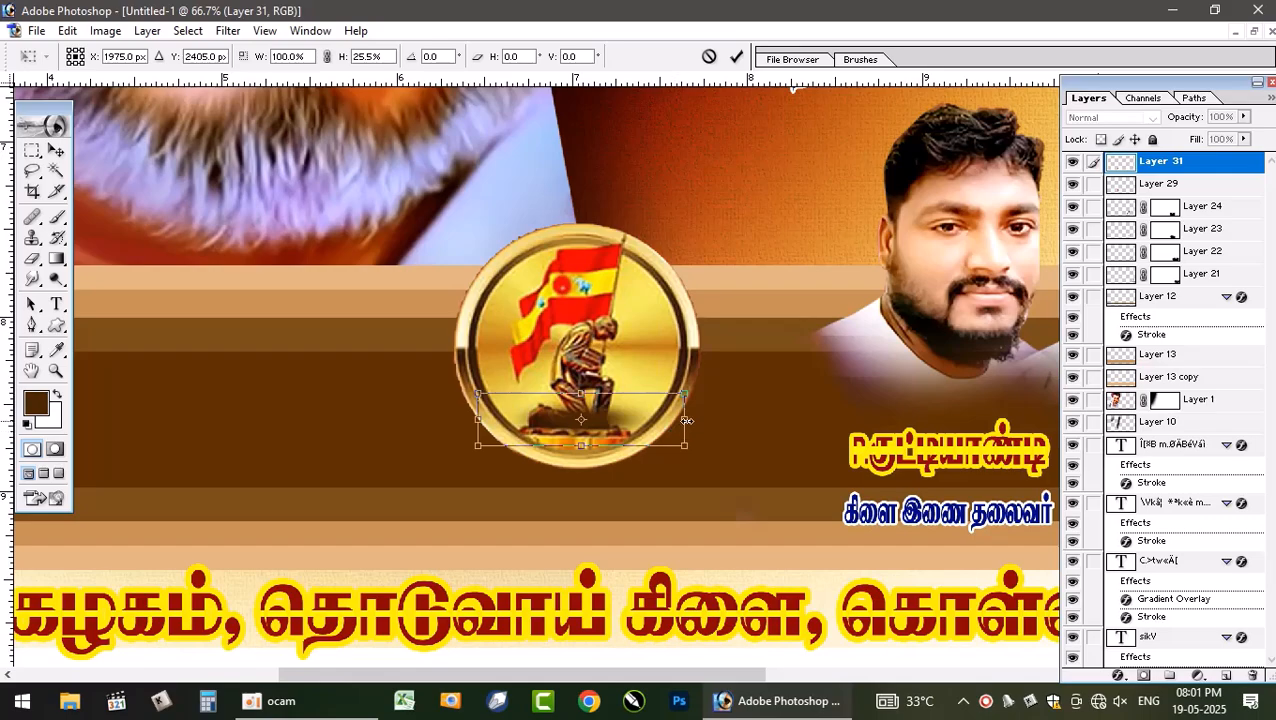
{"action": "left_click_drag", "start_coordinate": [687, 421], "coordinate": [745, 433]}
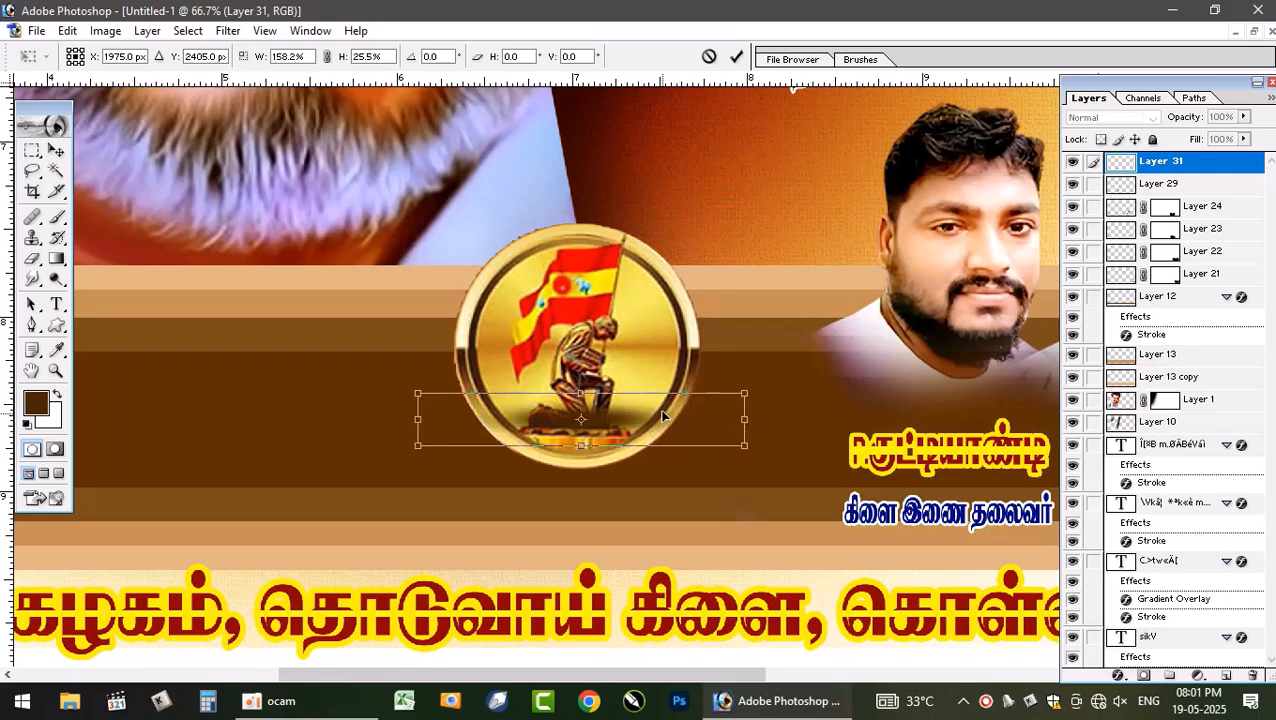
{"action": "key", "text": "Return"}
{"action": "left_click_drag", "start_coordinate": [603, 421], "coordinate": [602, 470]}
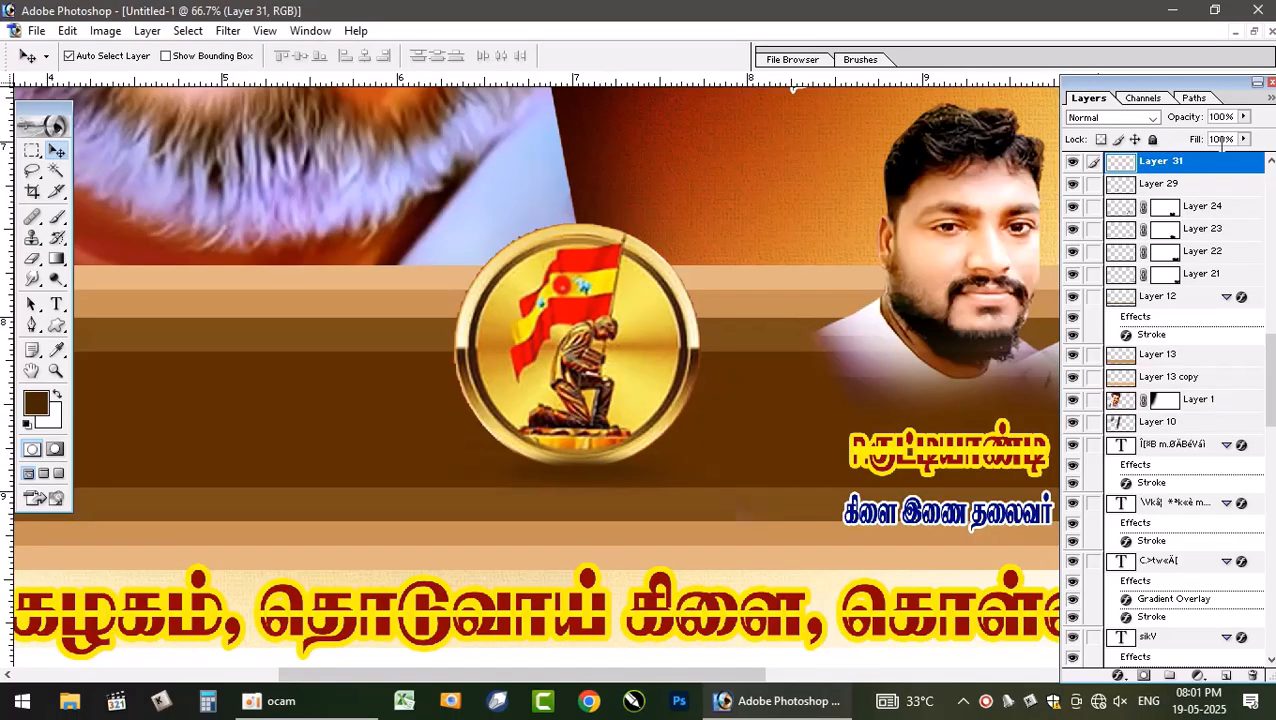
- Set the shadow layer's blend mode to Multiply and send it back three levels in the layer stack
{"action": "left_click", "coordinate": [1110, 117]}
{"action": "left_click", "coordinate": [1105, 163]}
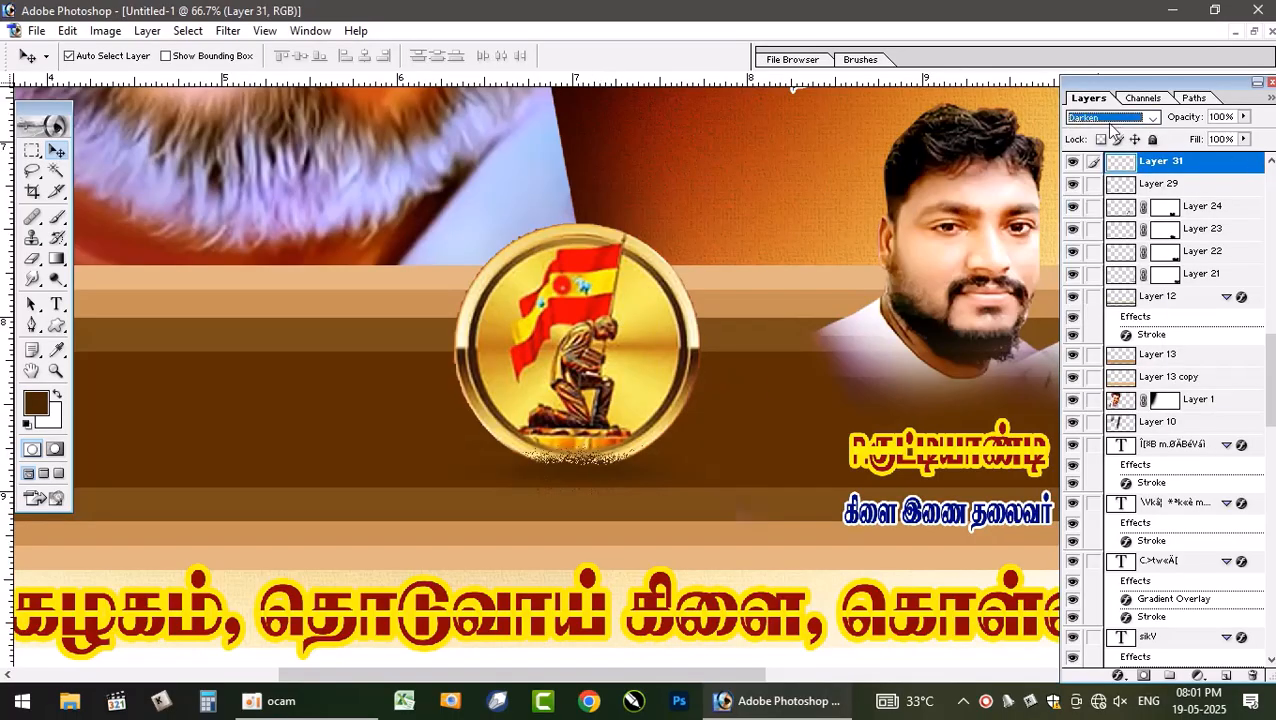
{"action": "key", "text": "Down"}
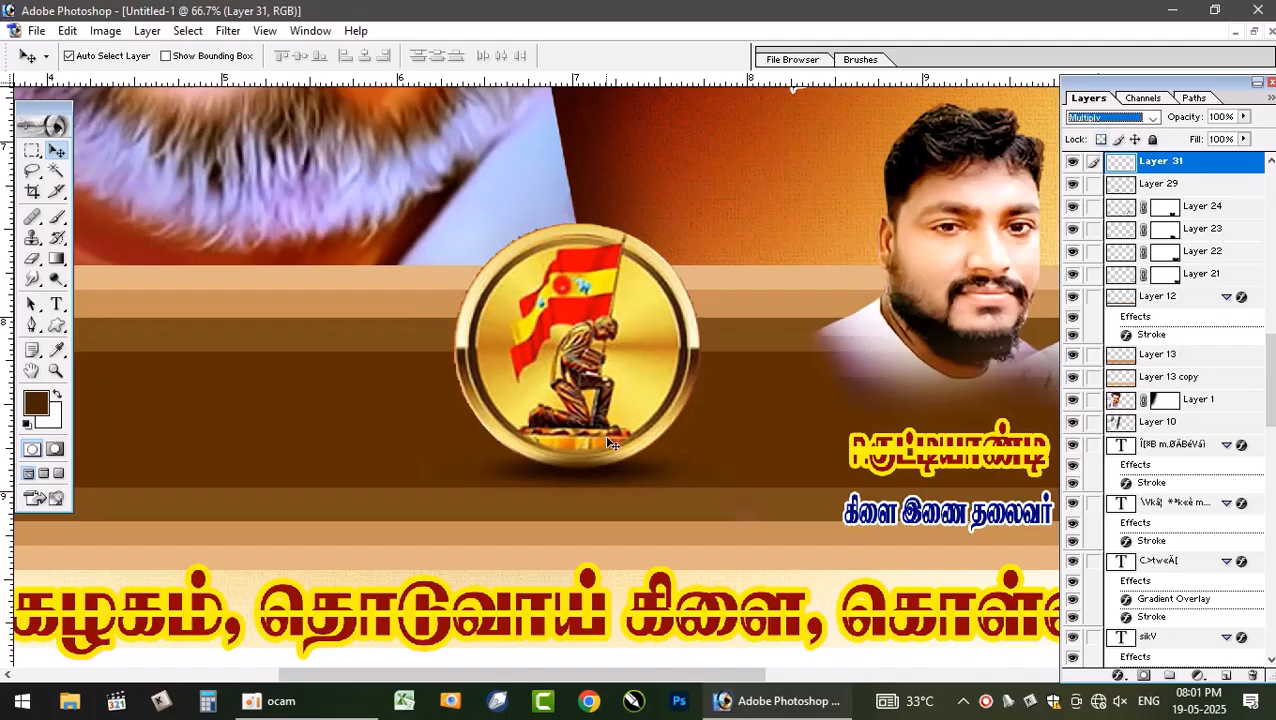
{"action": "left_click_drag", "start_coordinate": [598, 475], "coordinate": [598, 466]}
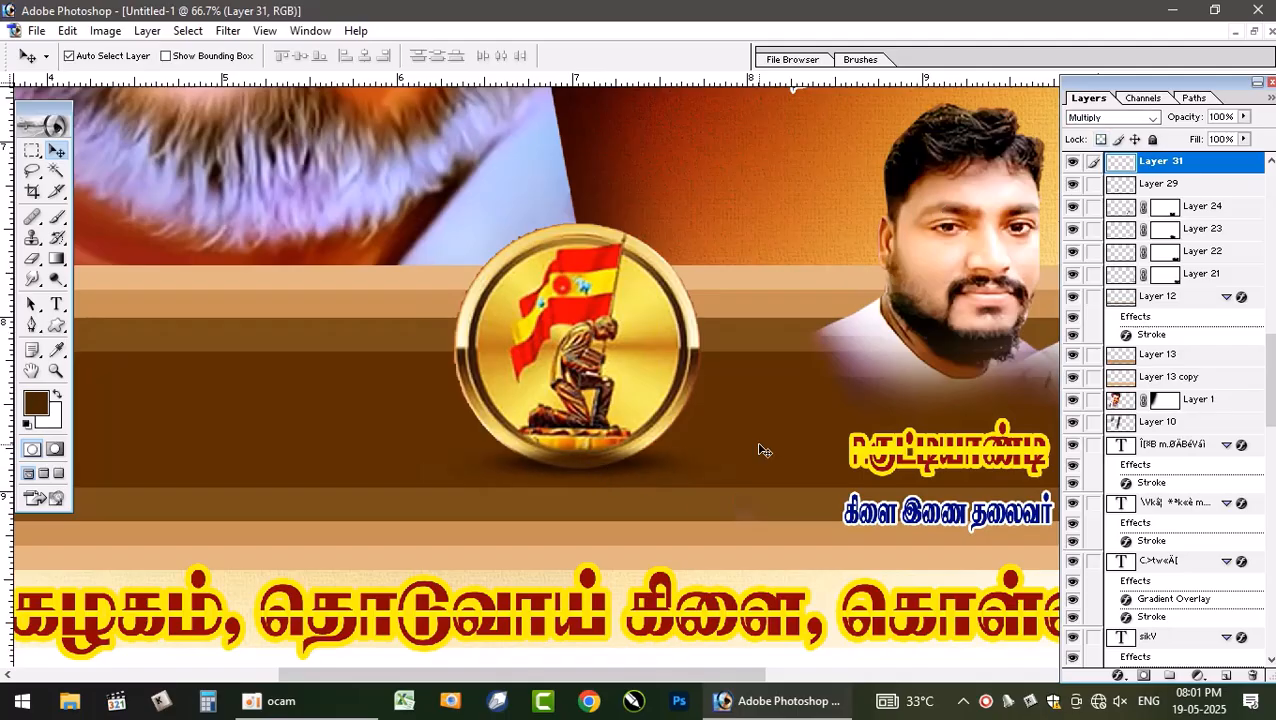
{"action": "key", "text": "ctrl+bracketleft"}
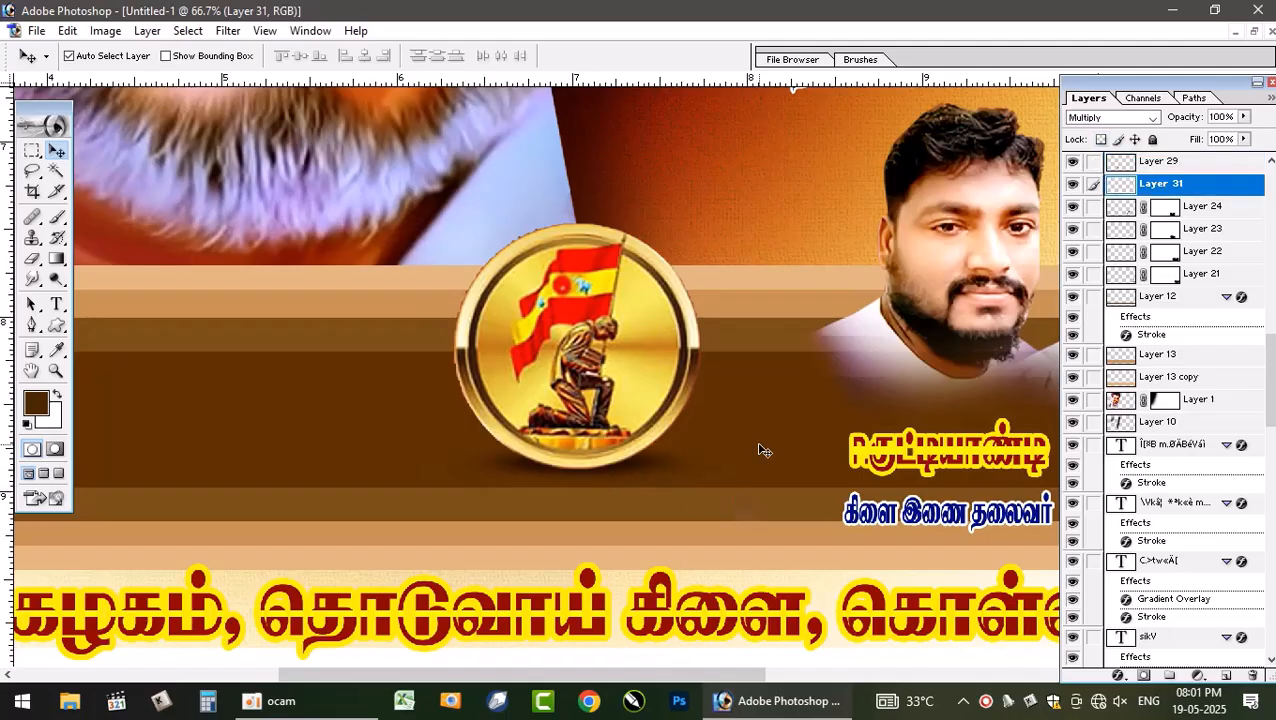
{"action": "key", "text": "ctrl+bracketleft"}
{"action": "key", "text": "ctrl+bracketleft"}
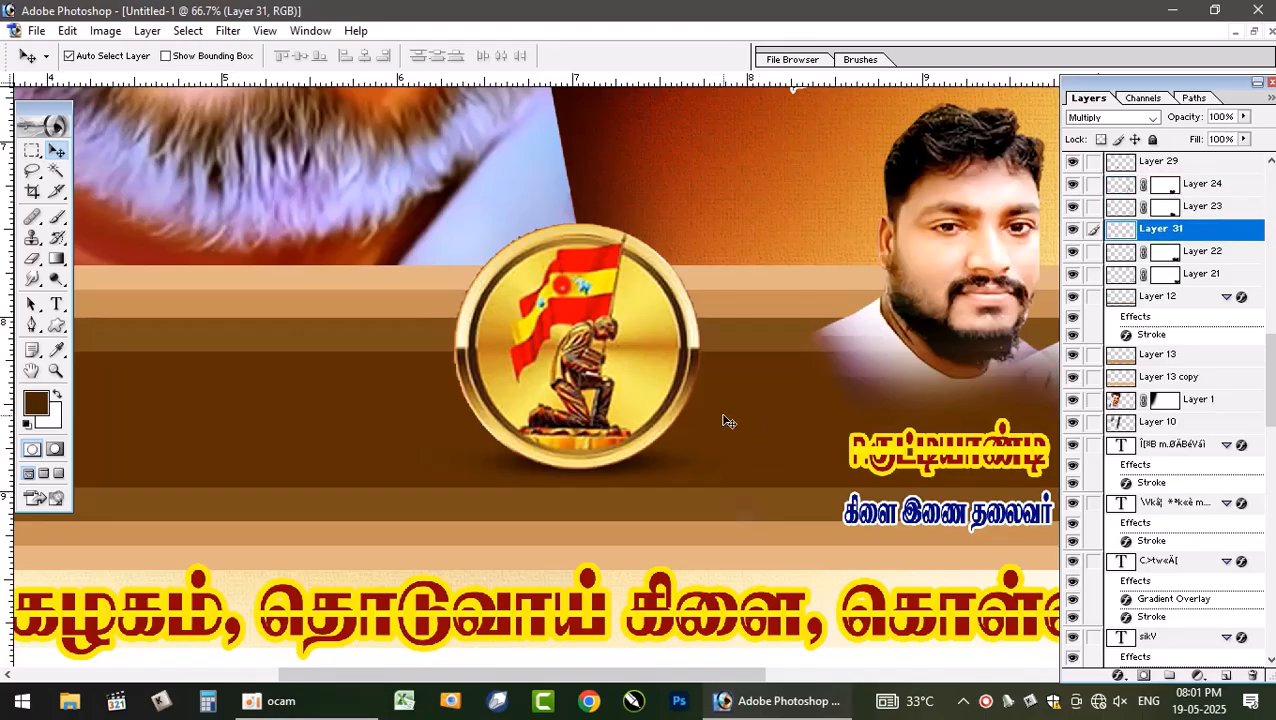
- Zoom and scroll across the poster to inspect the title text and portrait rows
{"action": "key", "text": "ctrl+0"}
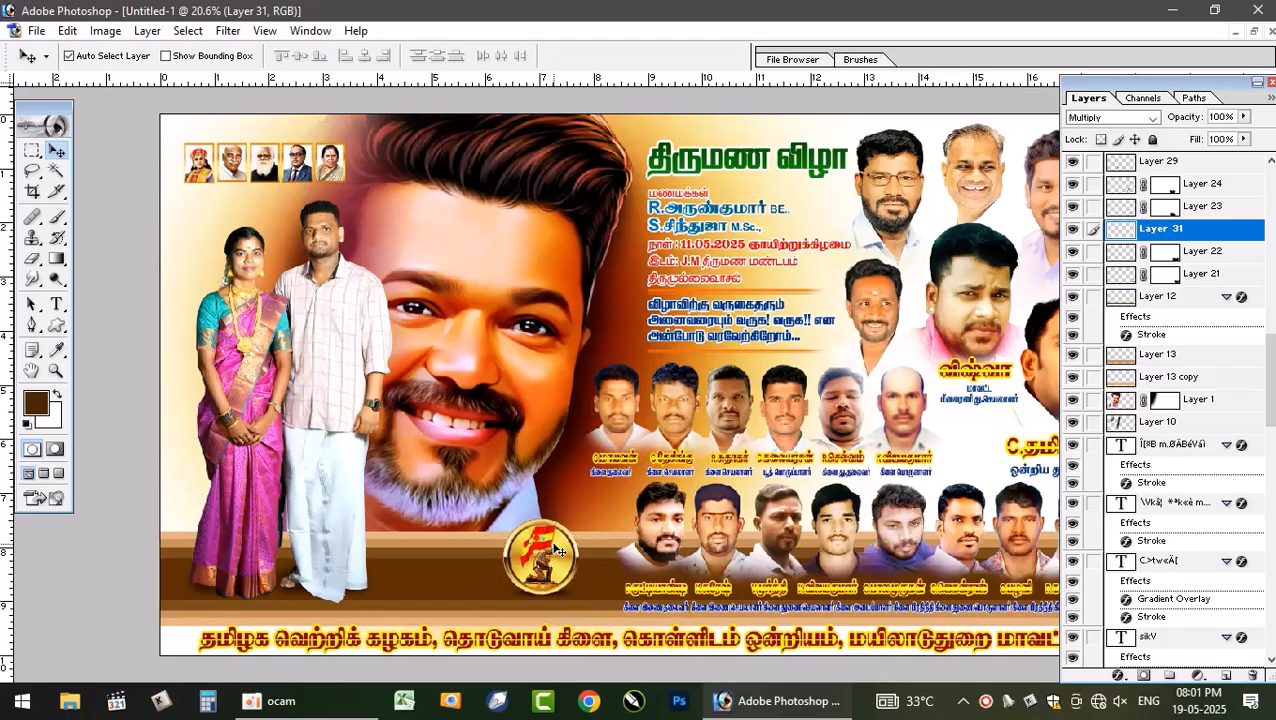
{"action": "key", "text": "ctrl+minus"}
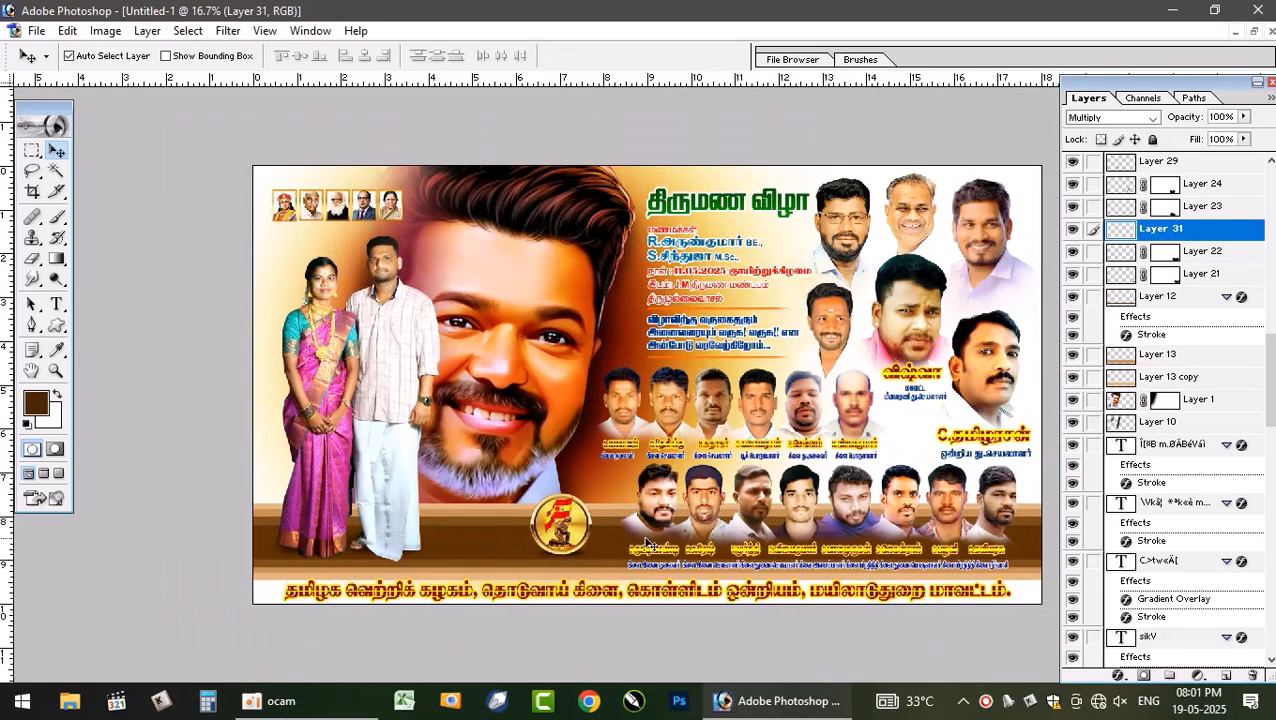
{"action": "key", "text": "ctrl+plus"}
{"action": "key", "text": "ctrl+plus"}
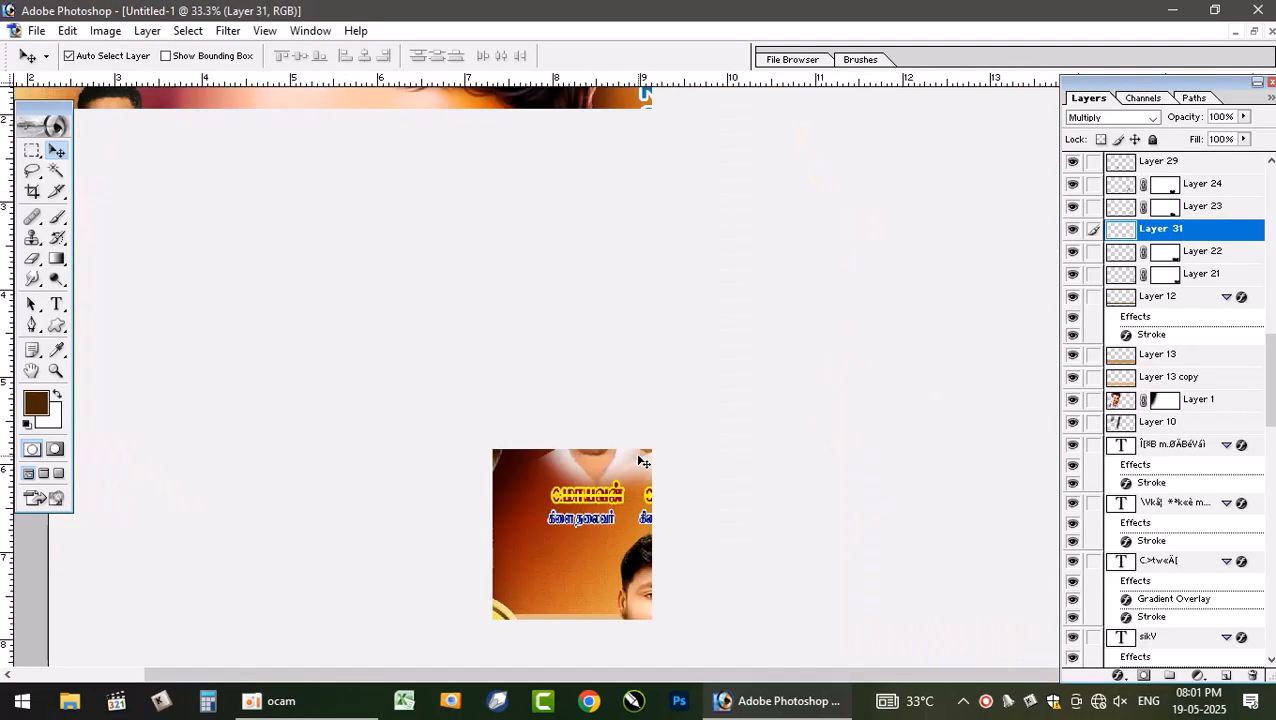
{"action": "scroll", "coordinate": [830, 296], "scroll_direction": "right", "scroll_amount": 3}
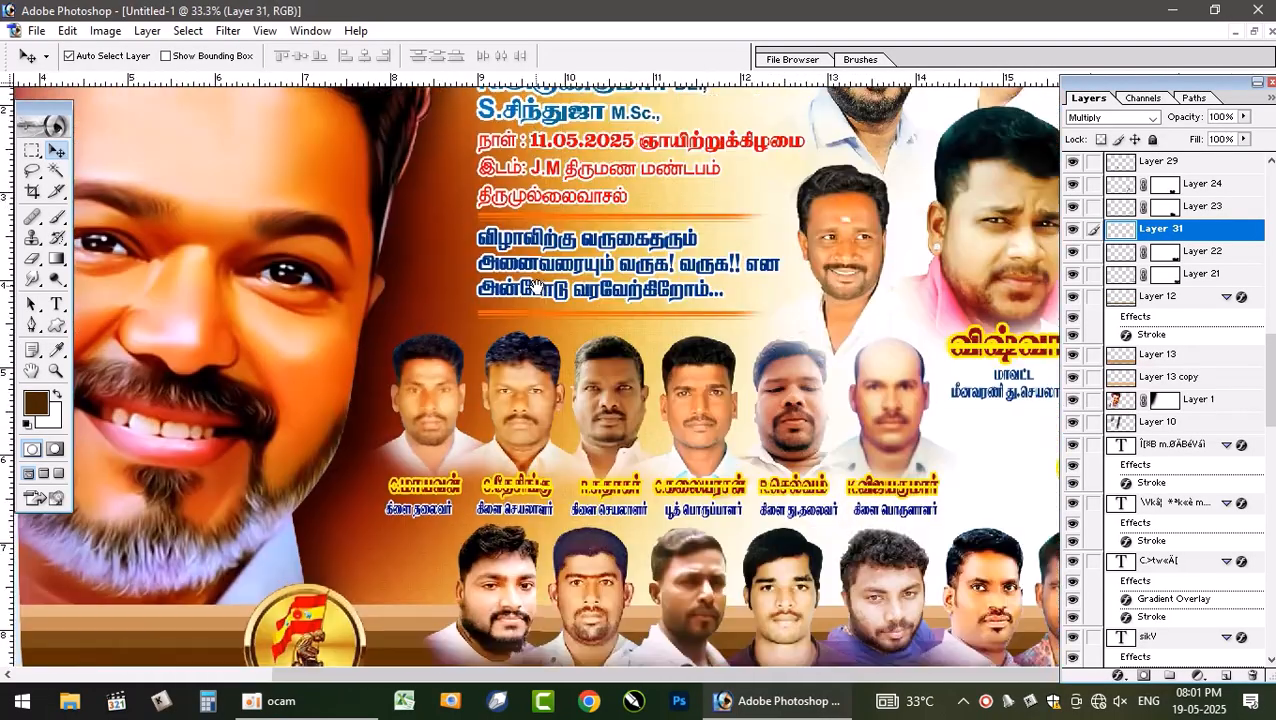
{"action": "scroll", "coordinate": [845, 316], "scroll_direction": "up", "scroll_amount": 3}
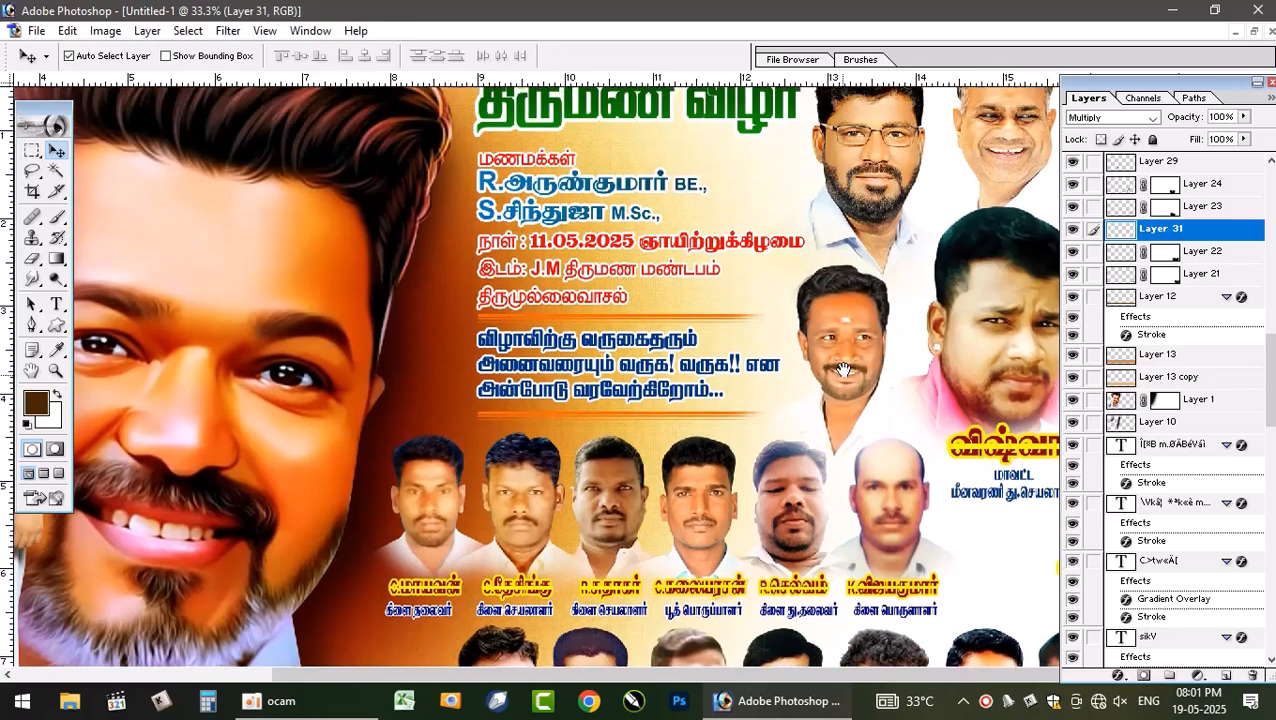
{"action": "scroll", "coordinate": [900, 456], "scroll_direction": "down", "scroll_amount": 4}
{"action": "scroll", "coordinate": [891, 445], "scroll_direction": "down", "scroll_amount": 2}
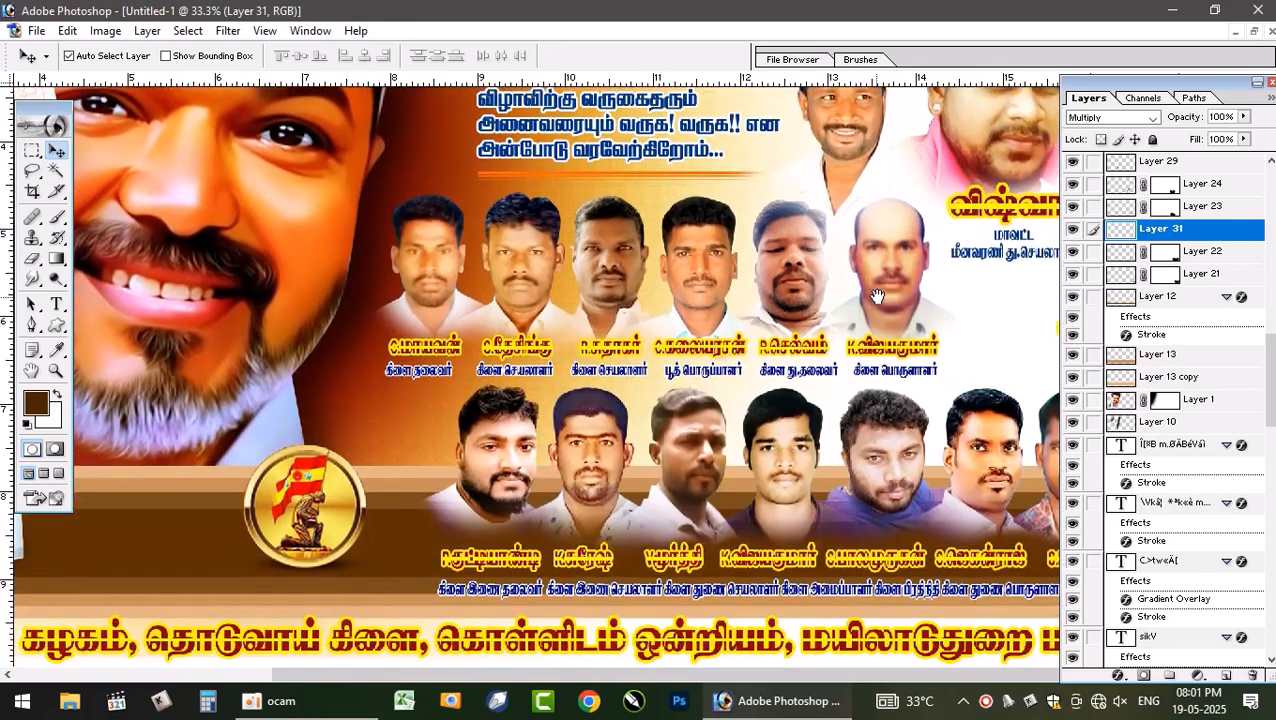
{"action": "key", "text": "ctrl+minus"}
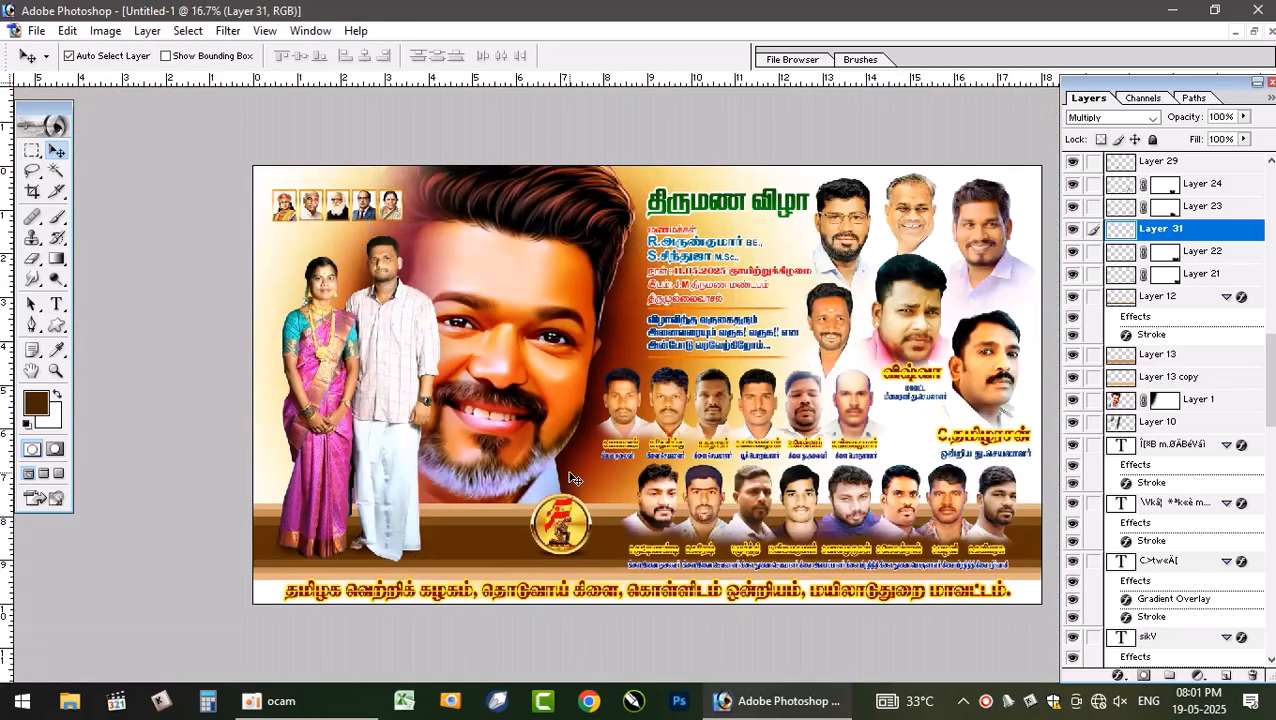
- Free-transform the bottom portrait row, enlarging it to about 103.7% width and 101.7% height
{"action": "left_click", "coordinate": [848, 505]}
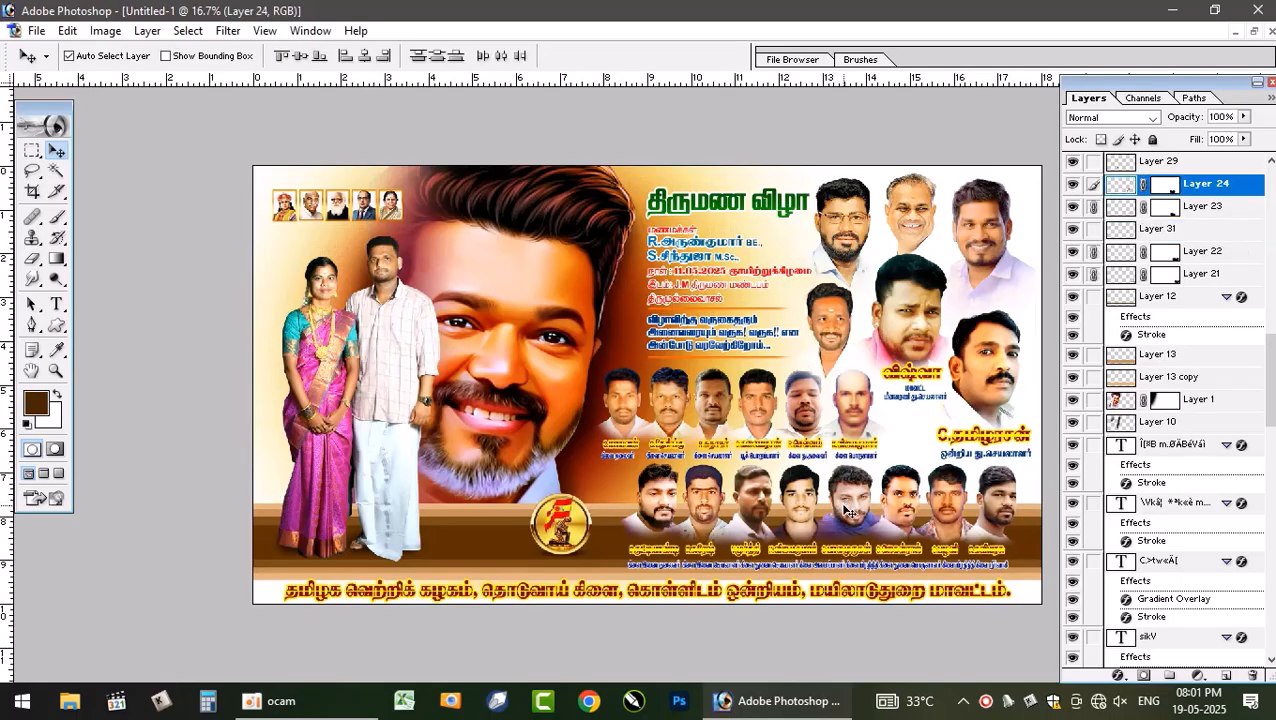
{"action": "key", "text": "ctrl+t"}
{"action": "left_click_drag", "start_coordinate": [590, 517], "coordinate": [582, 518]}
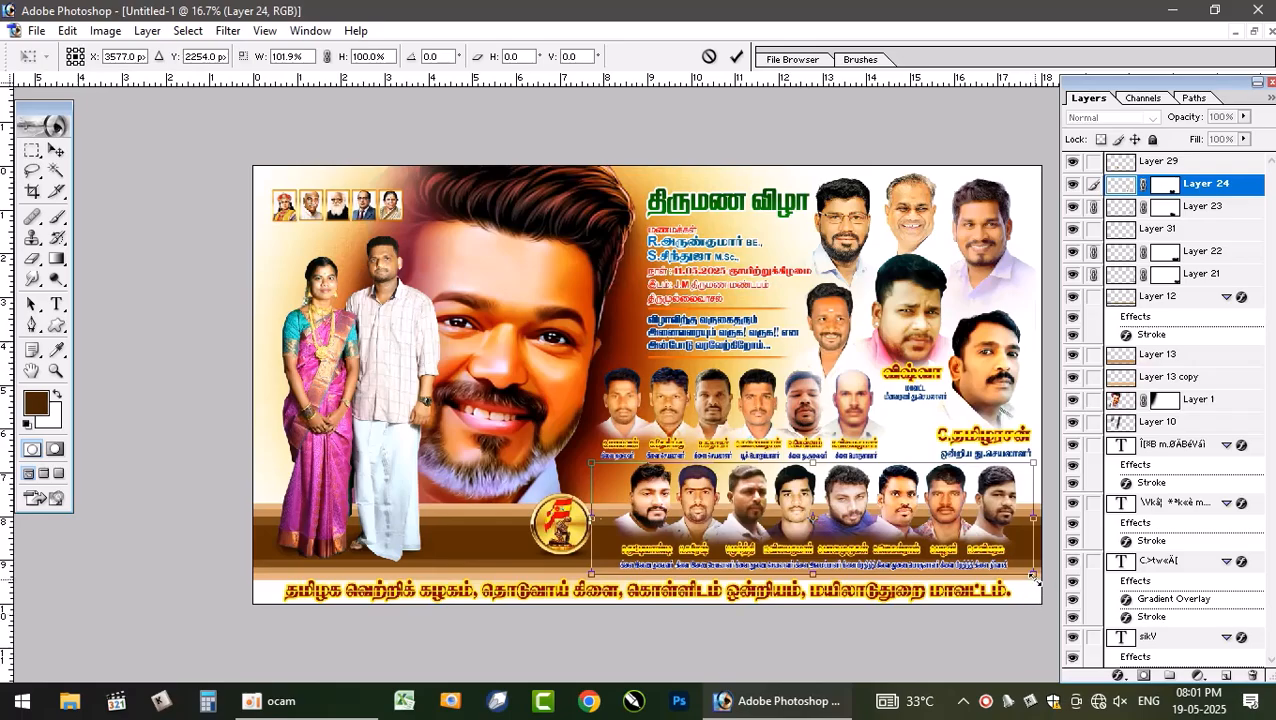
{"action": "left_click_drag", "start_coordinate": [1033, 574], "coordinate": [1040, 580]}
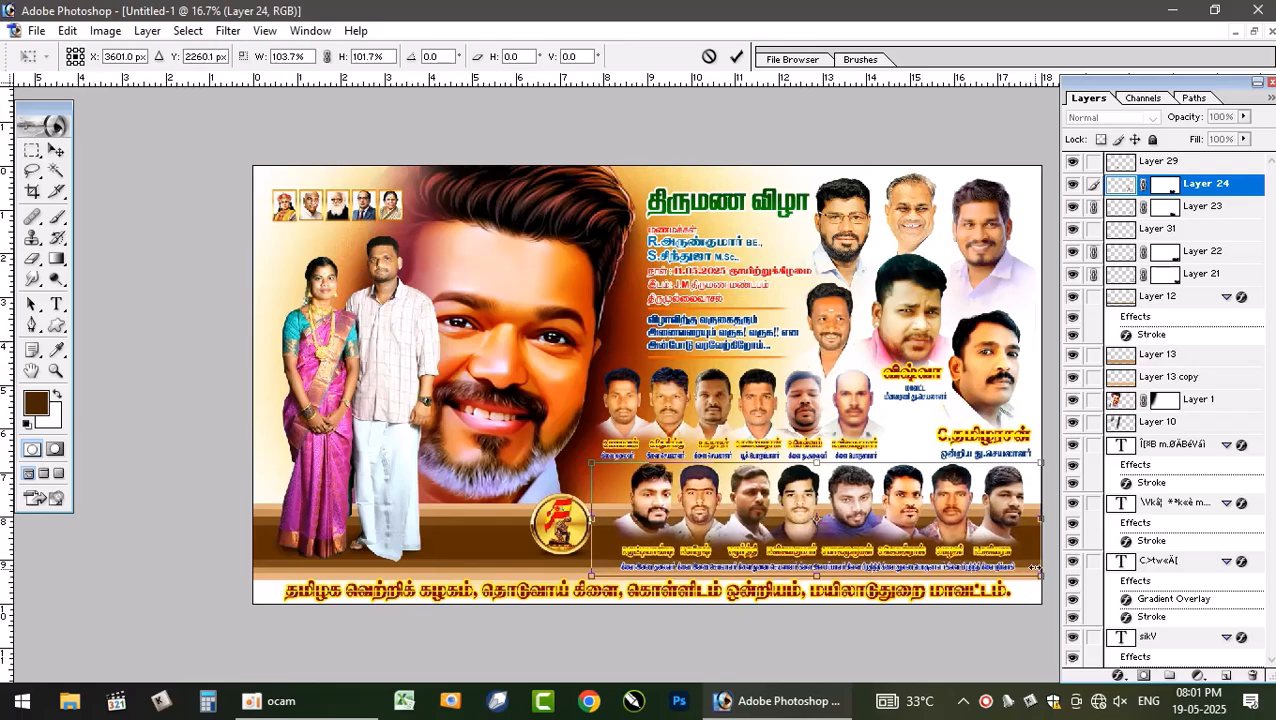
{"action": "key", "text": "Return"}
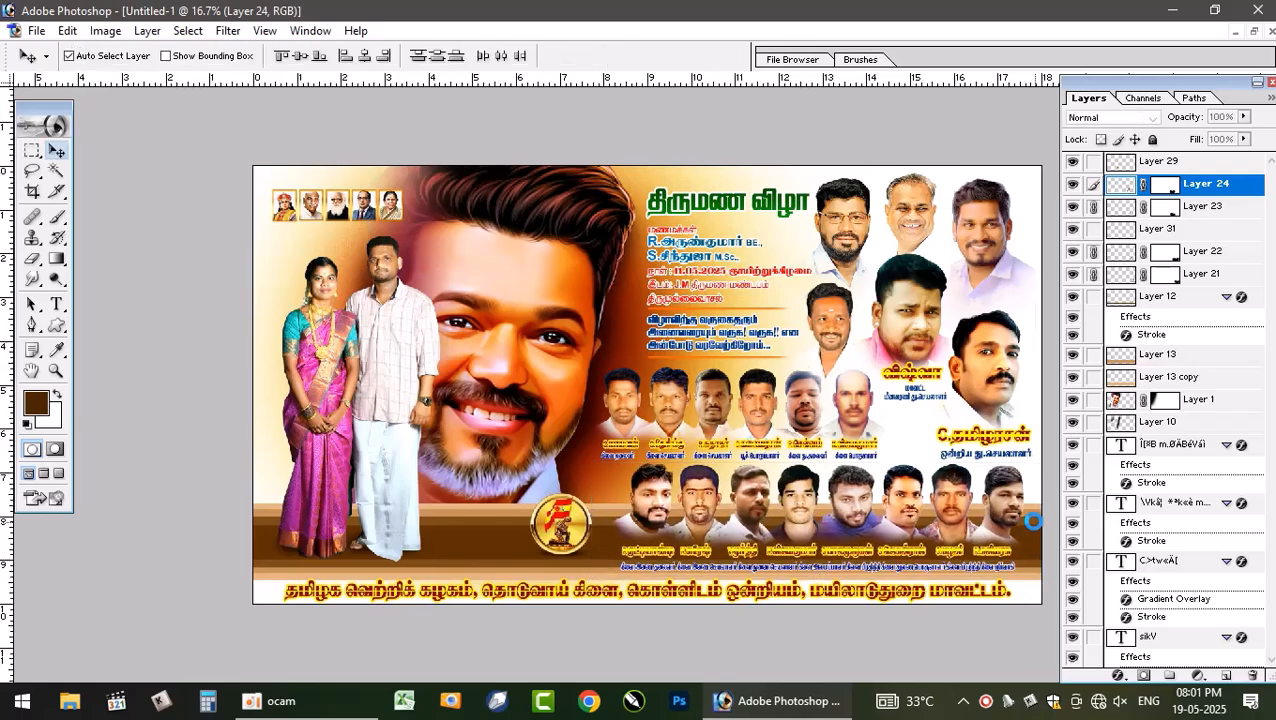
- Select the bottom row's portrait layer and nudge it three steps left
{"action": "left_click", "coordinate": [945, 512]}
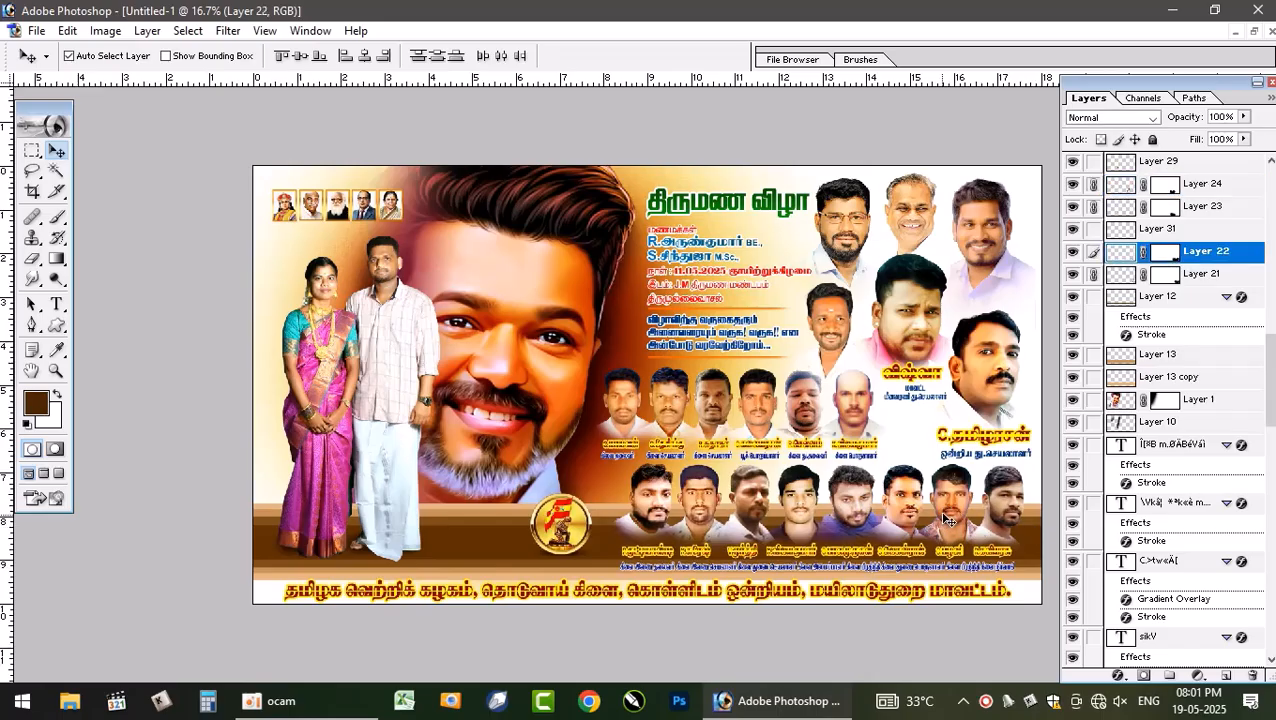
{"action": "key", "text": "Left"}
{"action": "key", "text": "Left"}
{"action": "key", "text": "Left"}
{"action": "key", "text": "Left"}
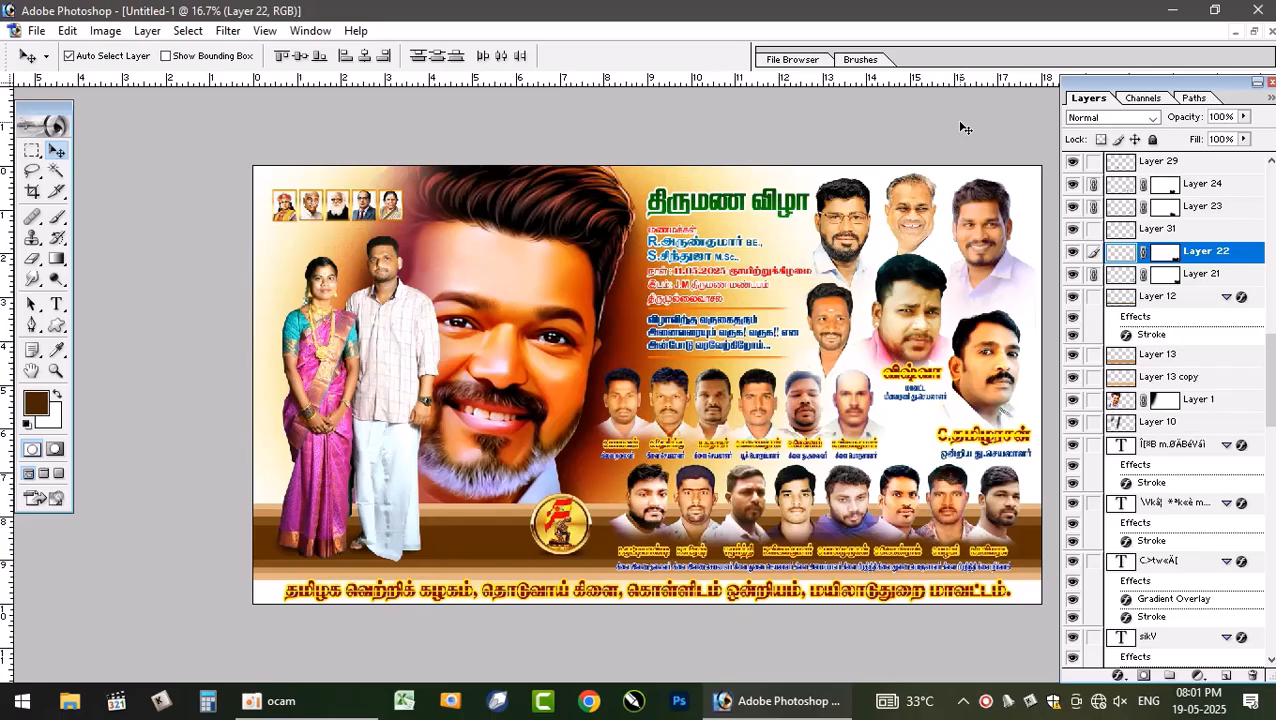
- Select the wedding title text block and nudge it three steps left
{"action": "left_click", "coordinate": [775, 205]}
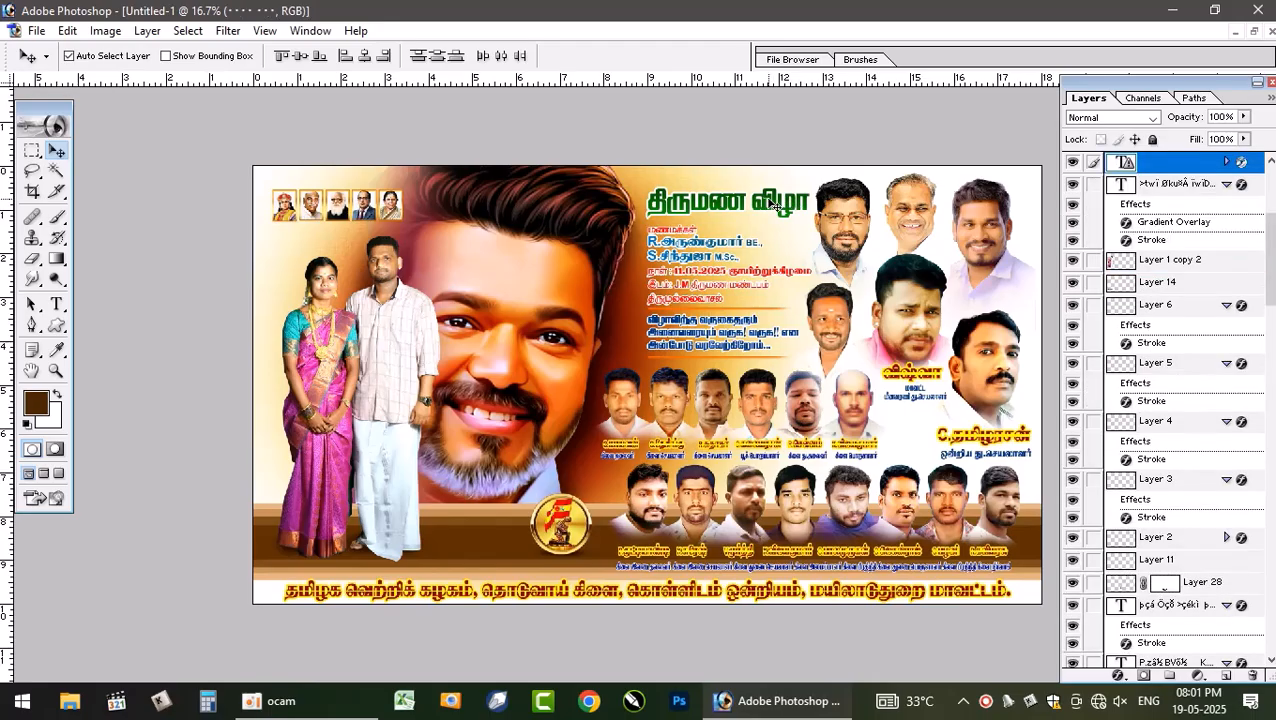
{"action": "key", "text": "Left"}
{"action": "key", "text": "Left"}
{"action": "key", "text": "Left"}
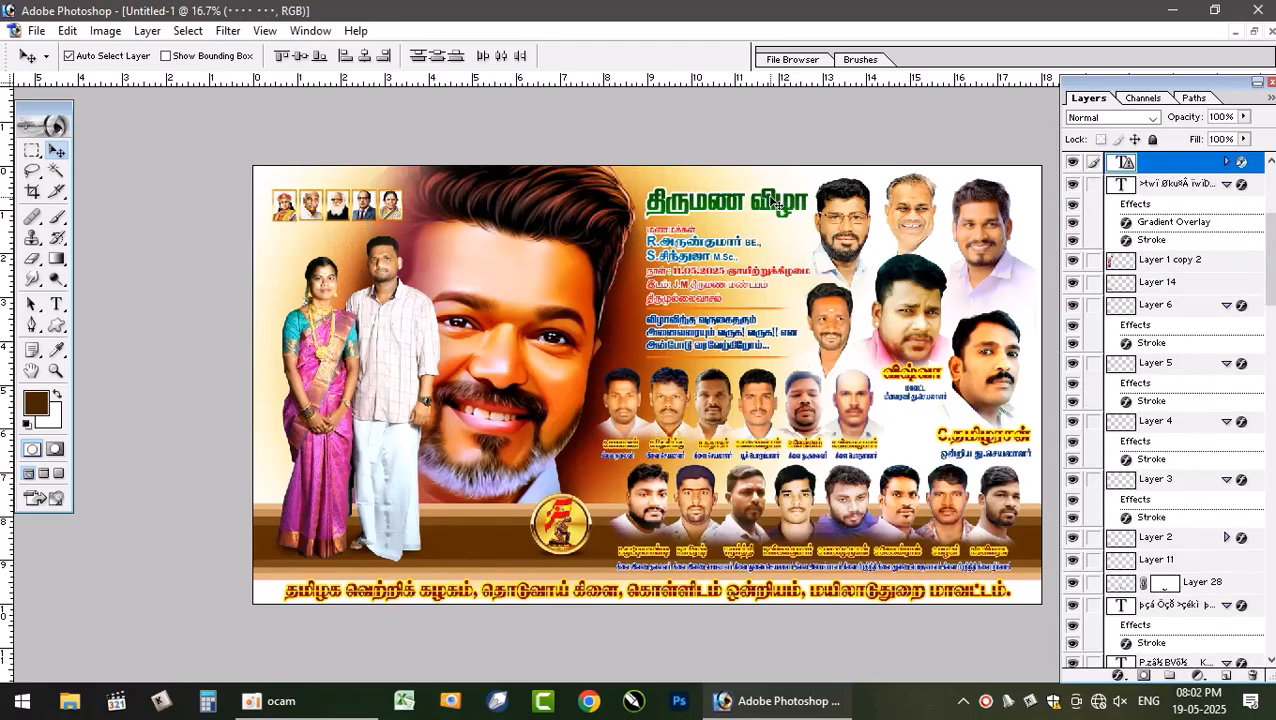